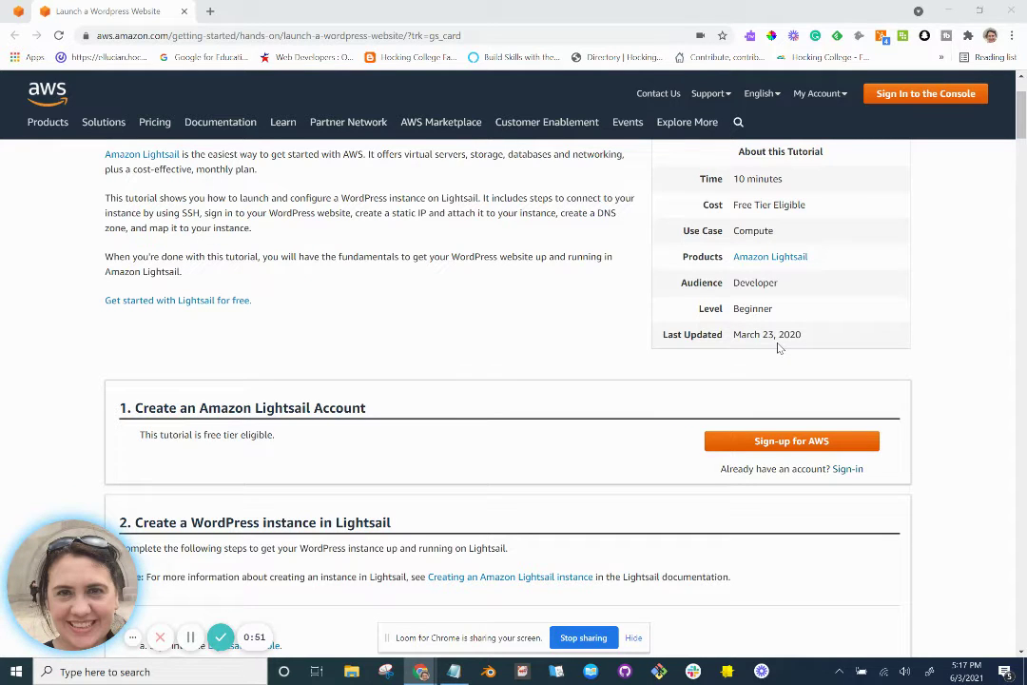
# Scroll the tutorial down to section 2, 'Create a WordPress instance in Lightsail'.
pyautogui.scroll(-1, 613, 389)
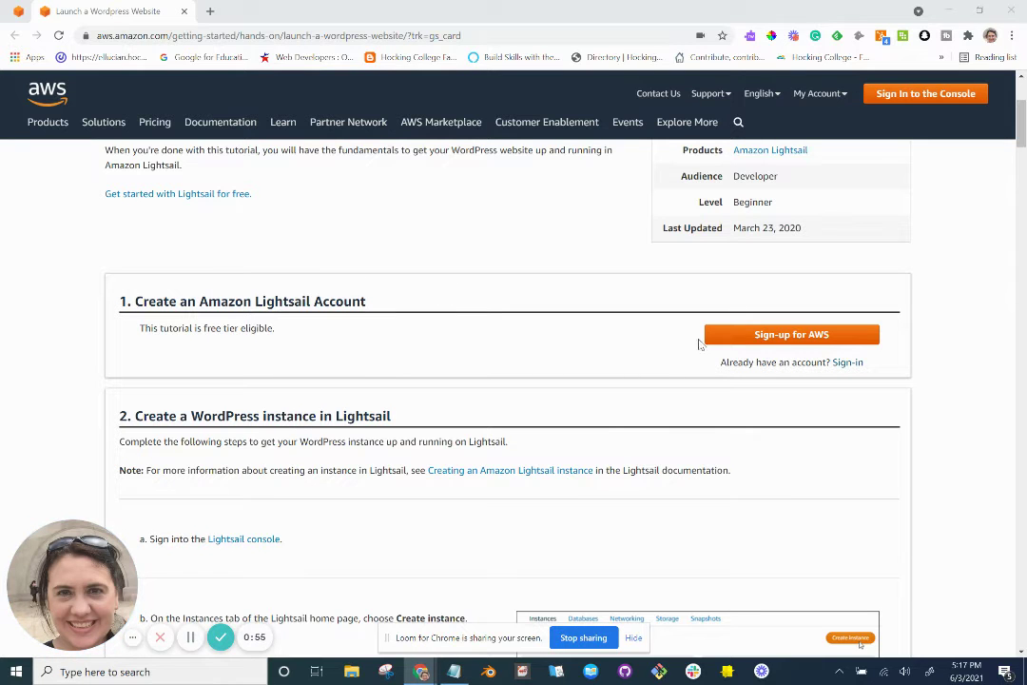
pyautogui.scroll(-1, 689, 391)
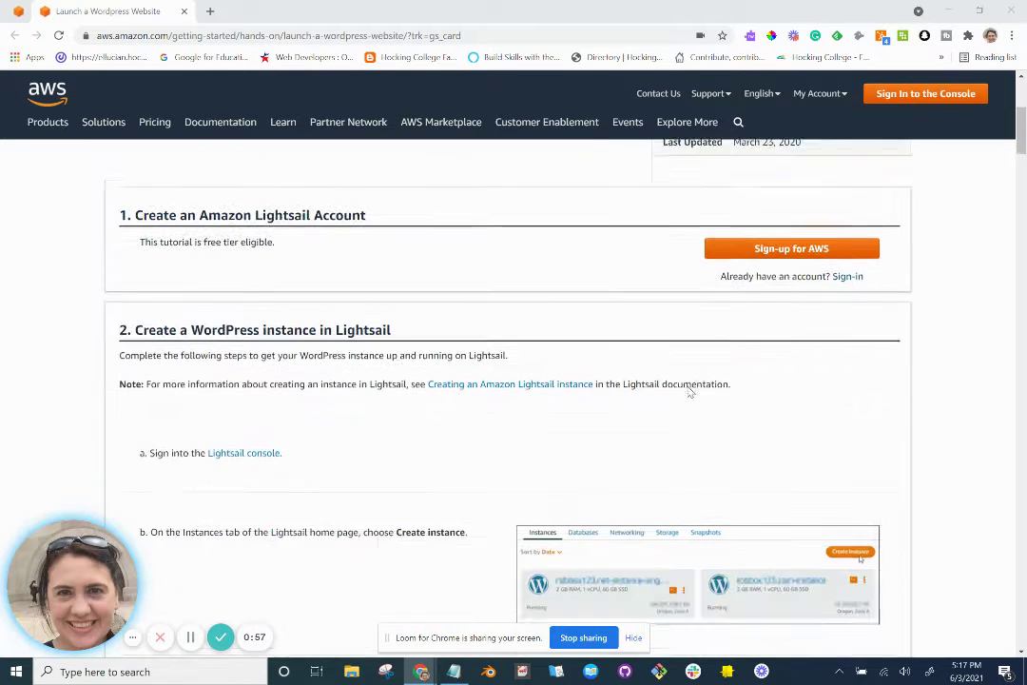
pyautogui.scroll(-1, 690, 391)
pyautogui.scroll(1, 688, 390)
pyautogui.scroll(-1, 689, 391)
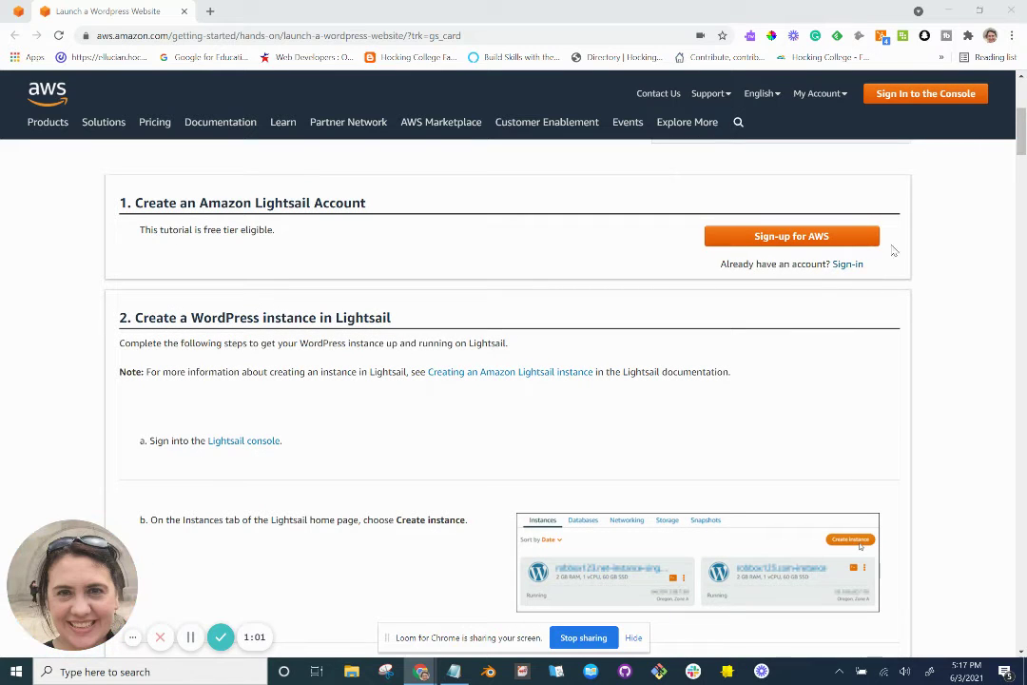
pyautogui.scroll(-2, 795, 266)
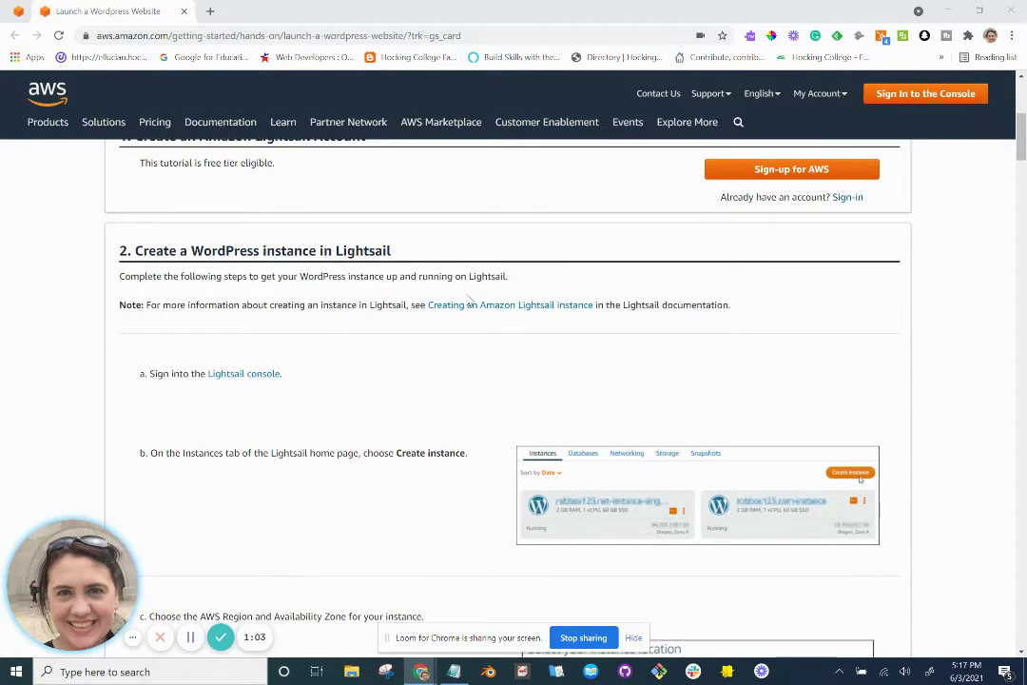
pyautogui.scroll(-1, 469, 300)
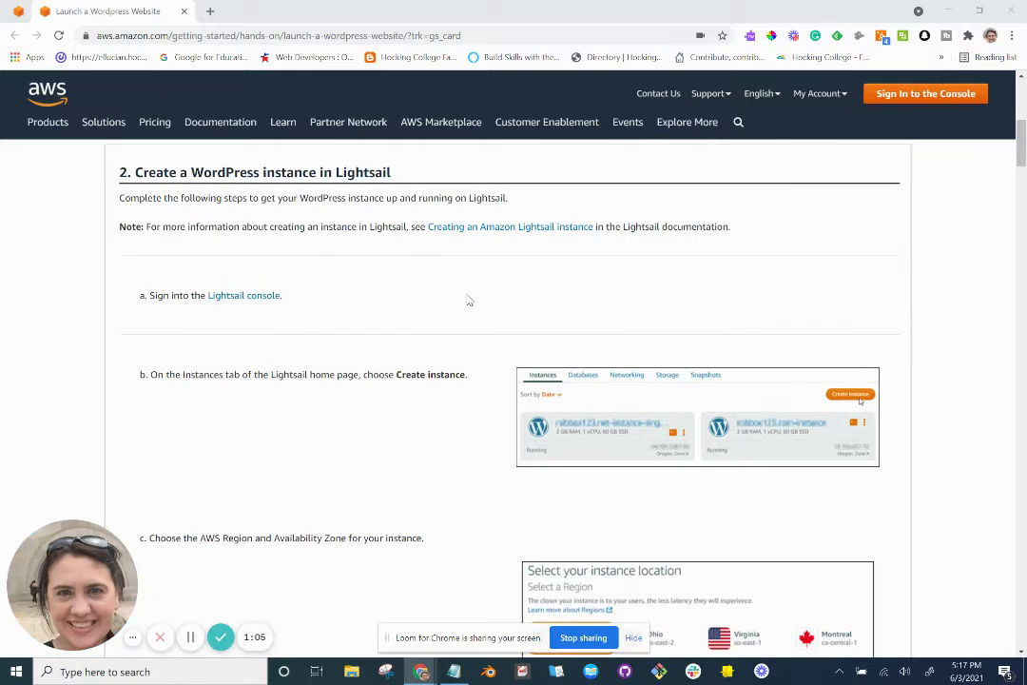
# Open the tutorial's Lightsail console link in a new window.
pyautogui.rightClick(262, 298)
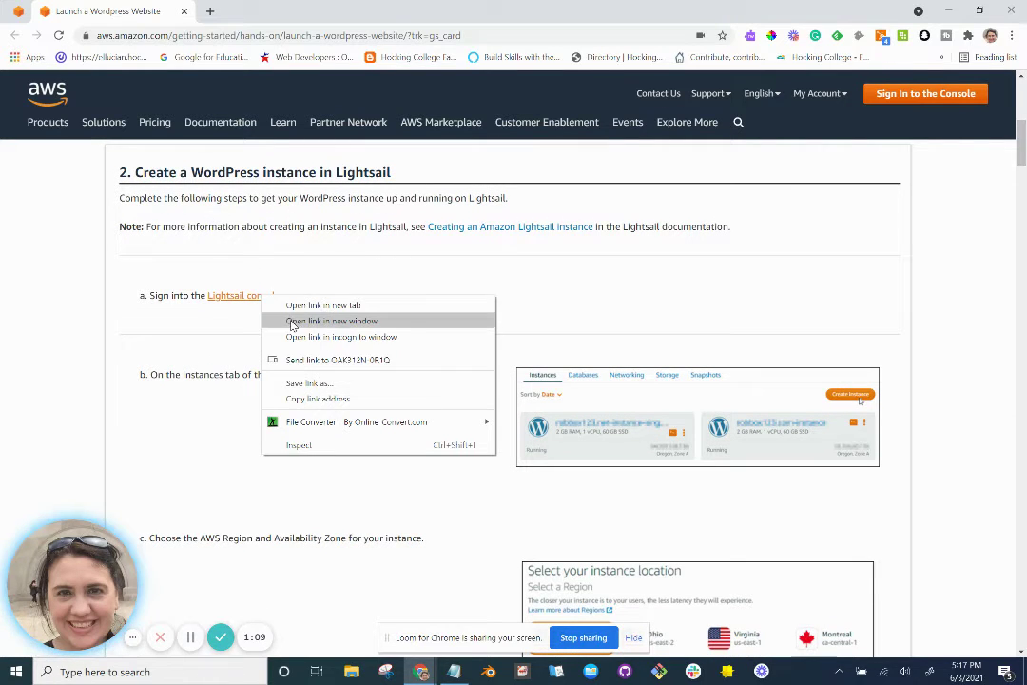
pyautogui.click(293, 322)
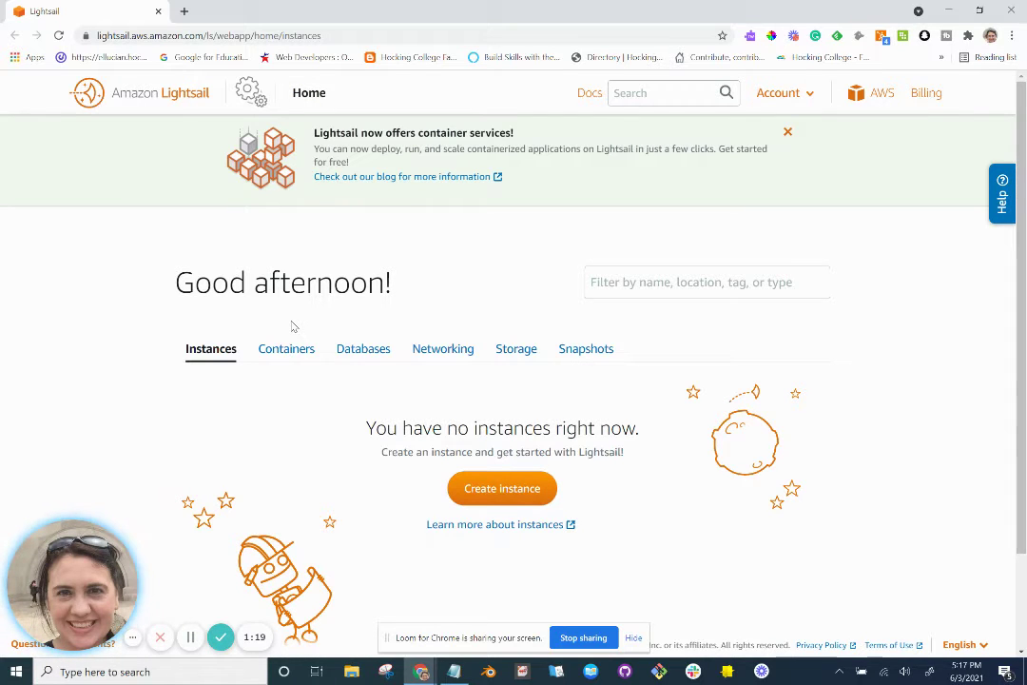
pyautogui.hotkey('alt', 'Tab')
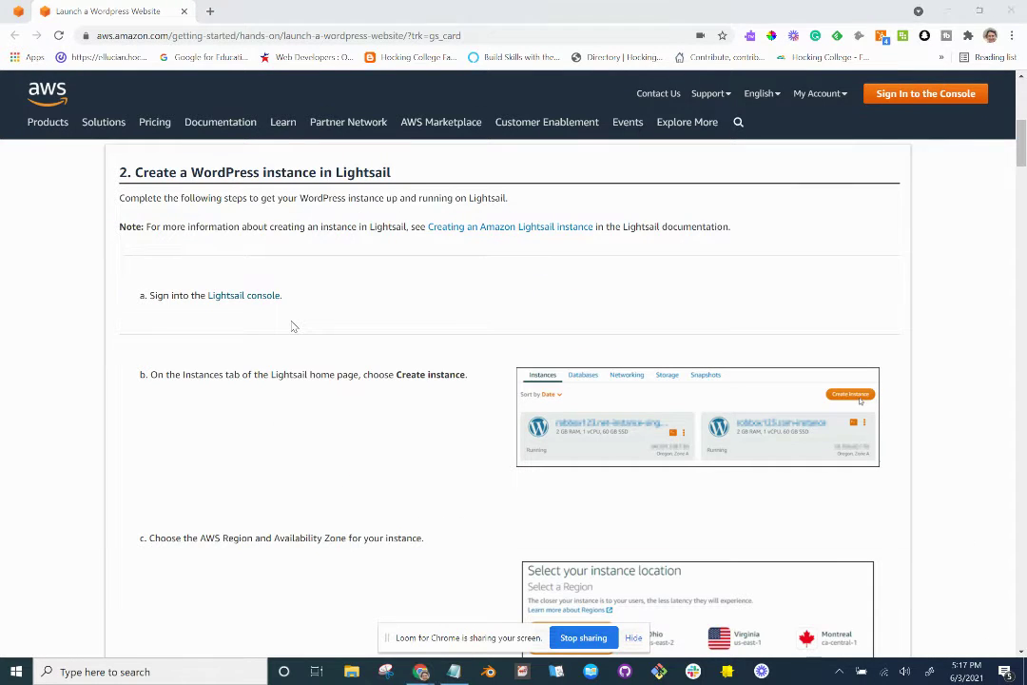
pyautogui.hotkey('alt', 'Tab')
pyautogui.hotkey('alt', 'Tab')
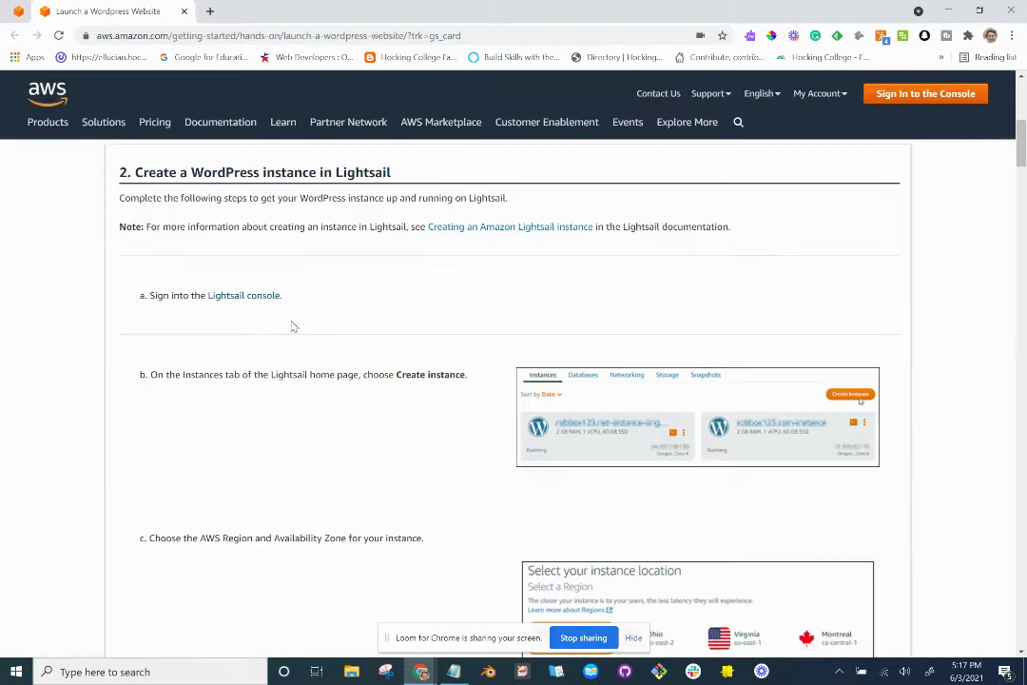
pyautogui.hotkey('alt', 'Tab')
pyautogui.hotkey('alt', 'Tab')
pyautogui.hotkey('alt', 'Tab')
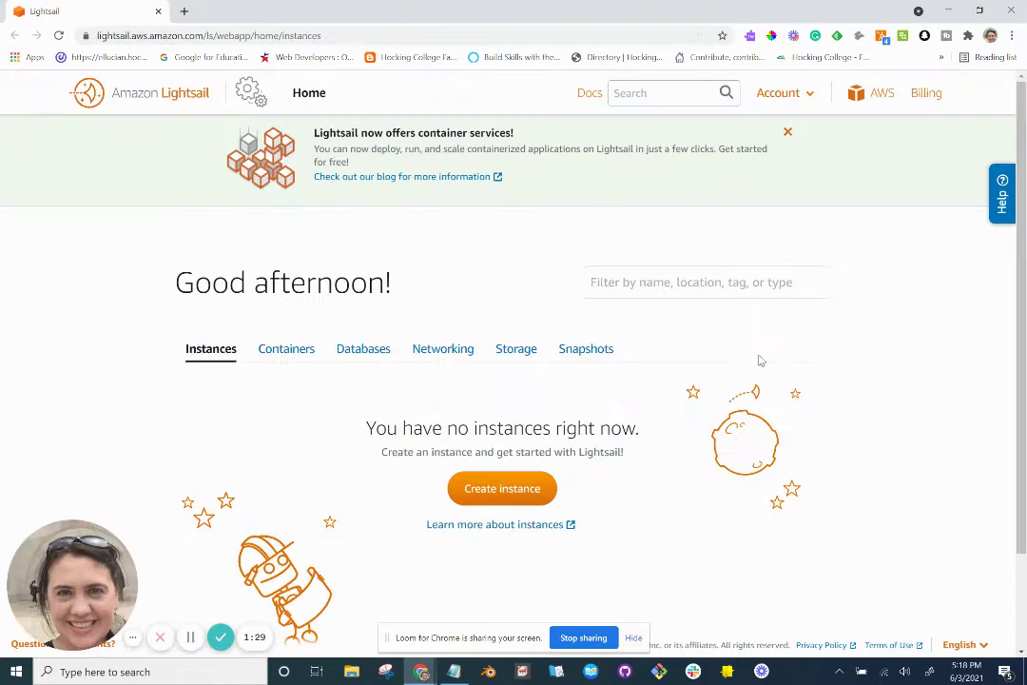
pyautogui.hotkey('alt', 'Tab')
pyautogui.hotkey('alt', 'Tab')
pyautogui.hotkey('alt', 'Tab')
pyautogui.hotkey('alt', 'Tab')
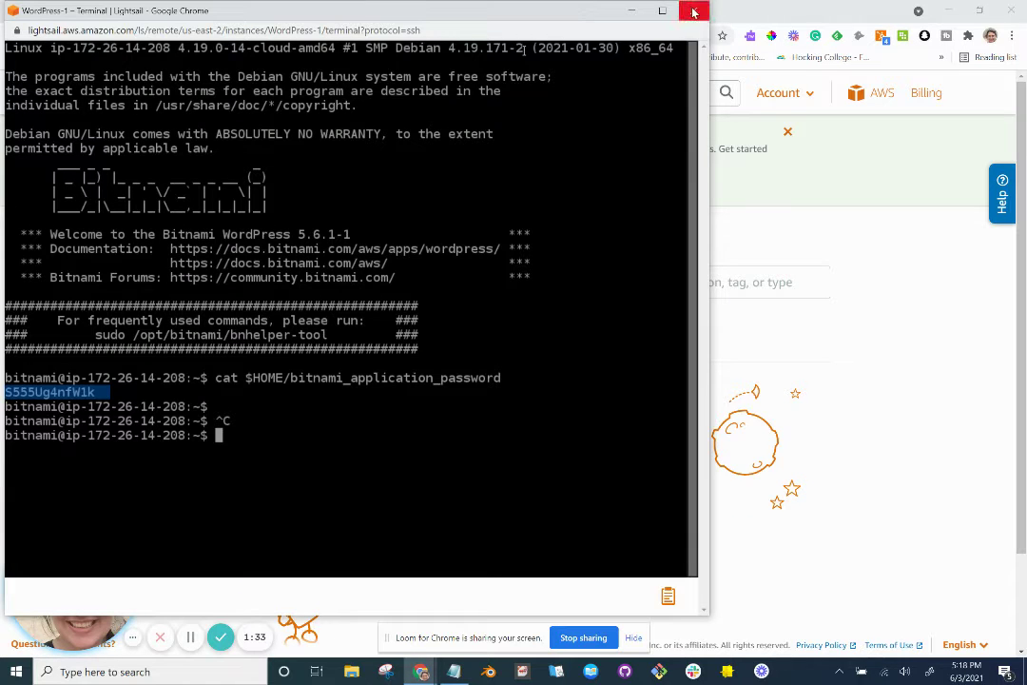
# Close the old WordPress-1 terminal window and return to the tutorial.
pyautogui.click(692, 12)
pyautogui.hotkey('alt', 'Tab')
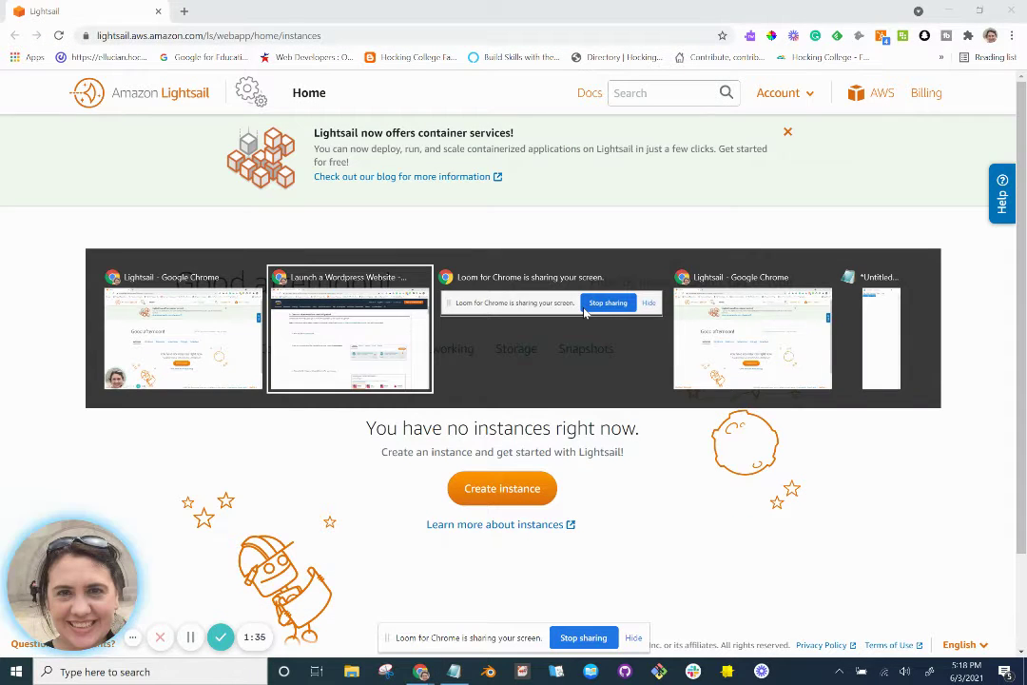
pyautogui.hotkey('alt', 'Tab')
pyautogui.hotkey('alt', 'Tab')
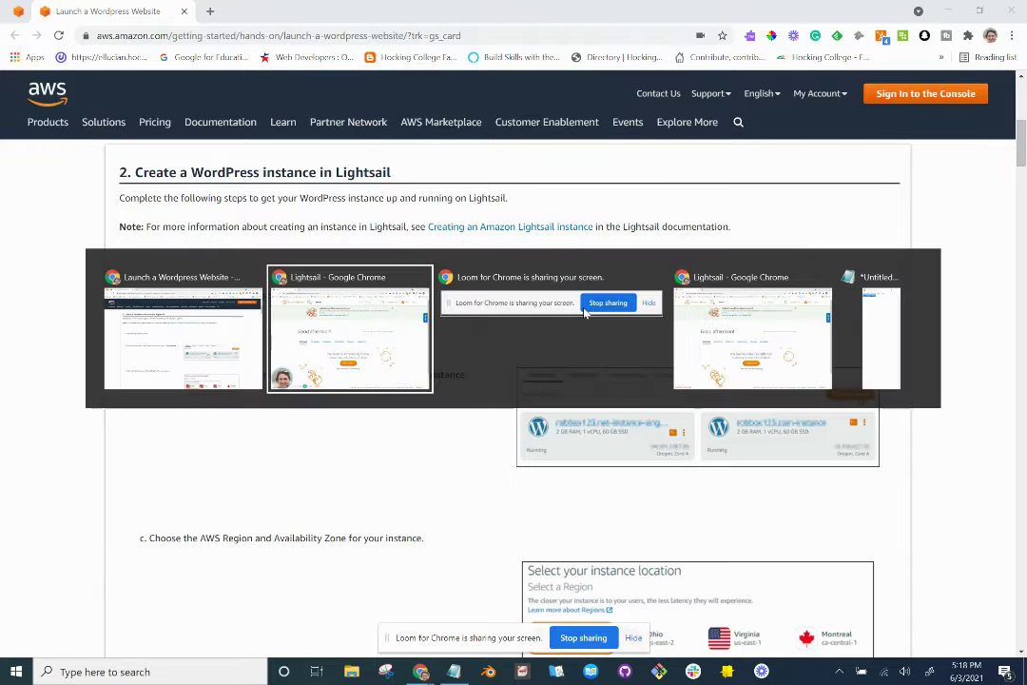
pyautogui.hotkey('alt', 'Tab')
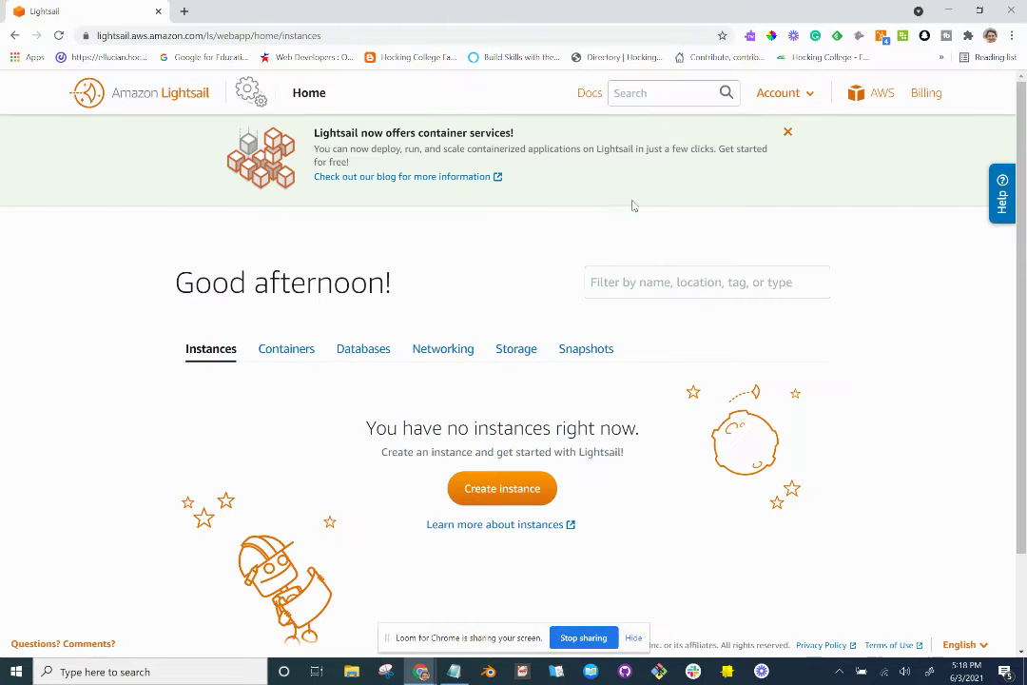
pyautogui.hotkey('alt', 'Tab')
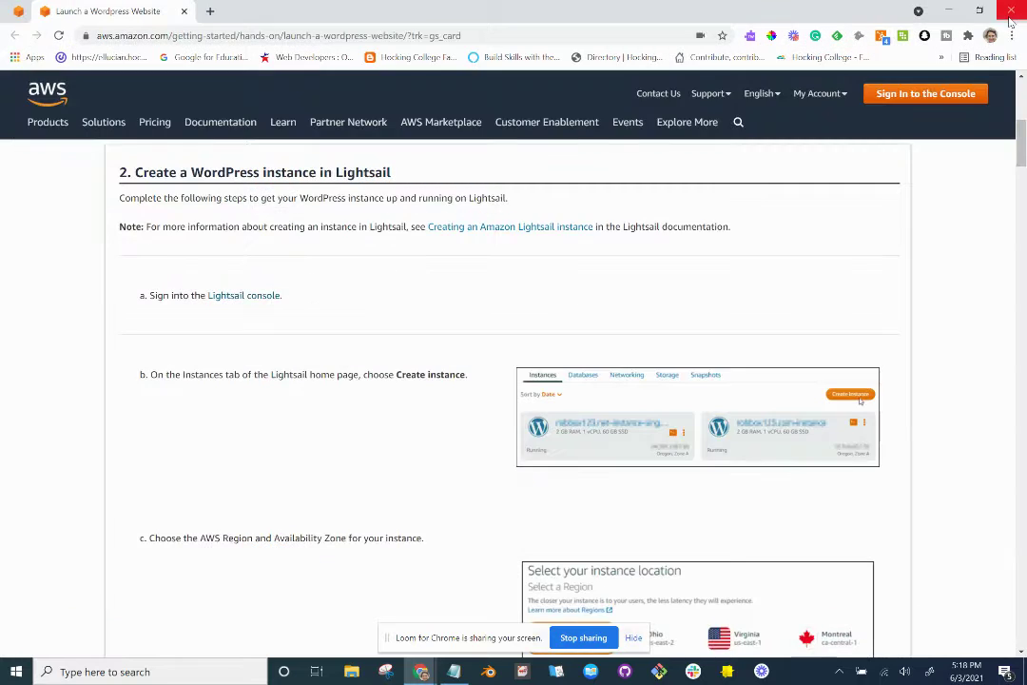
# Switch from Notepad back to the WordPress tutorial in the browser.
pyautogui.hotkey('alt', 'Tab')
pyautogui.hotkey('alt', 'Tab')
pyautogui.hotkey('alt', 'Tab')
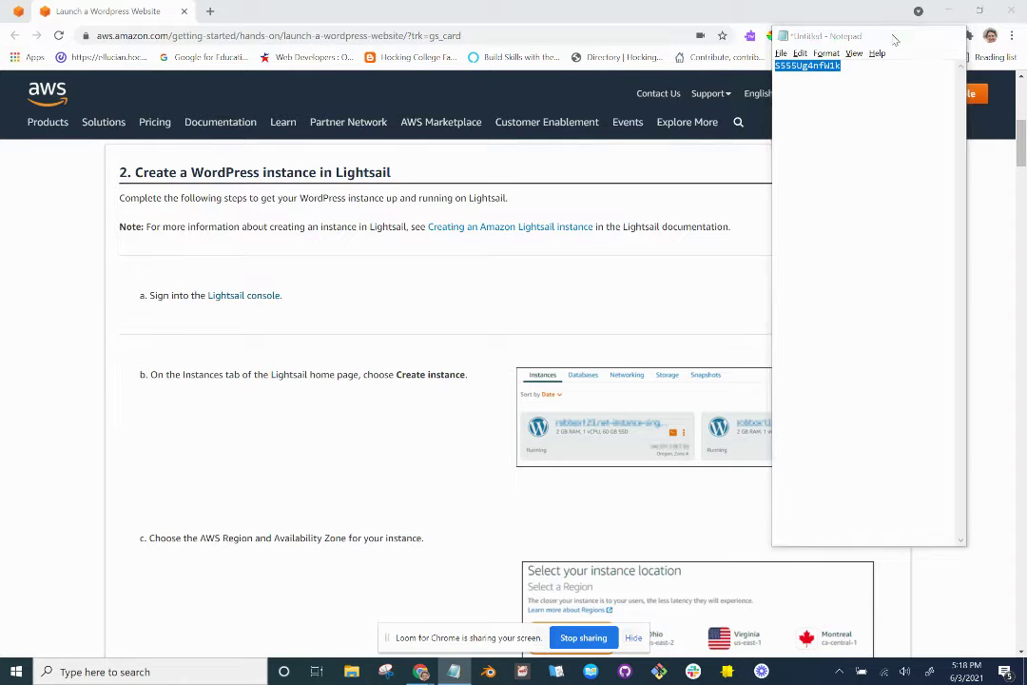
pyautogui.hotkey('alt', 'Tab')
pyautogui.hotkey('alt', 'Tab')
pyautogui.hotkey('alt', 'Tab')
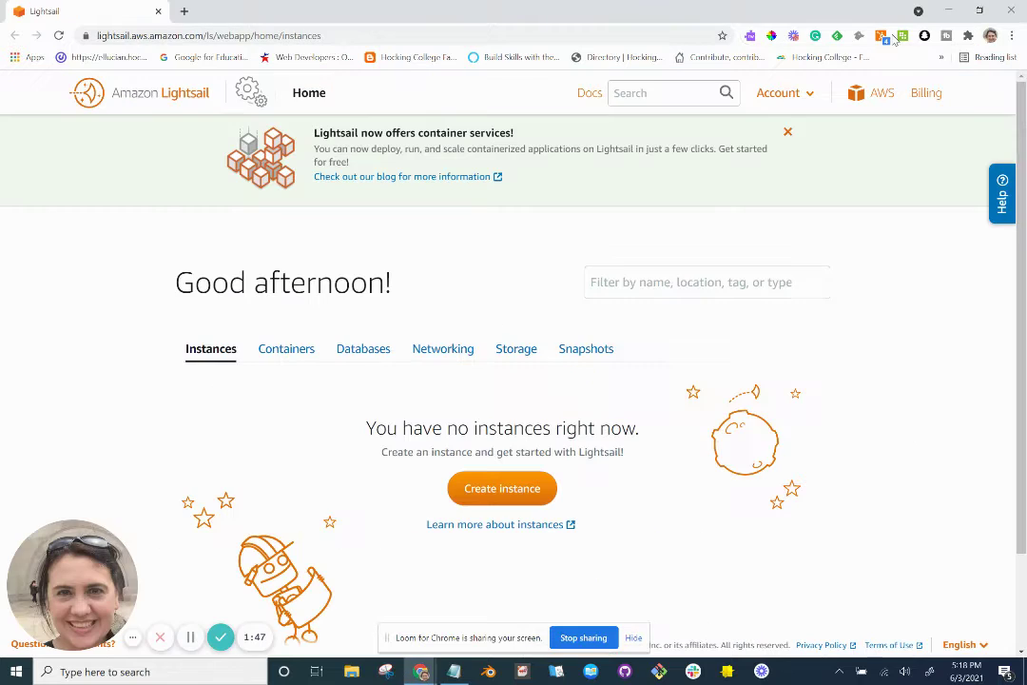
pyautogui.scroll(-1, 617, 253)
pyautogui.scroll(1, 617, 253)
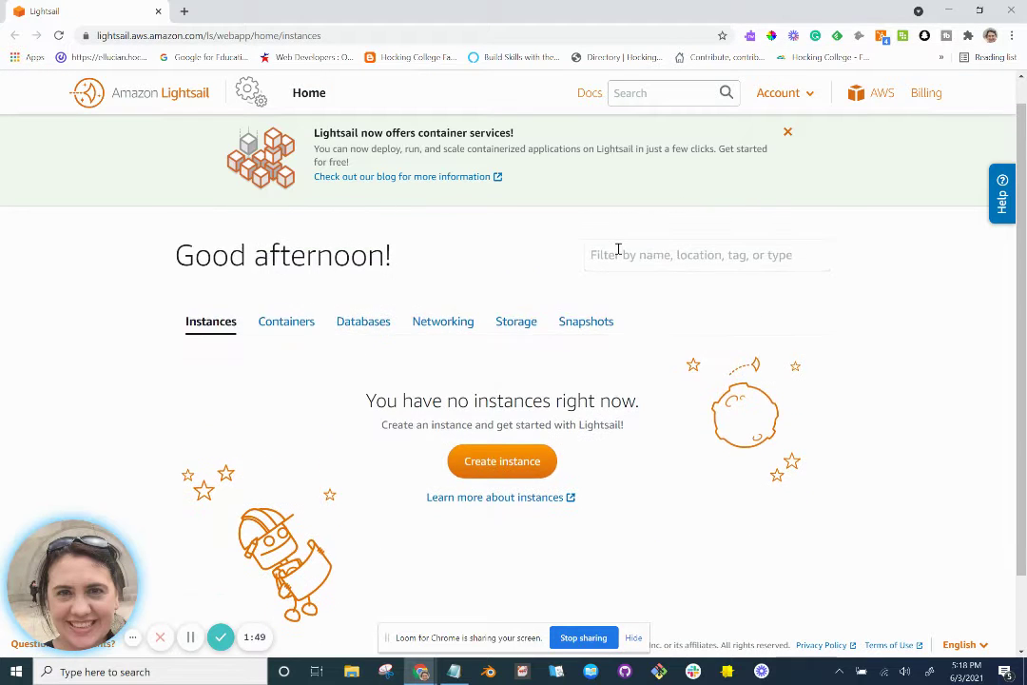
pyautogui.hotkey('alt', 'Tab')
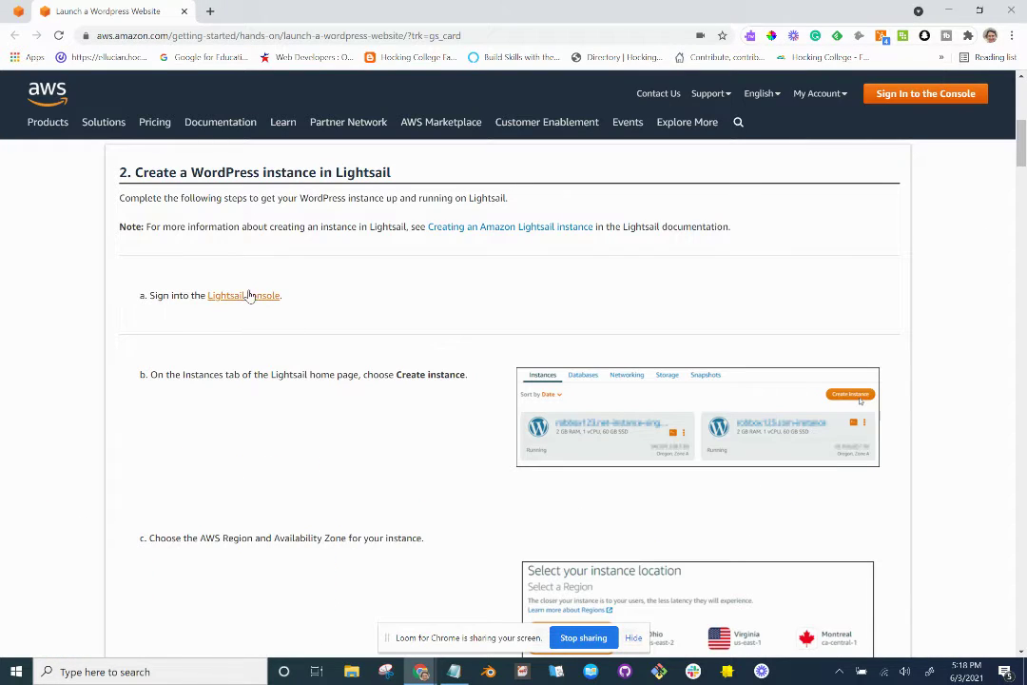
pyautogui.hotkey('alt', 'Tab')
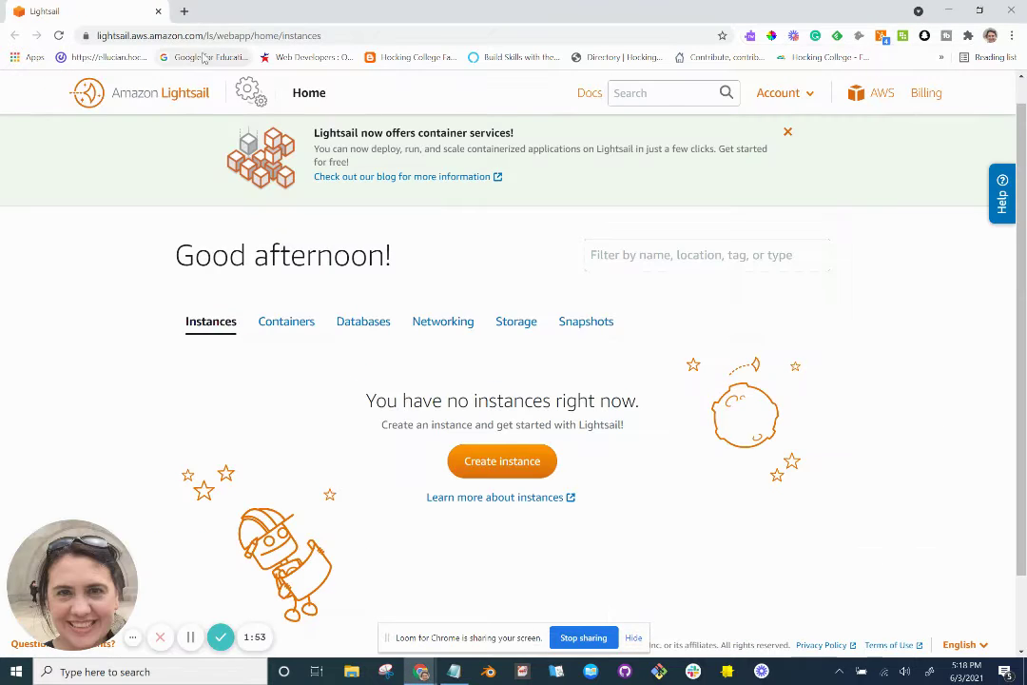
pyautogui.hotkey('alt', 'Tab')
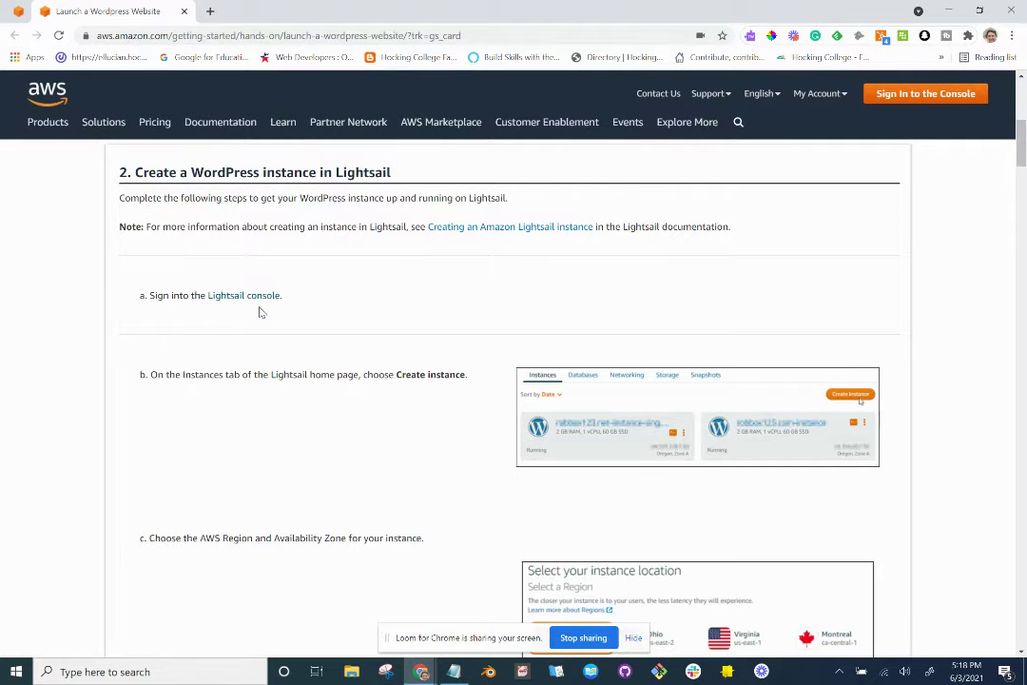
# Open the Lightsail console link in another new window, then return to the tutorial.
pyautogui.rightClick(262, 298)
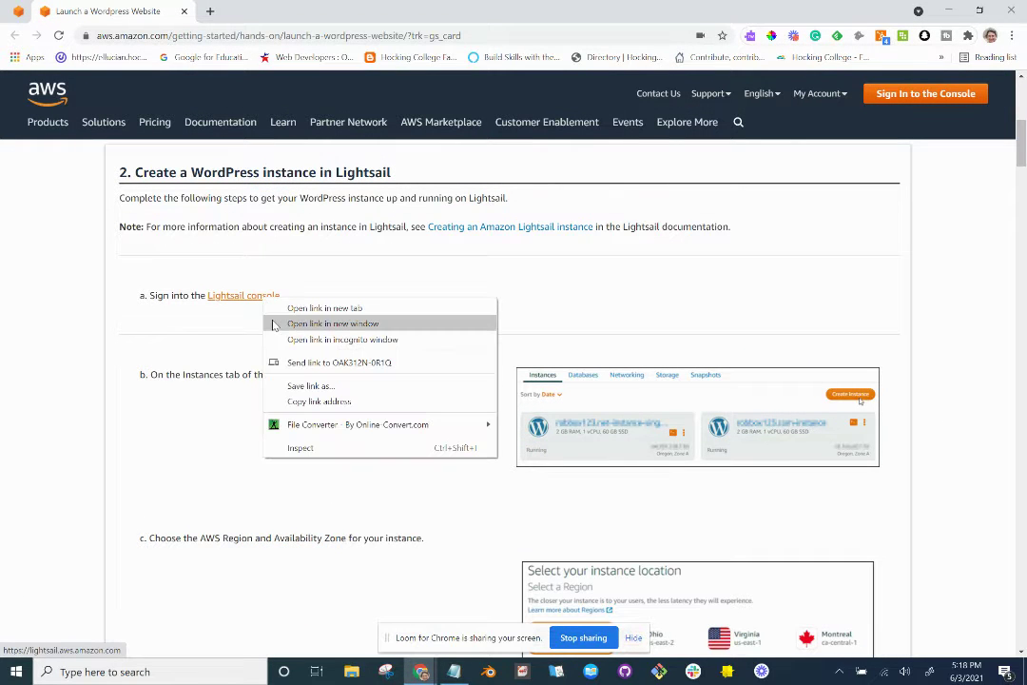
pyautogui.click(274, 326)
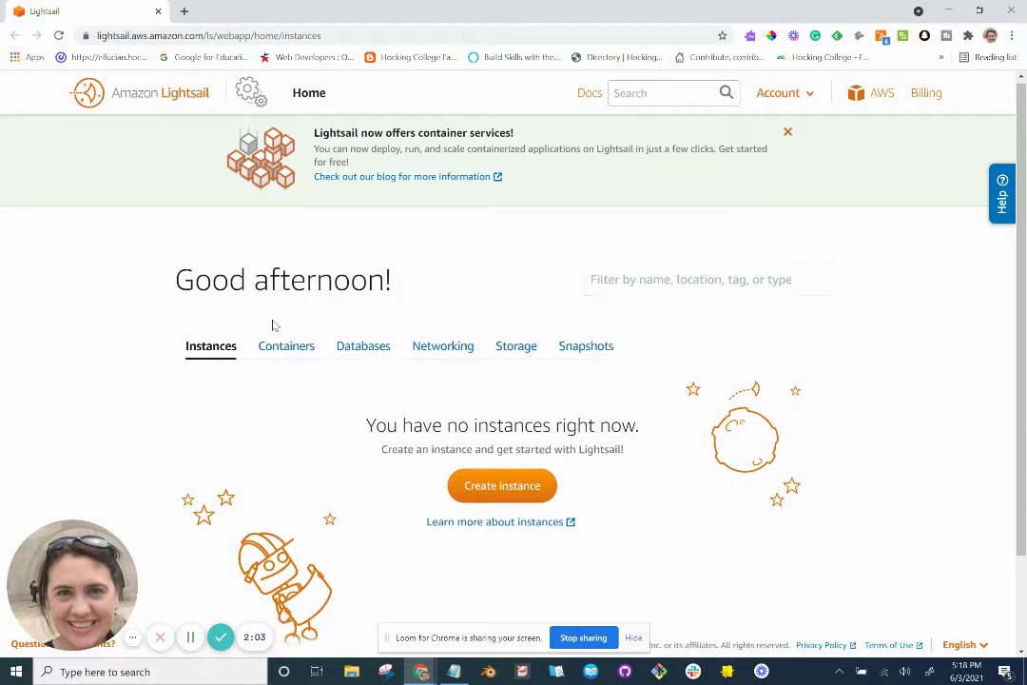
pyautogui.scroll(-1, 271, 326)
pyautogui.scroll(1, 271, 326)
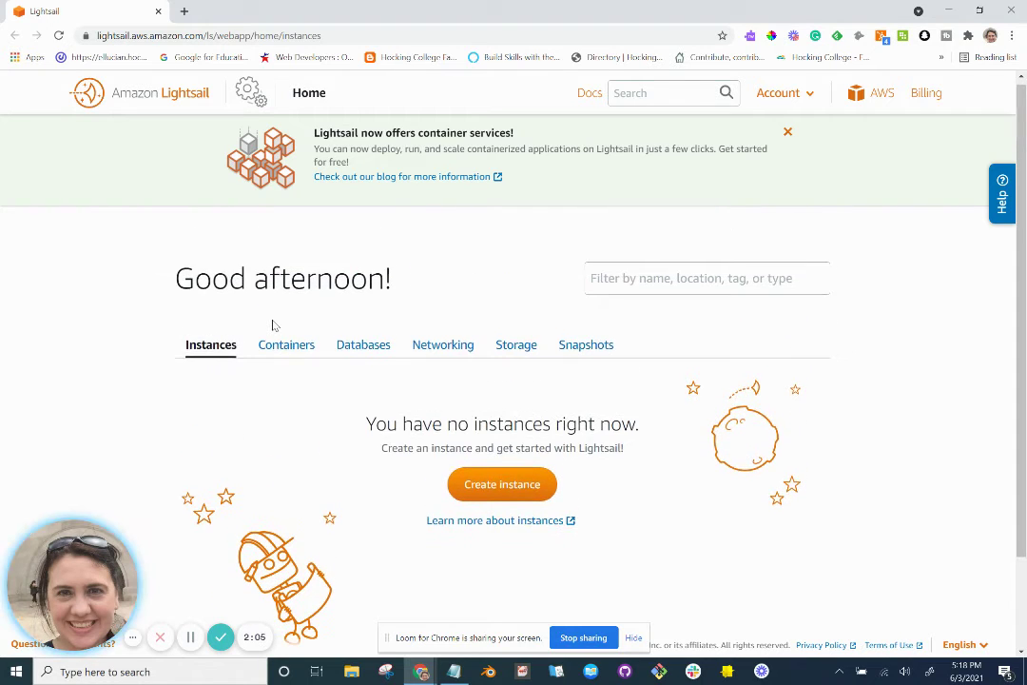
pyautogui.hotkey('alt', 'Tab')
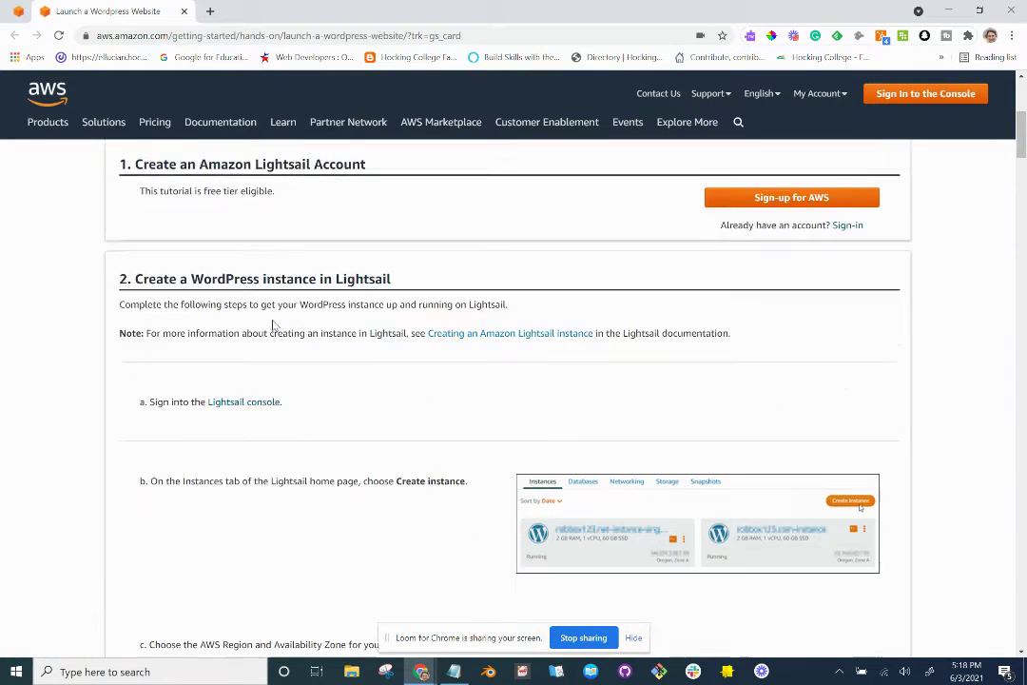
# Read through the tutorial's instance-creation instructions.
pyautogui.scroll(5, 272, 325)
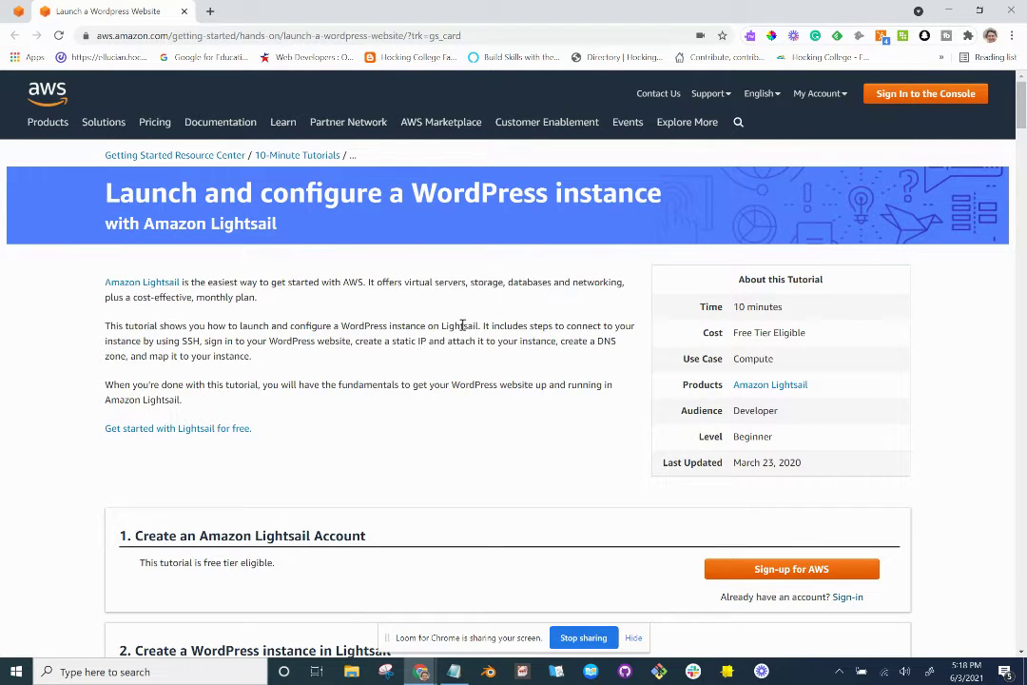
pyautogui.scroll(-1, 399, 314)
pyautogui.scroll(-1, 212, 323)
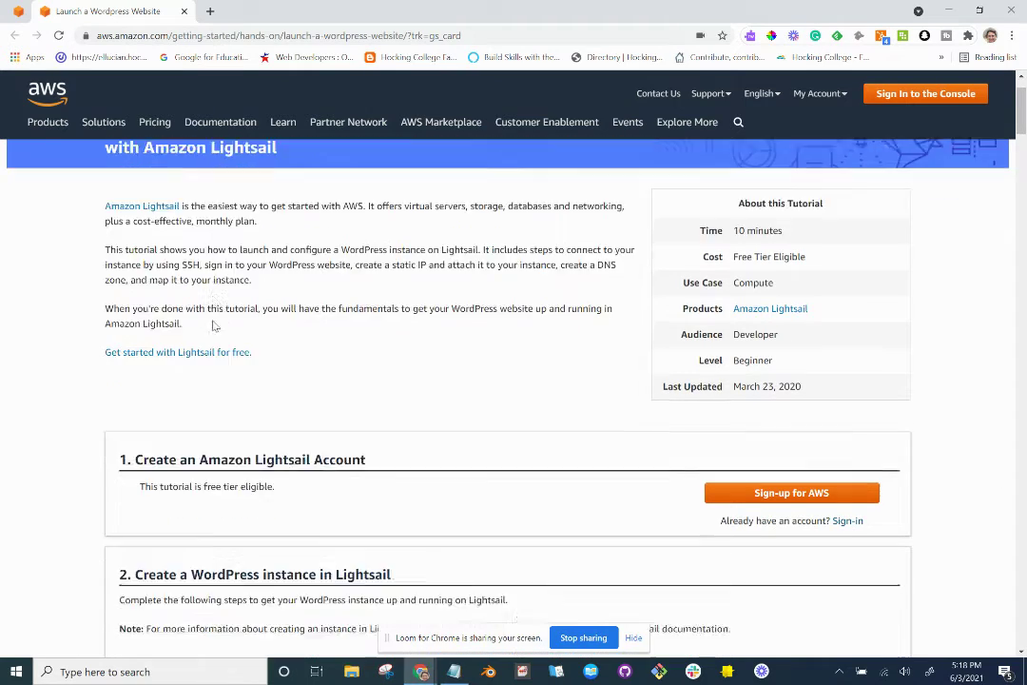
pyautogui.scroll(-1, 213, 326)
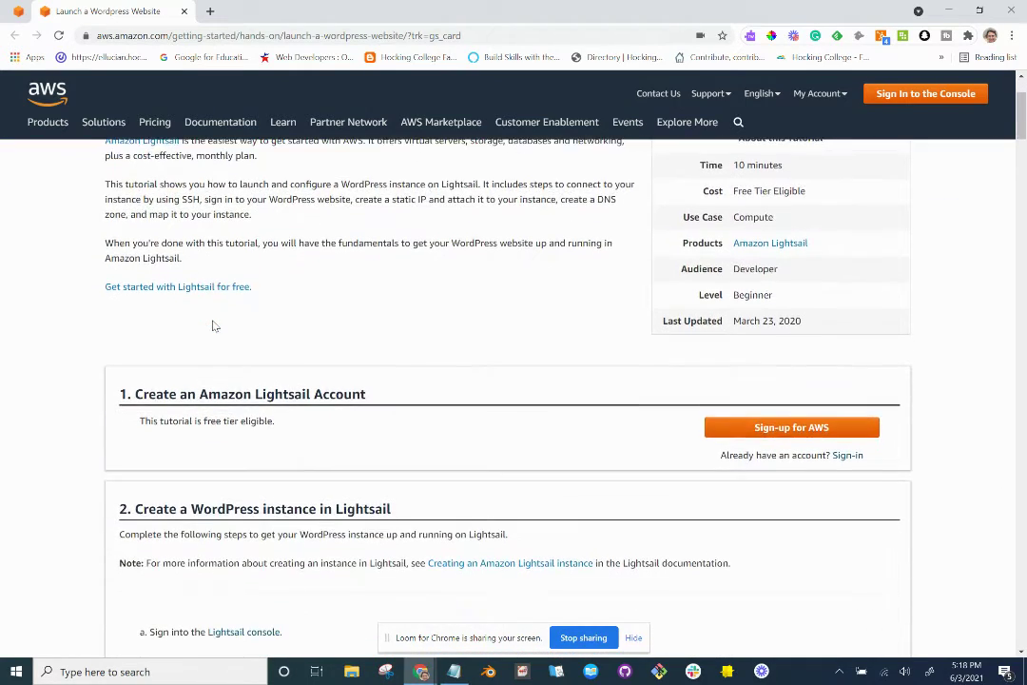
pyautogui.scroll(-1, 214, 326)
pyautogui.scroll(-5, 214, 326)
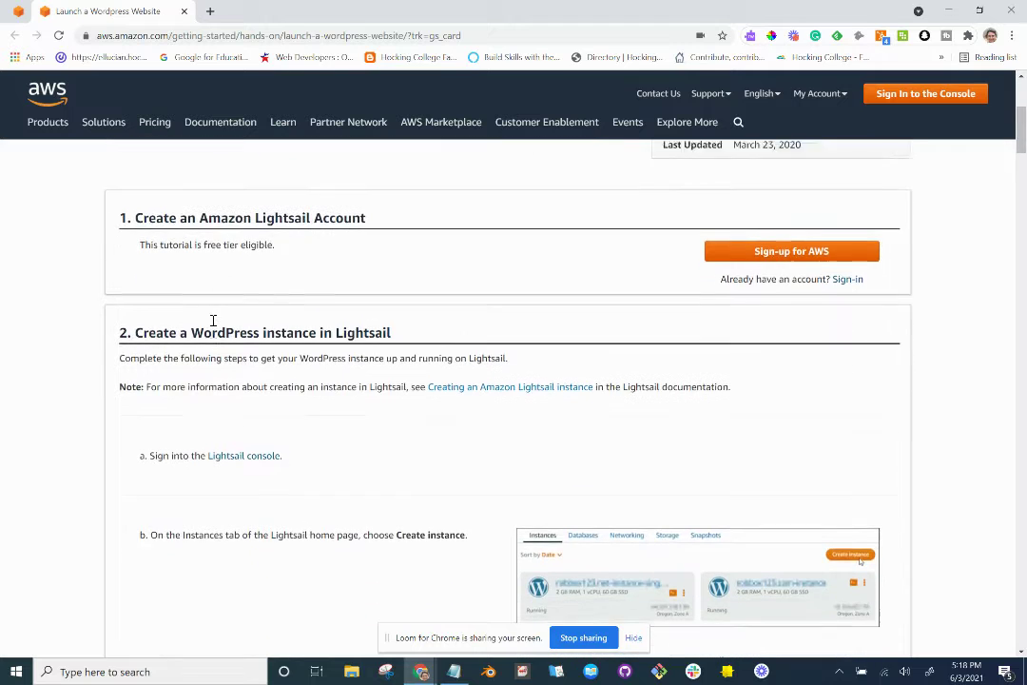
pyautogui.scroll(-2, 213, 432)
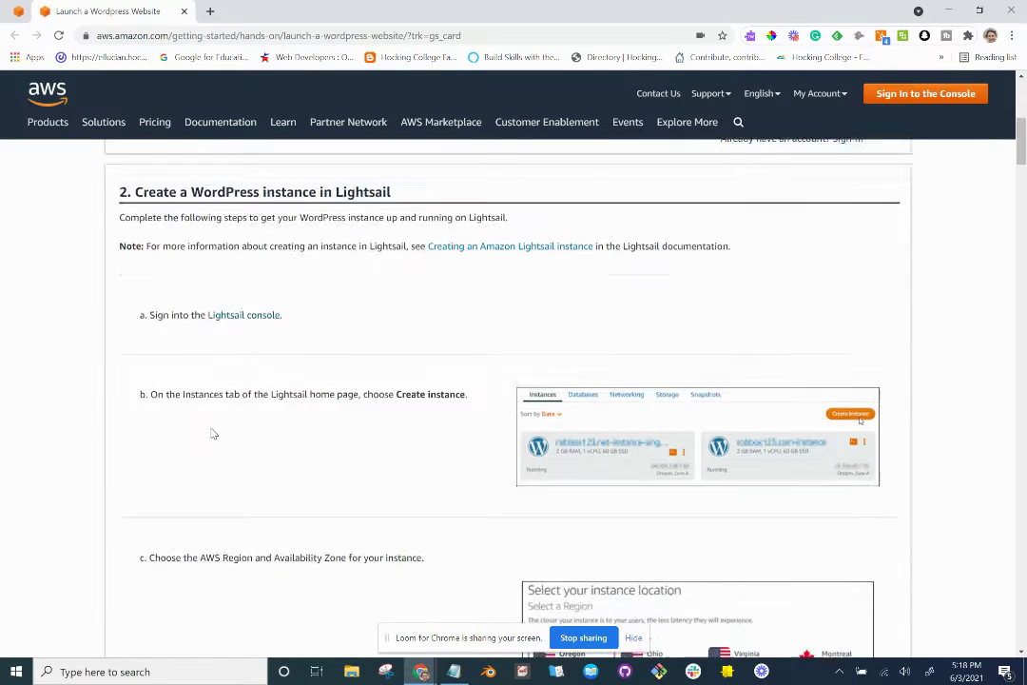
# On the Lightsail home, which shows no instances, start creating a new instance.
pyautogui.hotkey('alt', 'Tab')
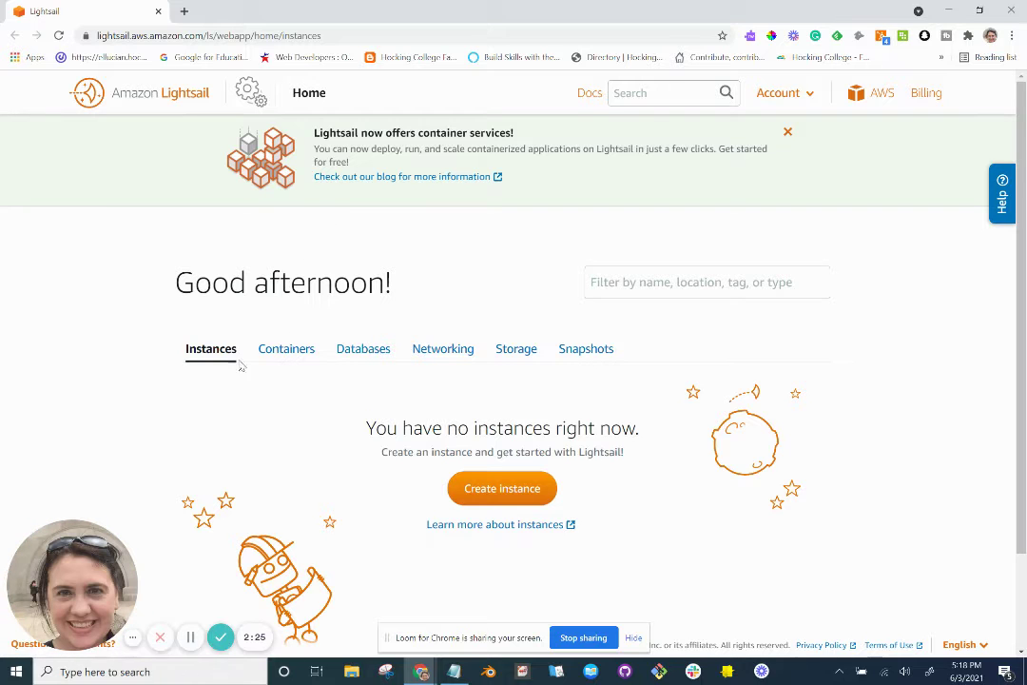
pyautogui.scroll(-1, 197, 352)
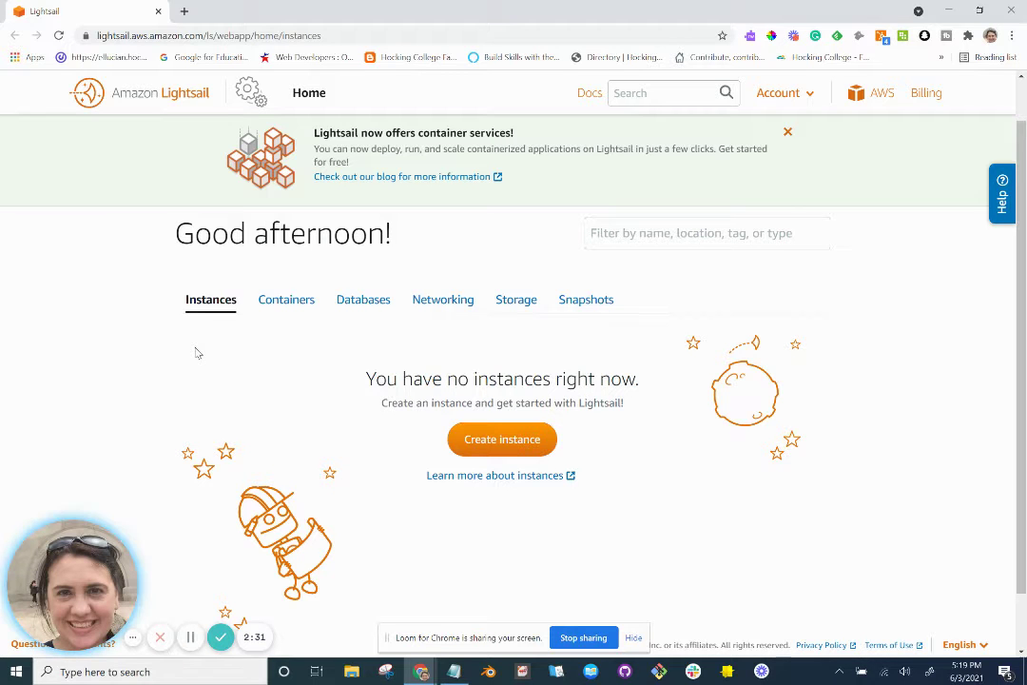
pyautogui.scroll(-1, 196, 352)
pyautogui.scroll(-1, 197, 352)
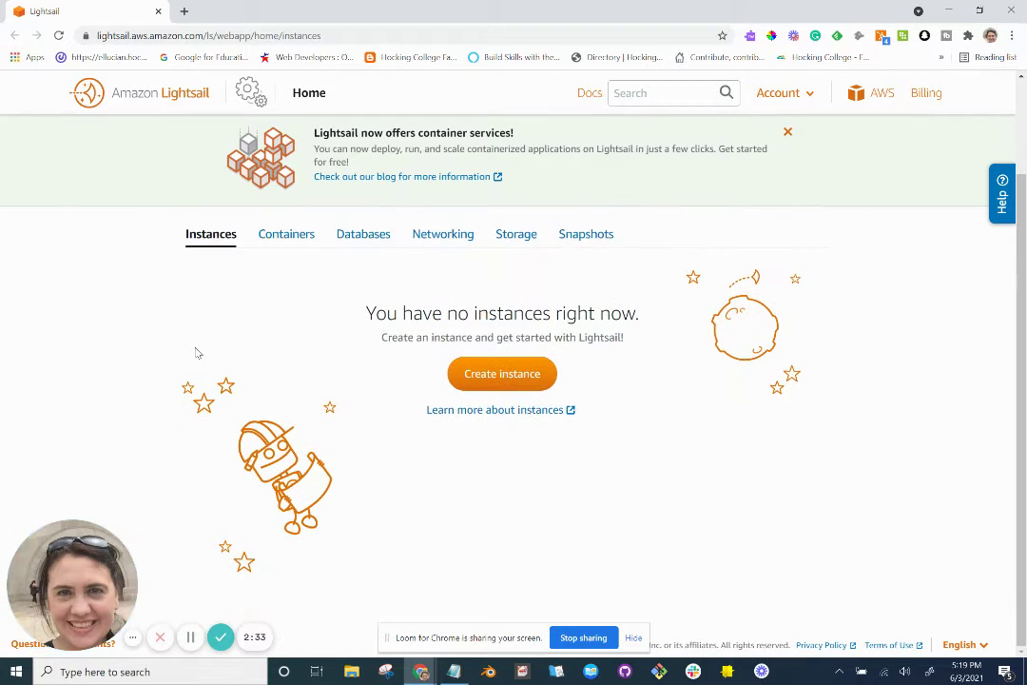
pyautogui.click(495, 389)
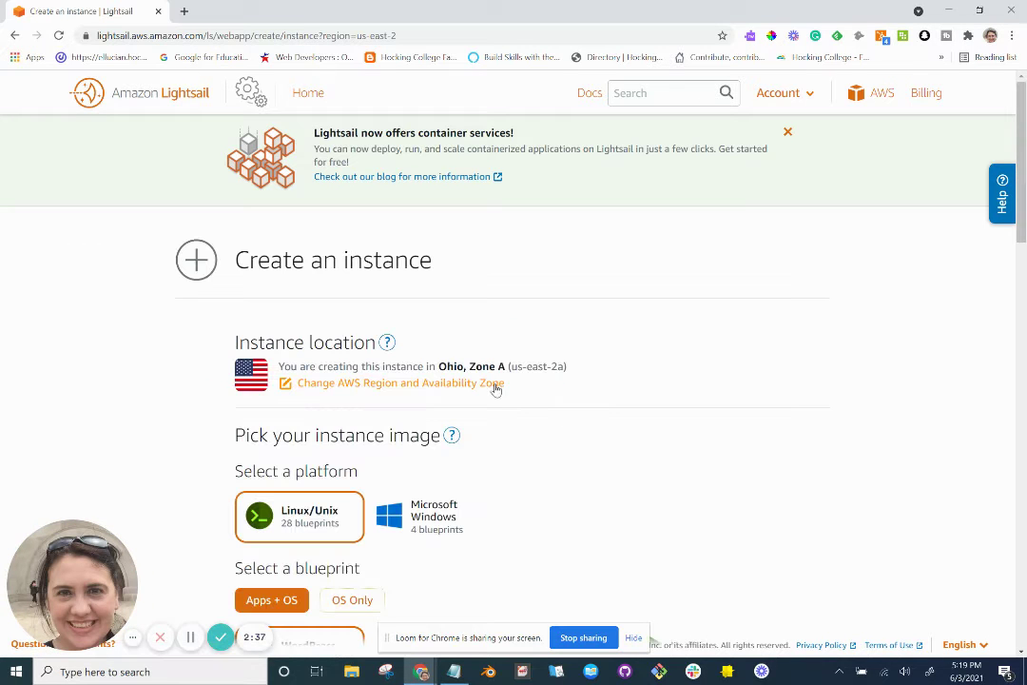
# Show the region and Availability Zone choices on the Create an instance form.
pyautogui.scroll(-1, 495, 389)
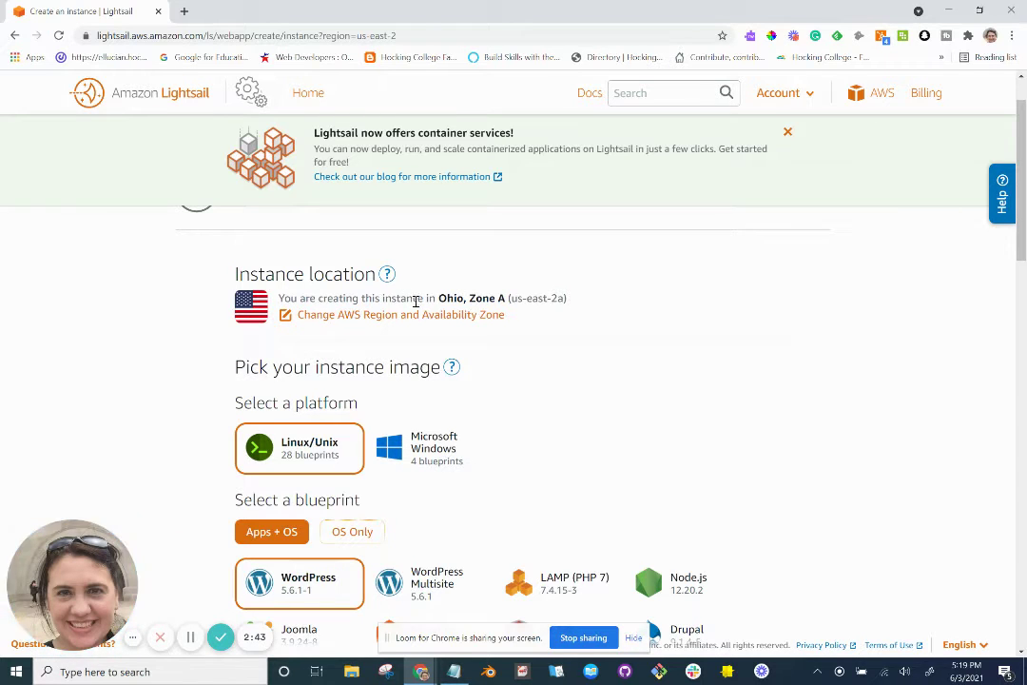
pyautogui.scroll(-1, 426, 335)
pyautogui.scroll(-1, 426, 334)
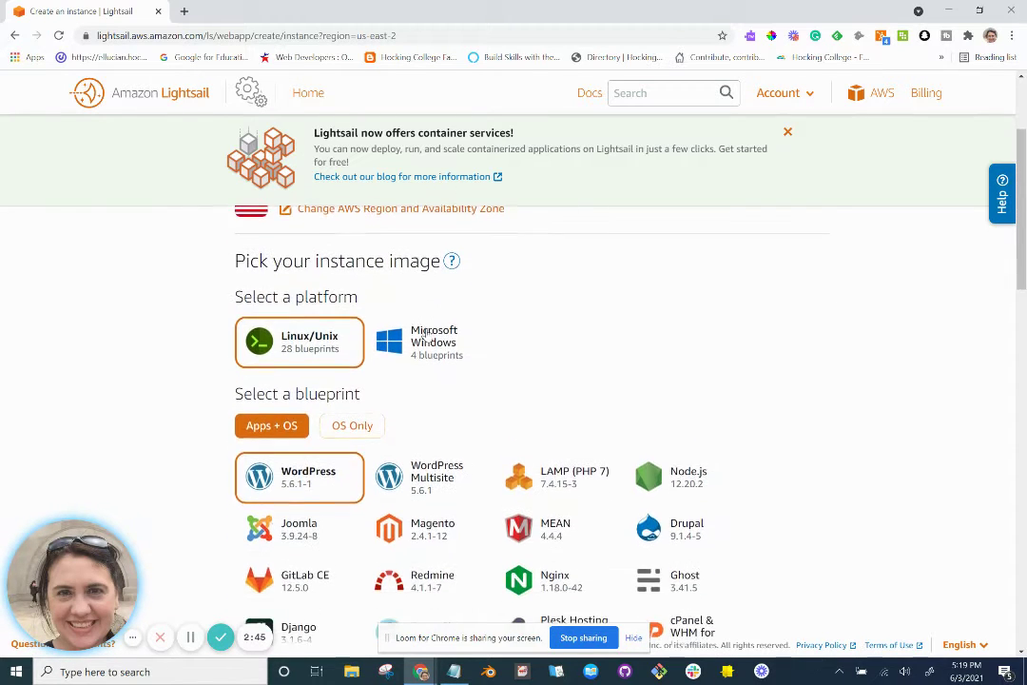
pyautogui.scroll(1, 423, 337)
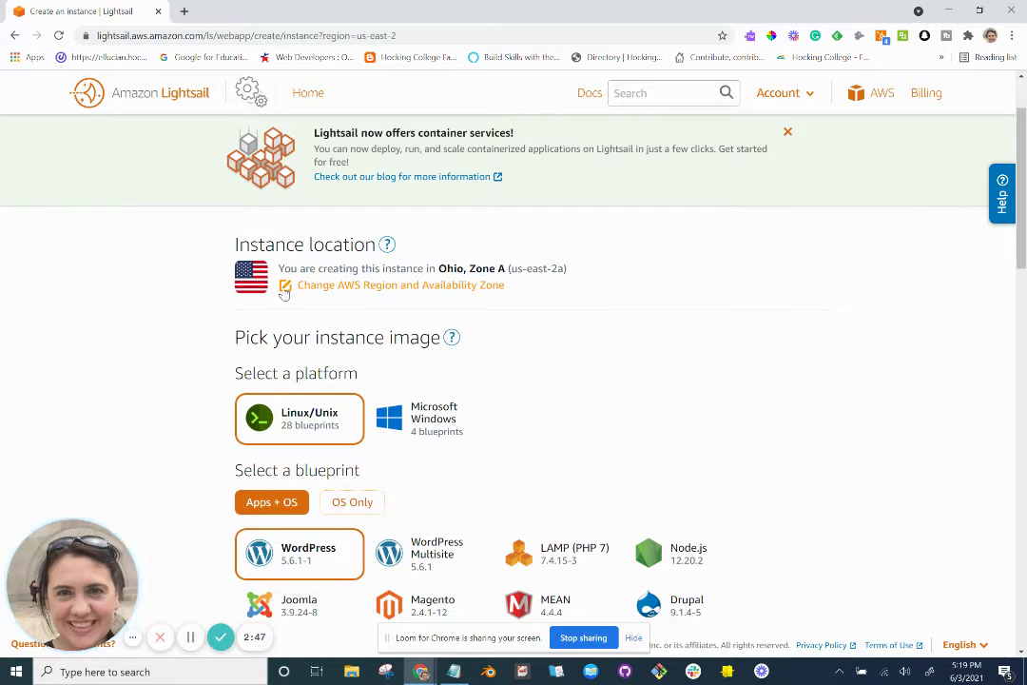
pyautogui.click(285, 290)
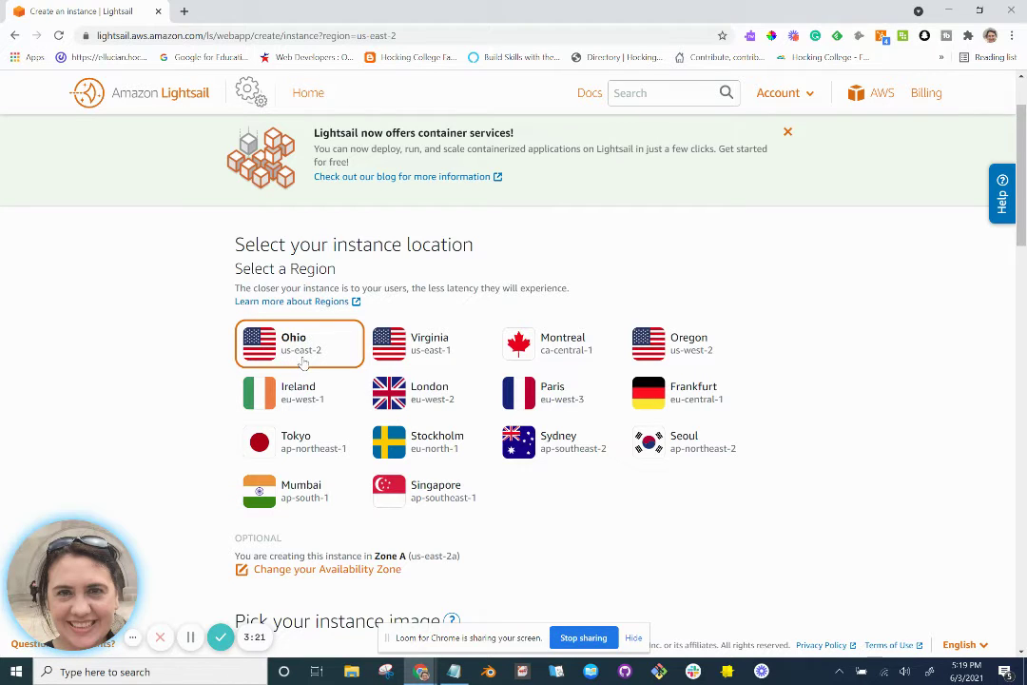
pyautogui.tripleClick(300, 352)
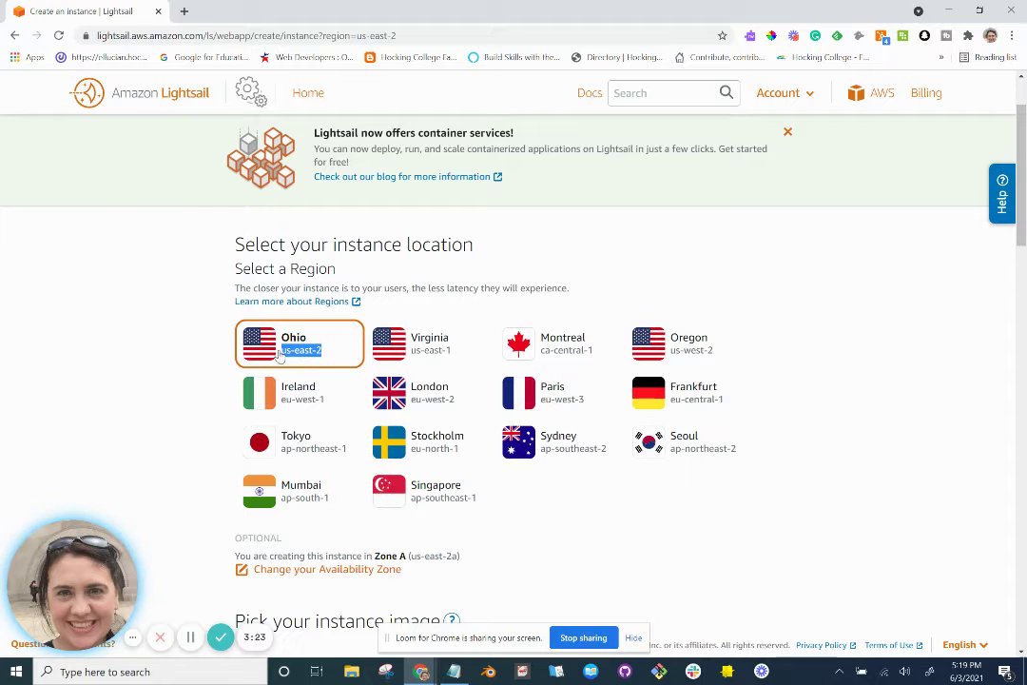
pyautogui.scroll(-3, 275, 354)
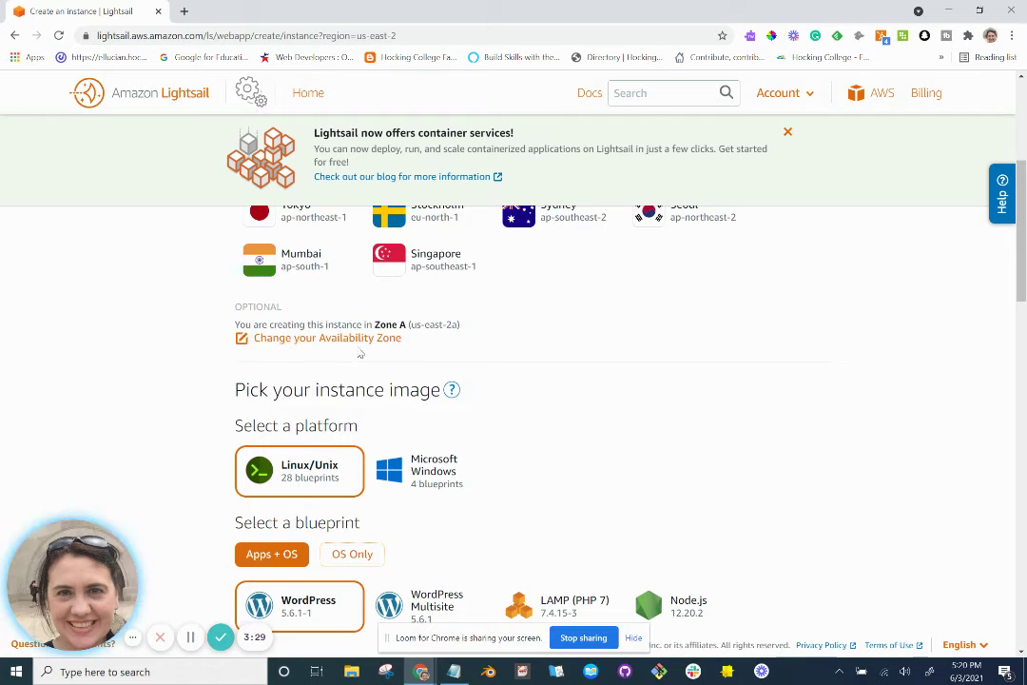
pyautogui.scroll(-2, 334, 352)
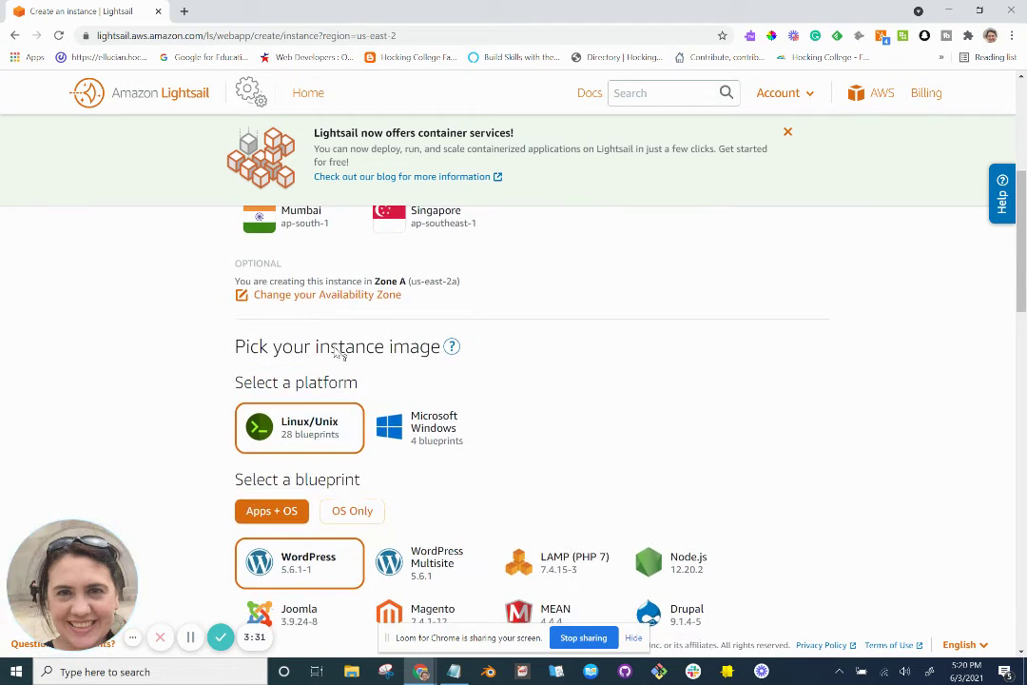
pyautogui.scroll(-1, 335, 348)
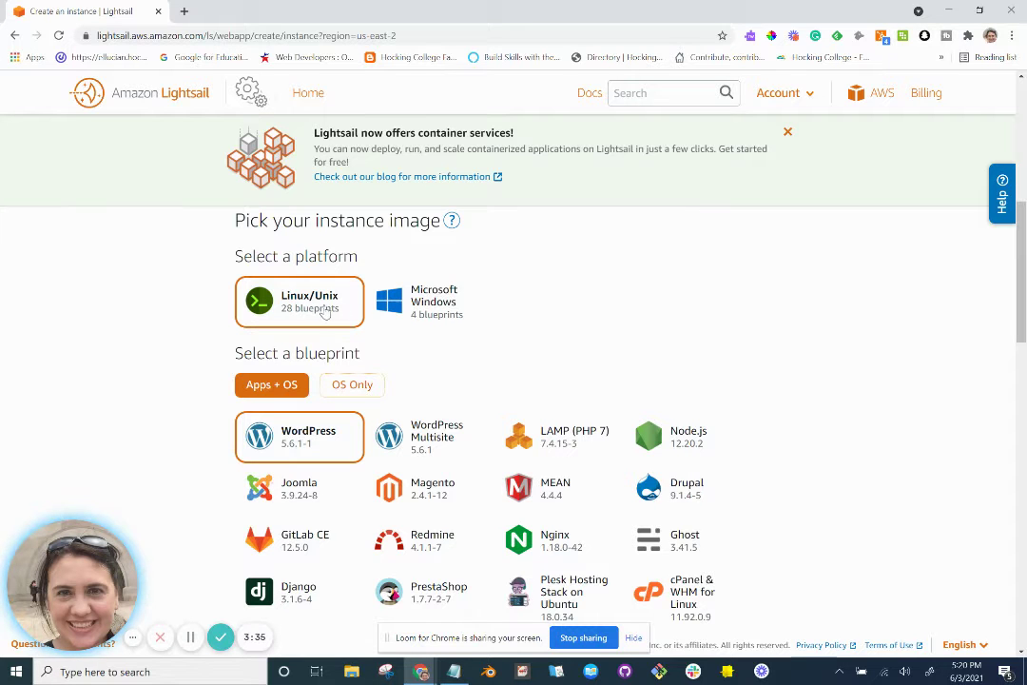
pyautogui.scroll(-1, 295, 312)
pyautogui.scroll(1, 323, 309)
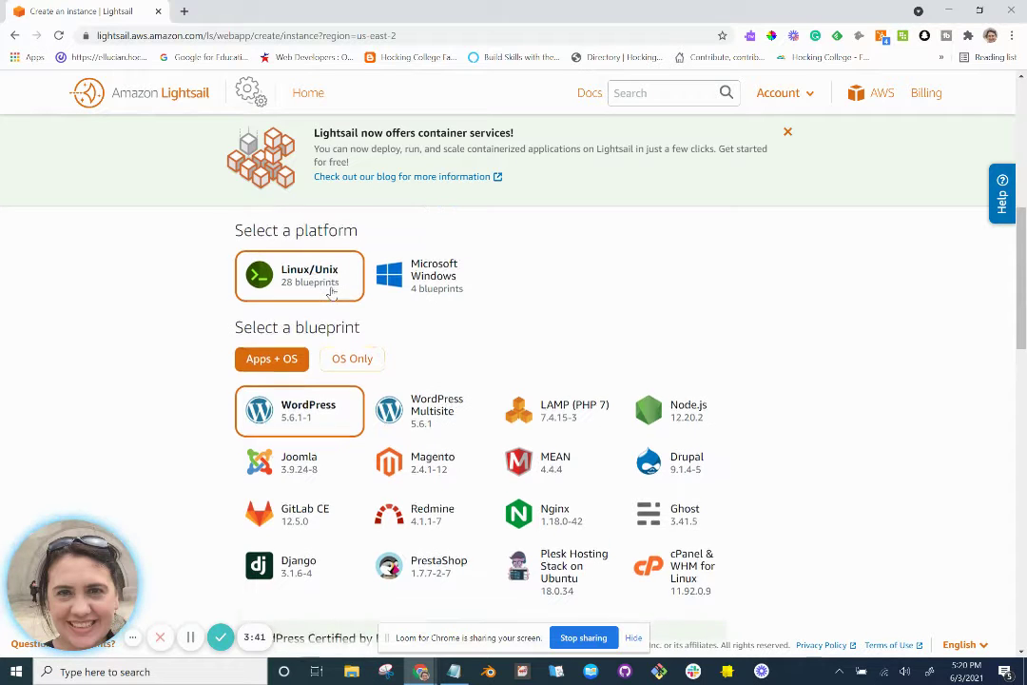
pyautogui.scroll(-2, 330, 293)
pyautogui.scroll(-1, 331, 293)
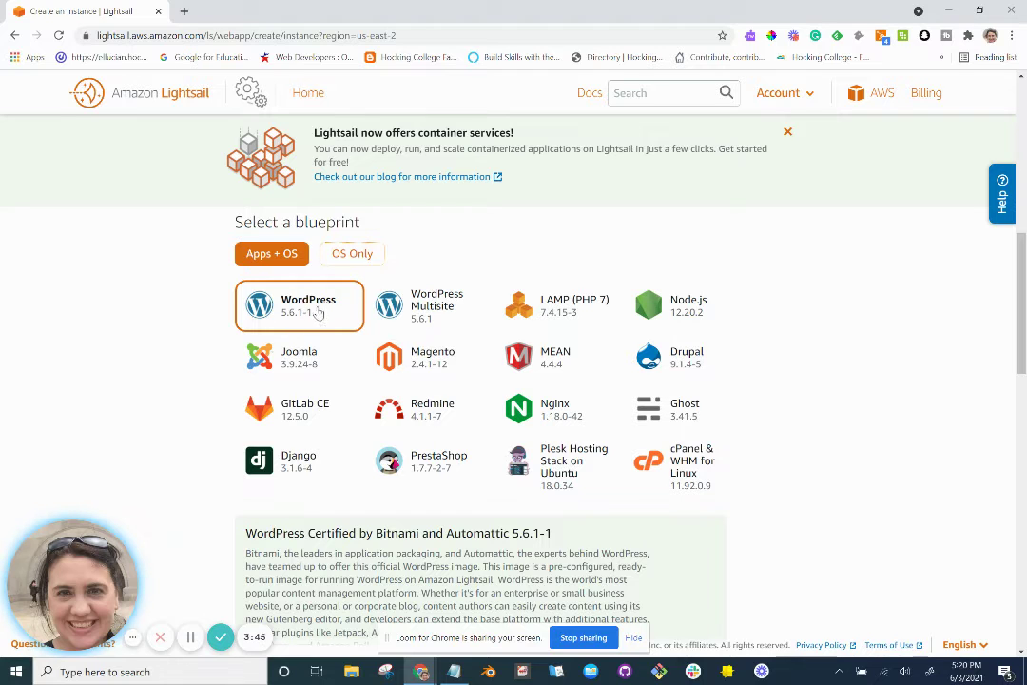
pyautogui.scroll(-1, 323, 311)
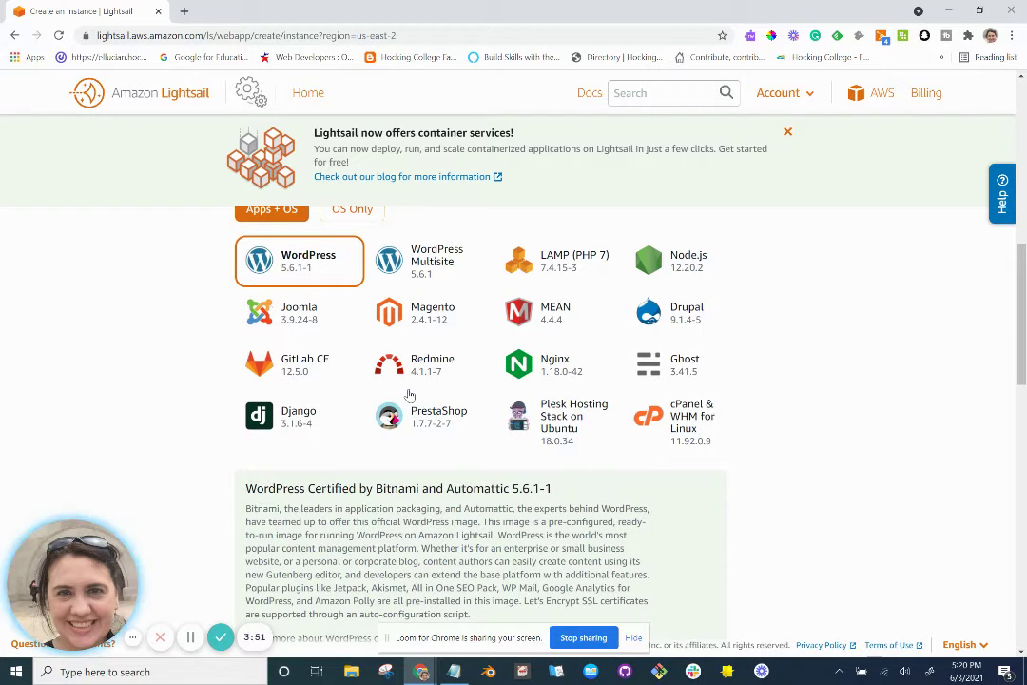
pyautogui.scroll(-1, 409, 394)
pyautogui.scroll(-3, 409, 394)
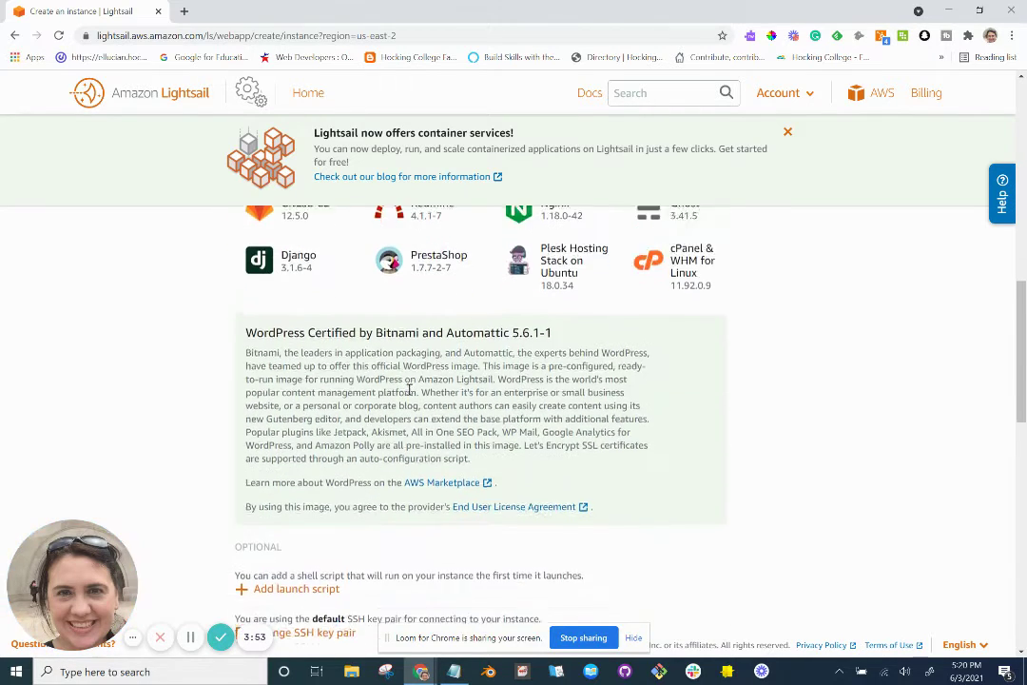
pyautogui.scroll(-1, 409, 395)
pyautogui.hotkey('alt', 'Tab')
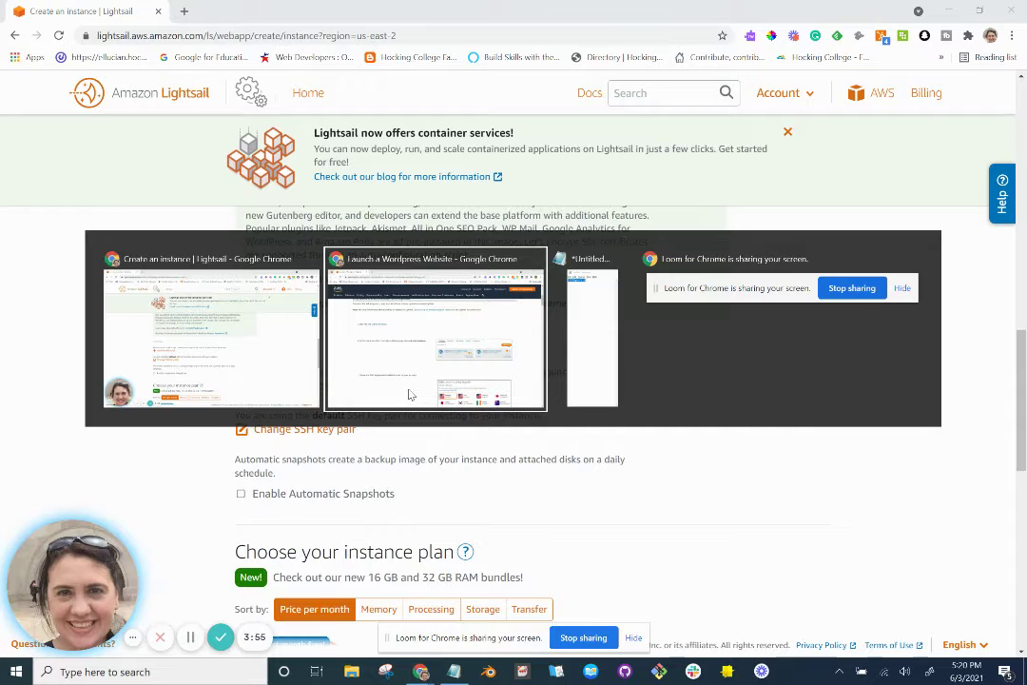
pyautogui.scroll(-1, 409, 395)
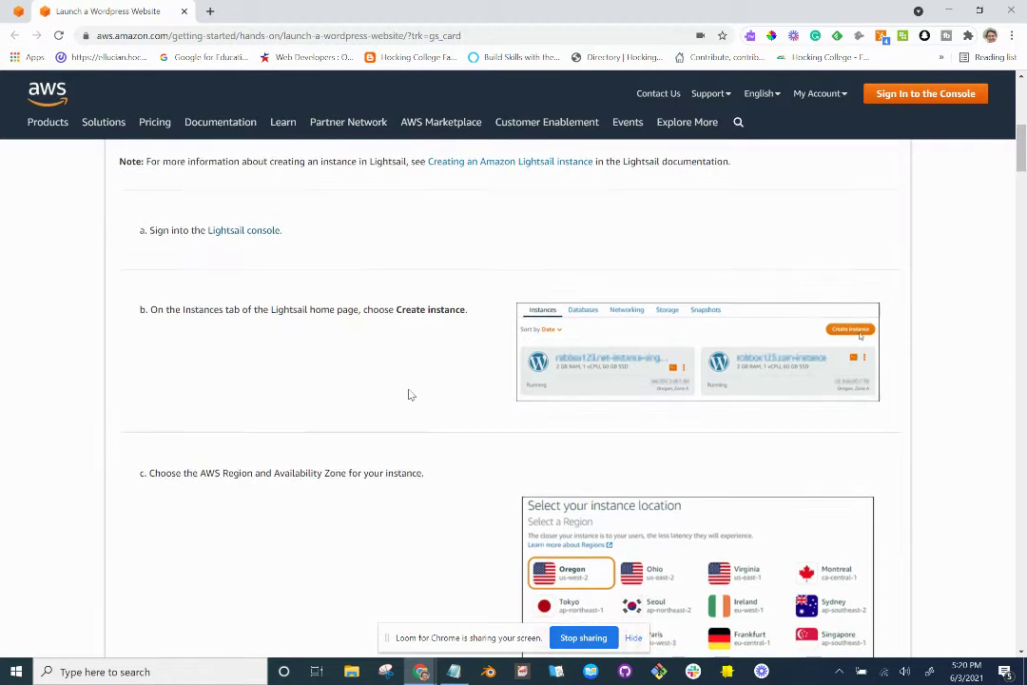
pyautogui.scroll(-5, 409, 395)
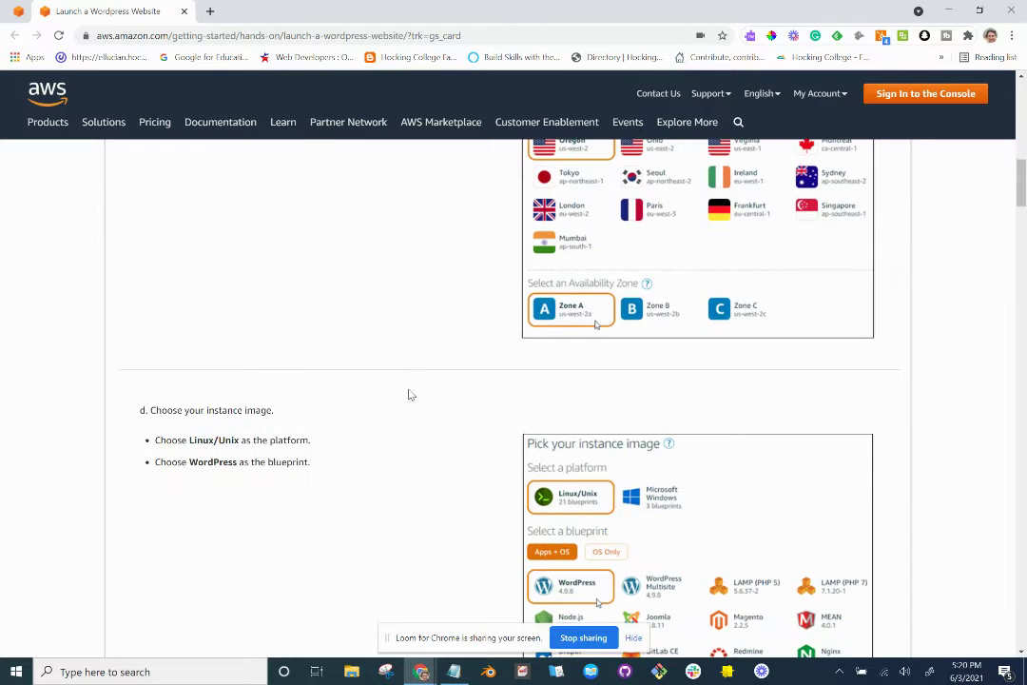
pyautogui.scroll(-2, 411, 394)
pyautogui.scroll(-2, 411, 395)
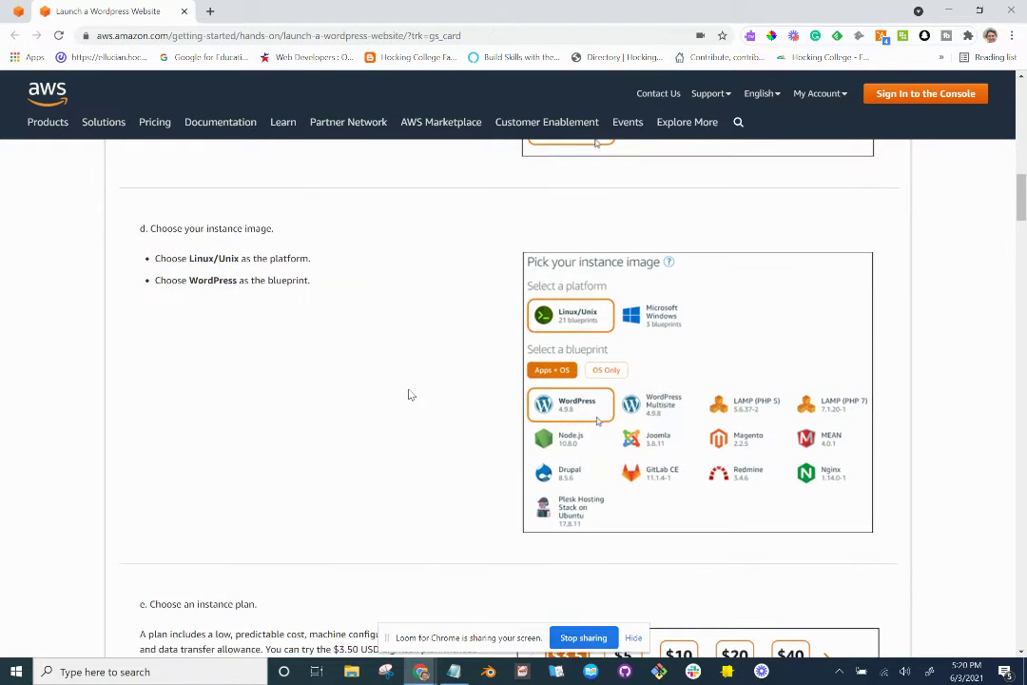
pyautogui.scroll(-5, 314, 304)
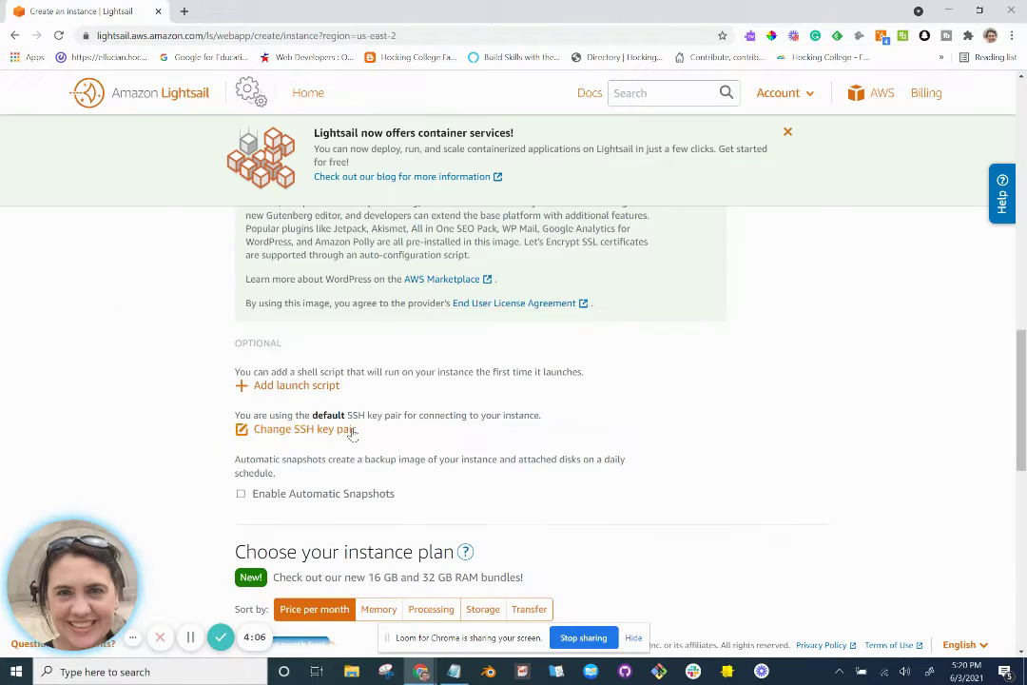
pyautogui.scroll(-5, 314, 456)
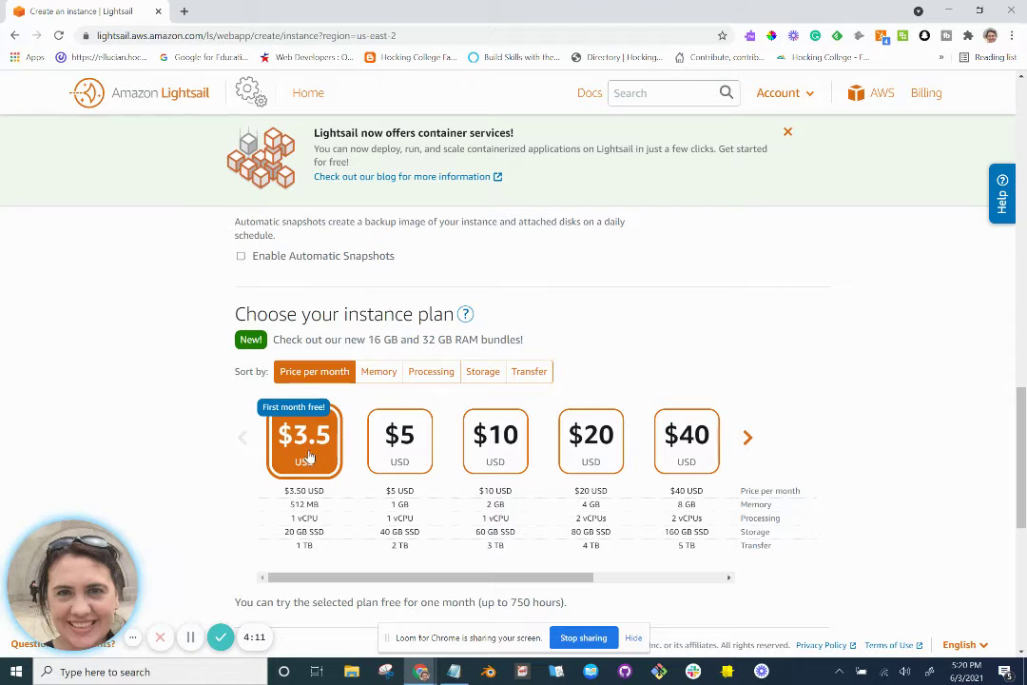
pyautogui.scroll(-1, 323, 521)
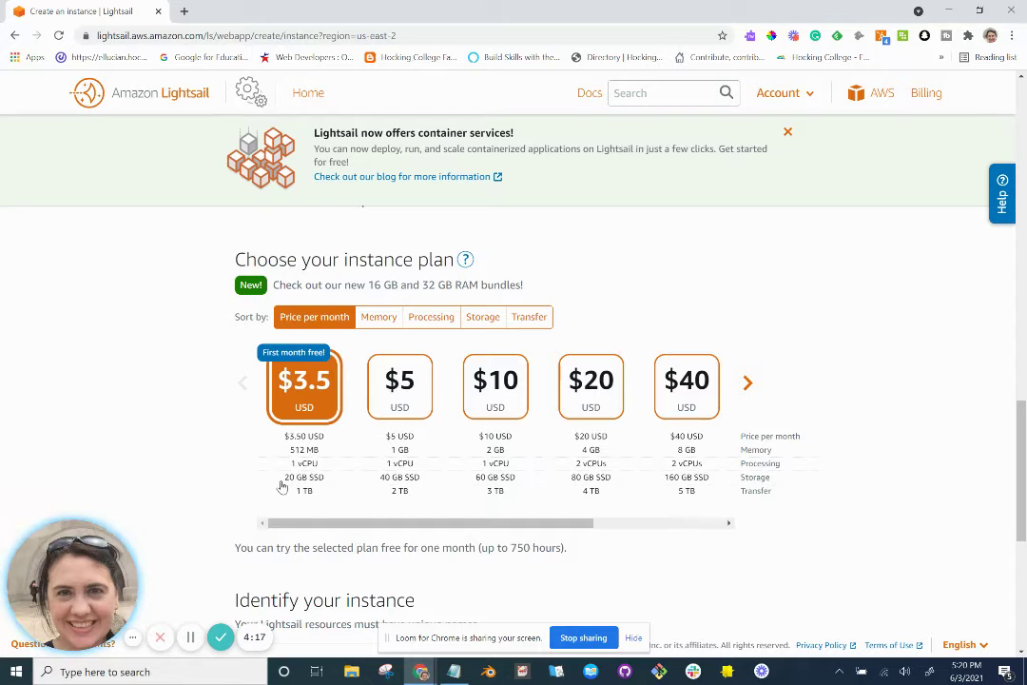
pyautogui.scroll(-1, 314, 480)
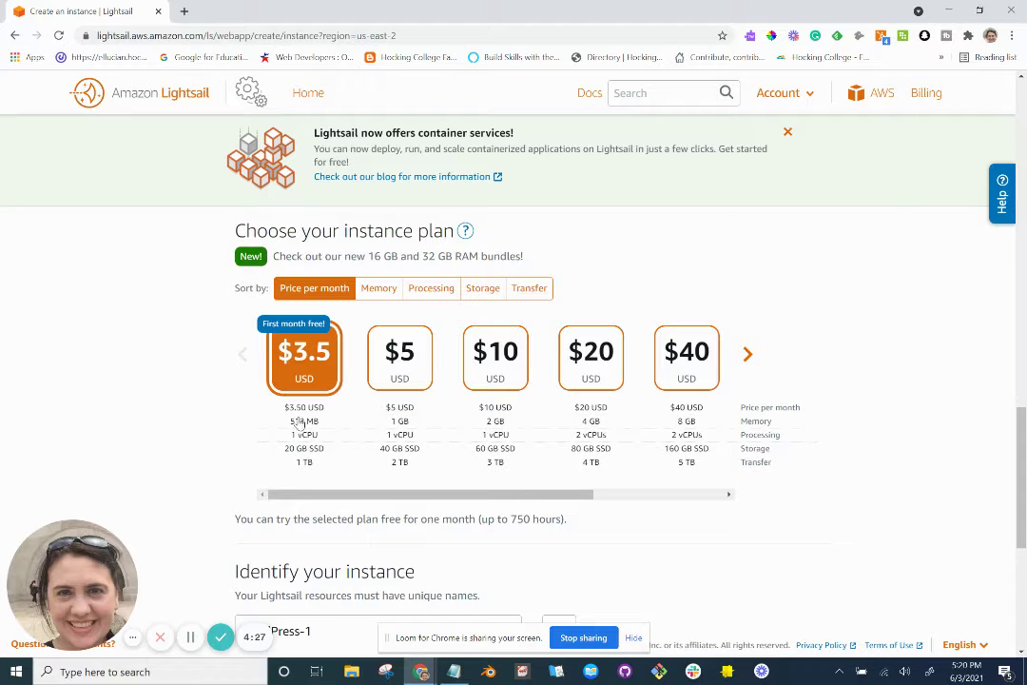
pyautogui.scroll(-1, 304, 432)
pyautogui.scroll(1, 304, 433)
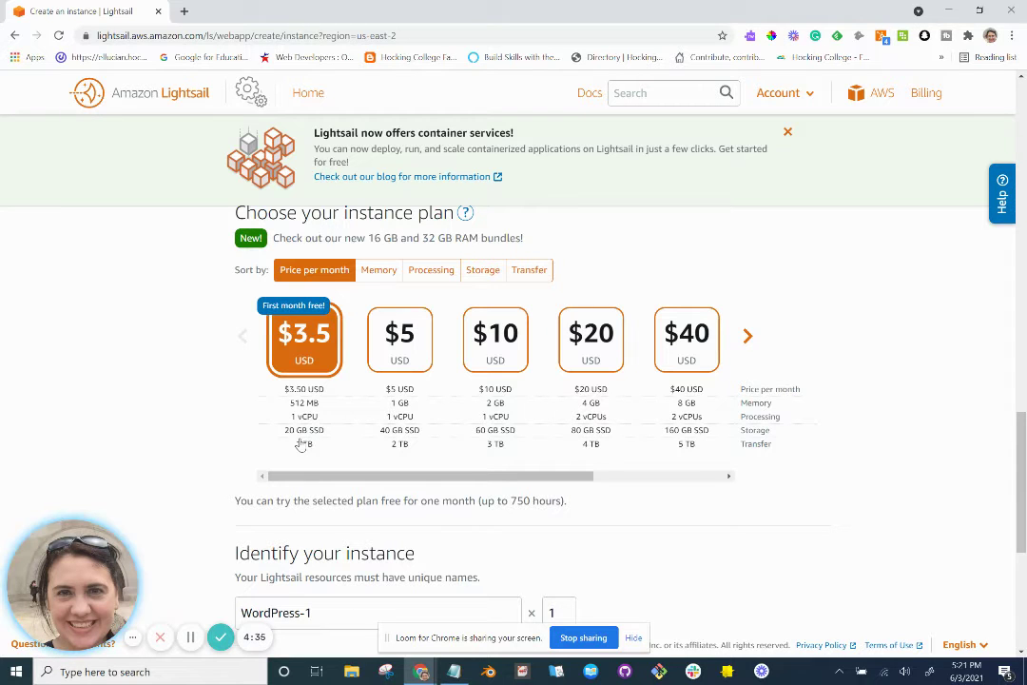
pyautogui.scroll(-3, 301, 444)
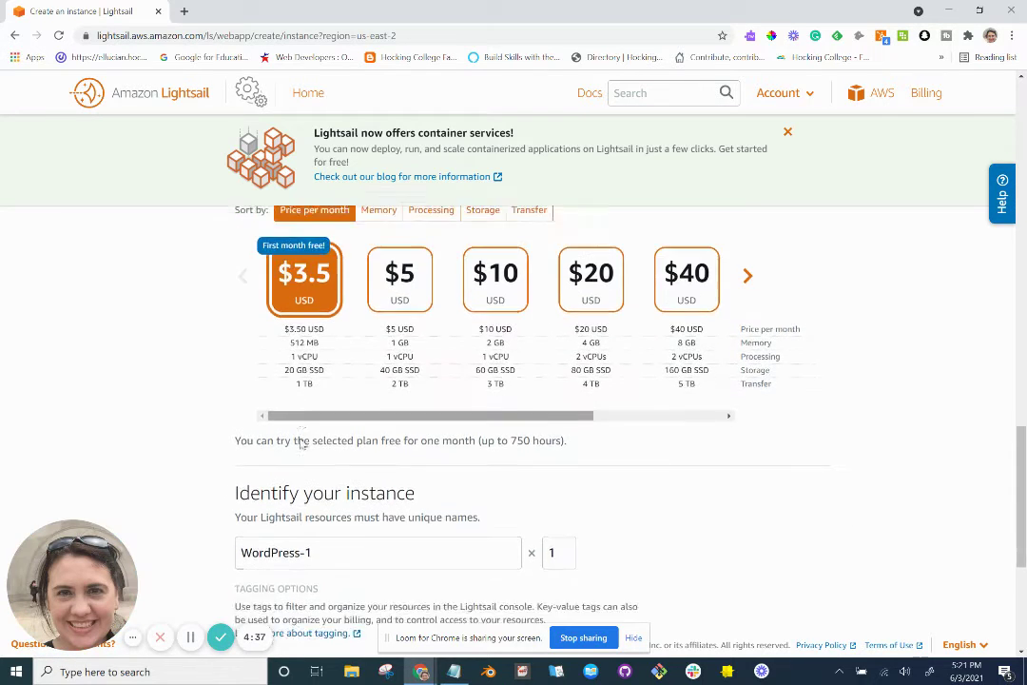
pyautogui.scroll(-2, 300, 438)
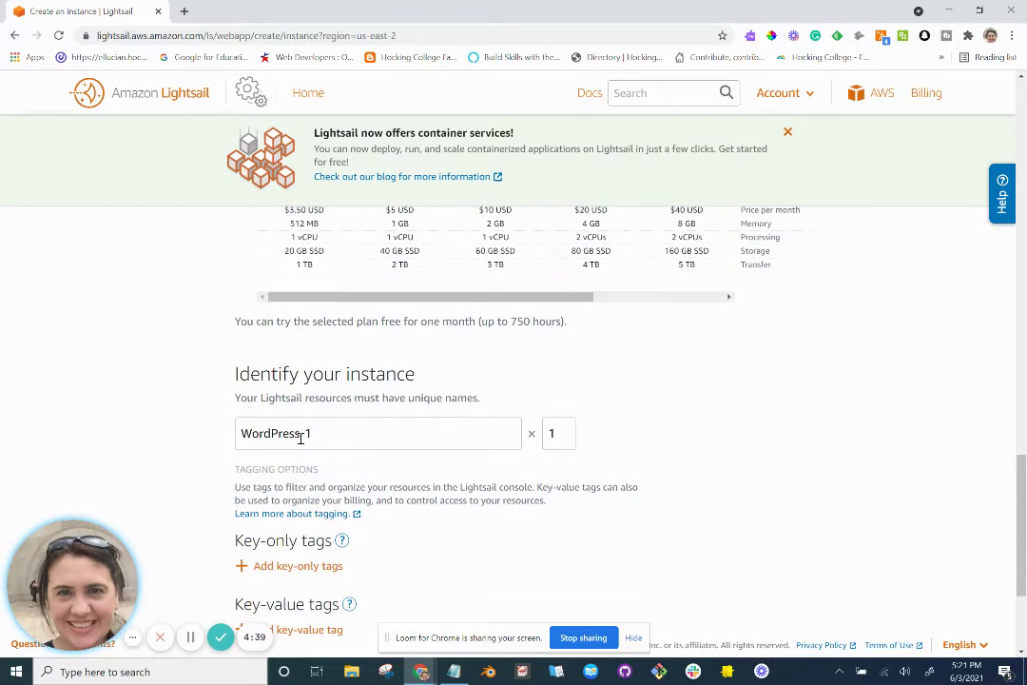
# Check the tutorial's next instructions, then return to the new-instance form.
pyautogui.hotkey('alt', 'Tab')
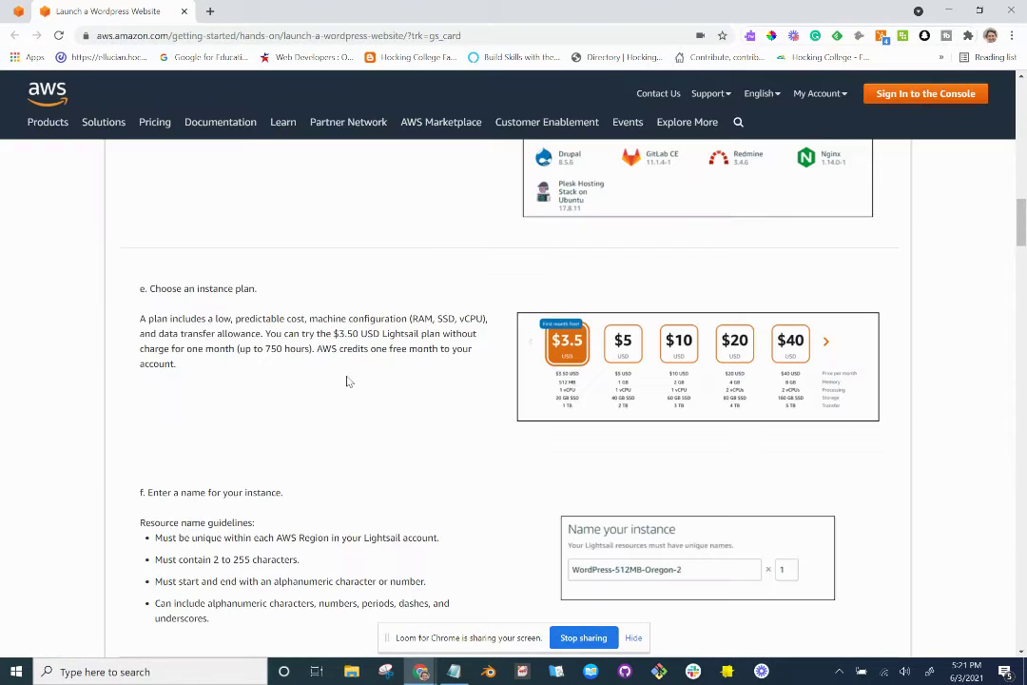
pyautogui.scroll(-3, 348, 380)
pyautogui.scroll(-1, 347, 380)
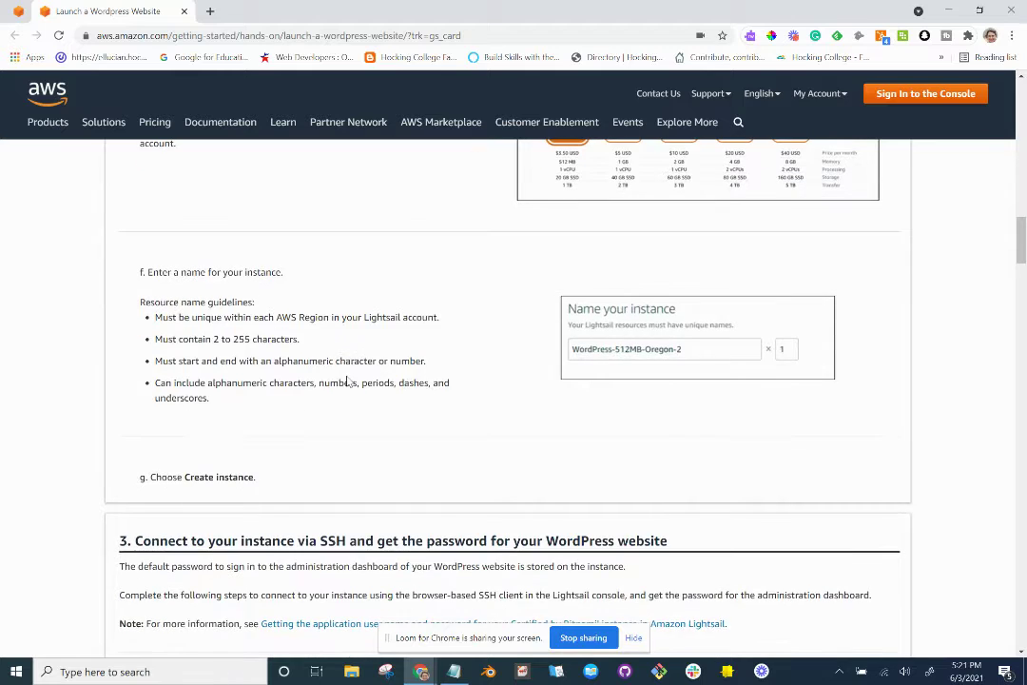
pyautogui.hotkey('alt', 'Tab')
# Rename the instance from WordPress-1 to PenwellProperties and bring the tagging options into view.
pyautogui.click(349, 382)
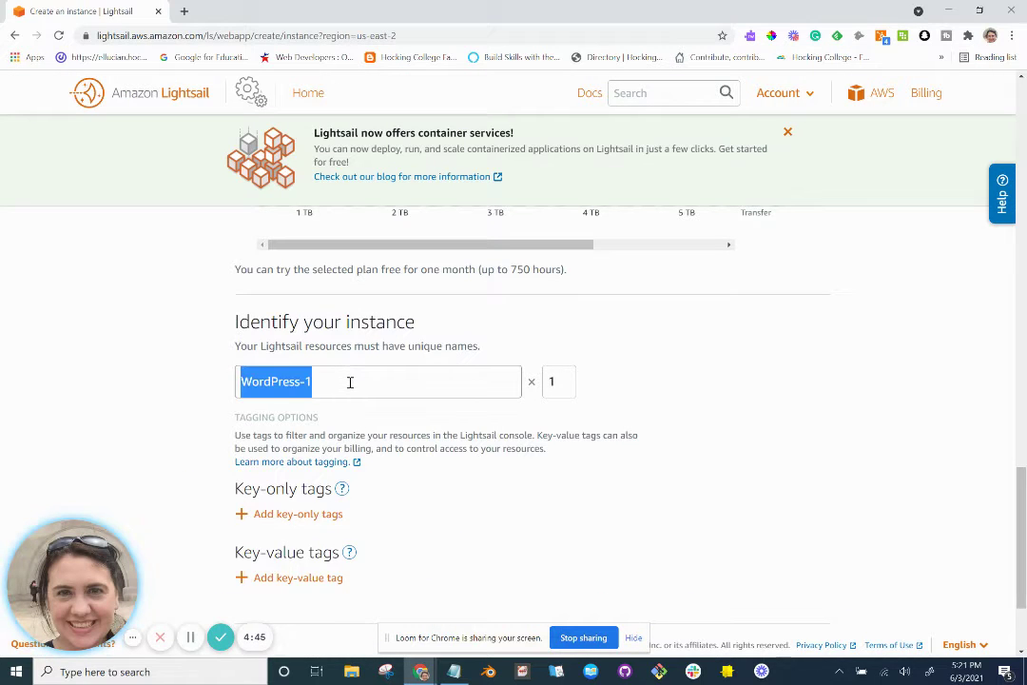
pyautogui.click(350, 382)
pyautogui.press('BackSpace')
pyautogui.press('BackSpace')
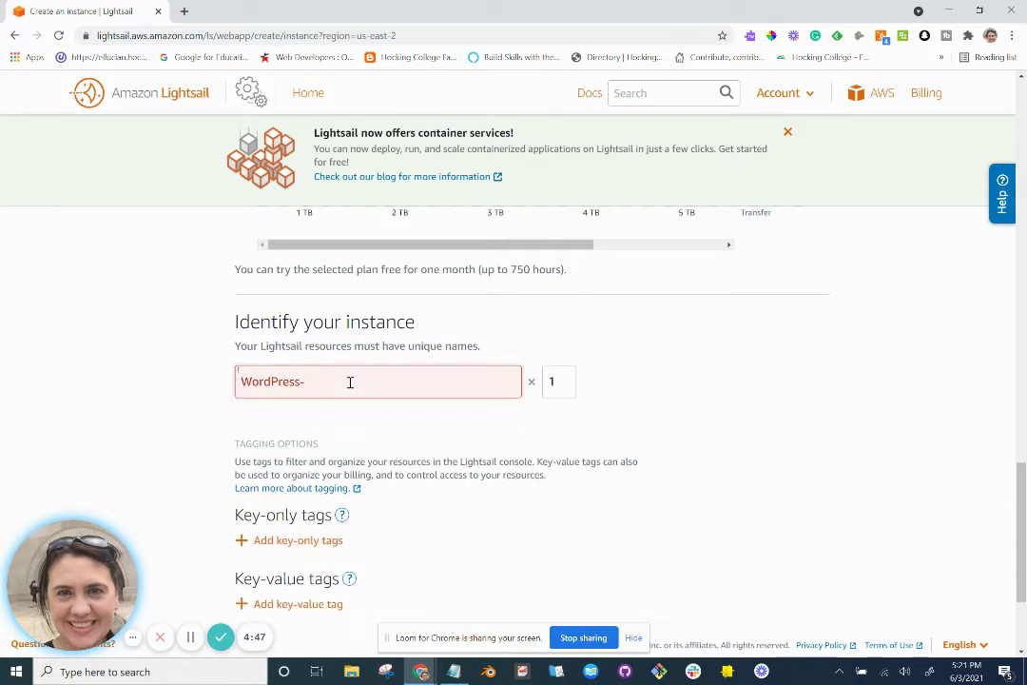
pyautogui.press('BackSpace')
pyautogui.press('BackSpace')
pyautogui.press('BackSpace')
pyautogui.press('BackSpace')
pyautogui.press('BackSpace')
pyautogui.press('BackSpace')
pyautogui.press('BackSpace')
pyautogui.press('BackSpace')
pyautogui.press('BackSpace')
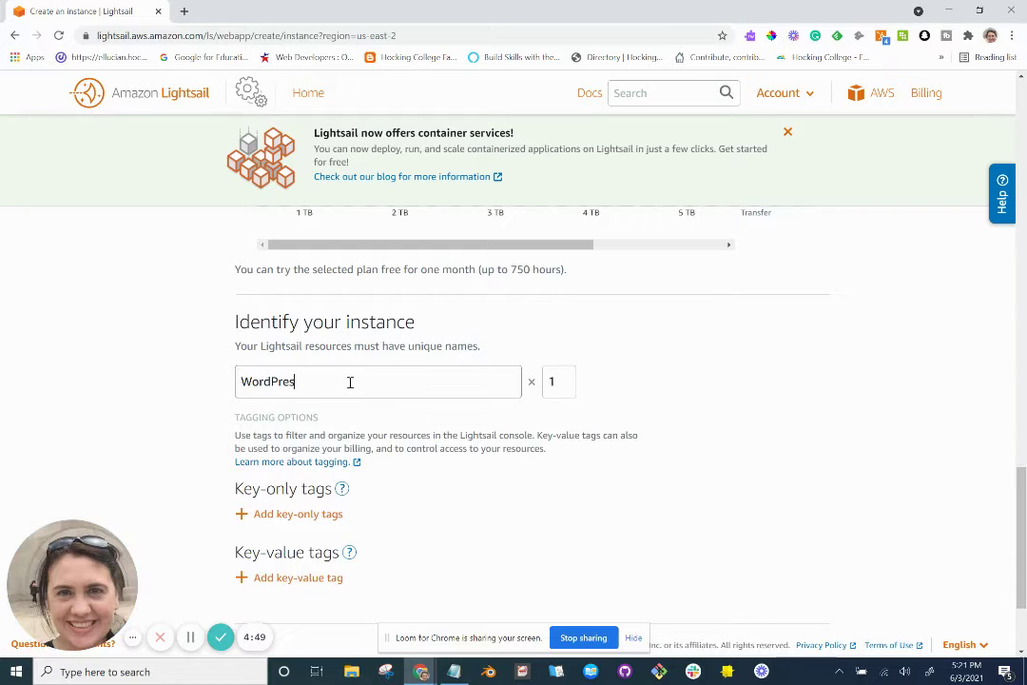
pyautogui.write('Penwe')
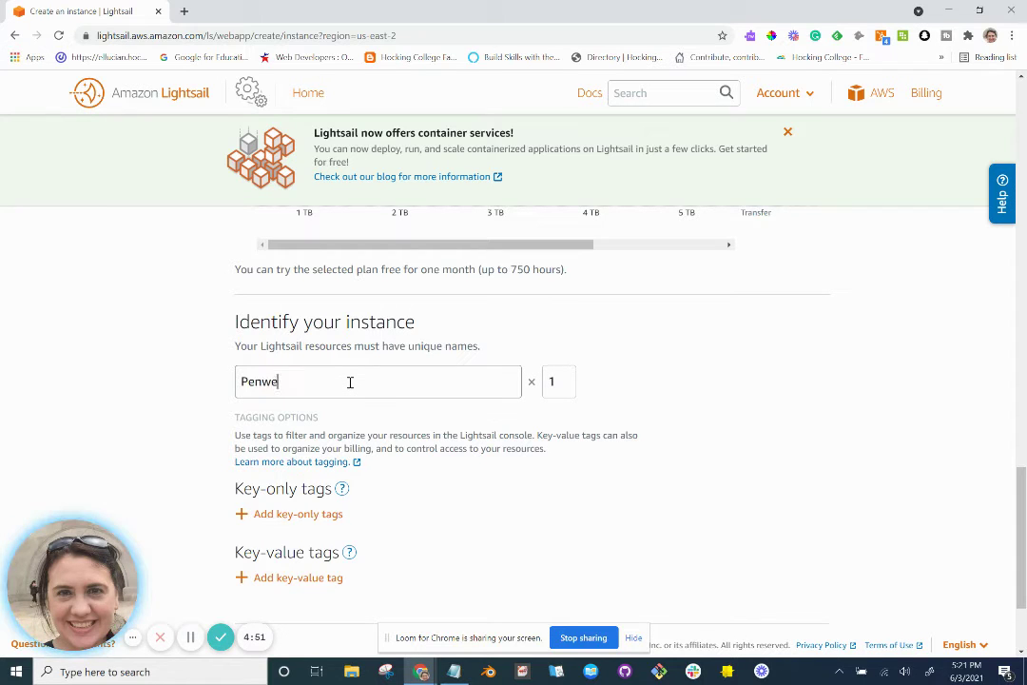
pyautogui.write('llProperties')
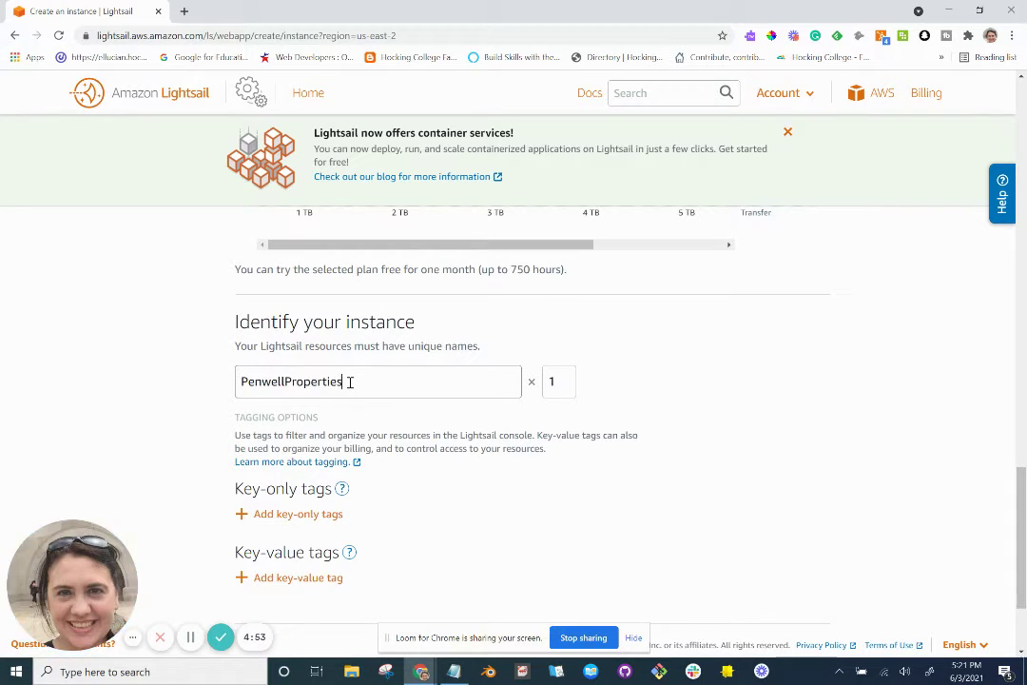
pyautogui.scroll(-1, 350, 382)
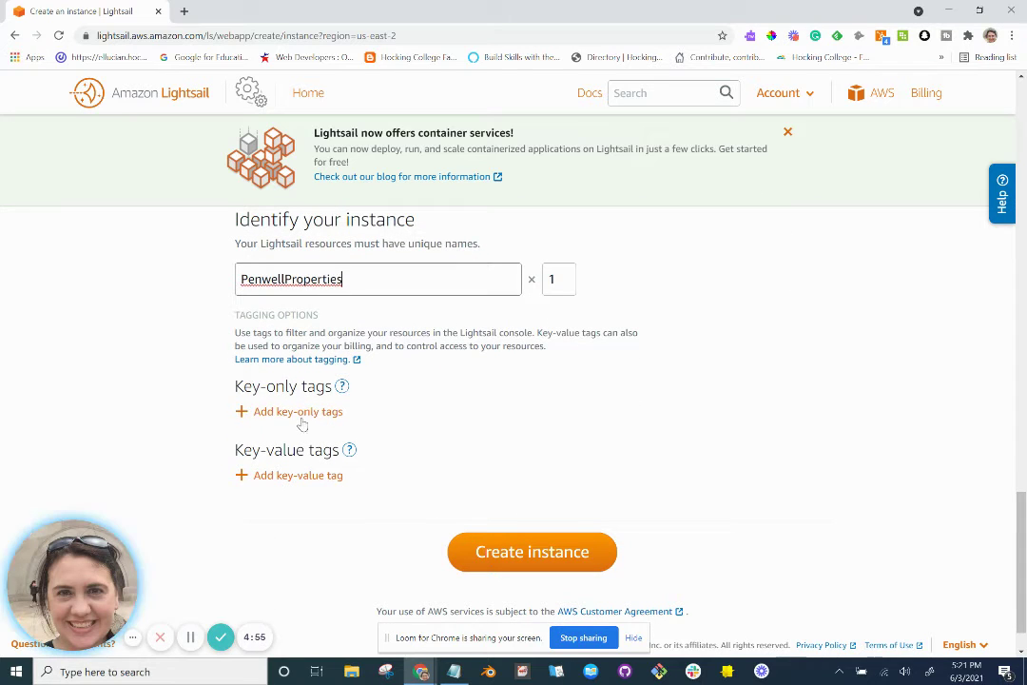
pyautogui.scroll(-1, 303, 476)
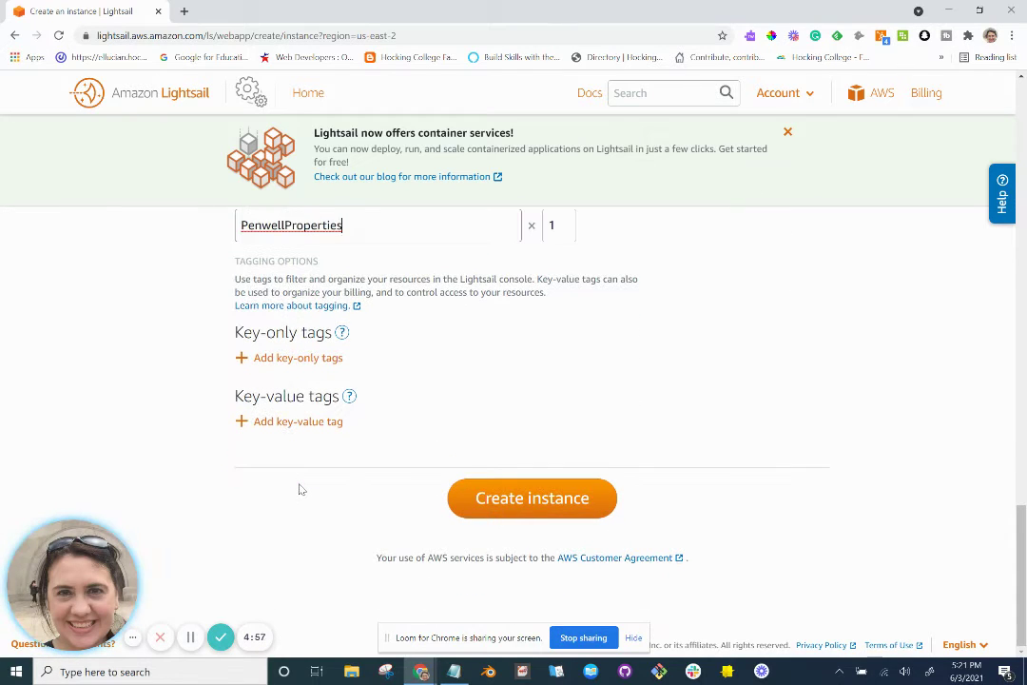
# Add a key-only tag 'Name', then remove it again.
pyautogui.click(308, 360)
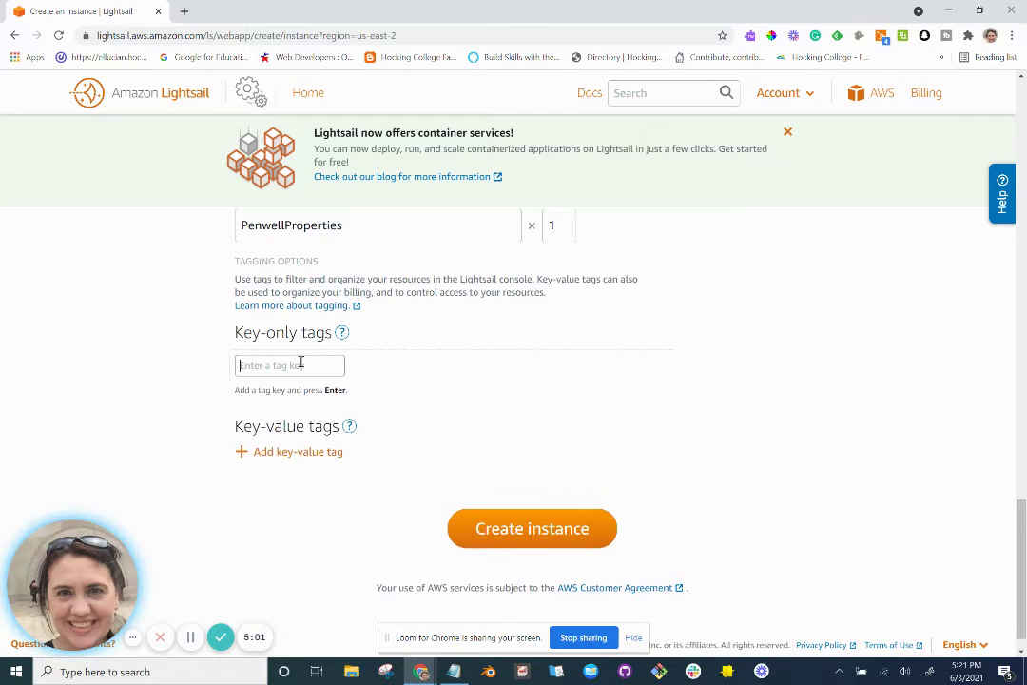
pyautogui.write('Name')
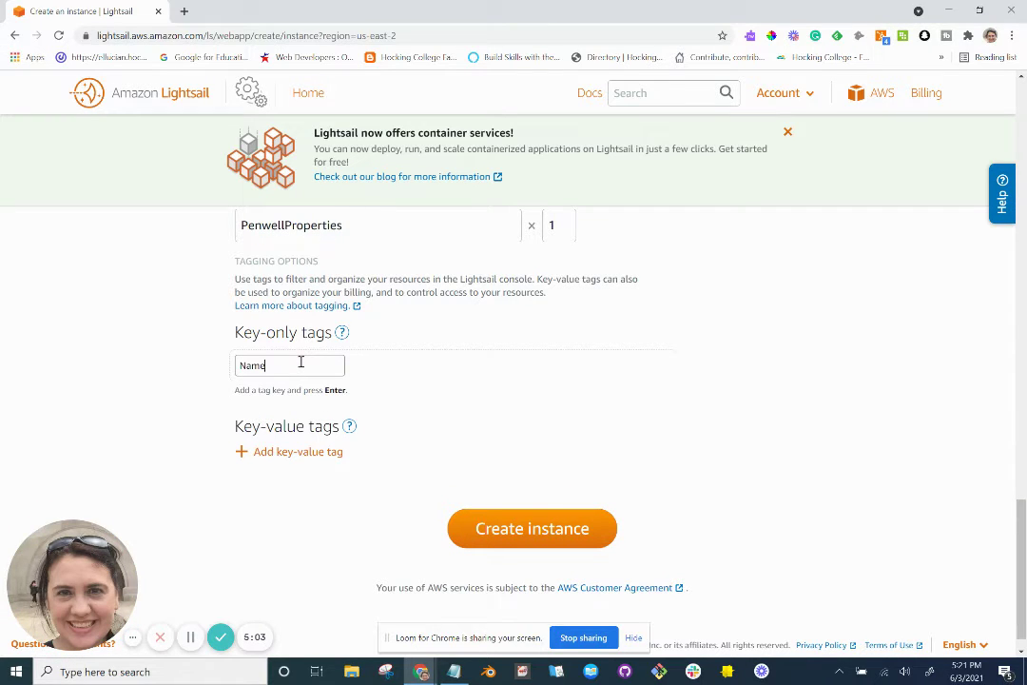
pyautogui.press('Return')
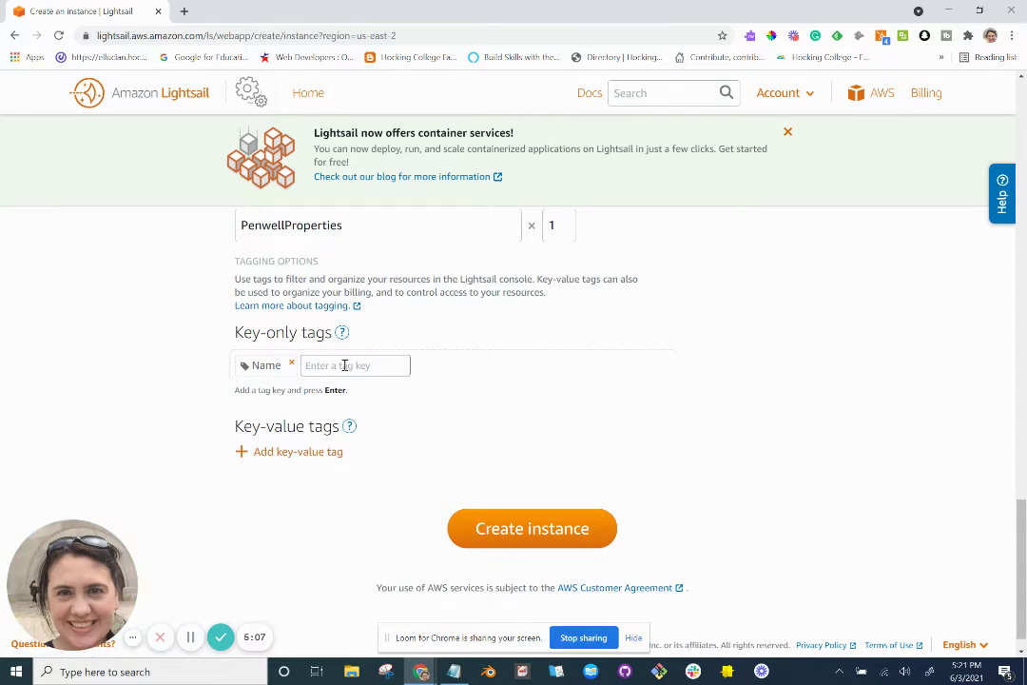
pyautogui.write('Penwel')
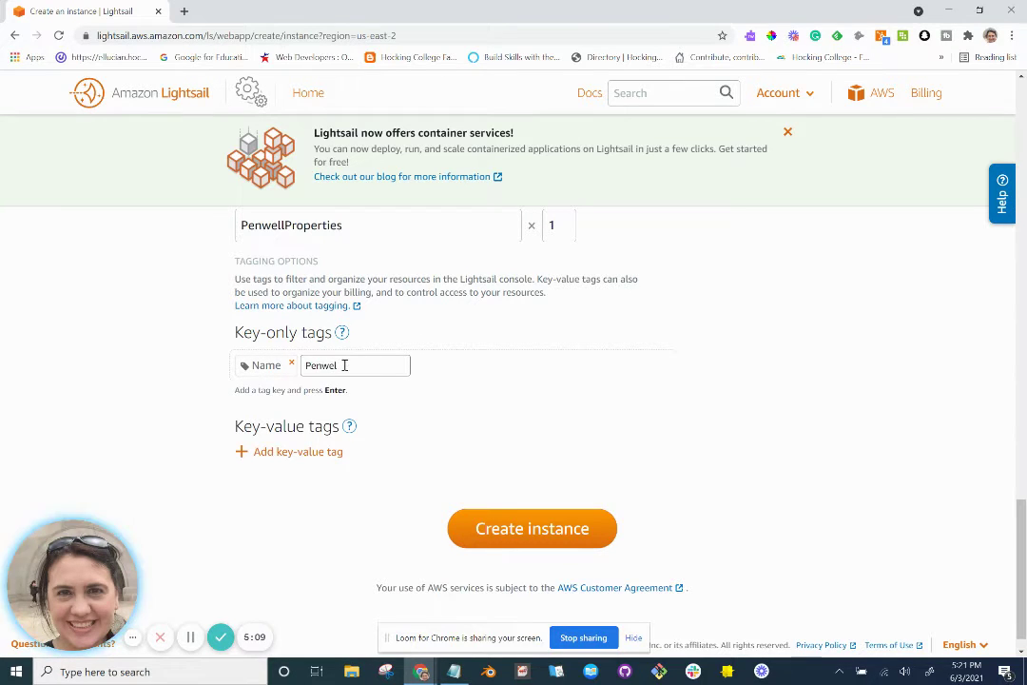
pyautogui.write('l Proper')
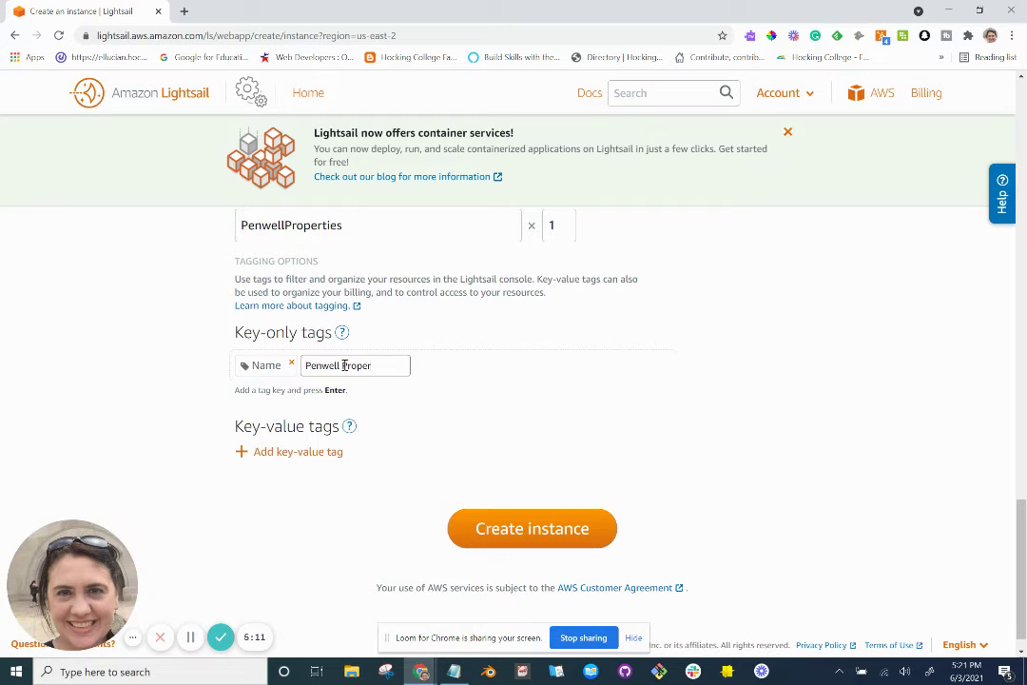
pyautogui.press('BackSpace')
pyautogui.press('BackSpace')
pyautogui.press('BackSpace')
pyautogui.press('BackSpace')
pyautogui.press('BackSpace')
pyautogui.press('BackSpace')
pyautogui.press('BackSpace')
pyautogui.press('BackSpace')
pyautogui.press('BackSpace')
pyautogui.press('BackSpace')
pyautogui.press('BackSpace')
pyautogui.press('BackSpace')
pyautogui.press('BackSpace')
pyautogui.press('BackSpace')
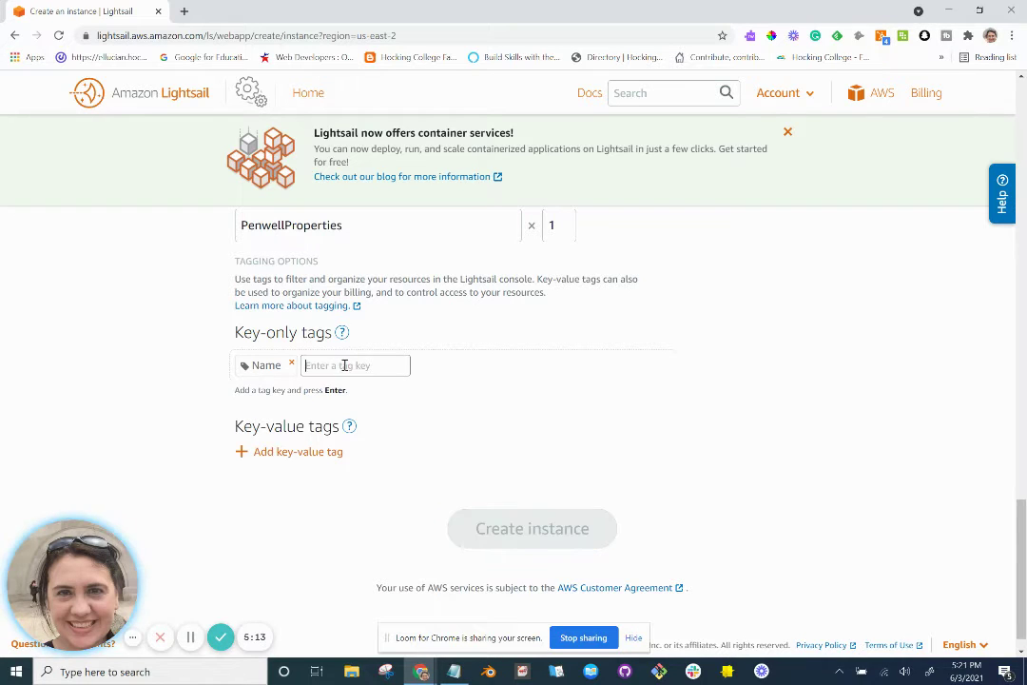
pyautogui.click(293, 365)
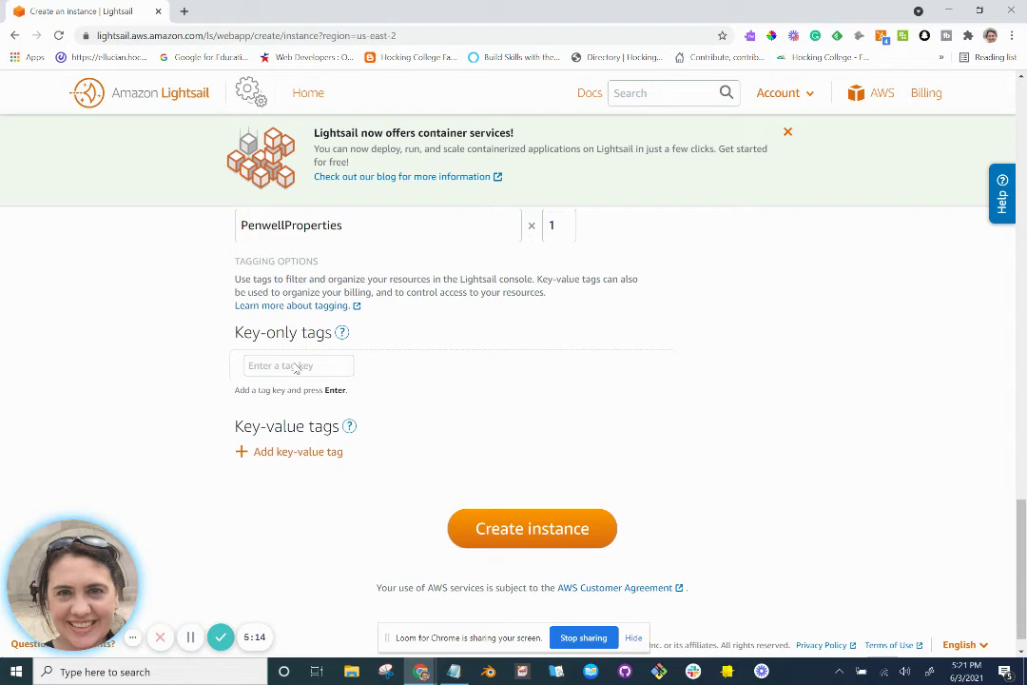
# Add key-value tag Name = Penwell Properties and create the instance.
pyautogui.click(290, 452)
pyautogui.click(289, 502)
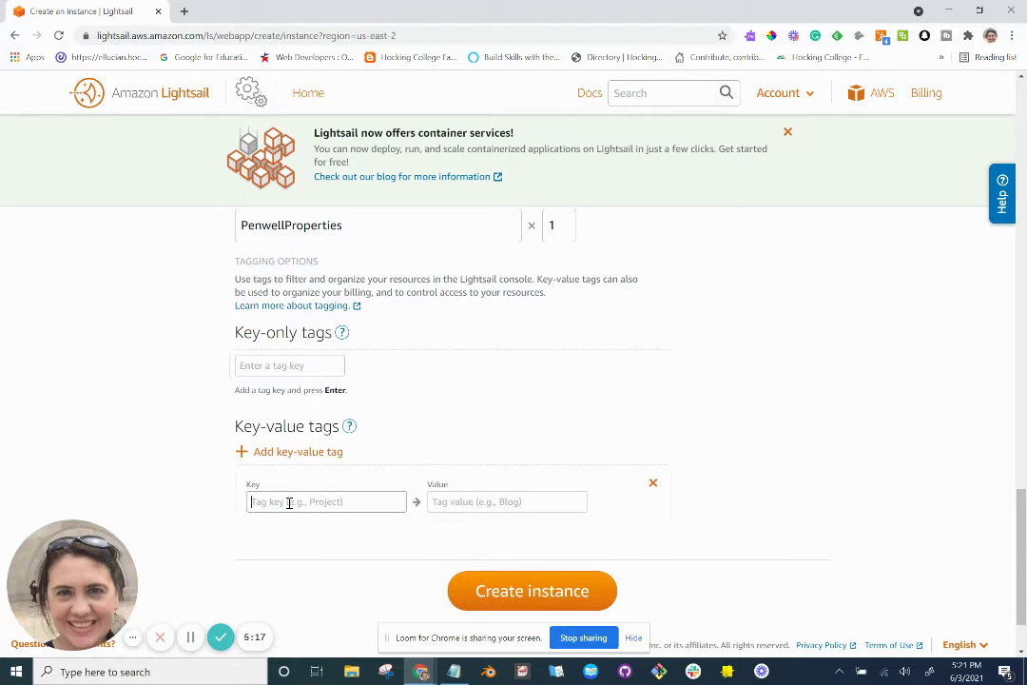
pyautogui.write('Name')
pyautogui.press('Tab')
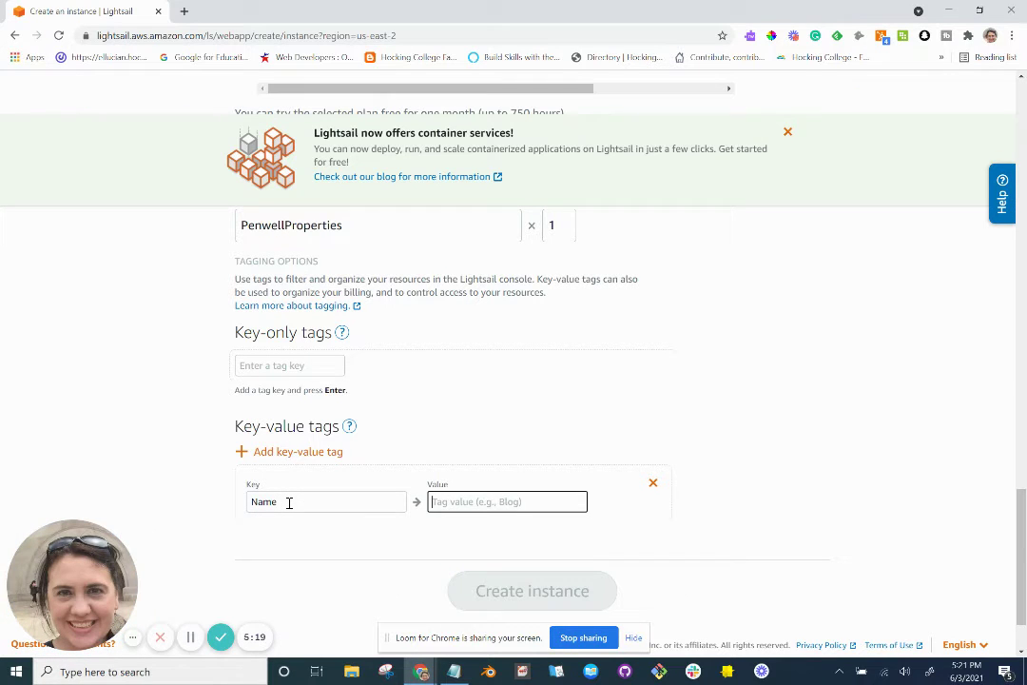
pyautogui.write('Penwell Proper')
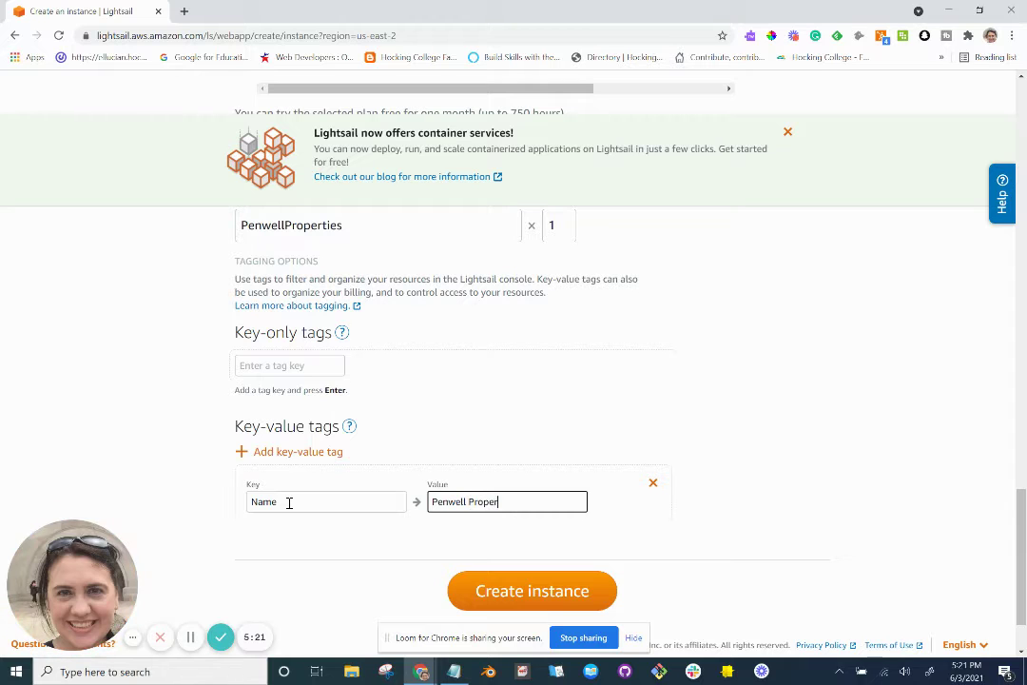
pyautogui.write('ties')
pyautogui.click(523, 591)
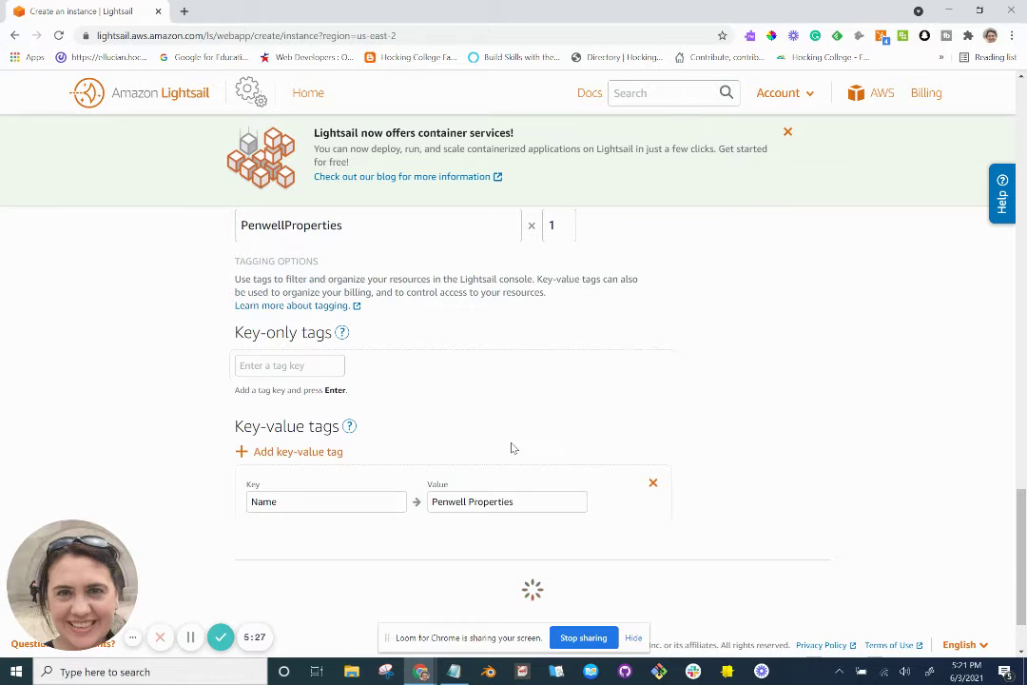
# Scroll the WordPress tutorial down to step 3.
pyautogui.scroll(-1, 511, 448)
pyautogui.hotkey('alt', 'Tab')
pyautogui.scroll(-1, 510, 448)
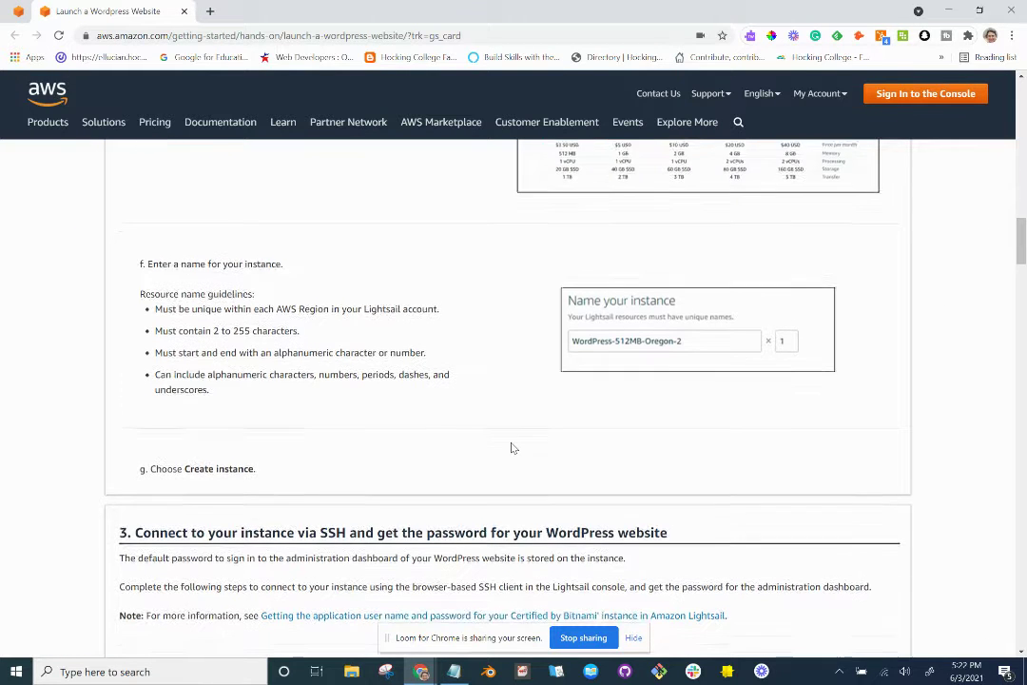
pyautogui.scroll(-1, 510, 448)
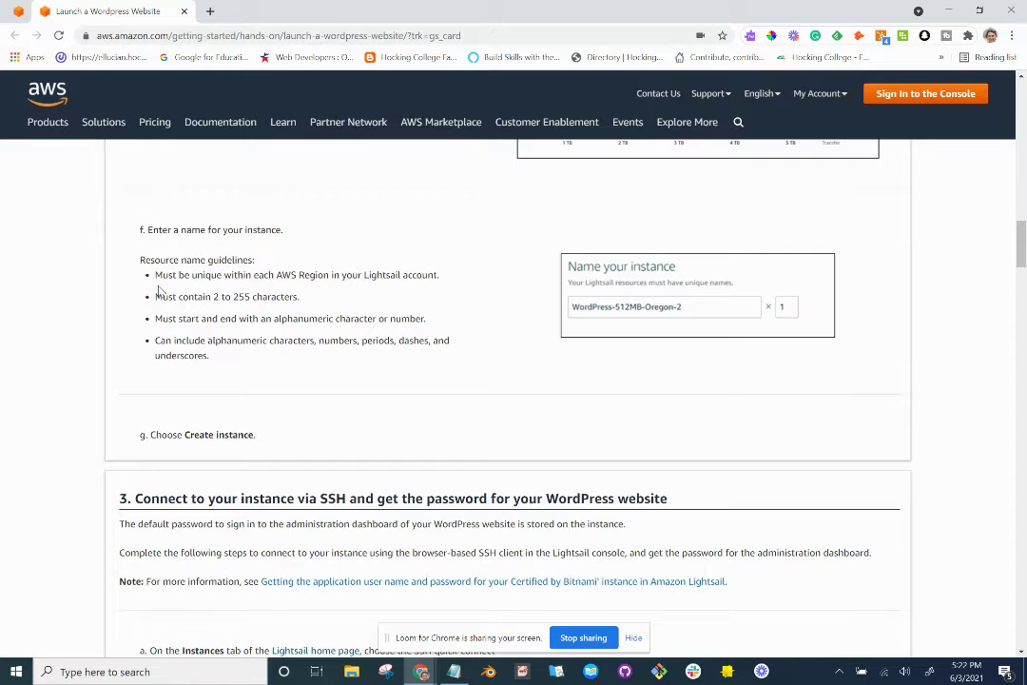
pyautogui.scroll(-1, 214, 368)
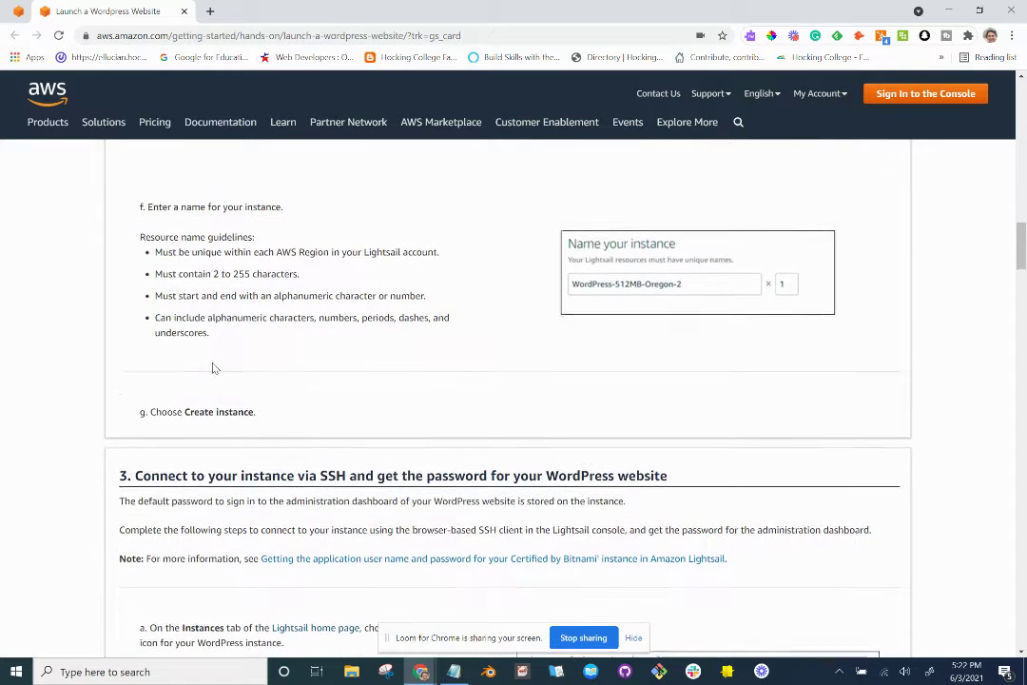
pyautogui.scroll(-3, 215, 368)
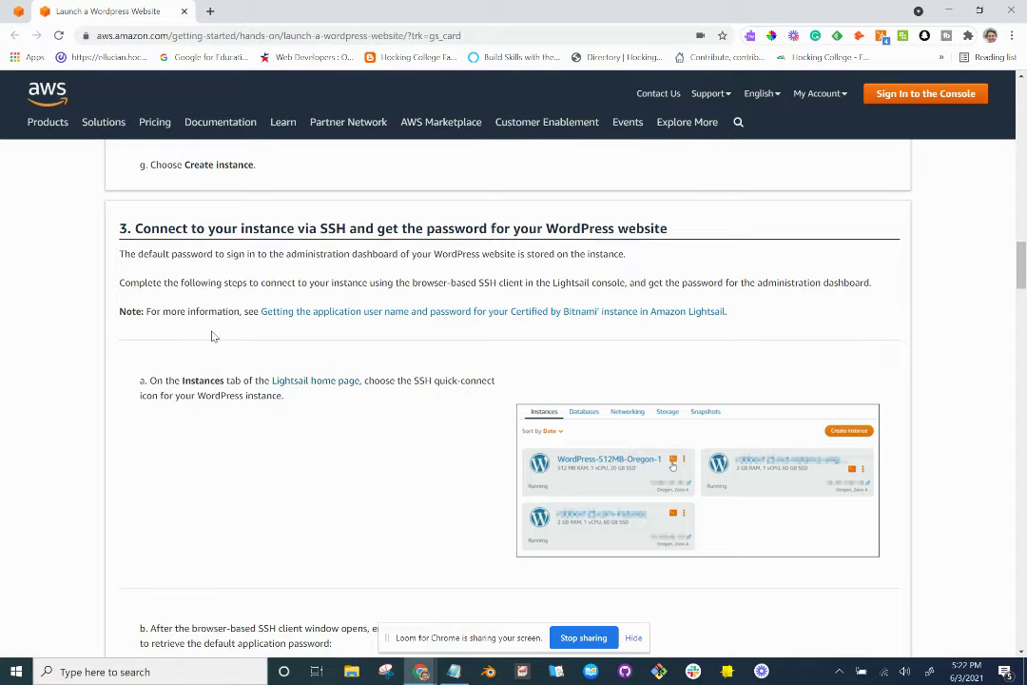
pyautogui.scroll(-1, 213, 336)
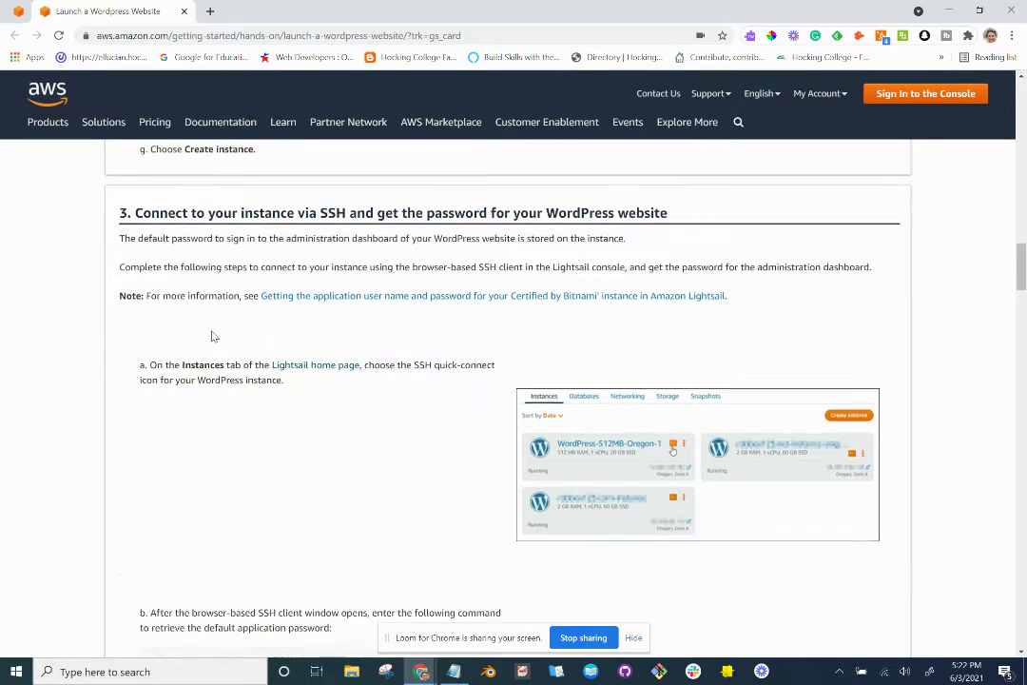
pyautogui.scroll(-1, 213, 336)
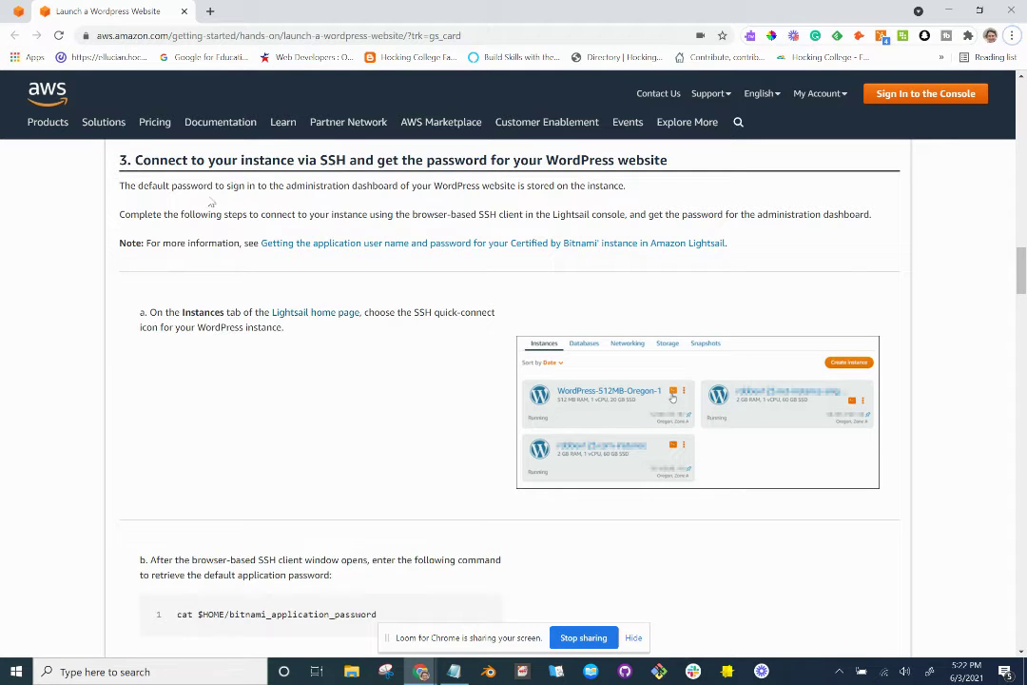
# Highlight the tutorial sentence about the steps to connect over SSH.
pyautogui.moveTo(170, 185); pyautogui.dragTo(530, 187)
pyautogui.click(421, 190)
pyautogui.moveTo(224, 215); pyautogui.dragTo(625, 211)
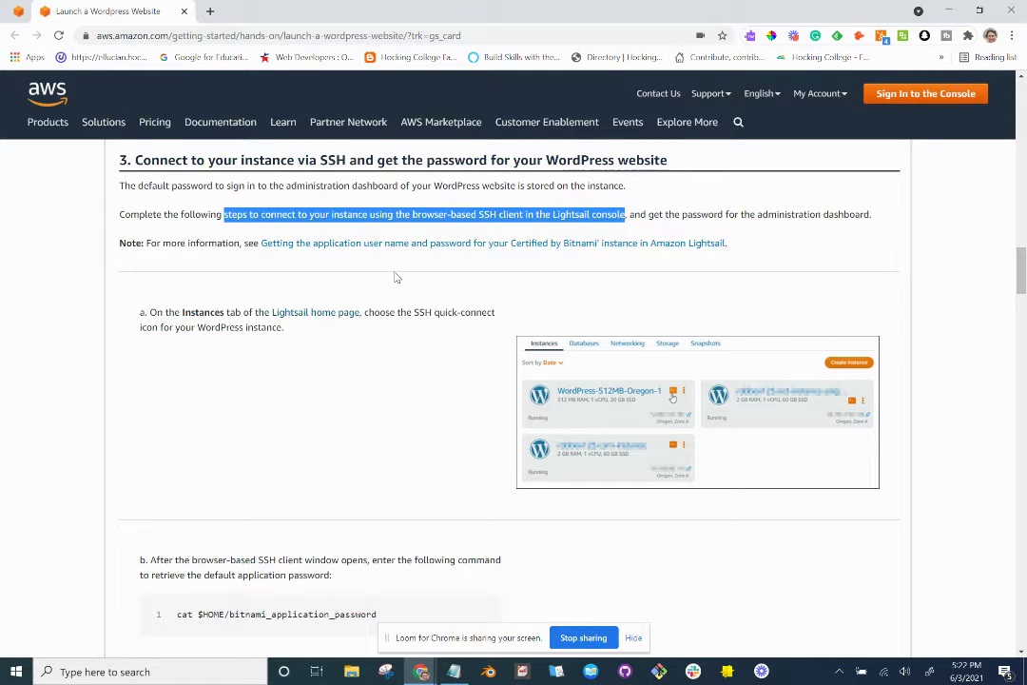
pyautogui.scroll(-1, 377, 282)
pyautogui.scroll(-1, 377, 283)
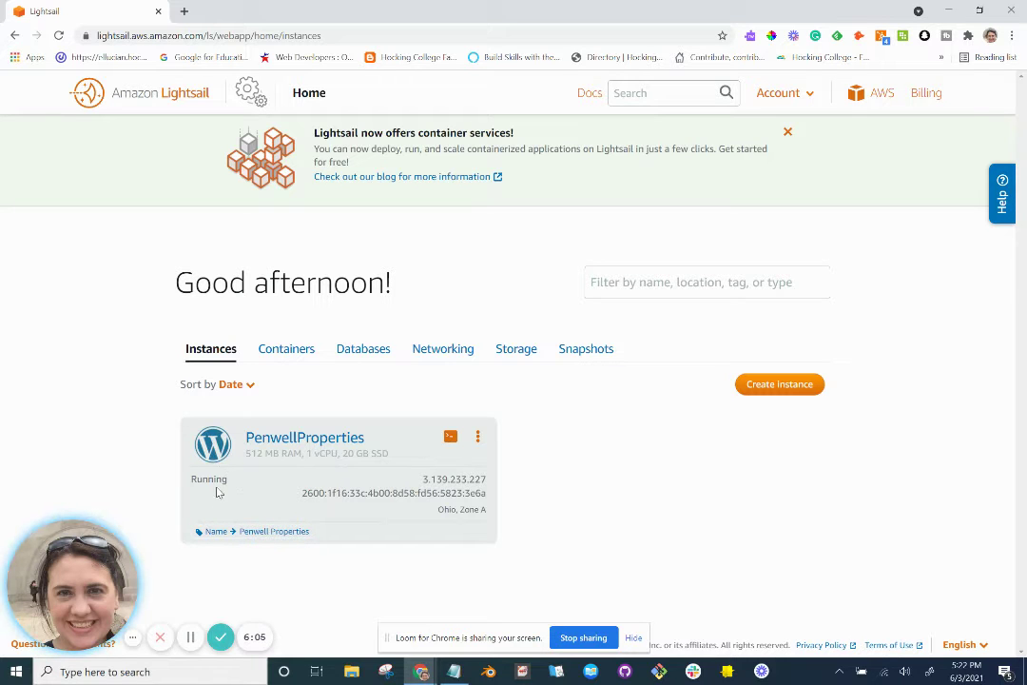
# Launch a browser SSH terminal from the PenwellProperties instance card.
pyautogui.hotkey('alt', 'Tab')
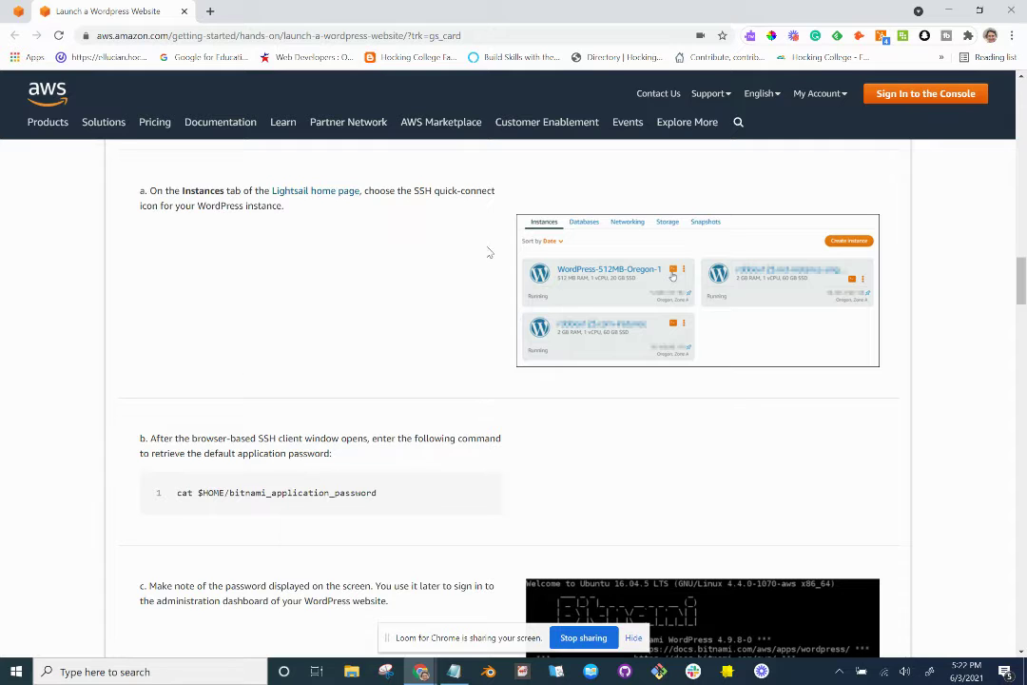
pyautogui.hotkey('alt', 'Tab')
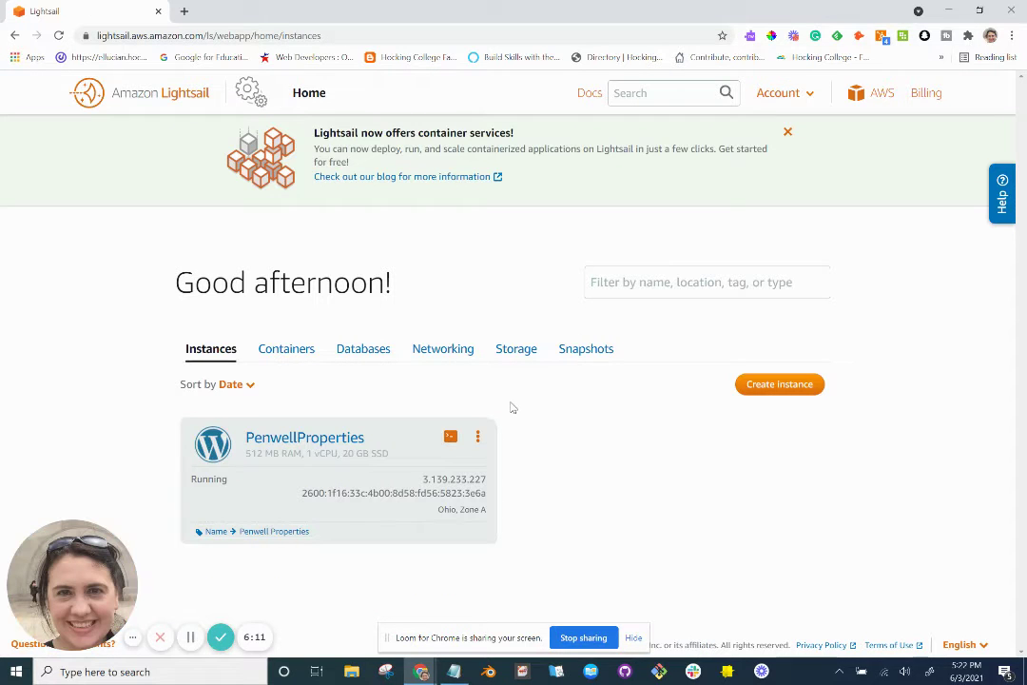
pyautogui.click(449, 439)
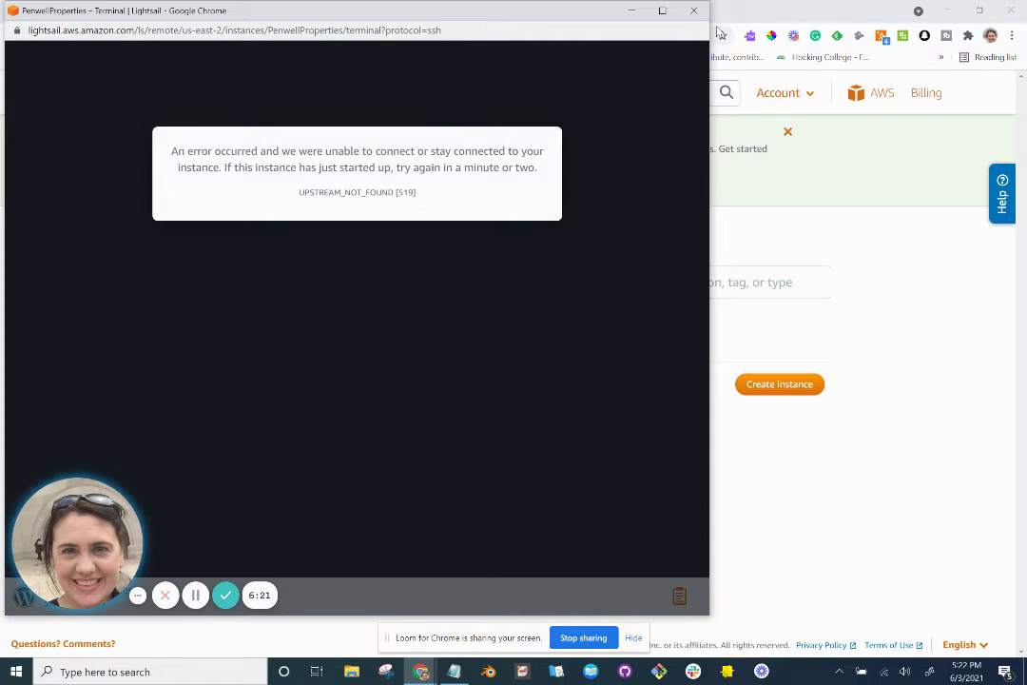
# Close the failed SSH window and retry the PenwellProperties terminal connection twice.
pyautogui.click(693, 10)
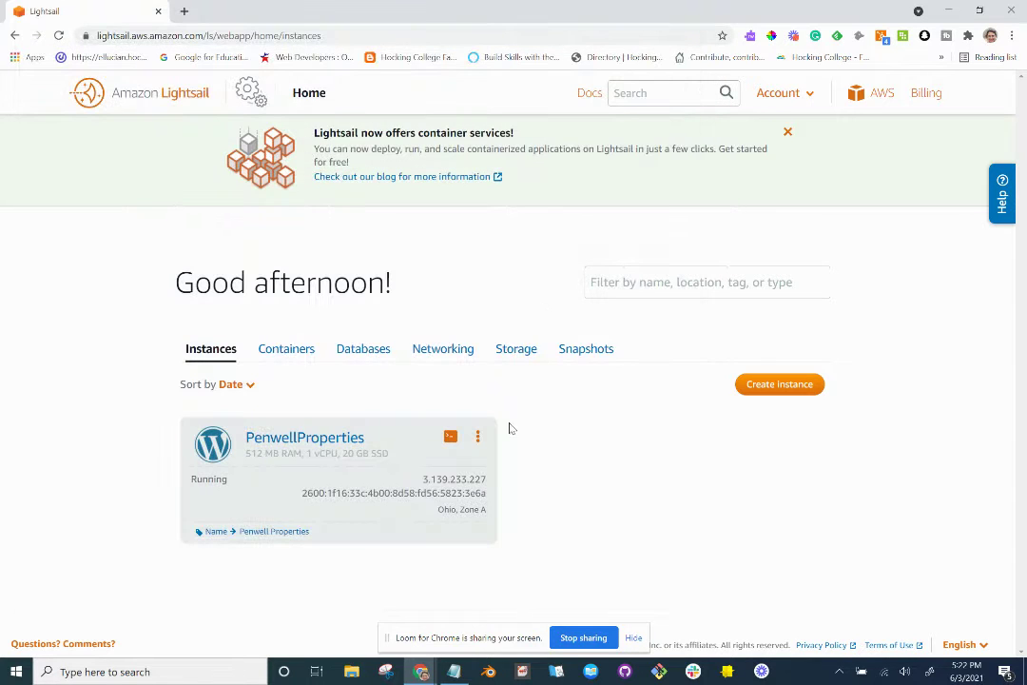
pyautogui.hotkey('alt', 'Tab')
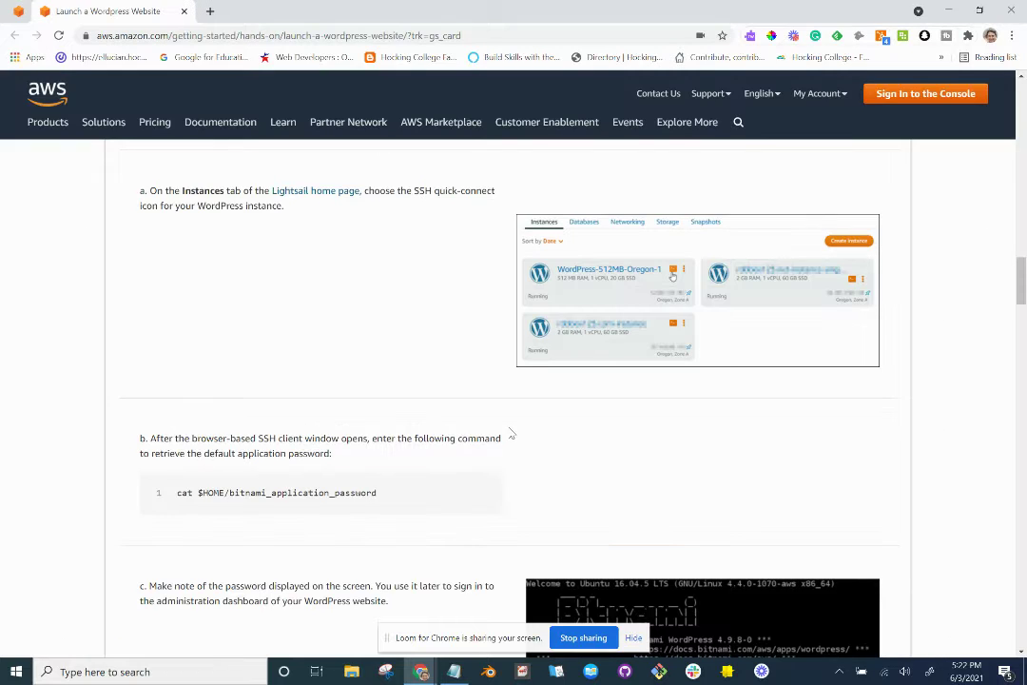
pyautogui.scroll(2, 510, 434)
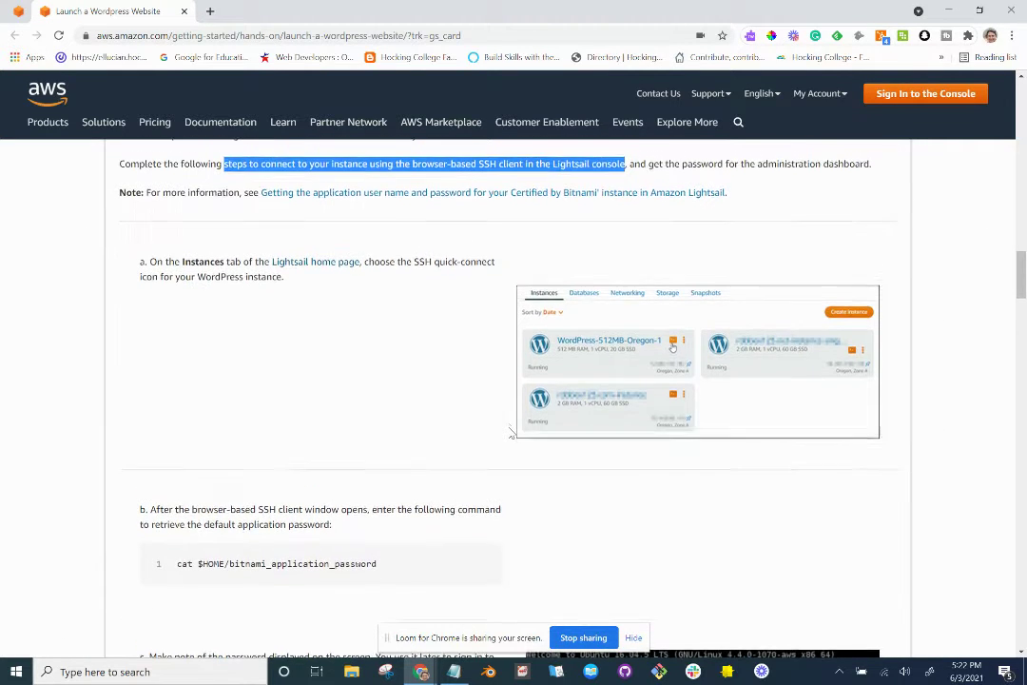
pyautogui.scroll(-4, 511, 434)
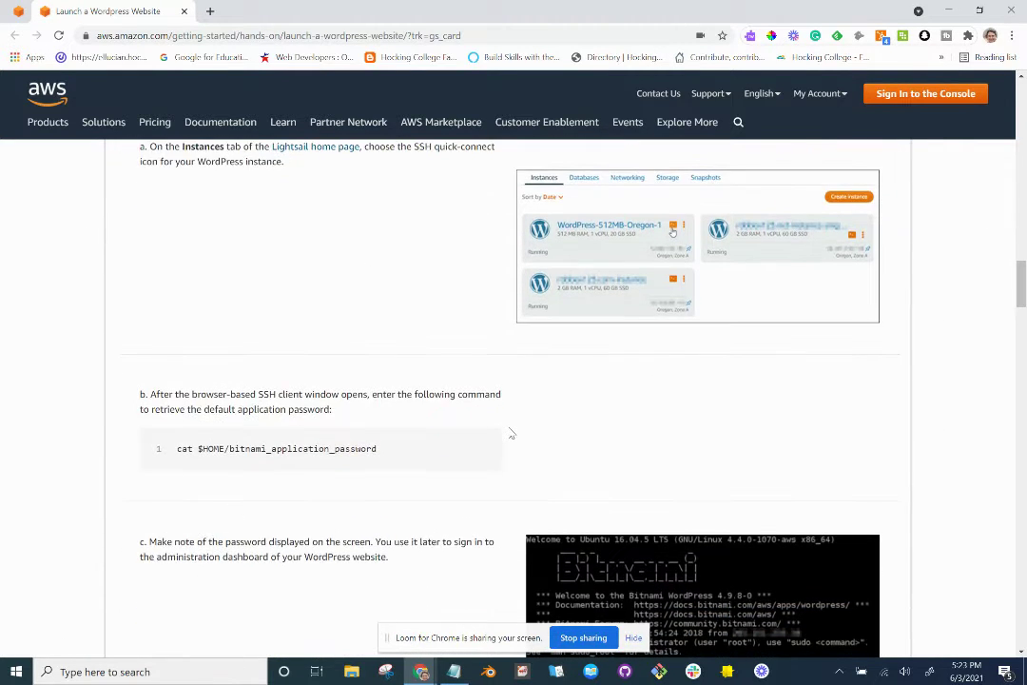
pyautogui.hotkey('alt', 'Tab')
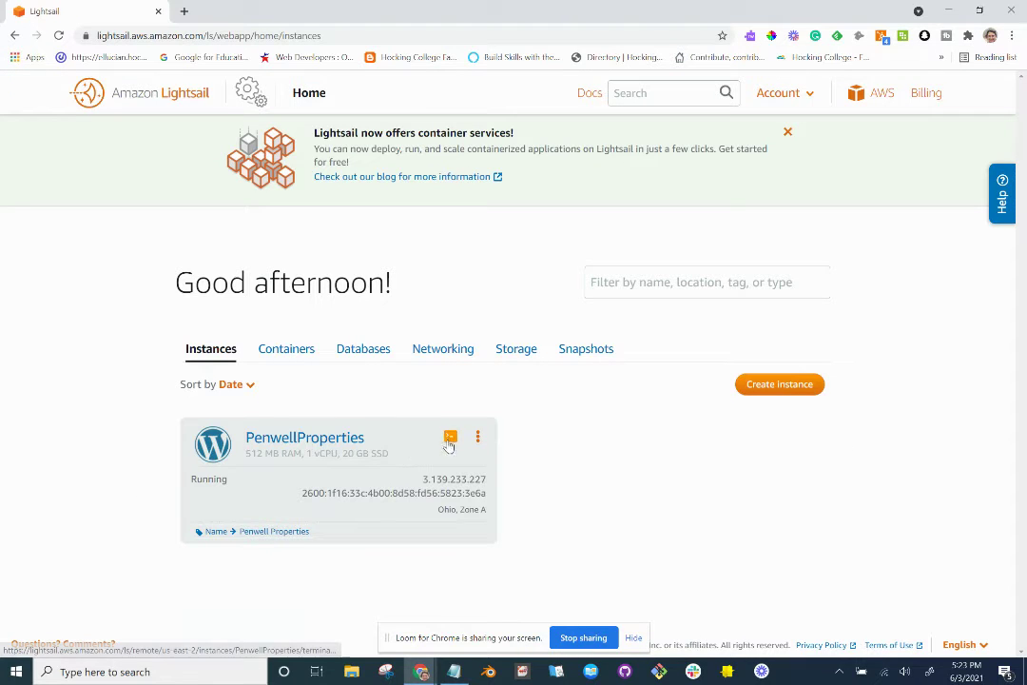
pyautogui.click(451, 437)
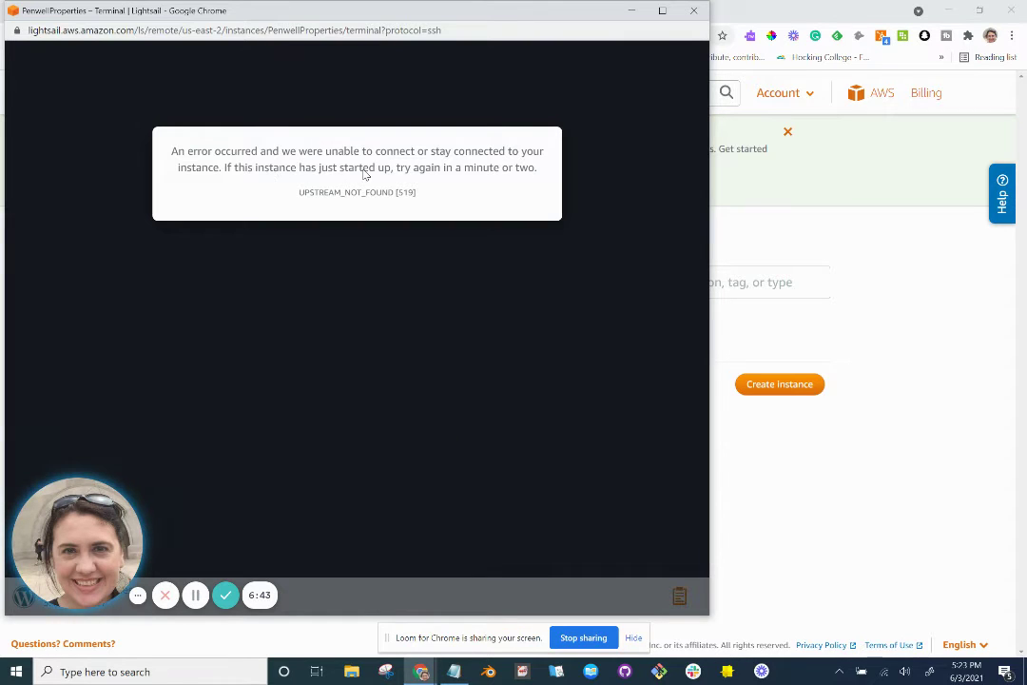
pyautogui.click(693, 11)
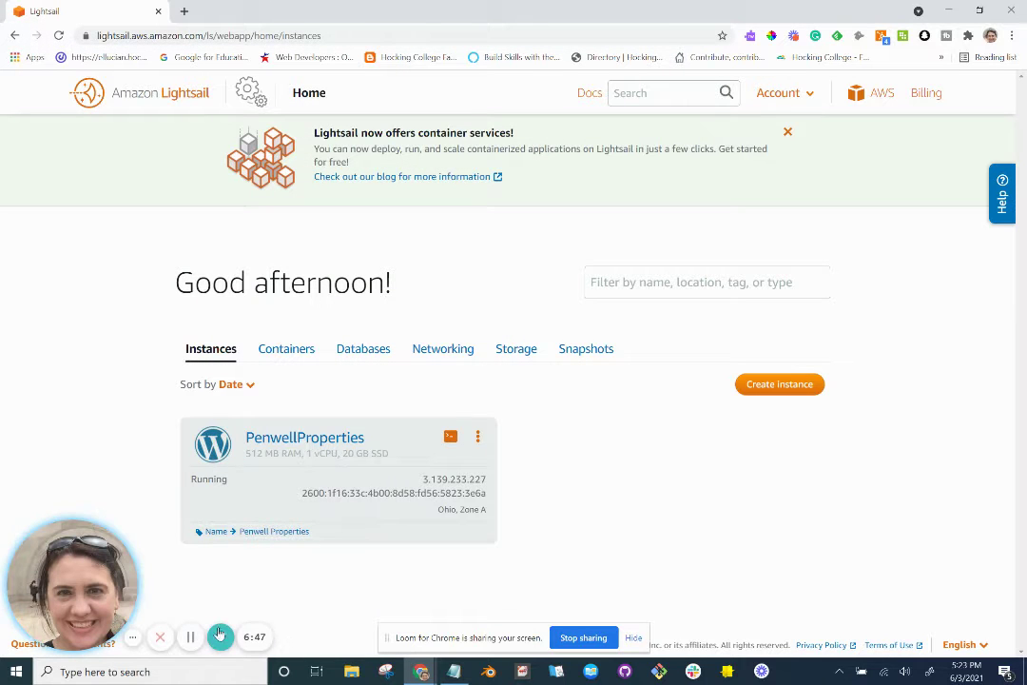
pyautogui.click(190, 639)
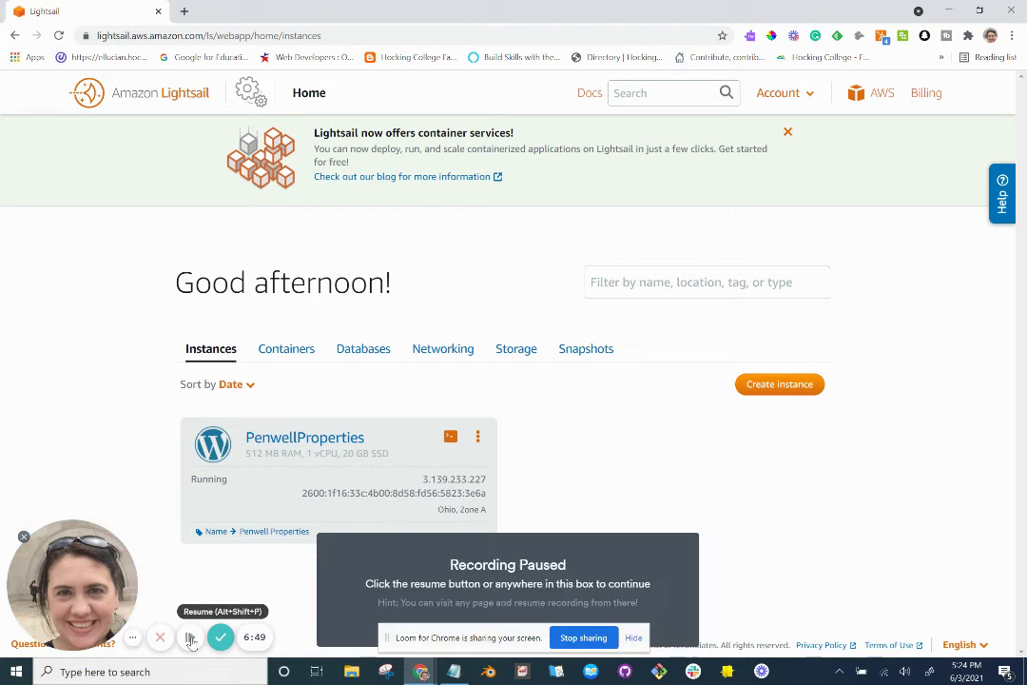
pyautogui.click(189, 637)
pyautogui.click(452, 437)
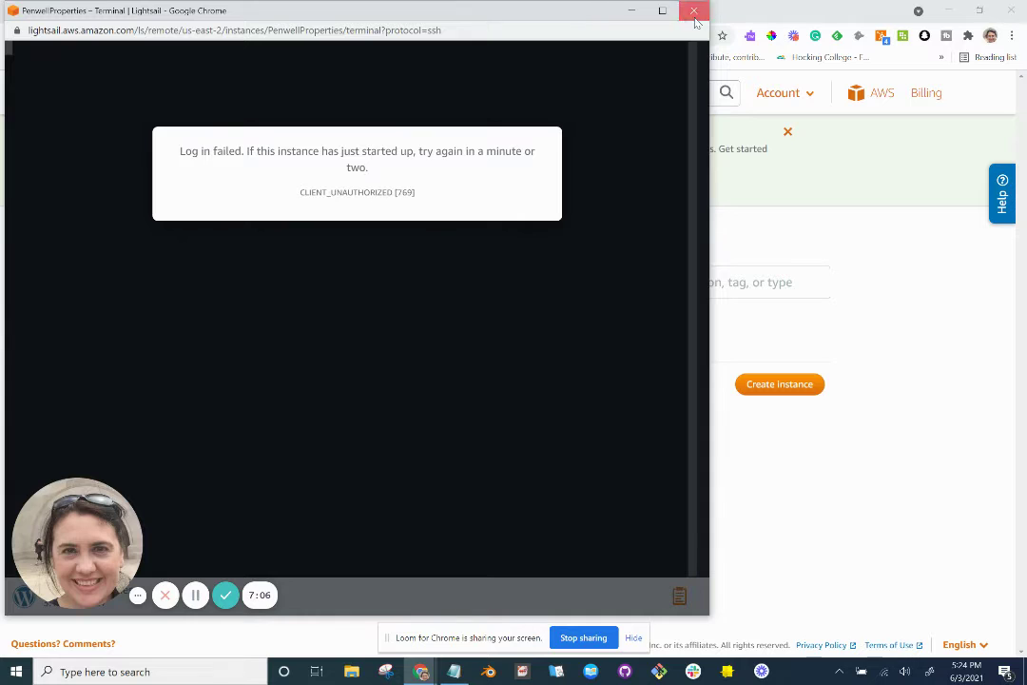
# Close the failed-login terminal and open a new SSH session that reaches the bitnami prompt.
pyautogui.hotkey('ctrl', 'w')
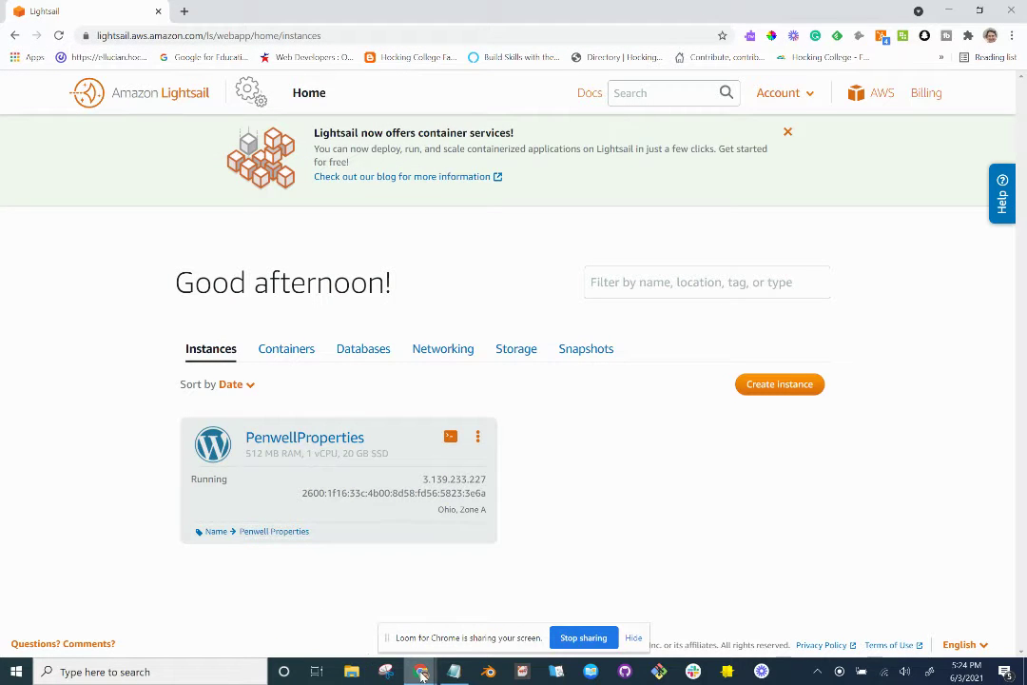
pyautogui.moveTo(421, 669)
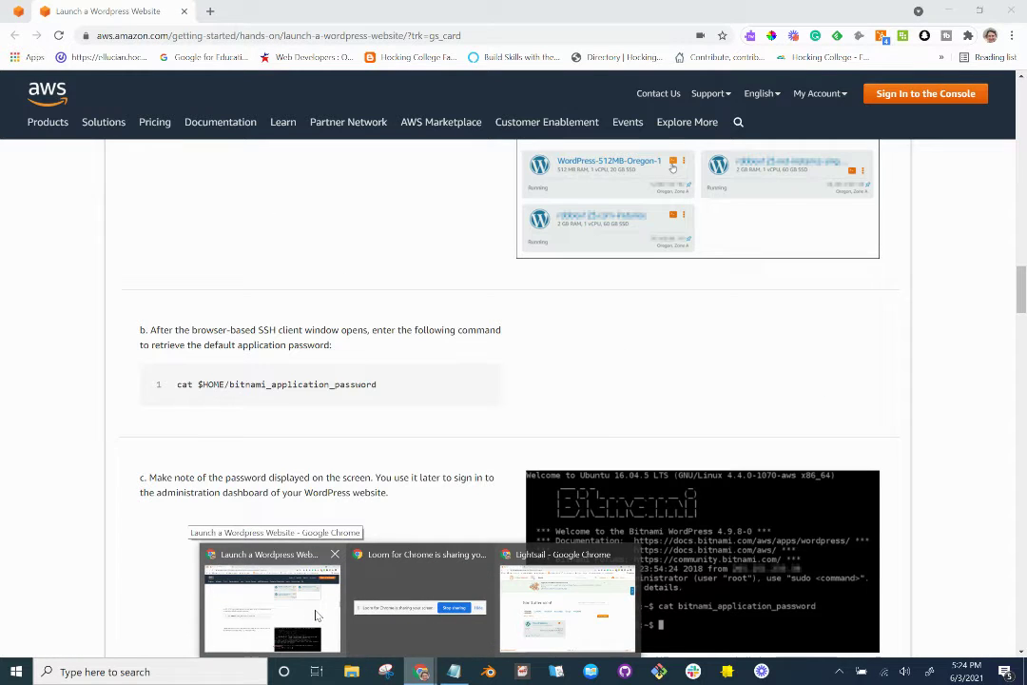
pyautogui.click(317, 615)
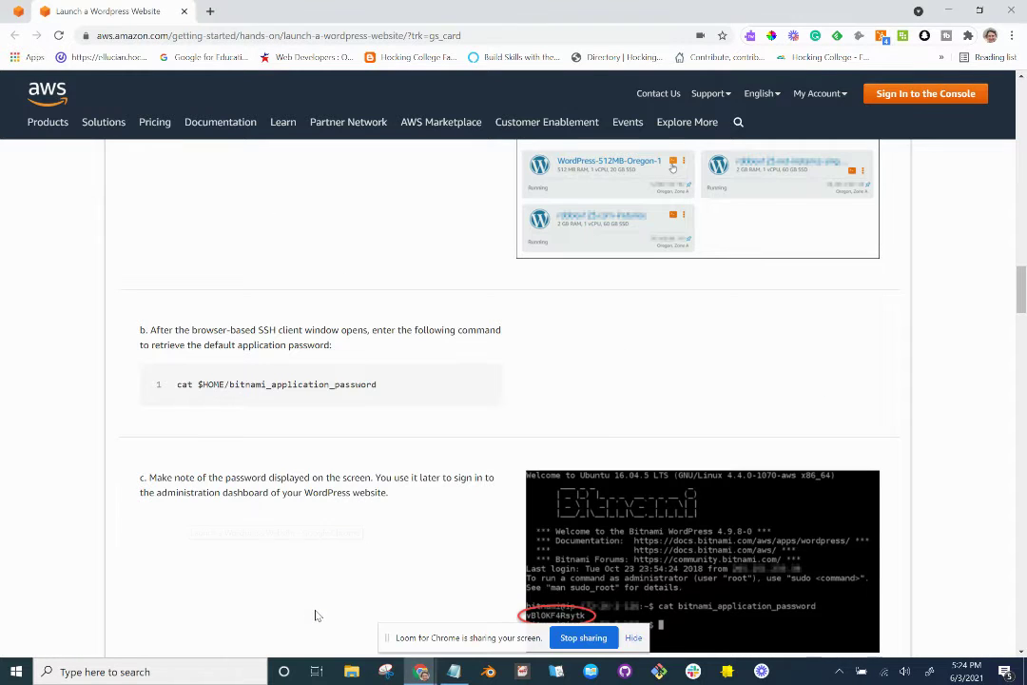
pyautogui.hotkey('alt', 'Tab')
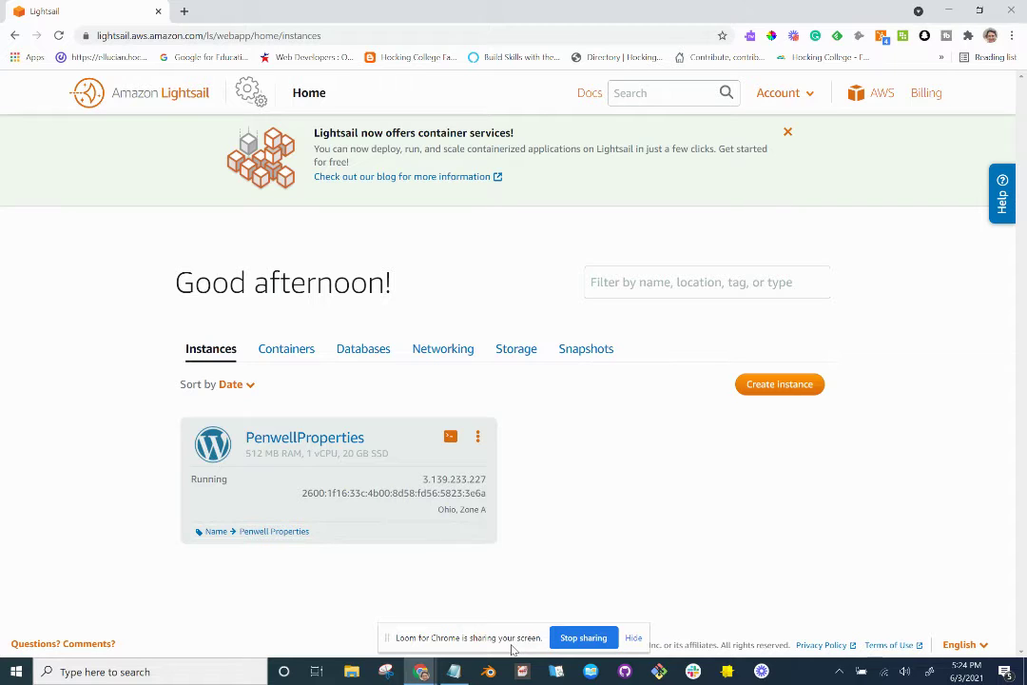
pyautogui.moveTo(422, 671)
pyautogui.click(449, 435)
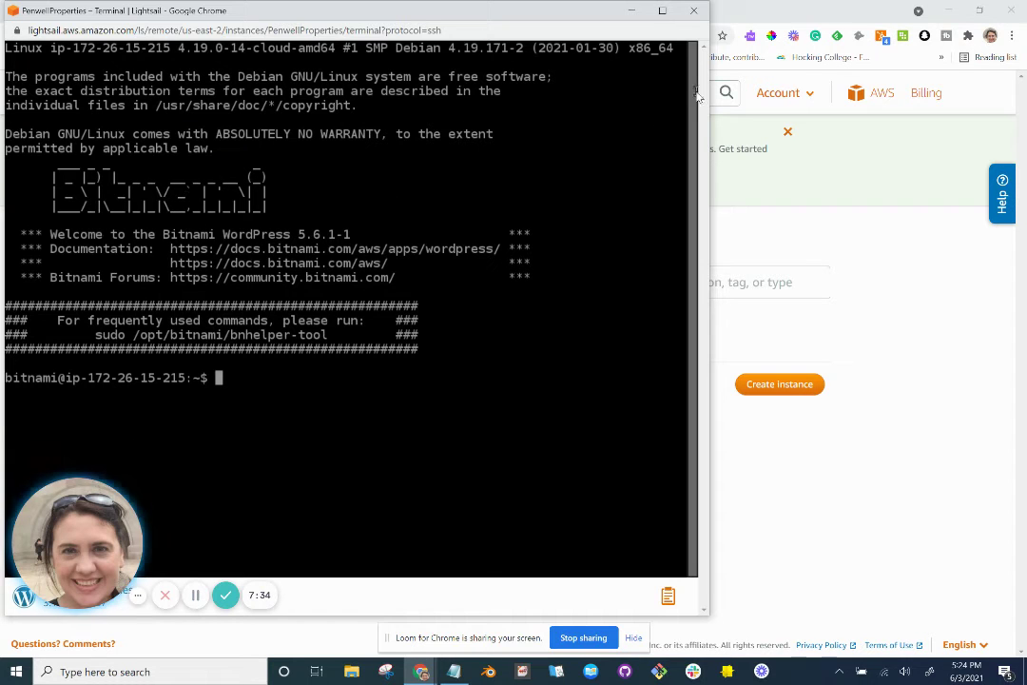
# Run cat $HOME/bitnami_application_password, copied from the tutorial, in the PenwellProperties SSH terminal.
pyautogui.click(632, 12)
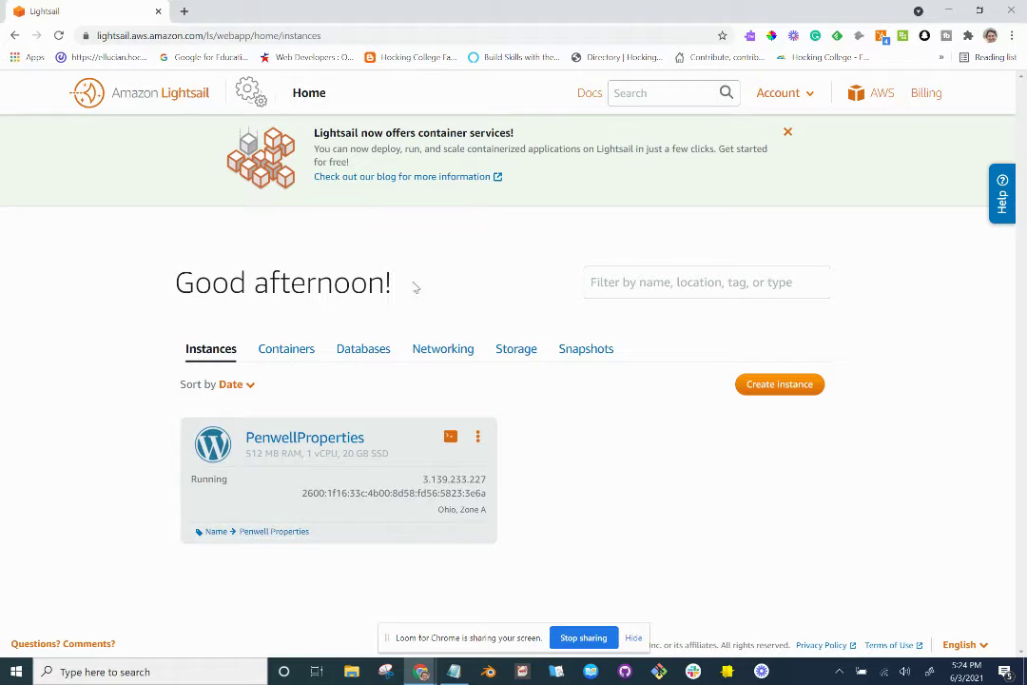
pyautogui.hotkey('alt', 'Tab')
pyautogui.hotkey('alt', 'Tab')
pyautogui.press('Tab')
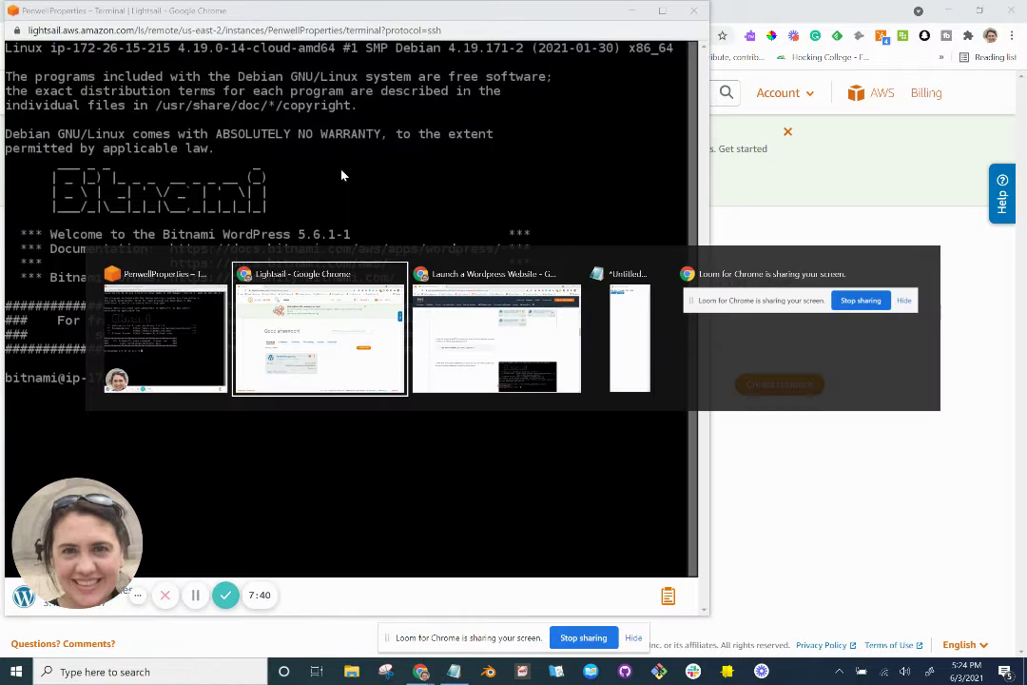
pyautogui.scroll(-1, 356, 303)
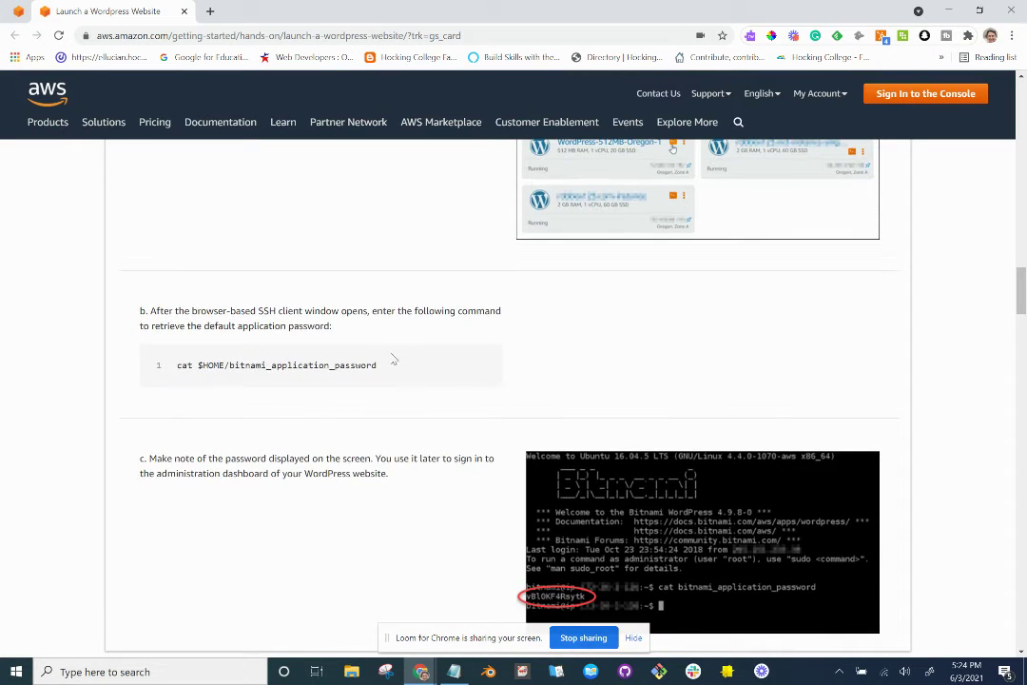
pyautogui.moveTo(398, 371); pyautogui.dragTo(188, 365)
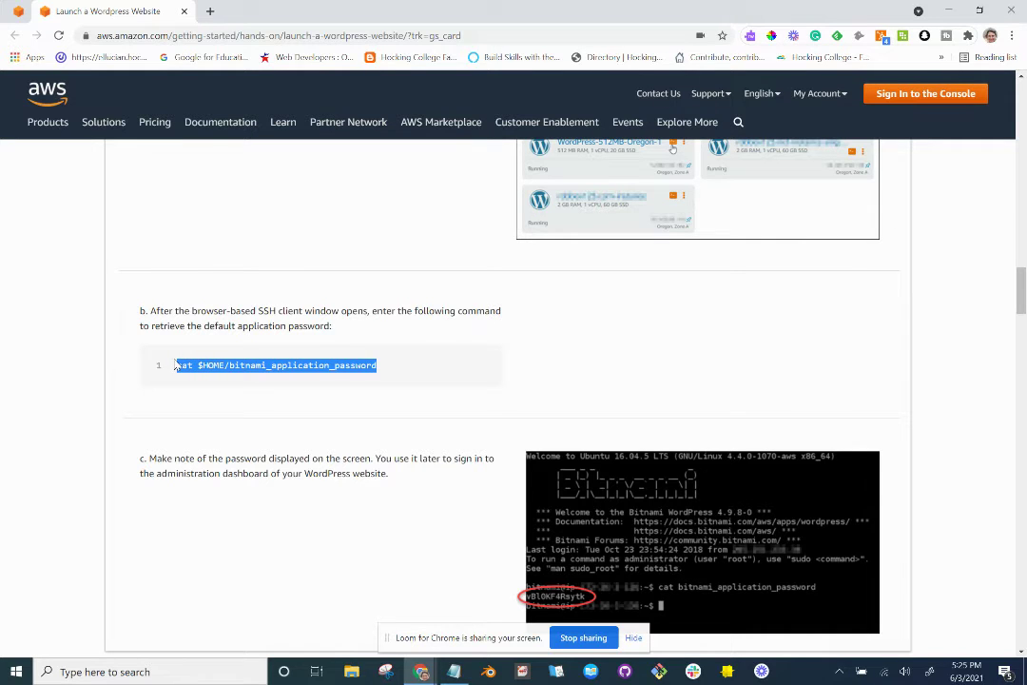
pyautogui.hotkey('alt', 'Tab')
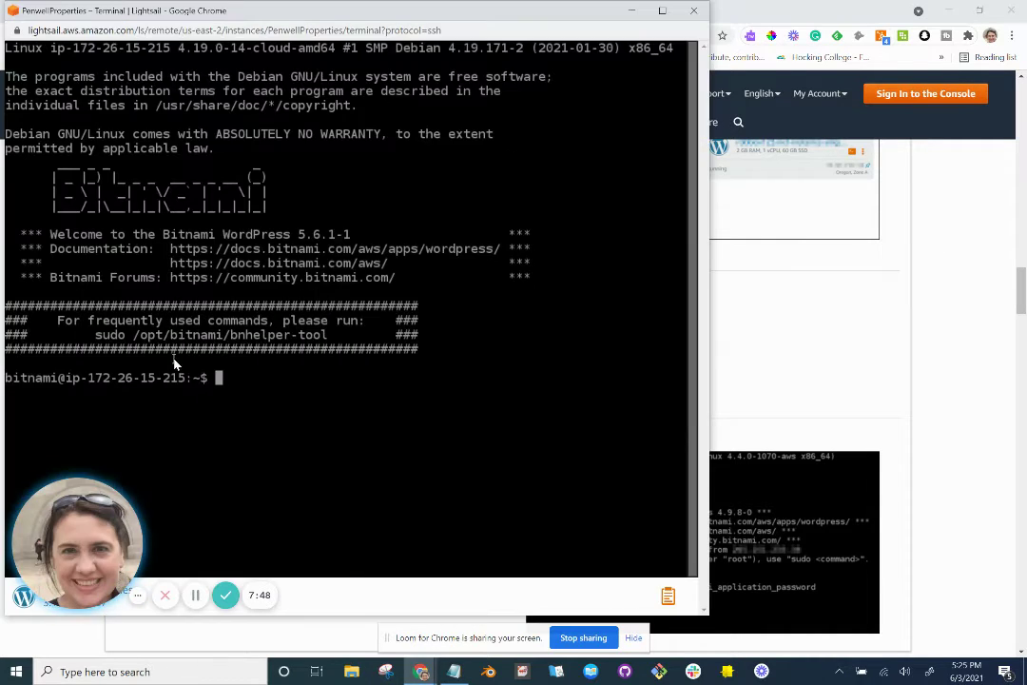
pyautogui.rightClick(220, 379)
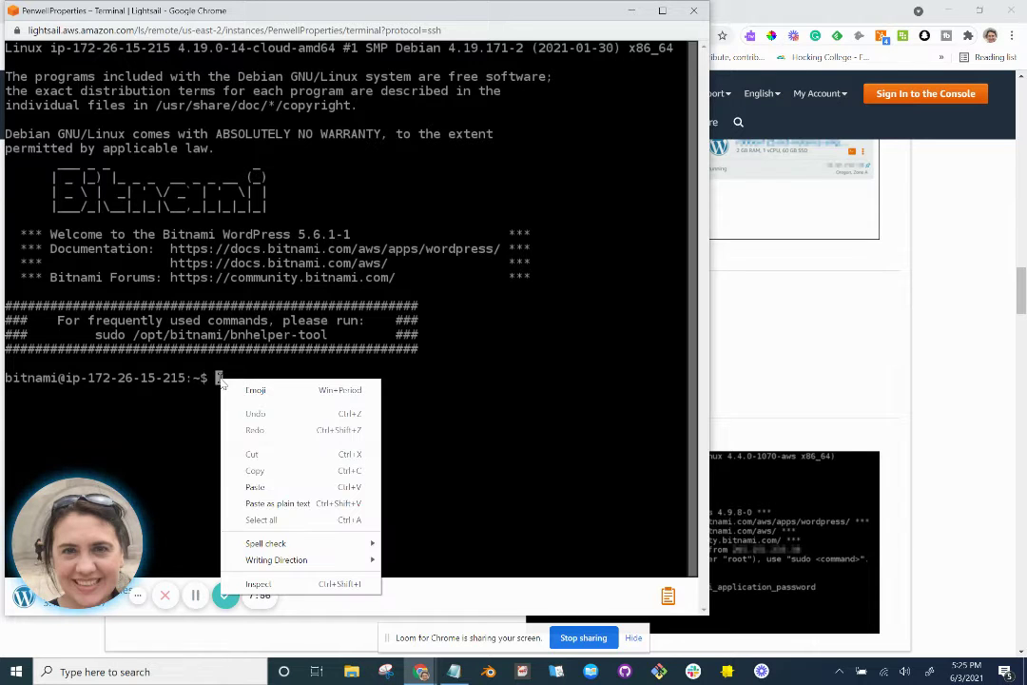
pyautogui.click(277, 486)
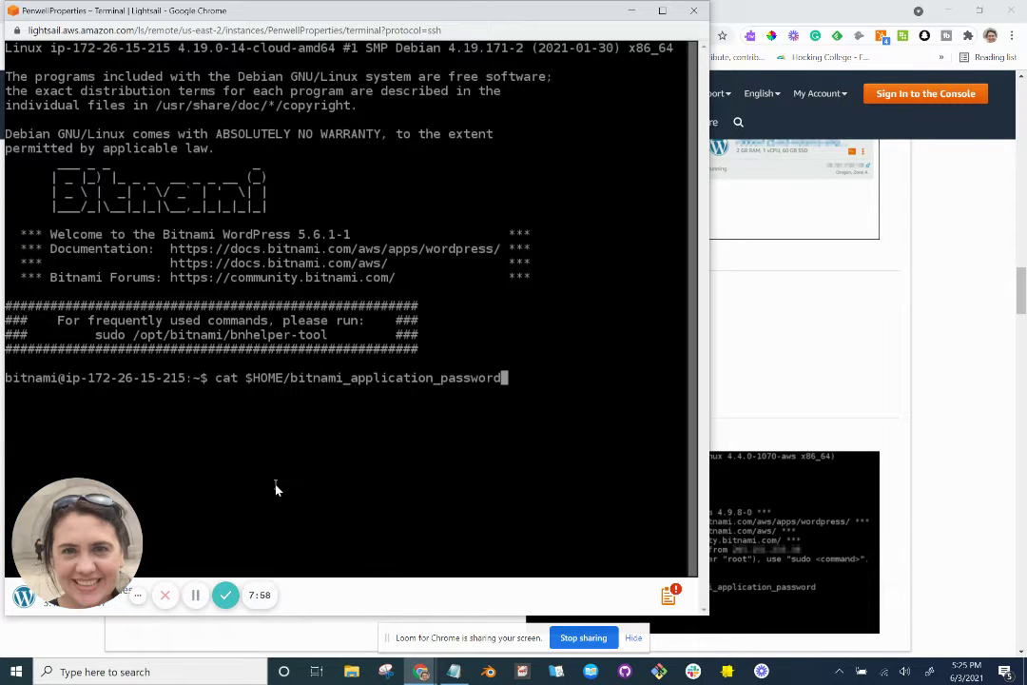
pyautogui.press('Return')
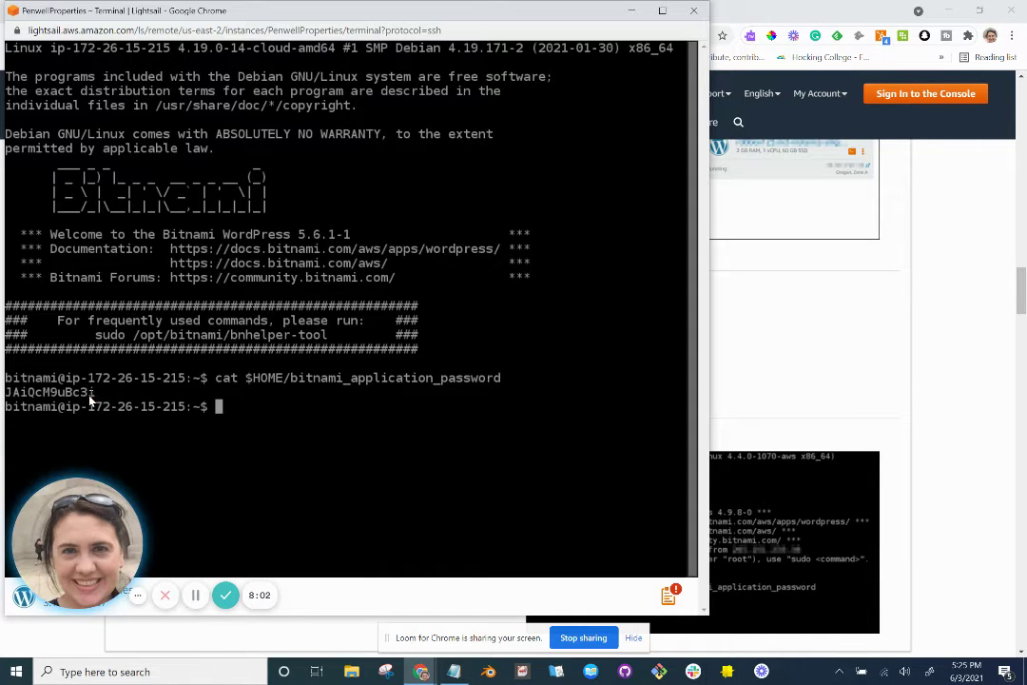
# Copy the printed application password into the untitled Notepad note.
pyautogui.moveTo(95, 393); pyautogui.dragTo(8, 392)
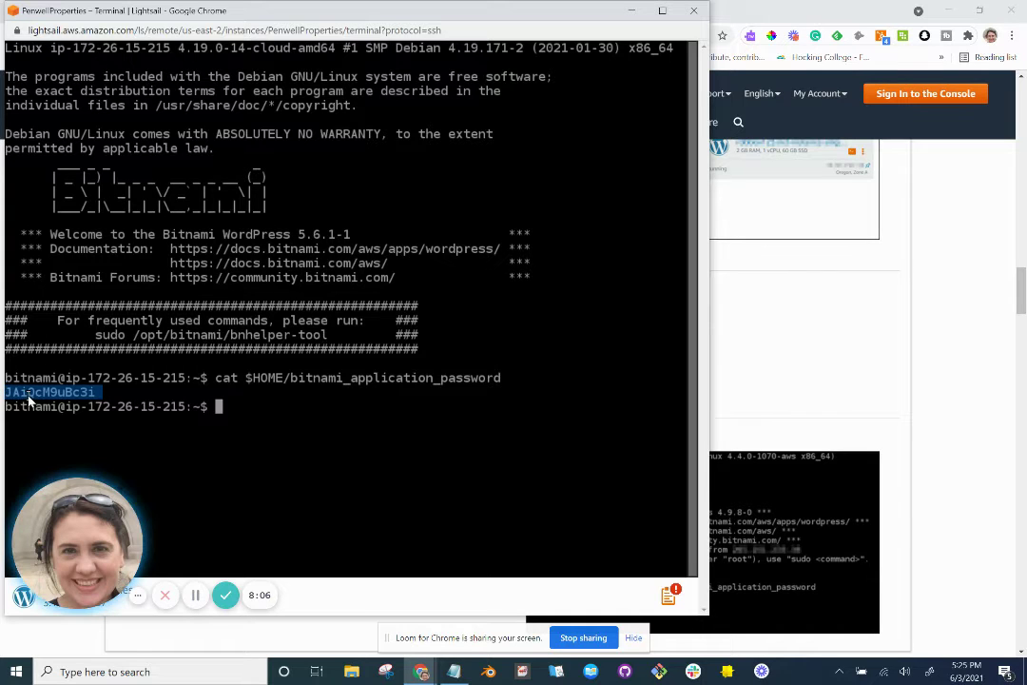
pyautogui.rightClick(27, 395)
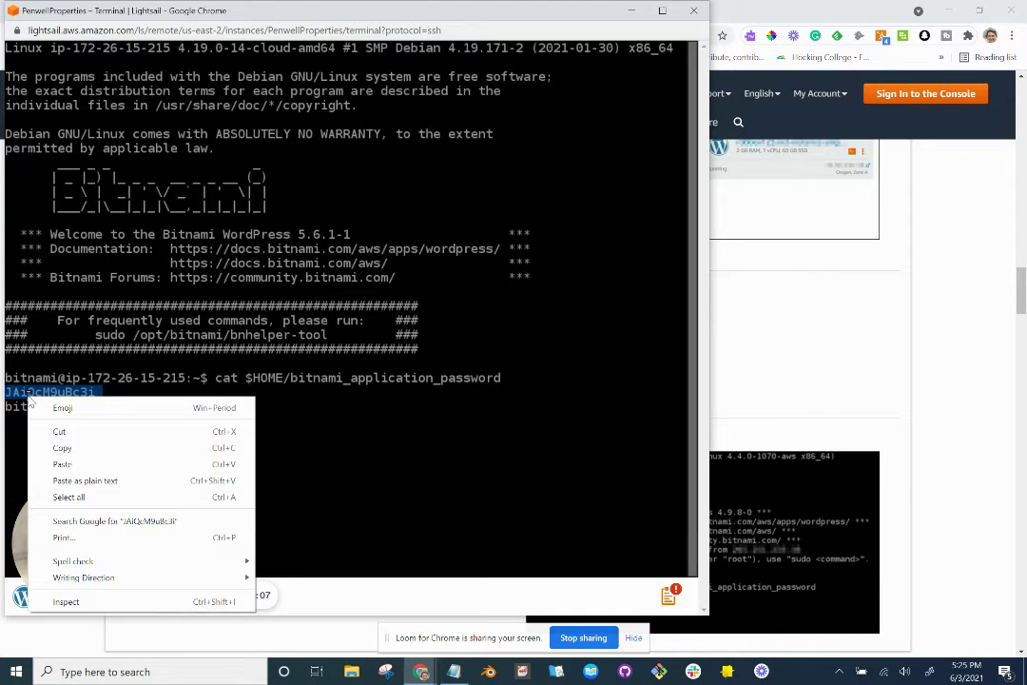
pyautogui.click(61, 447)
pyautogui.click(453, 671)
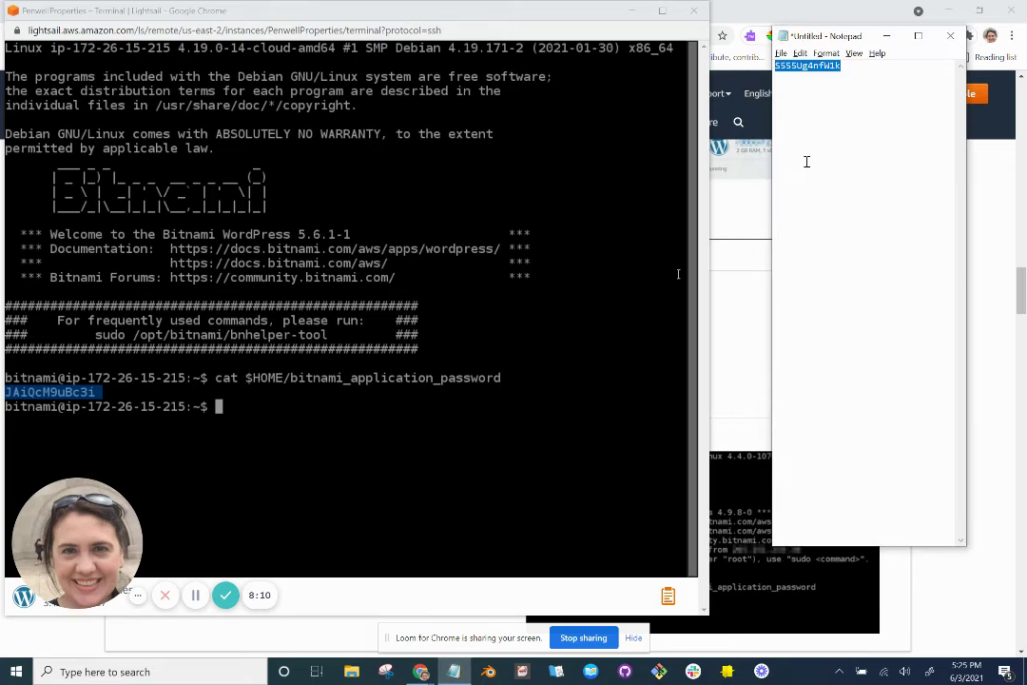
pyautogui.press('BackSpace')
pyautogui.hotkey('ctrl', 'v')
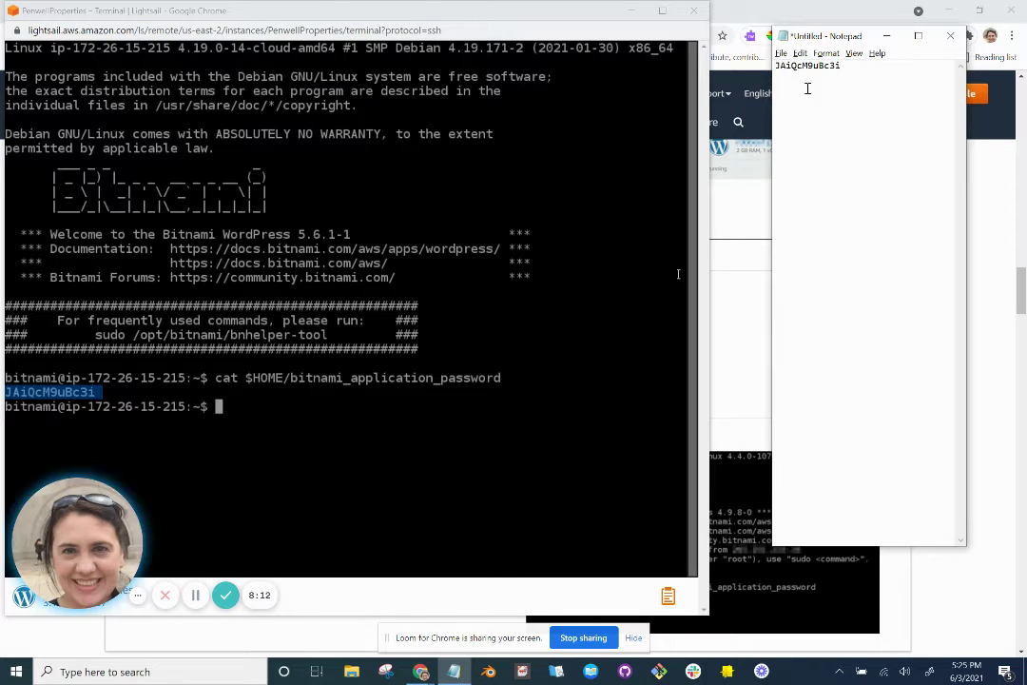
pyautogui.press('BackSpace')
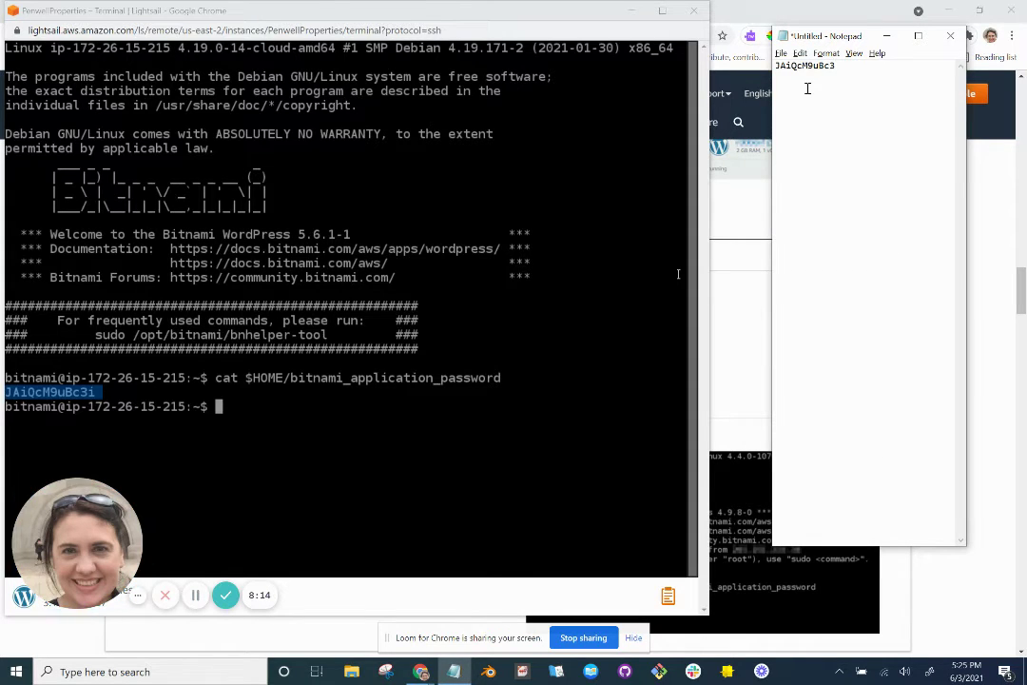
pyautogui.write('i')
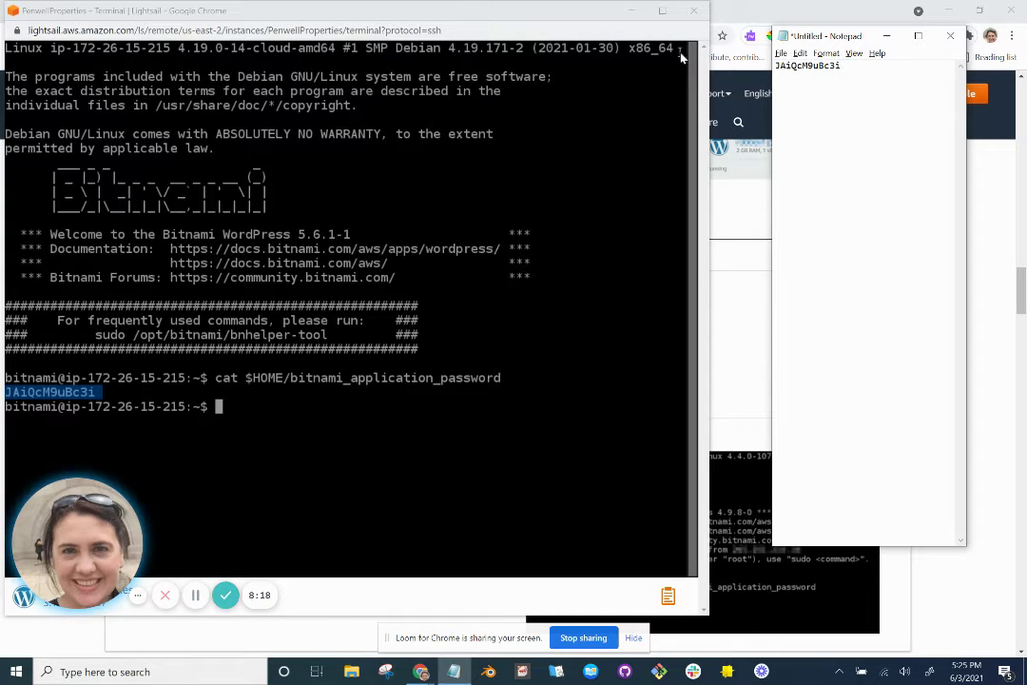
# Load the tutorial's publicipaddress/wp-login.php address in a new browser tab.
pyautogui.click(632, 12)
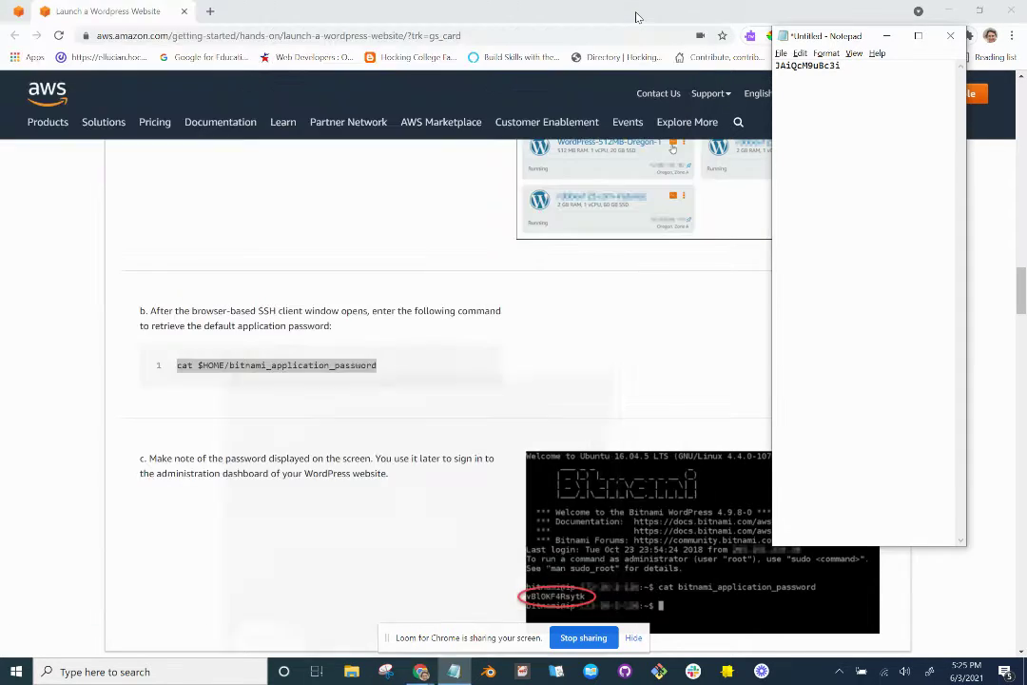
pyautogui.scroll(-5, 456, 463)
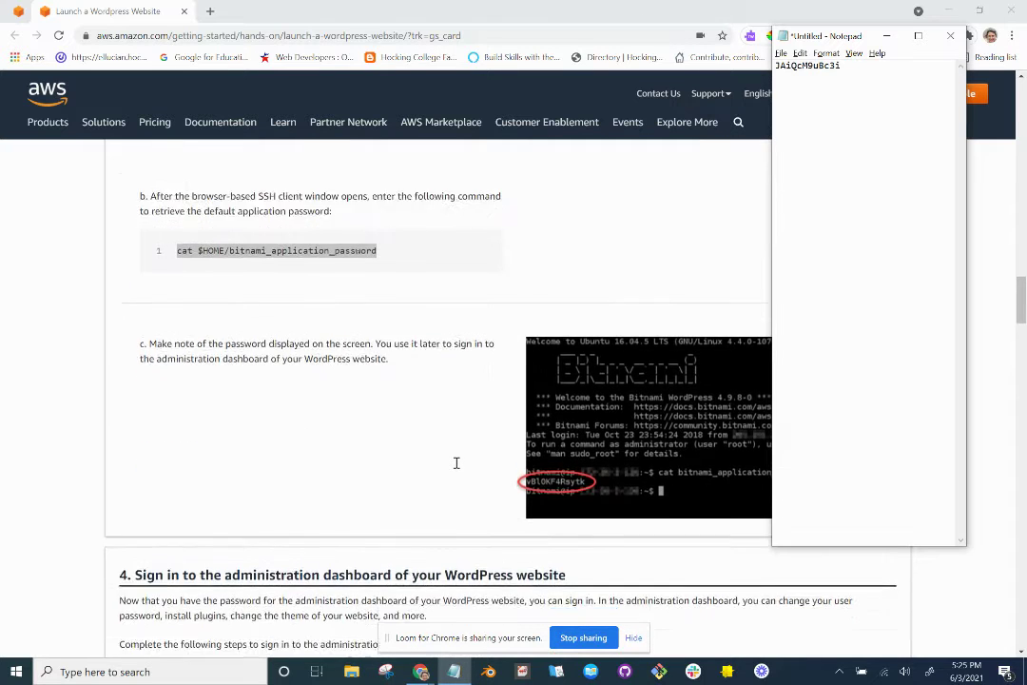
pyautogui.scroll(-2, 456, 463)
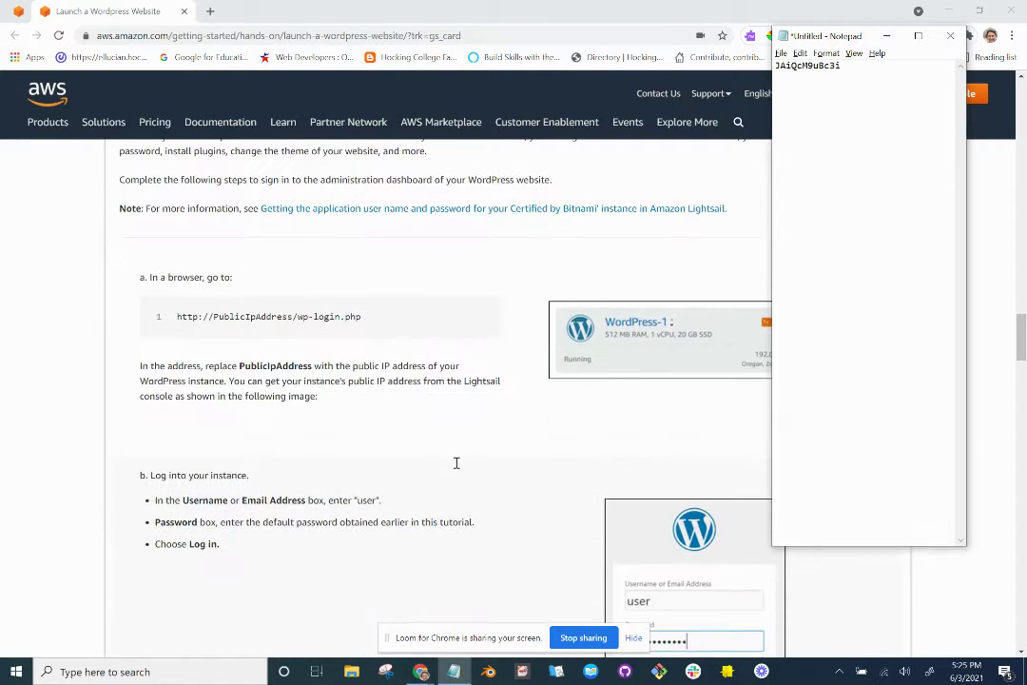
pyautogui.moveTo(372, 322); pyautogui.dragTo(175, 323)
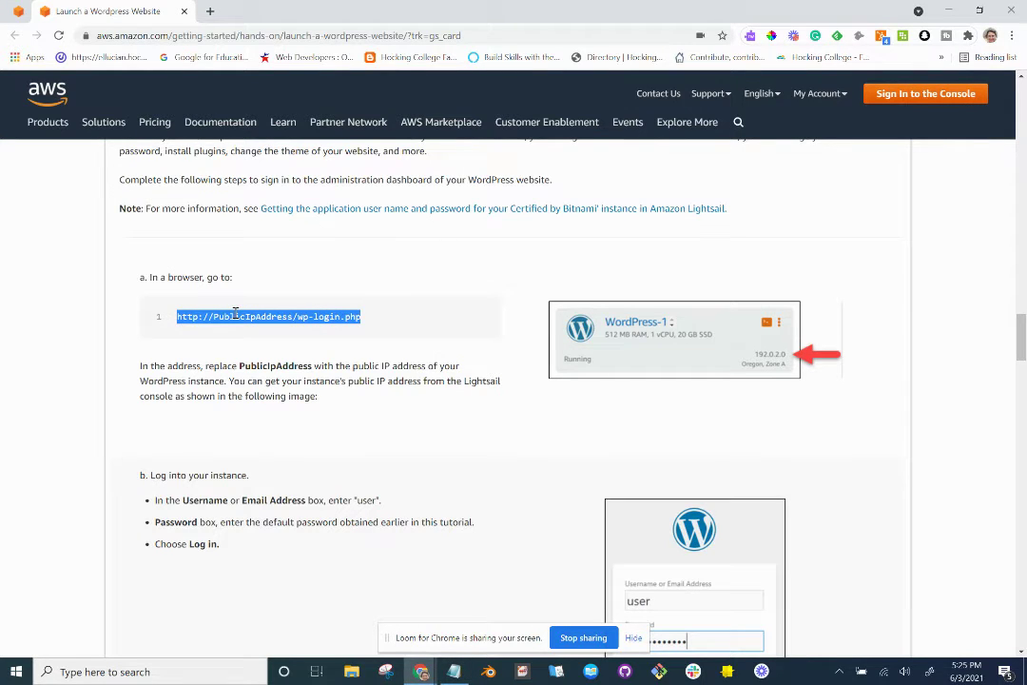
pyautogui.click(210, 11)
pyautogui.hotkey('ctrl', 'v')
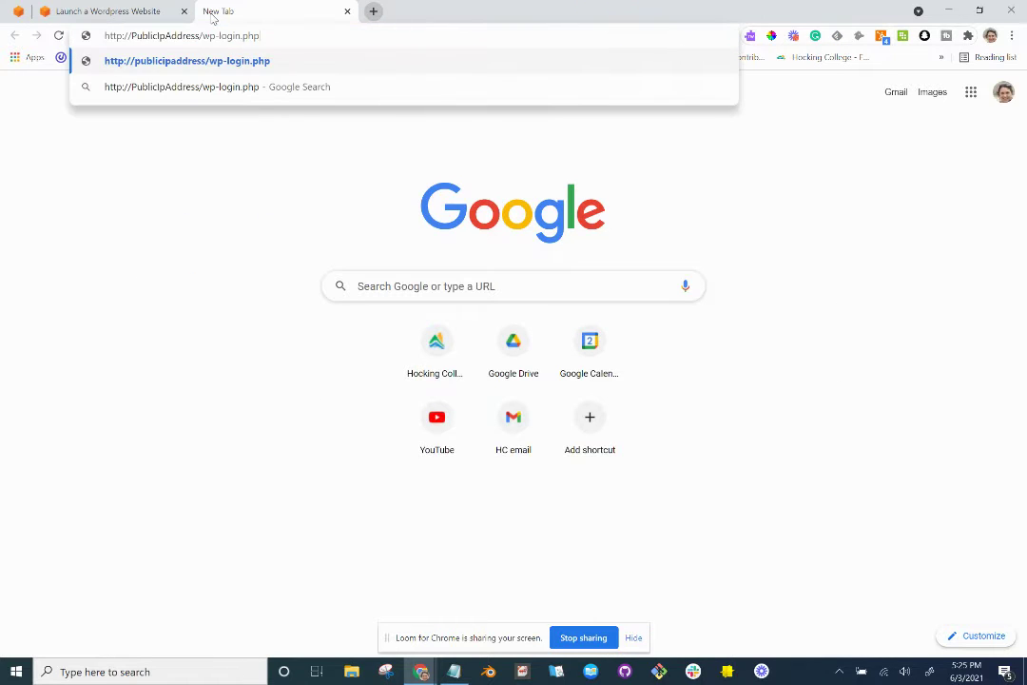
pyautogui.press('Return')
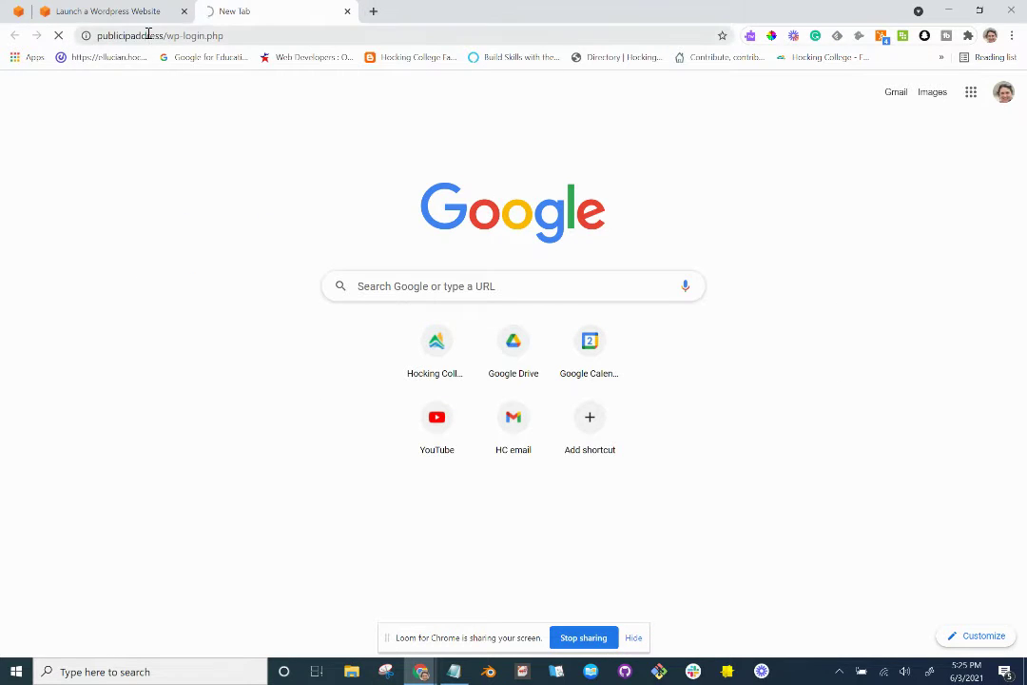
# Replace the placeholder with the instance IP 3.139.233.227 to load wp-login.php.
pyautogui.click(123, 12)
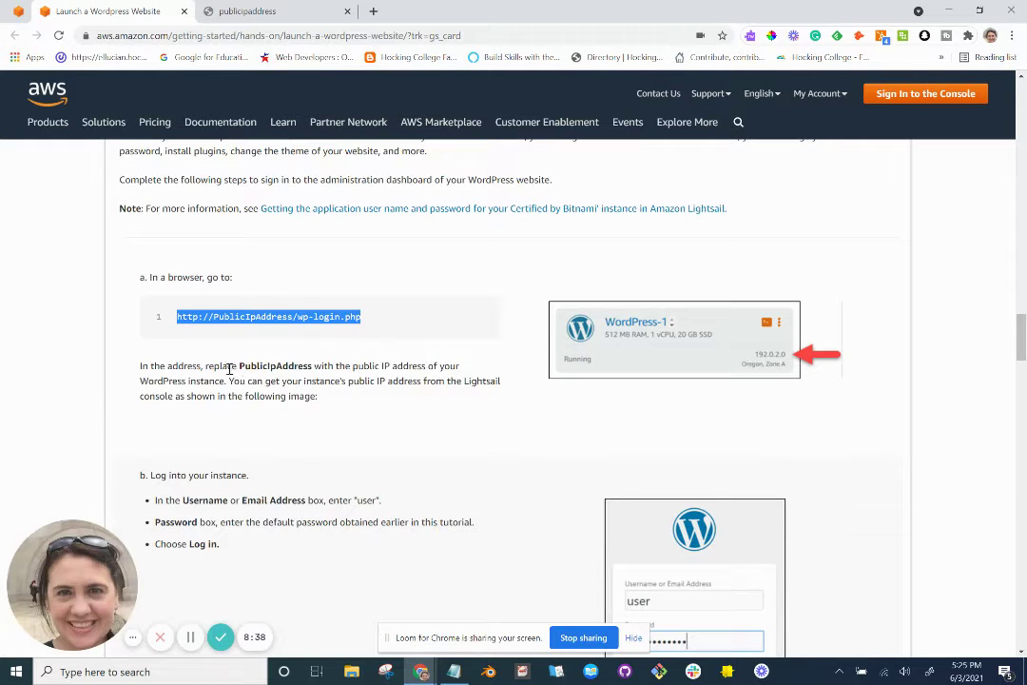
pyautogui.moveTo(241, 366); pyautogui.dragTo(292, 367)
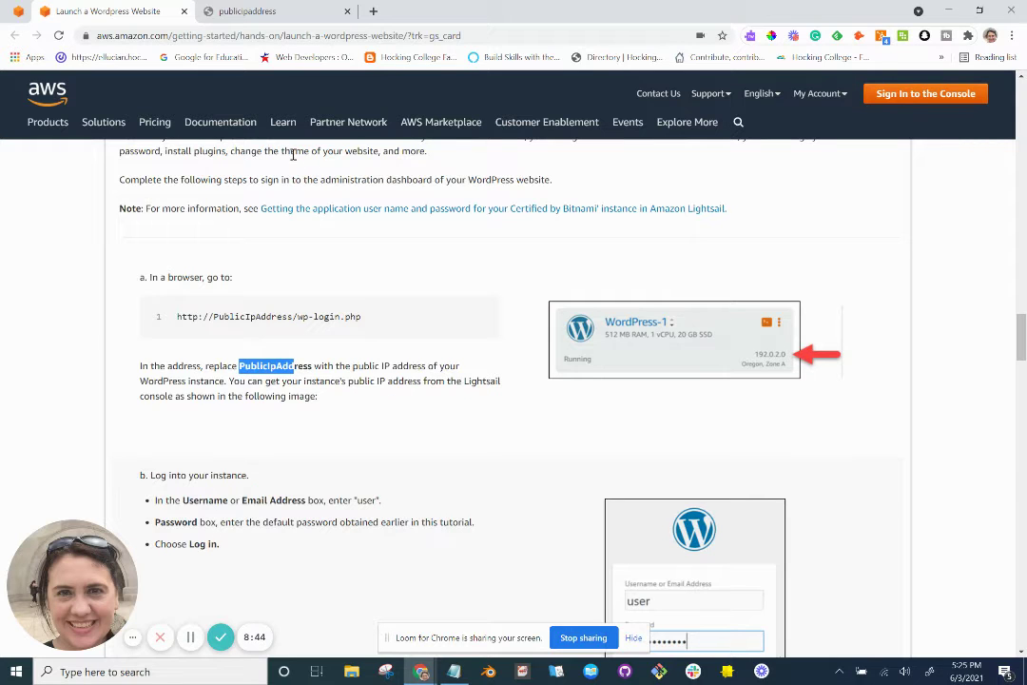
pyautogui.hotkey('alt', 'Tab')
pyautogui.hotkey('alt', 'Tab')
pyautogui.hotkey('alt', 'Tab')
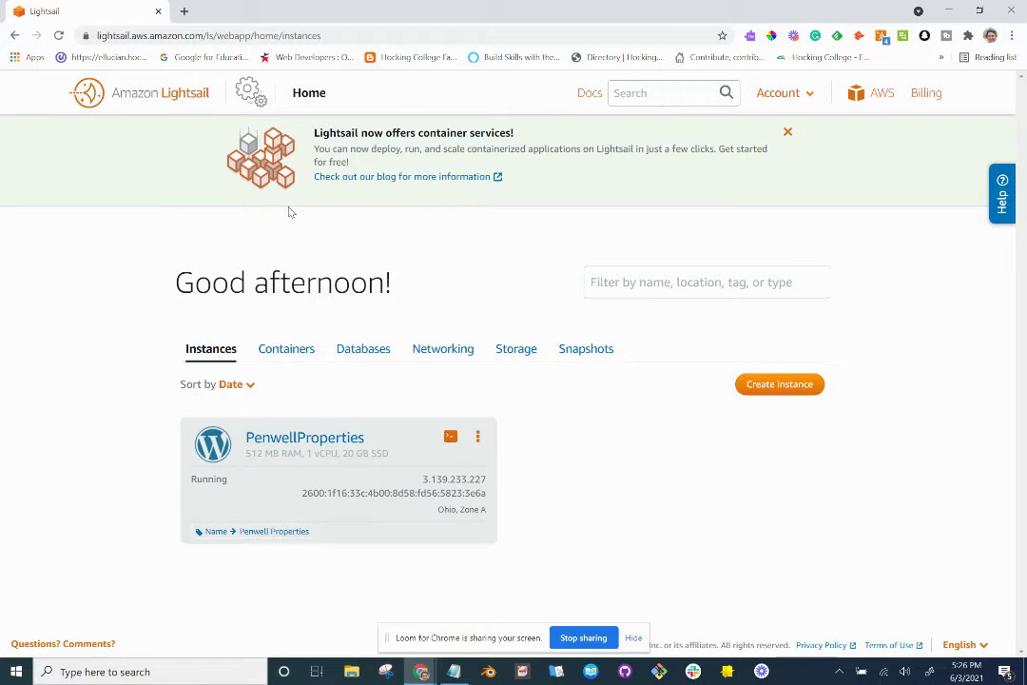
pyautogui.doubleClick(485, 481)
pyautogui.hotkey('ctrl', 'c')
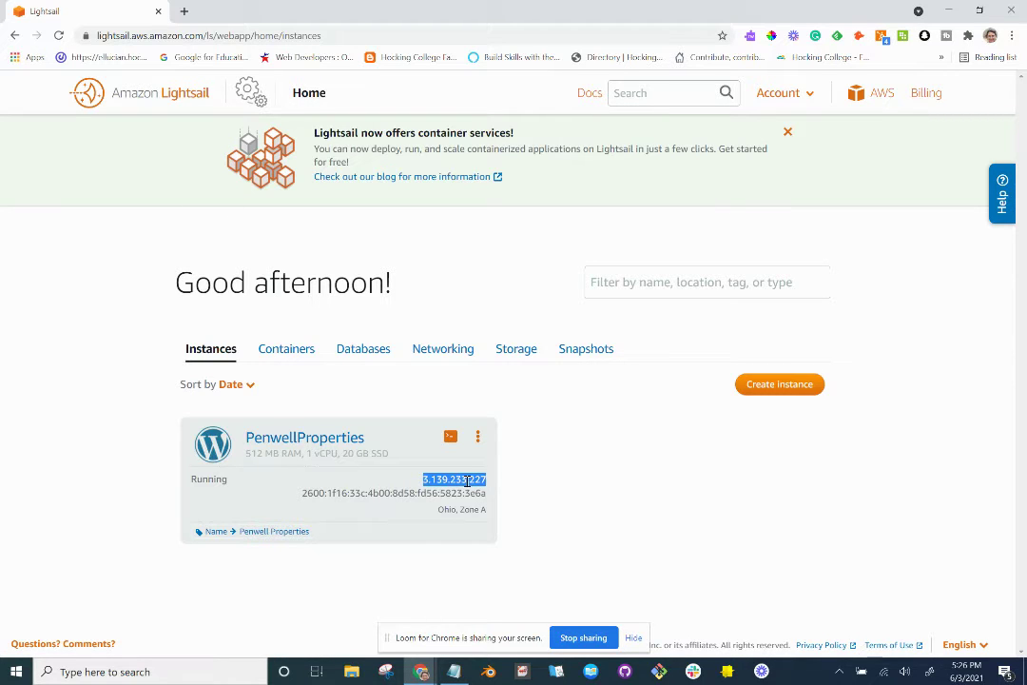
pyautogui.hotkey('alt', 'Tab')
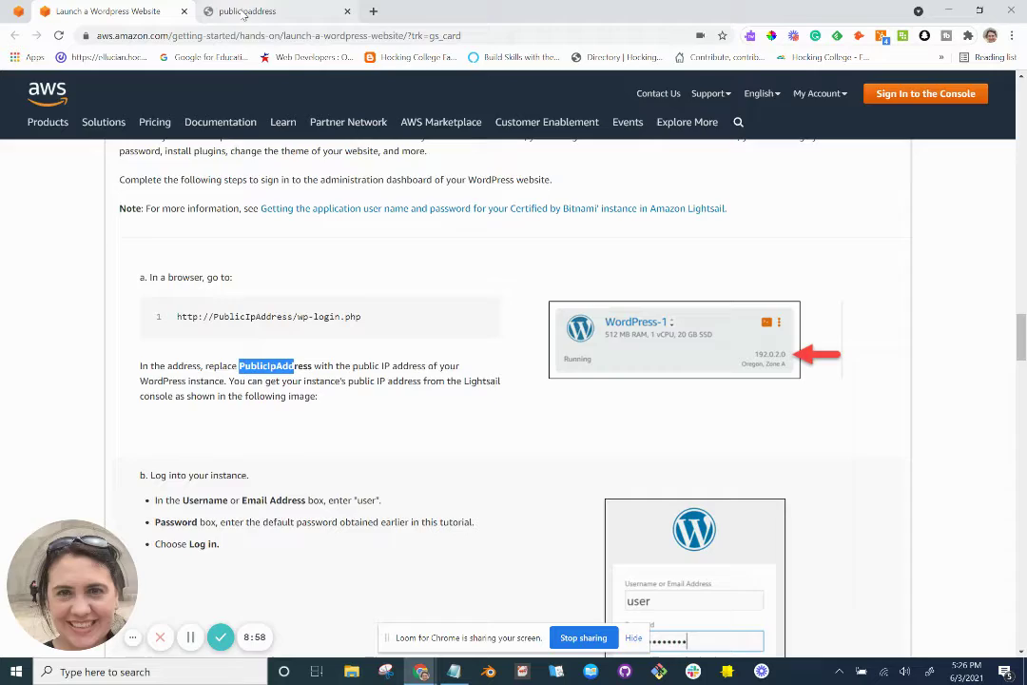
pyautogui.click(207, 12)
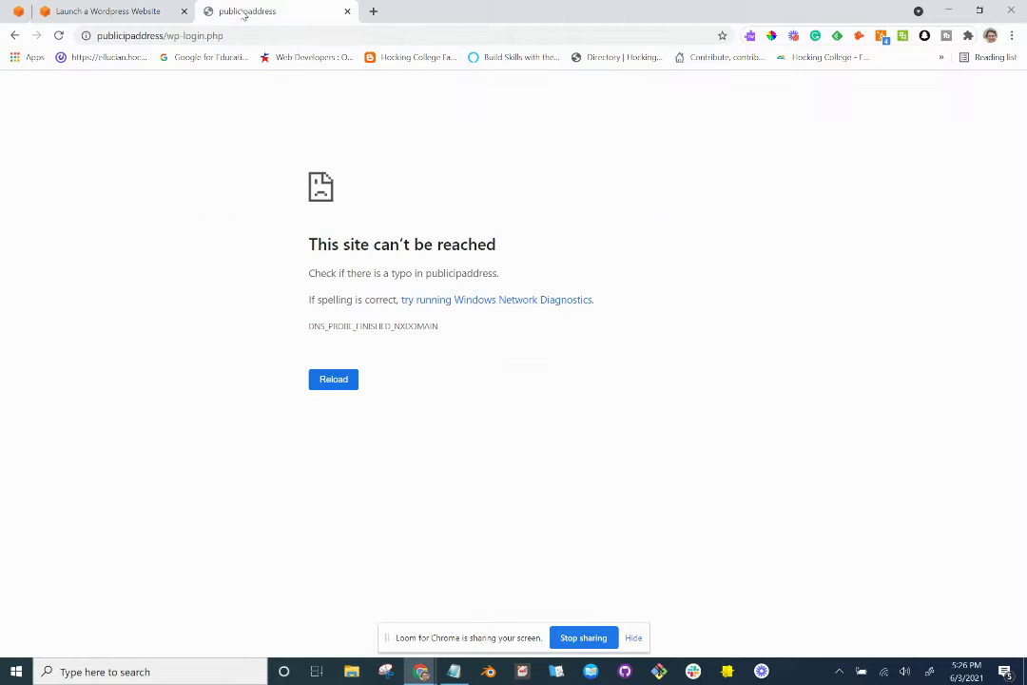
pyautogui.press('F5')
pyautogui.click(160, 34)
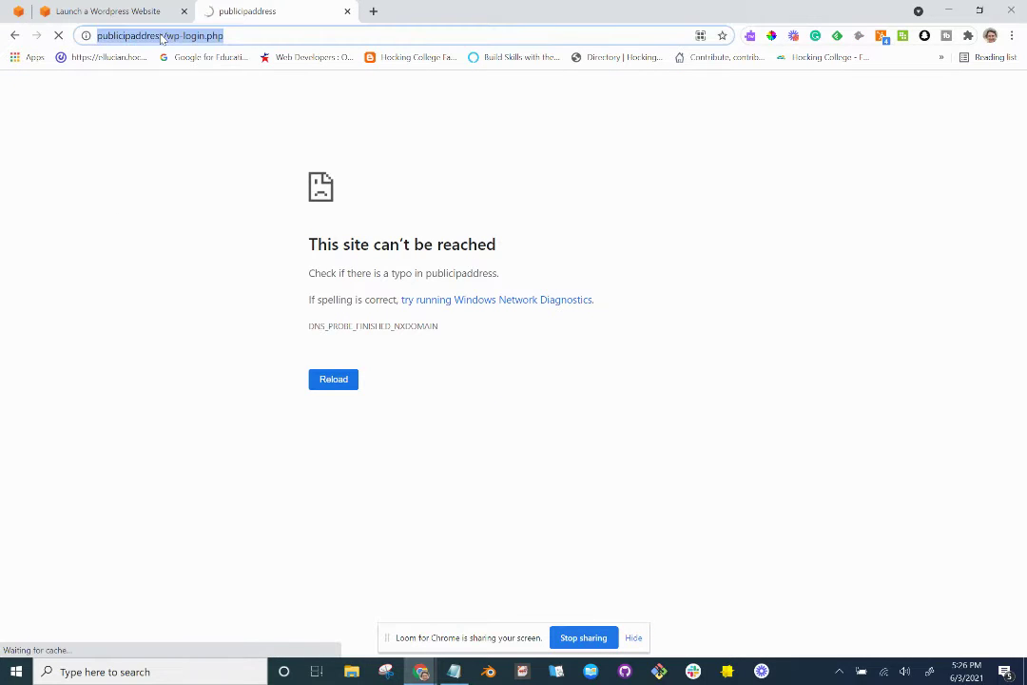
pyautogui.click(162, 35)
pyautogui.moveTo(158, 35); pyautogui.dragTo(96, 35)
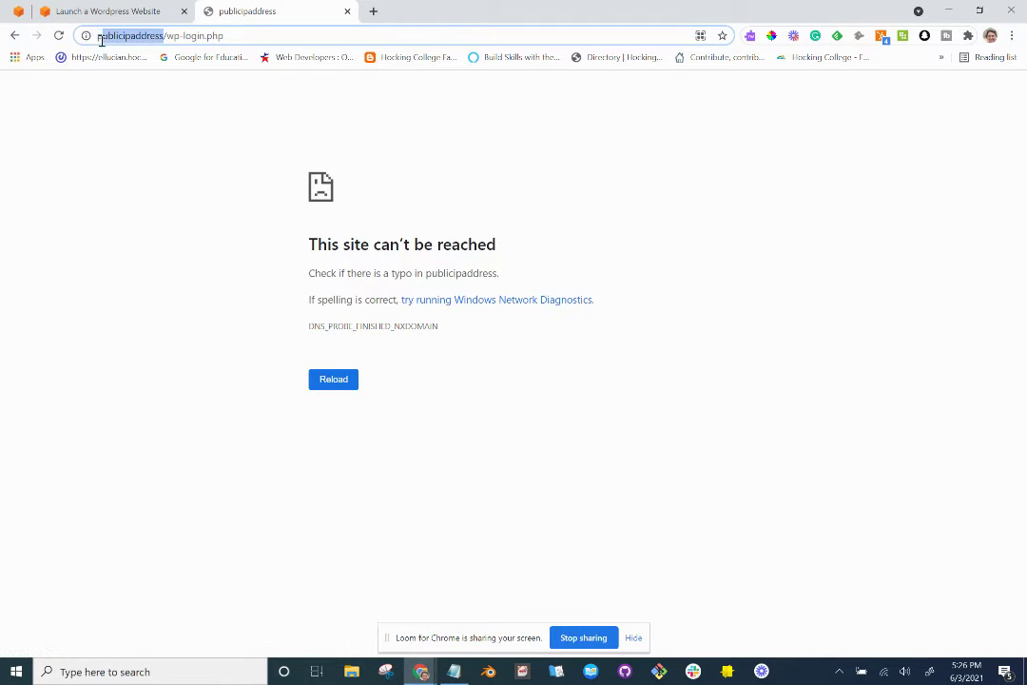
pyautogui.hotkey('ctrl', 'v')
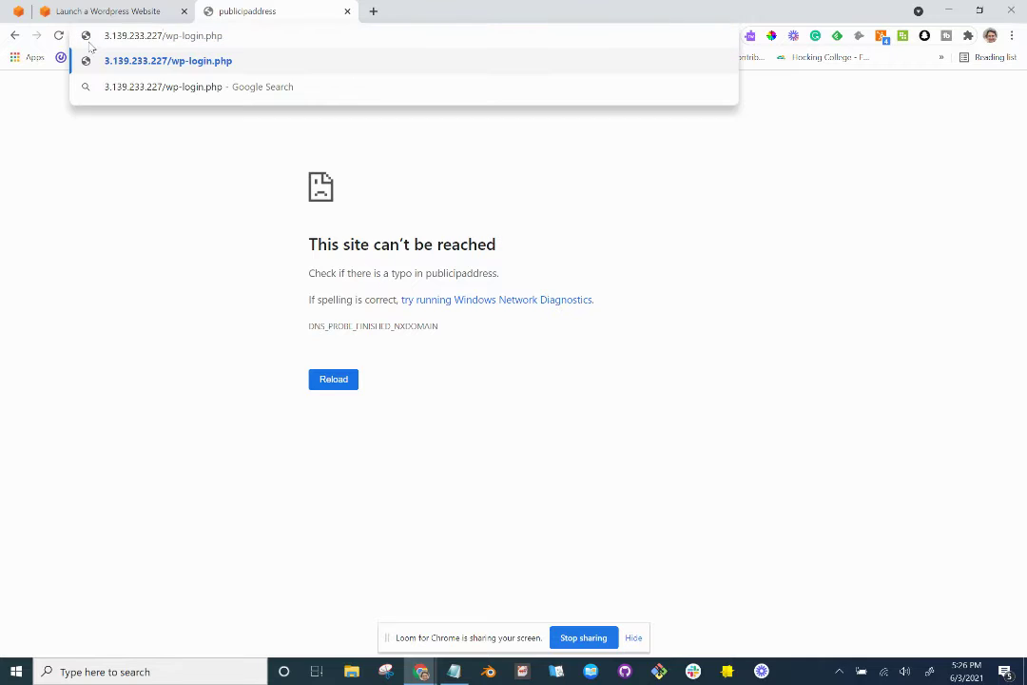
pyautogui.press('Return')
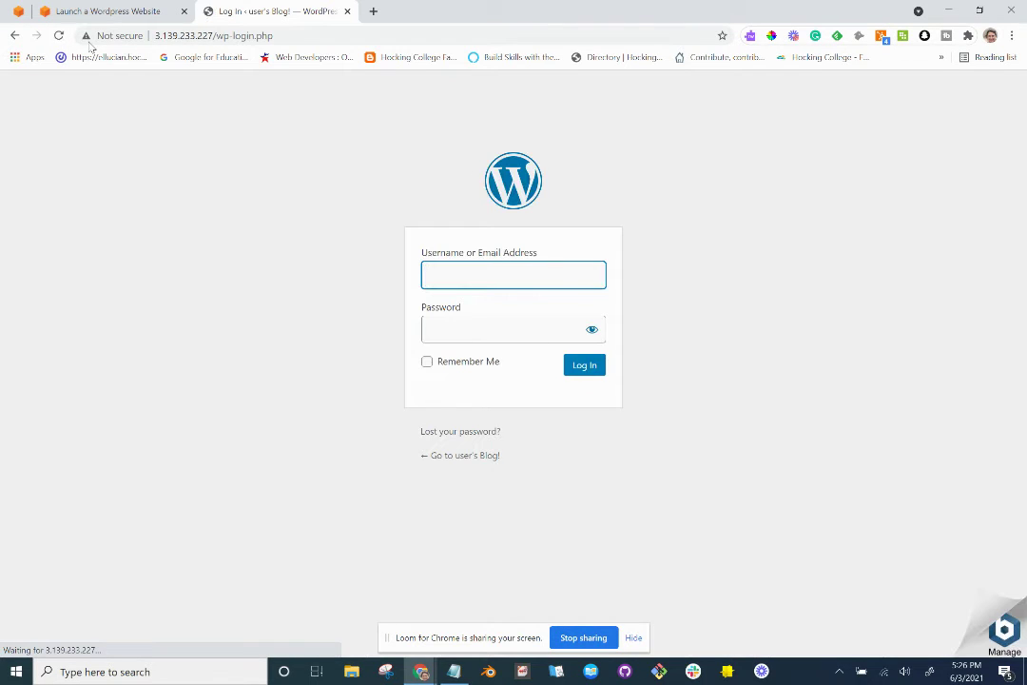
# Compare the login page against the Lightsail console and tutorial, then return to it.
pyautogui.hotkey('alt', 'Tab')
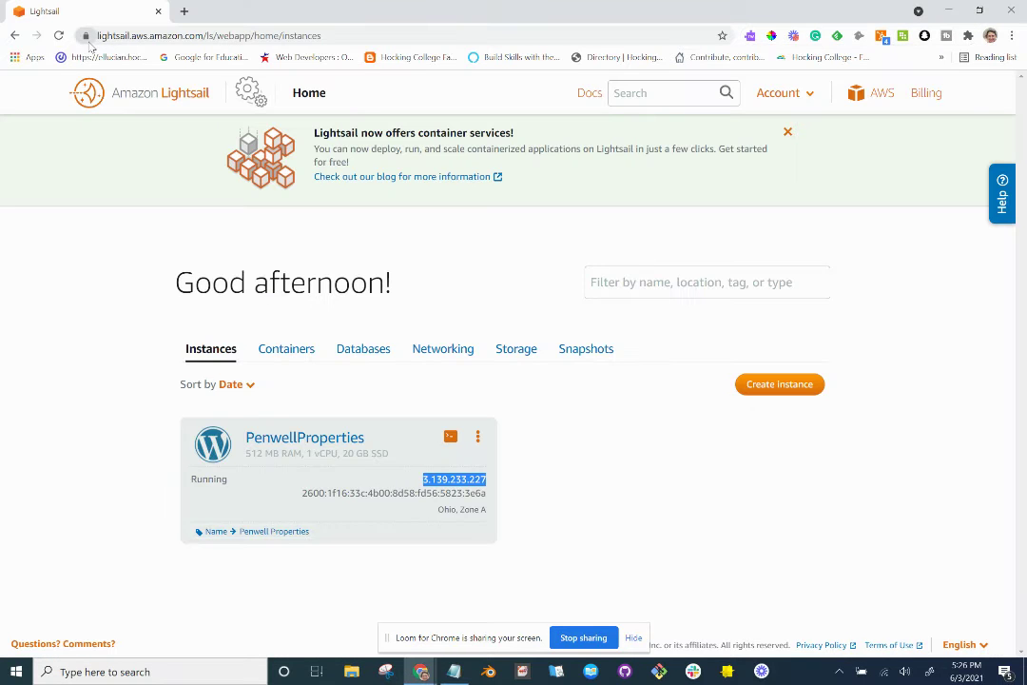
pyautogui.hotkey('alt', 'Tab')
pyautogui.hotkey('alt', 'Tab')
pyautogui.hotkey('alt', 'Tab')
pyautogui.hotkey('alt', 'Tab')
pyautogui.hotkey('alt', 'Tab')
pyautogui.hotkey('alt', 'Tab')
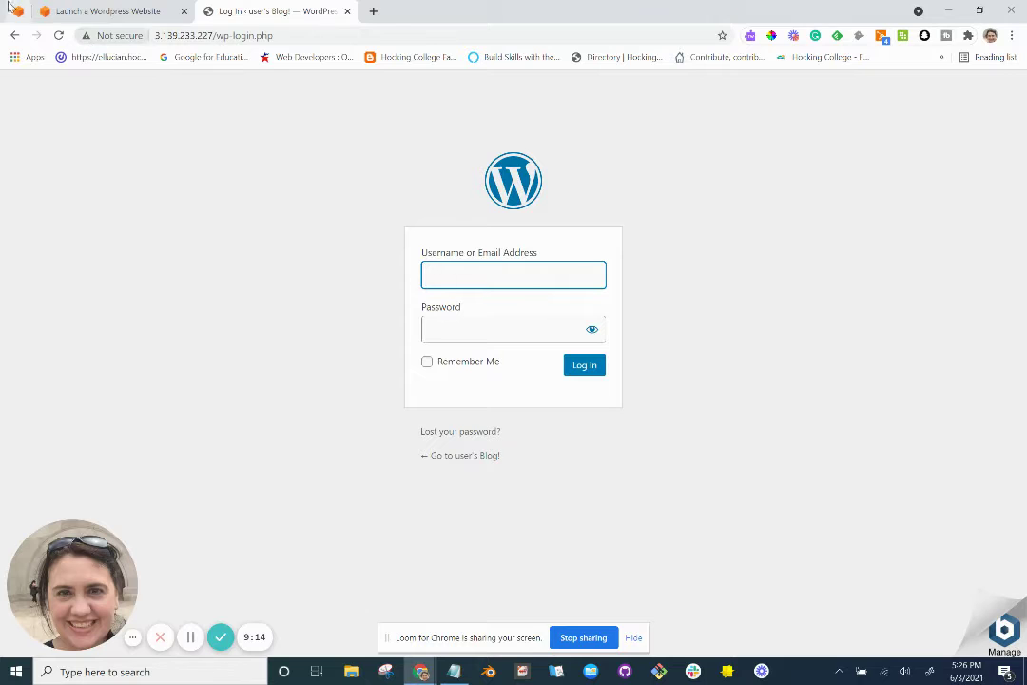
pyautogui.click(95, 12)
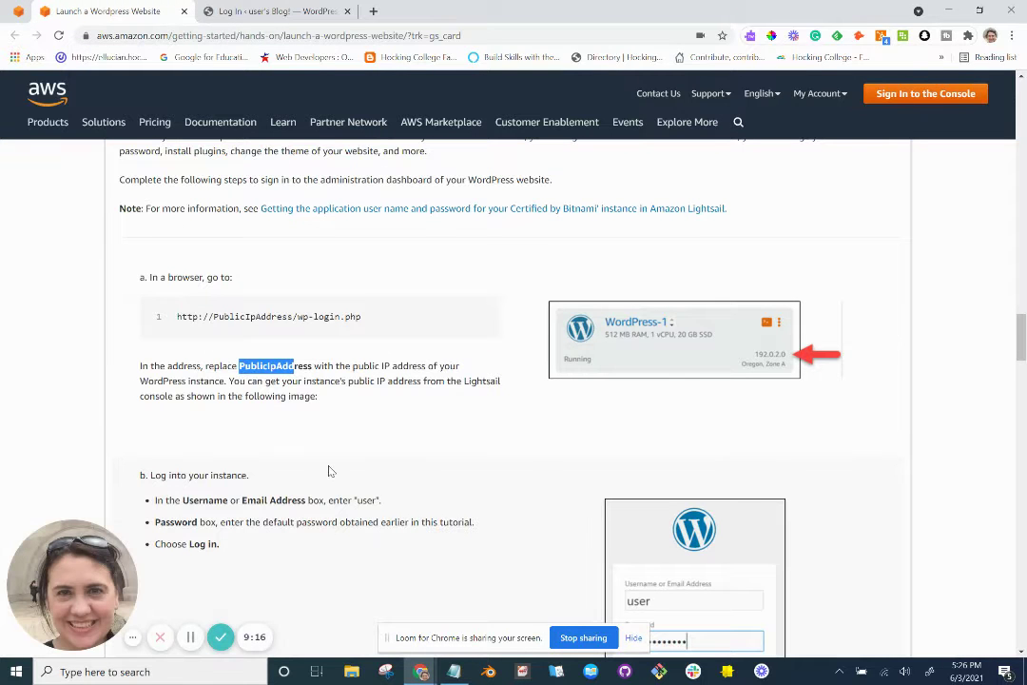
pyautogui.scroll(-2, 214, 327)
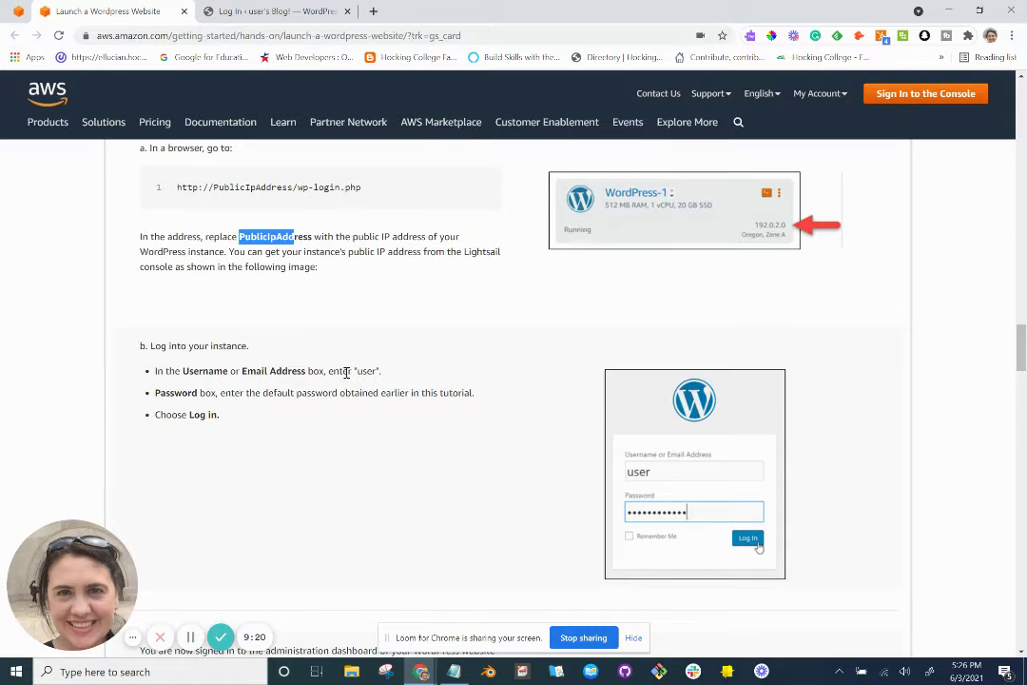
pyautogui.hotkey('alt', 'Tab')
pyautogui.hotkey('alt', 'Tab')
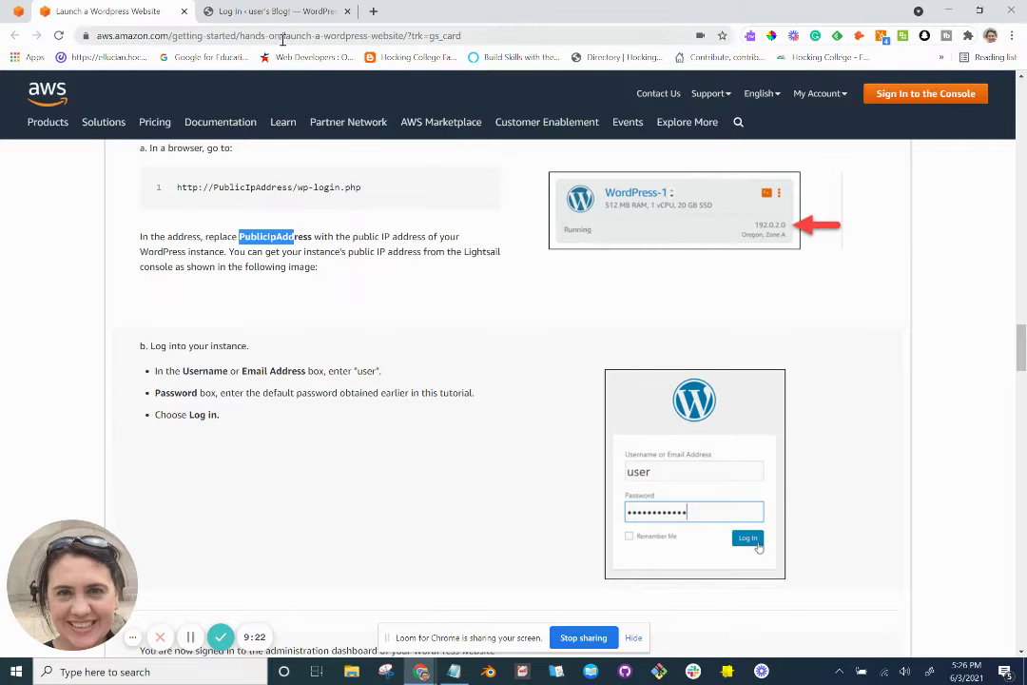
pyautogui.click(291, 14)
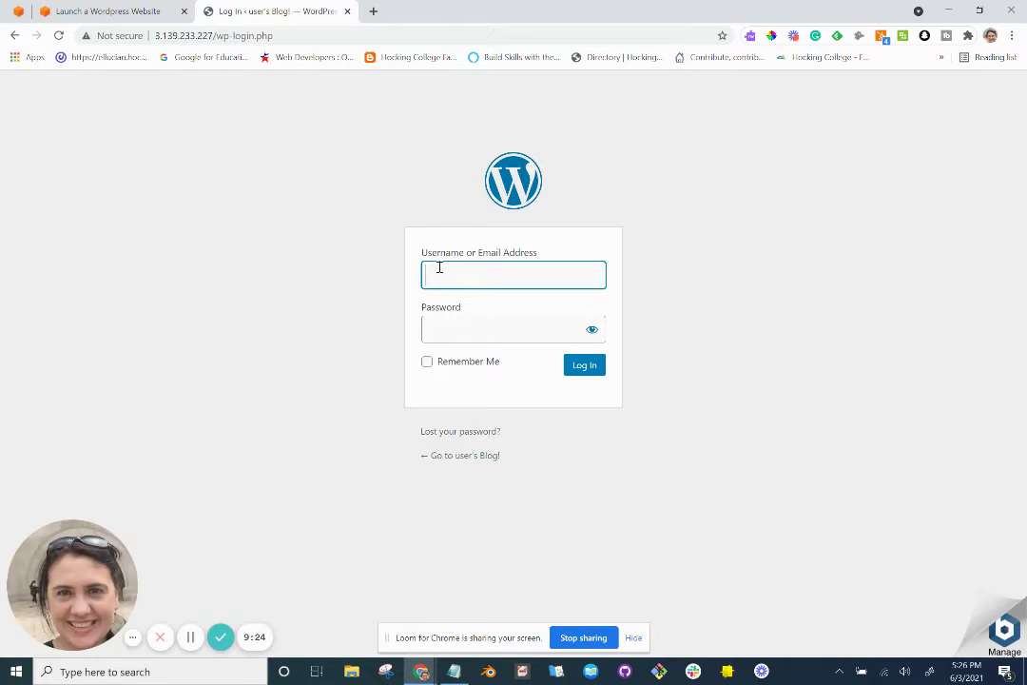
# Log in to WordPress as 'user' with the application password copied from Notepad.
pyautogui.write('user')
pyautogui.press('Tab')
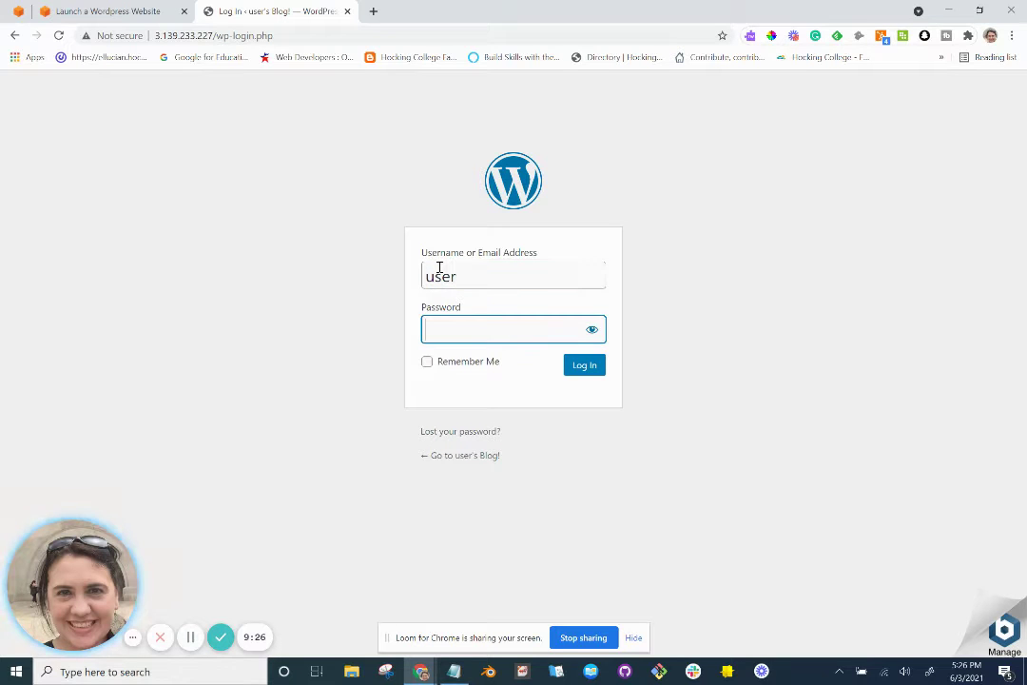
pyautogui.hotkey('alt', 'Tab')
pyautogui.hotkey('alt', 'Tab')
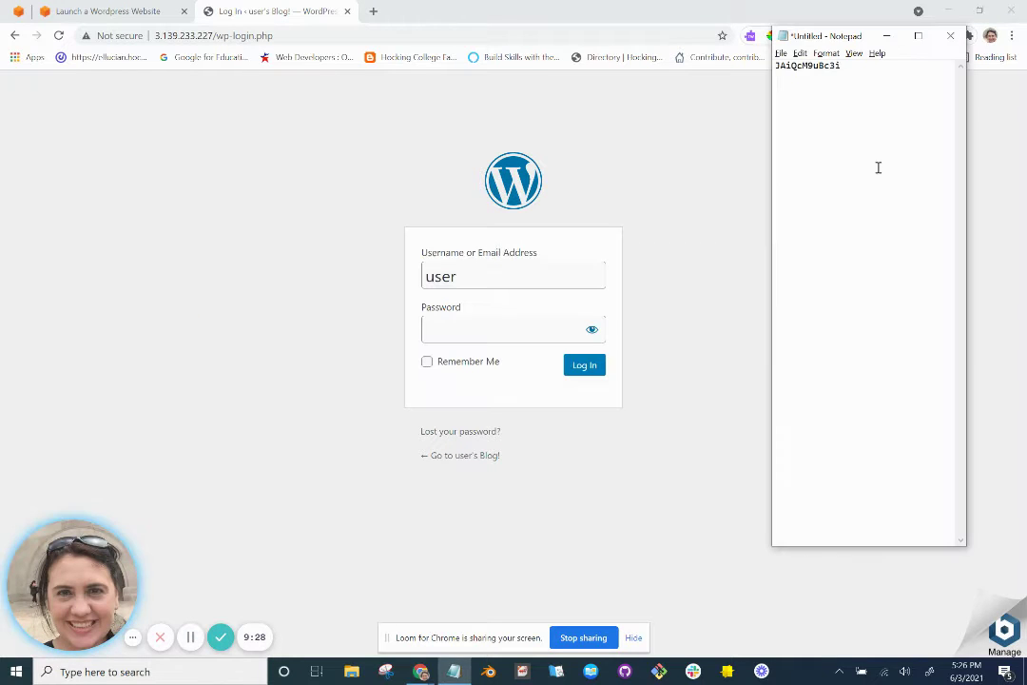
pyautogui.doubleClick(822, 67)
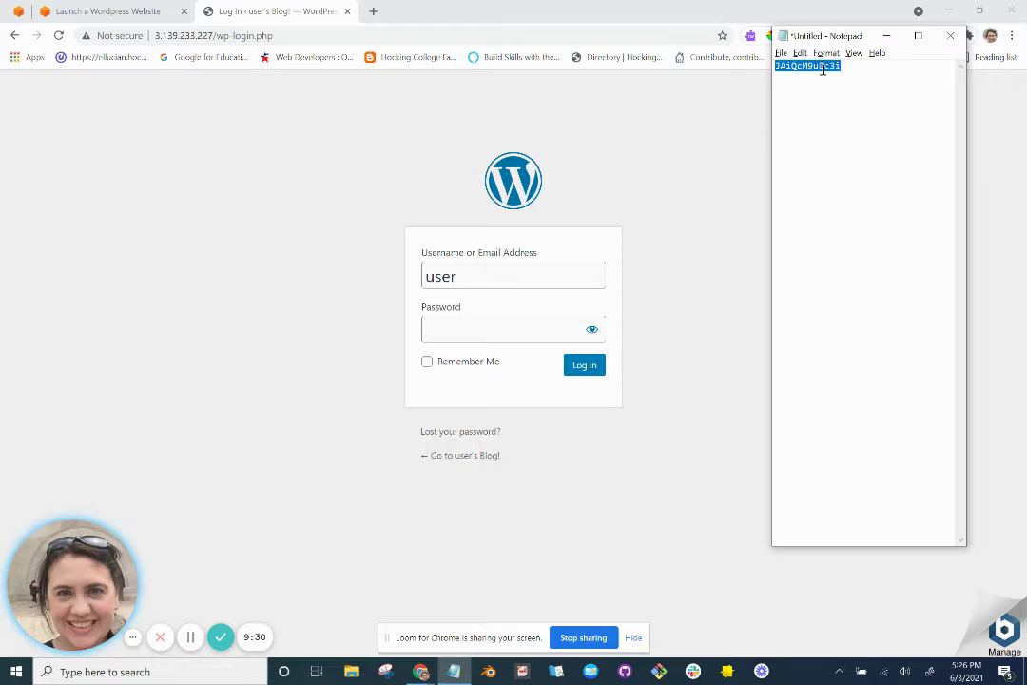
pyautogui.hotkey('ctrl', 'c')
pyautogui.click(491, 339)
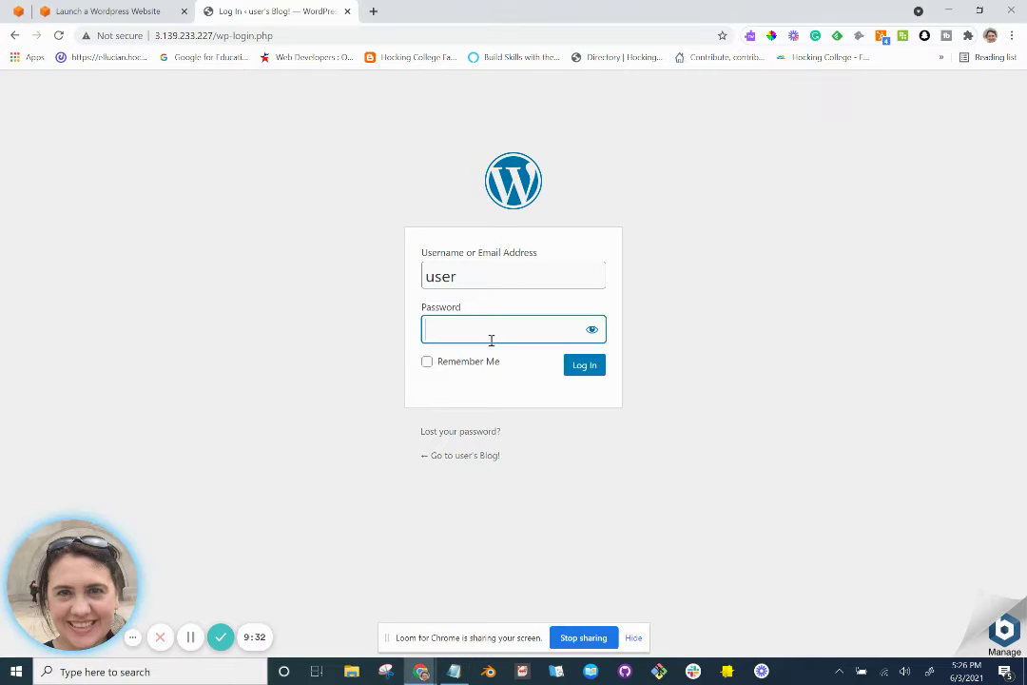
pyautogui.hotkey('ctrl', 'v')
pyautogui.click(592, 330)
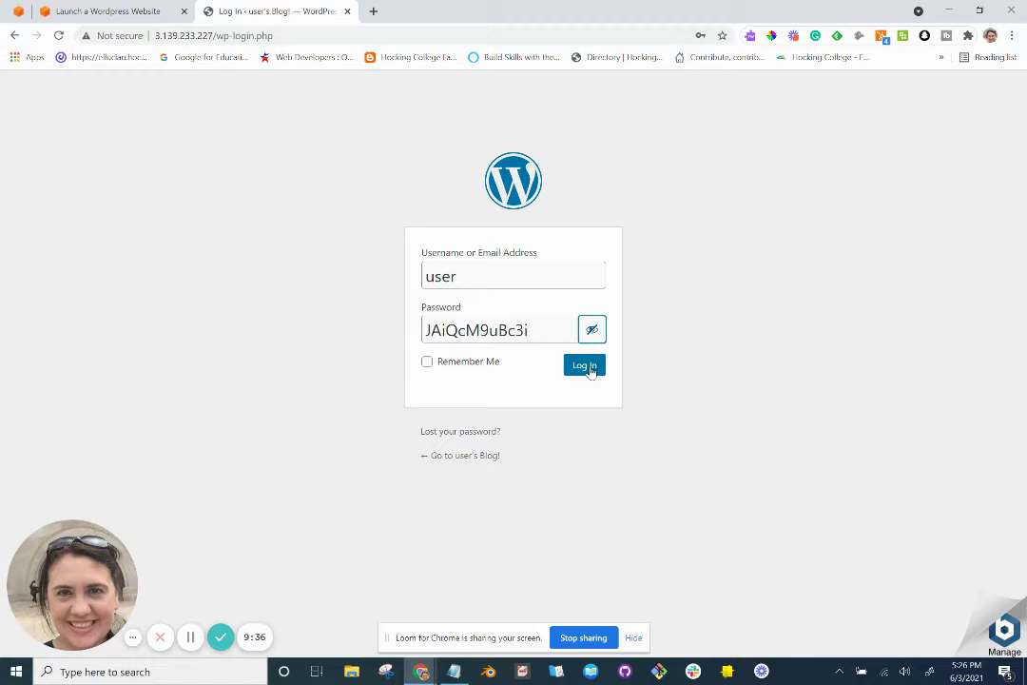
pyautogui.click(589, 368)
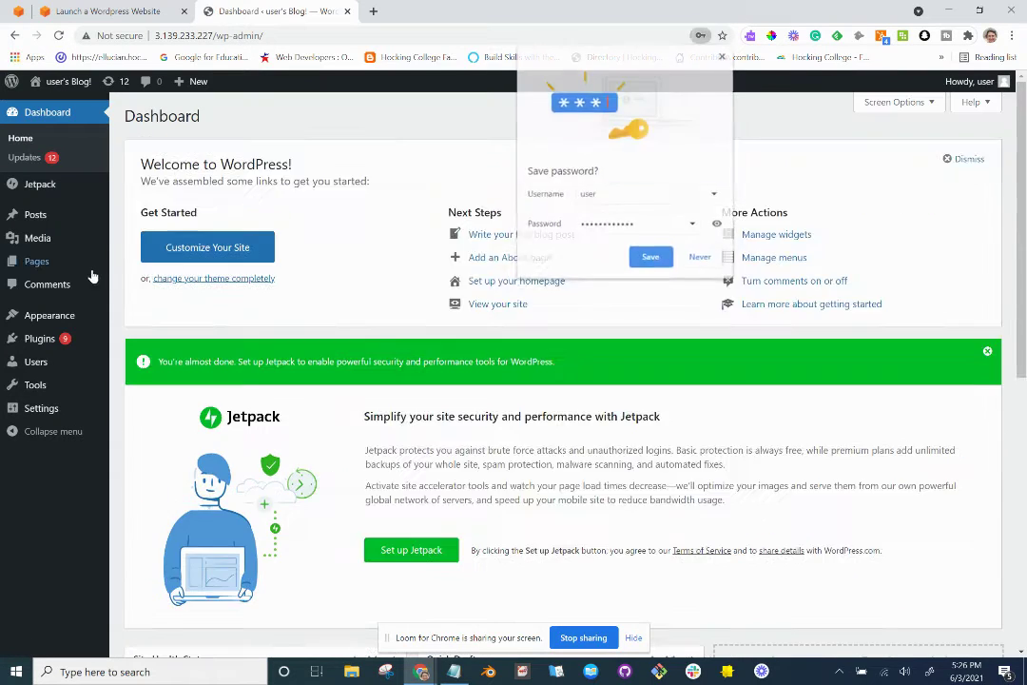
# Dismiss the save-password prompt and open the site from the admin bar in a new tab.
pyautogui.click(722, 56)
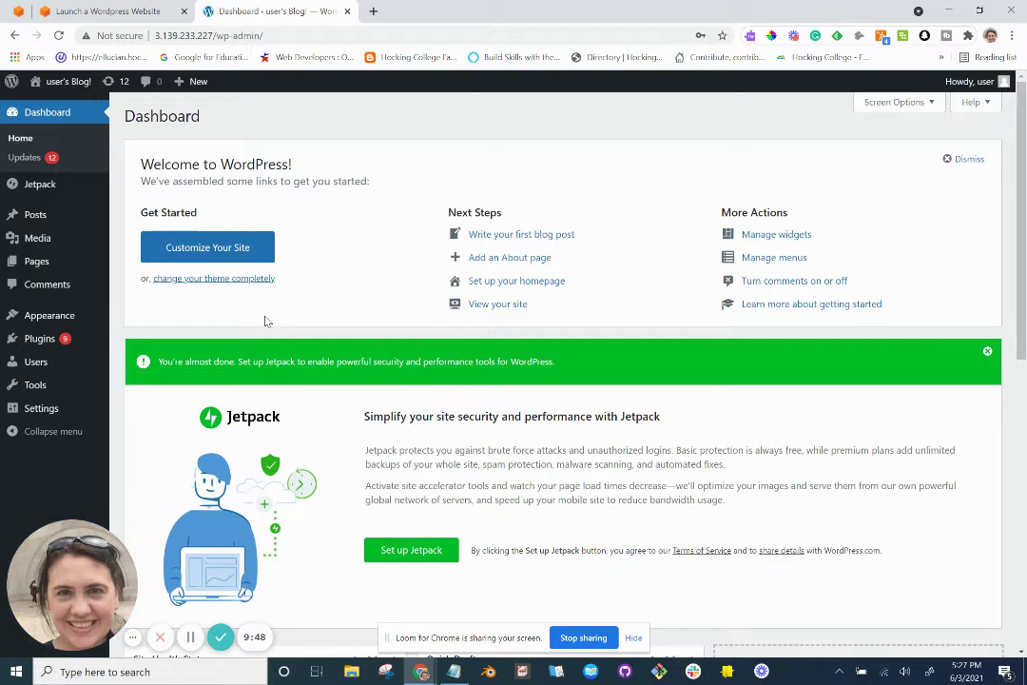
pyautogui.hotkey('alt', 'Tab')
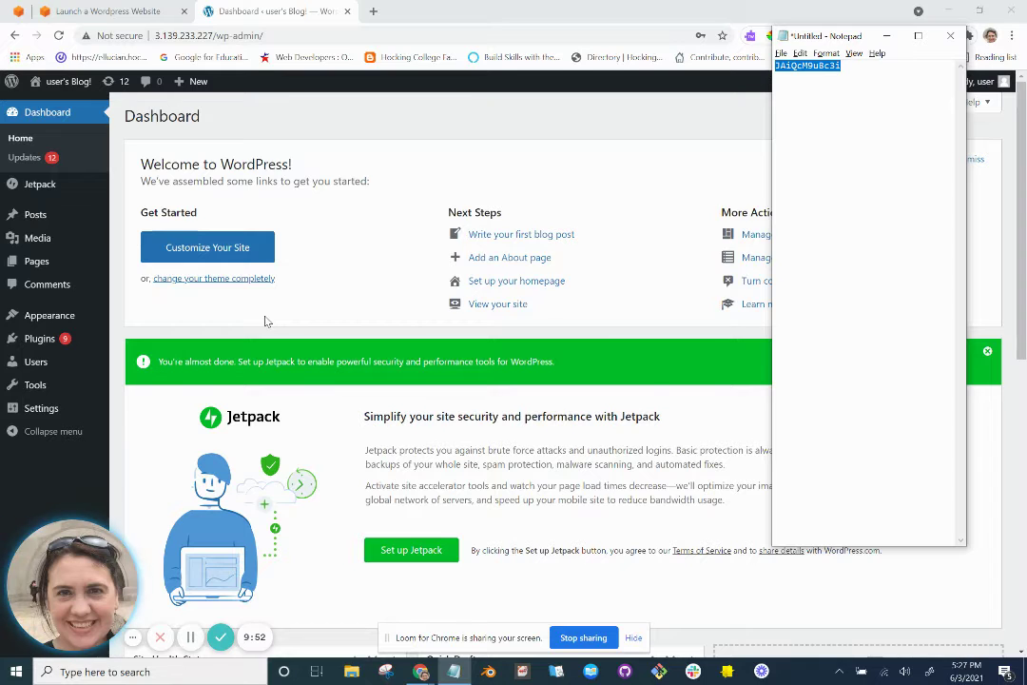
pyautogui.hotkey('alt', 'Tab')
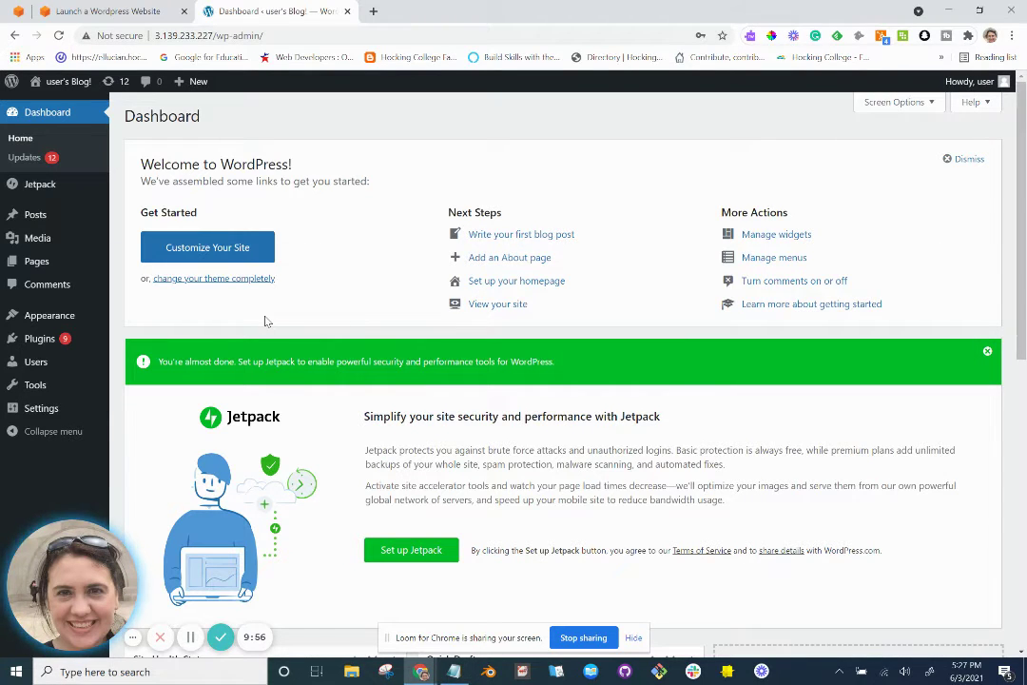
pyautogui.rightClick(60, 84)
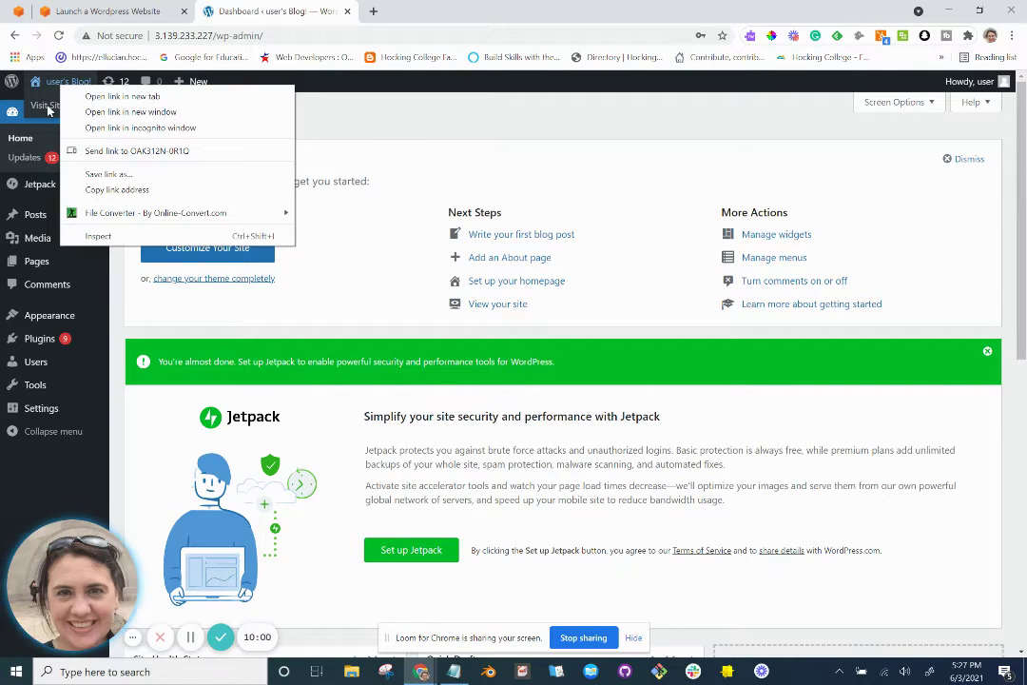
pyautogui.click(102, 100)
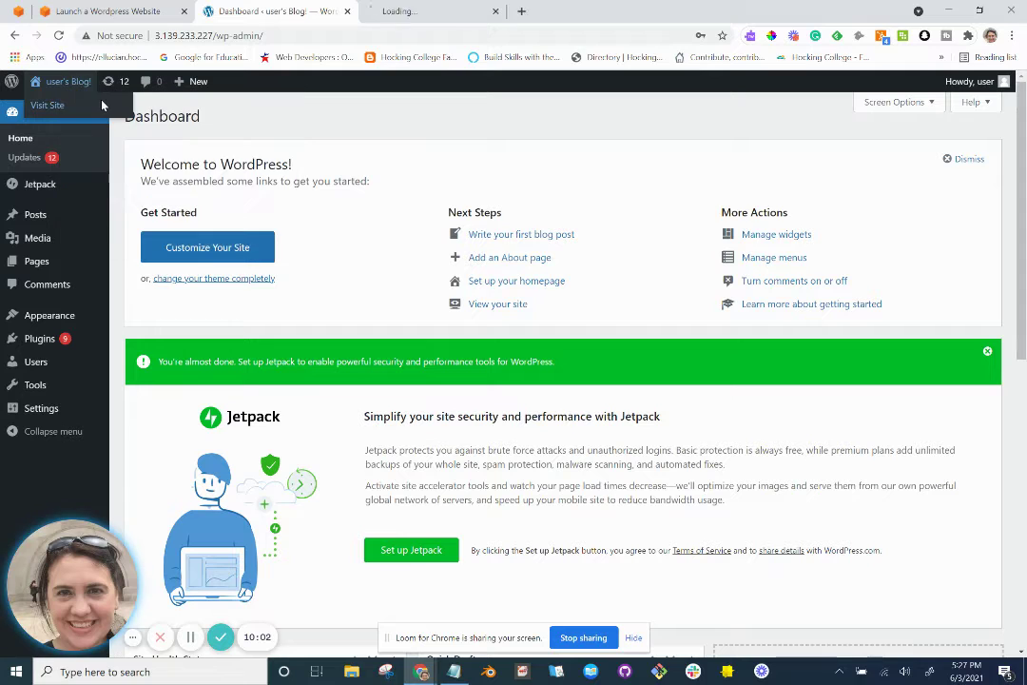
# View the 'User's Blog!' front page with its Hello world! post at 3.139.233.227.
pyautogui.click(418, 13)
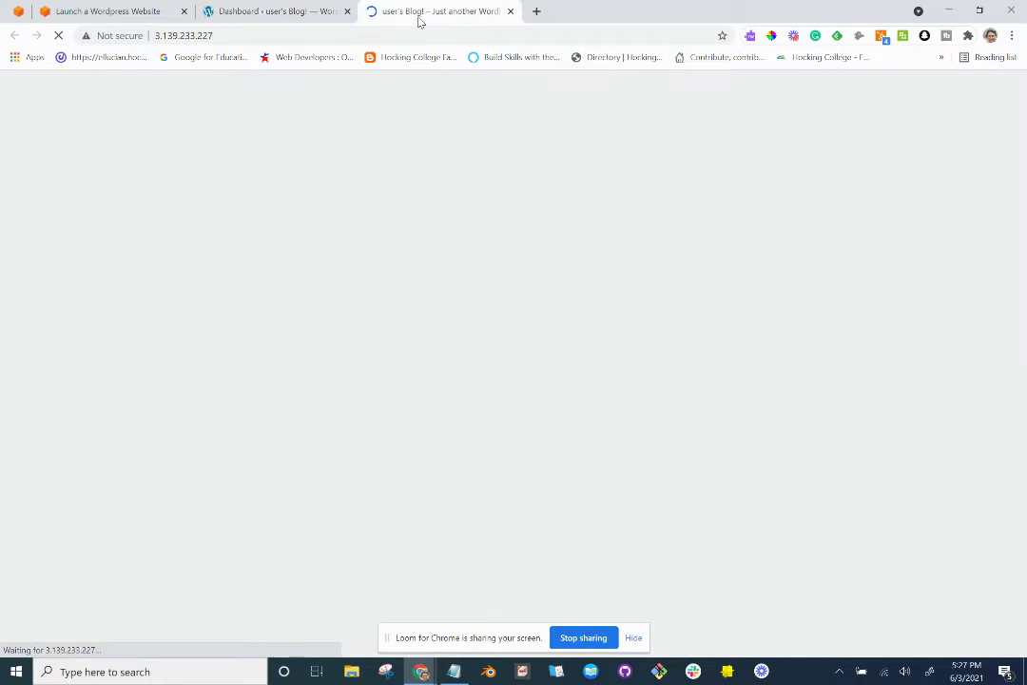
pyautogui.scroll(-3, 413, 271)
pyautogui.scroll(3, 413, 271)
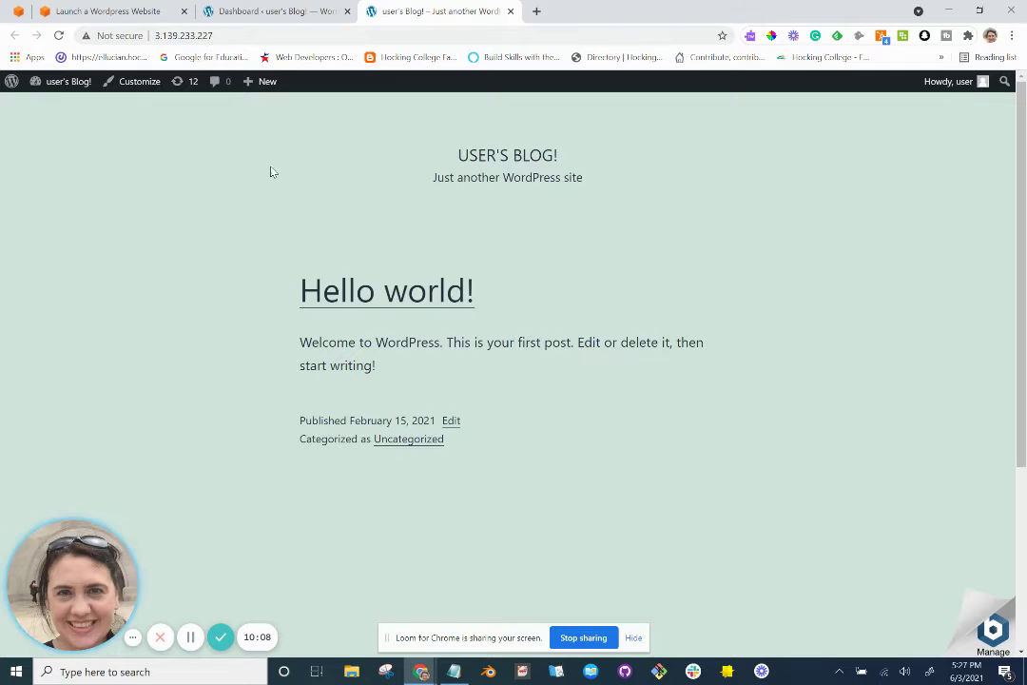
pyautogui.scroll(-3, 270, 268)
pyautogui.scroll(3, 271, 268)
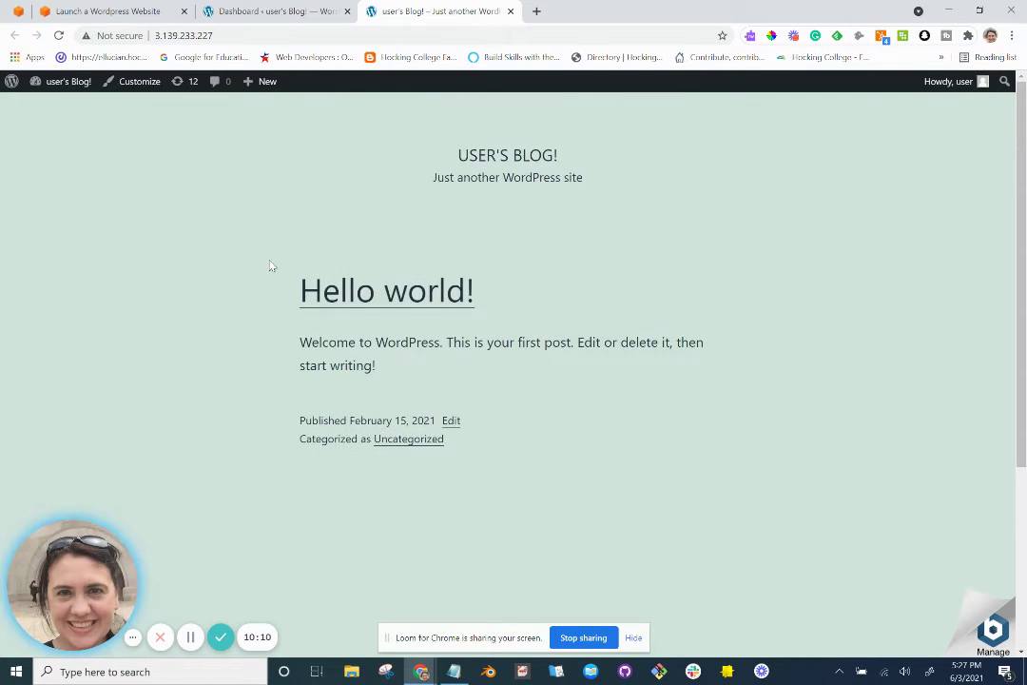
pyautogui.click(228, 34)
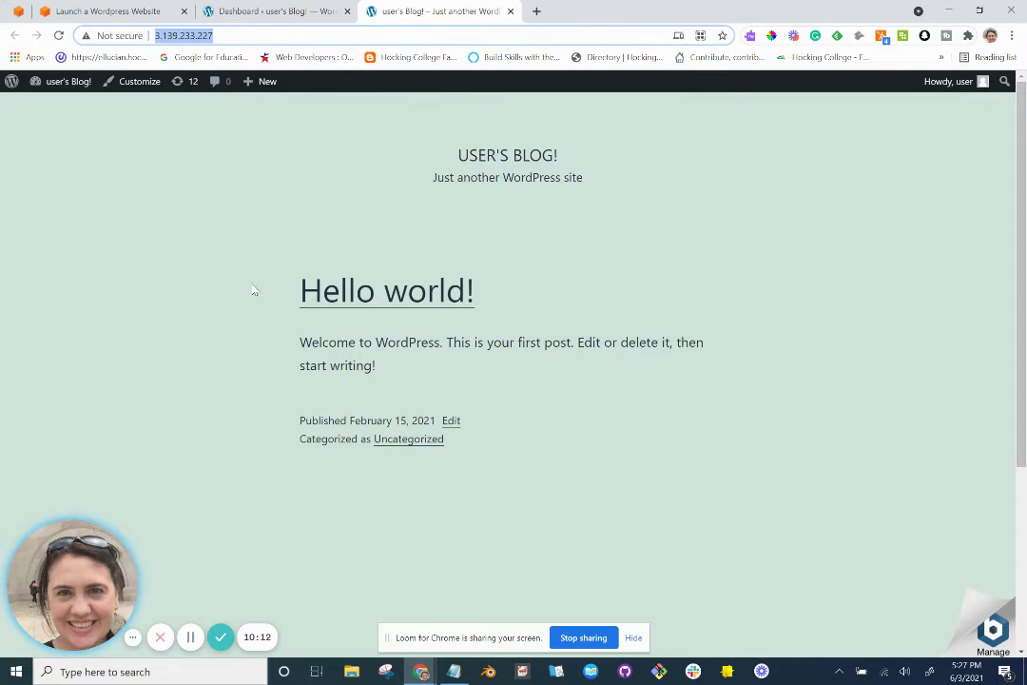
pyautogui.scroll(-3, 254, 294)
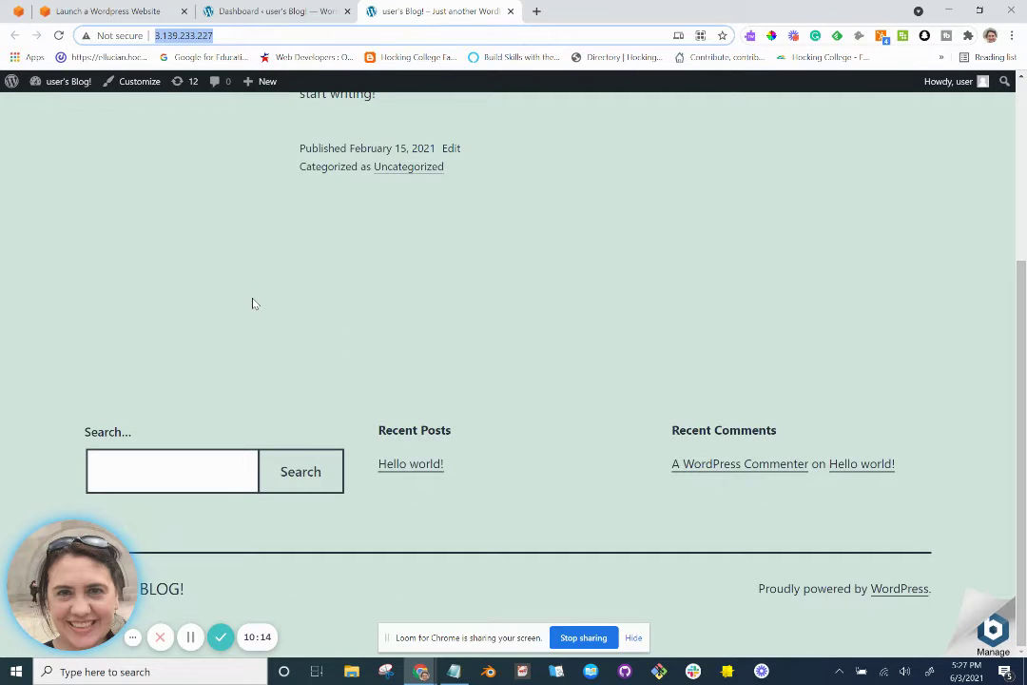
pyautogui.scroll(3, 254, 303)
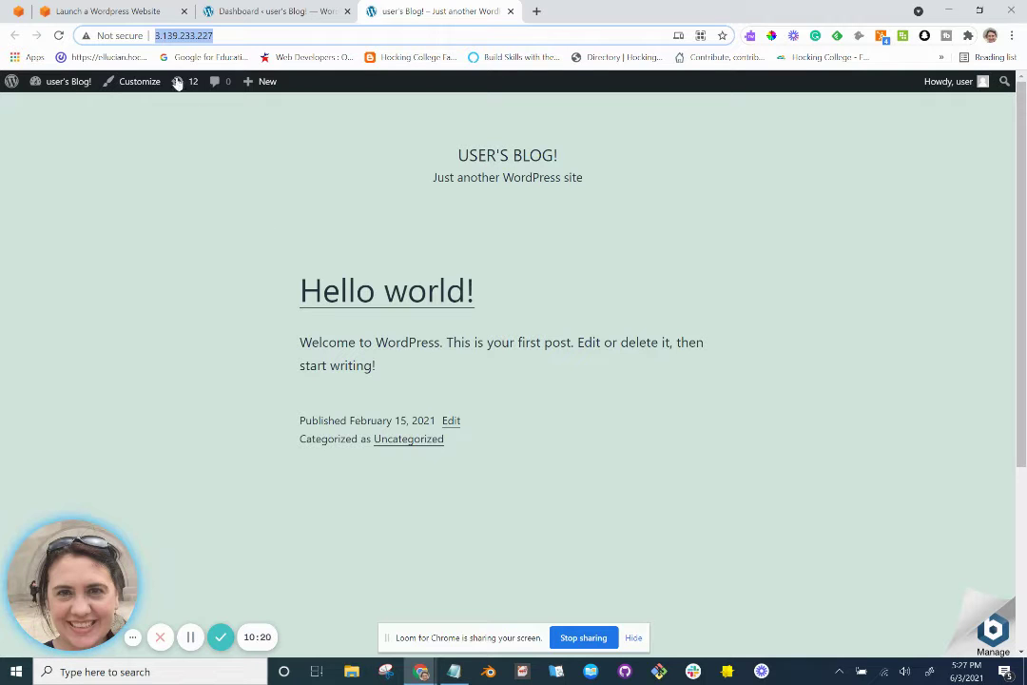
# Scroll further through the AWS tutorial, then check the blog tab's address.
pyautogui.click(125, 14)
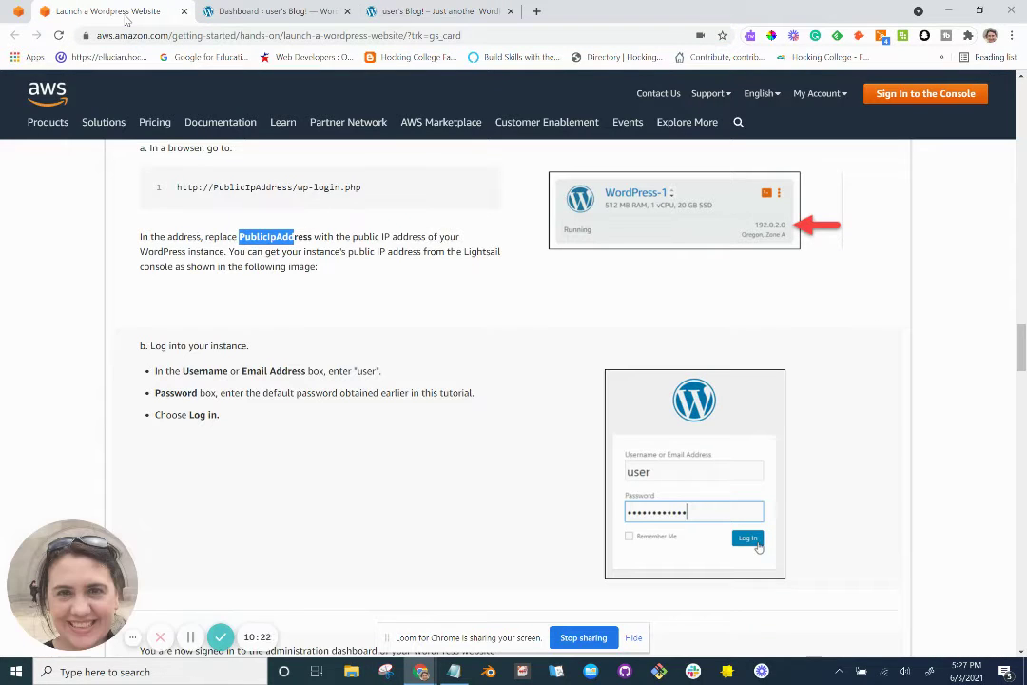
pyautogui.scroll(-5, 359, 371)
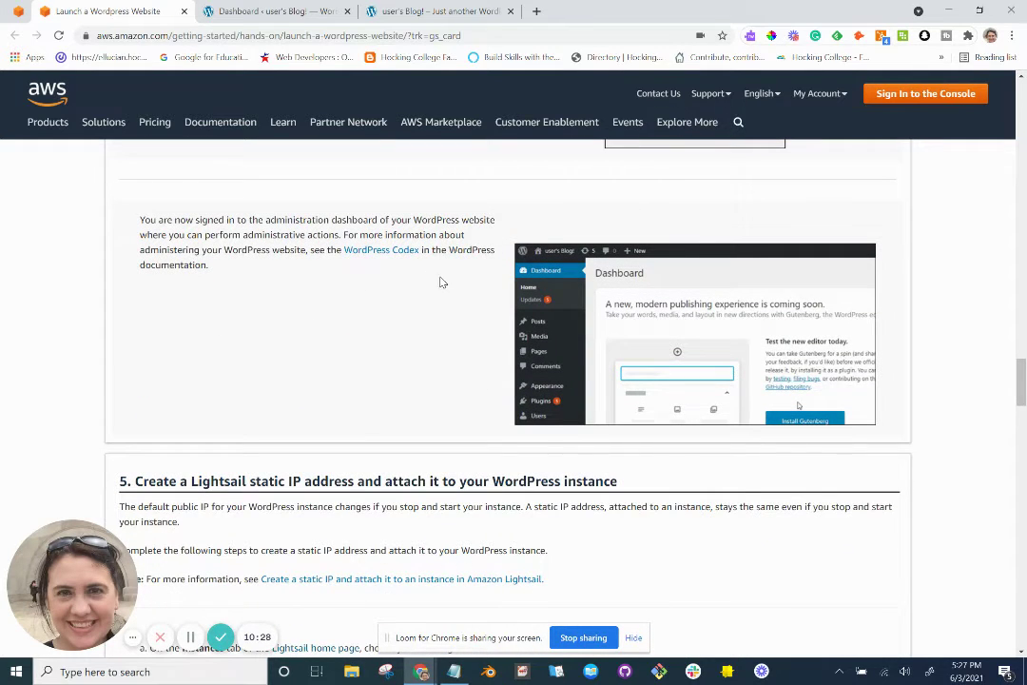
pyautogui.scroll(-1, 443, 293)
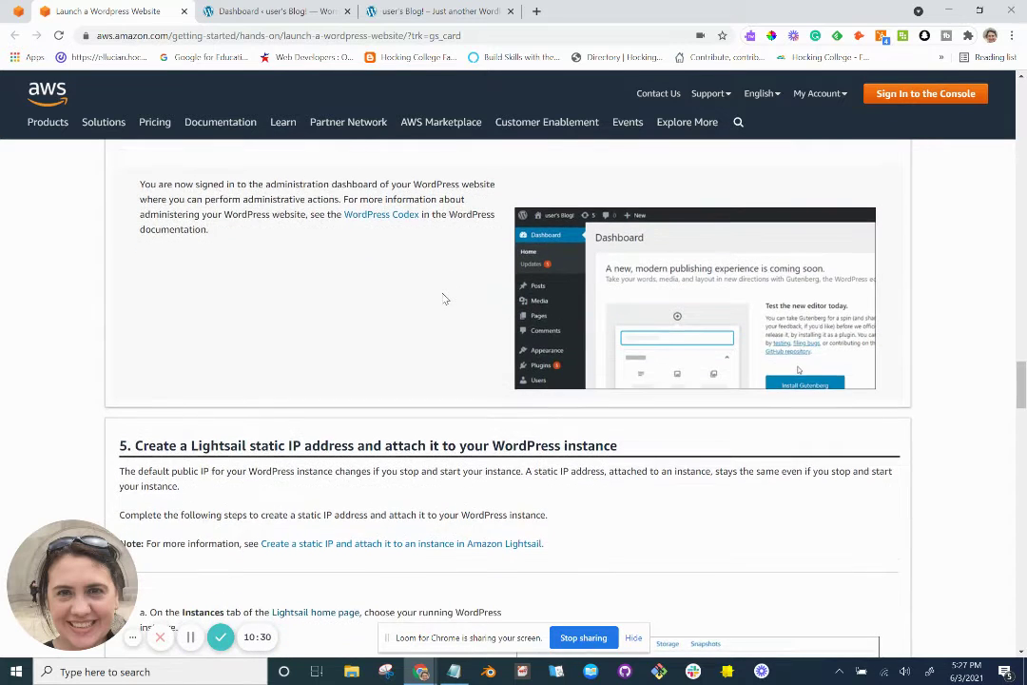
pyautogui.scroll(-5, 443, 299)
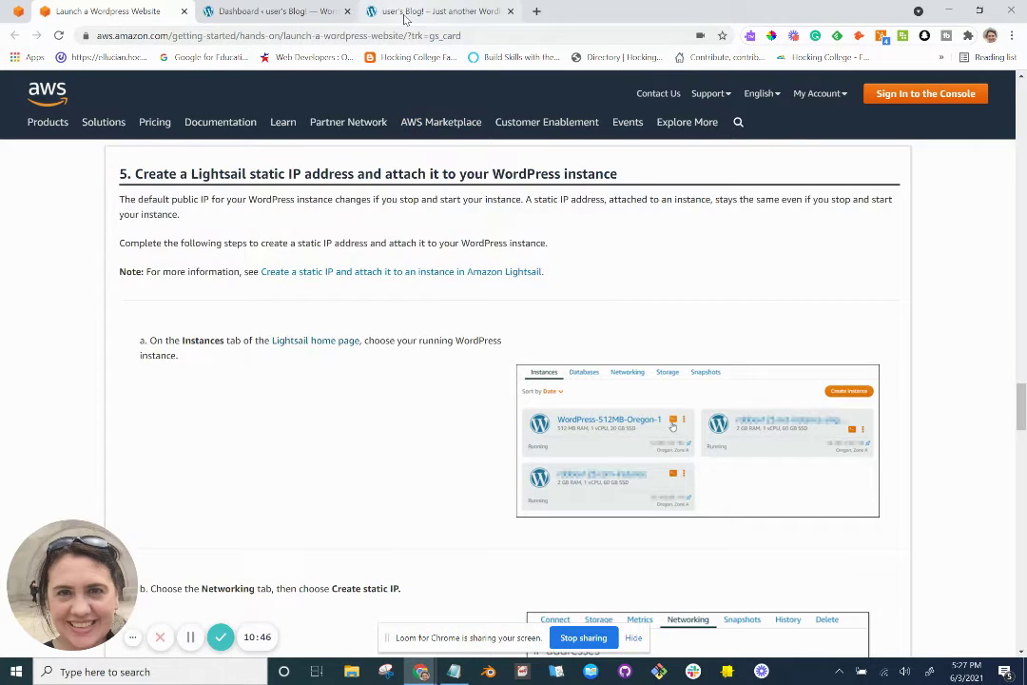
pyautogui.click(406, 15)
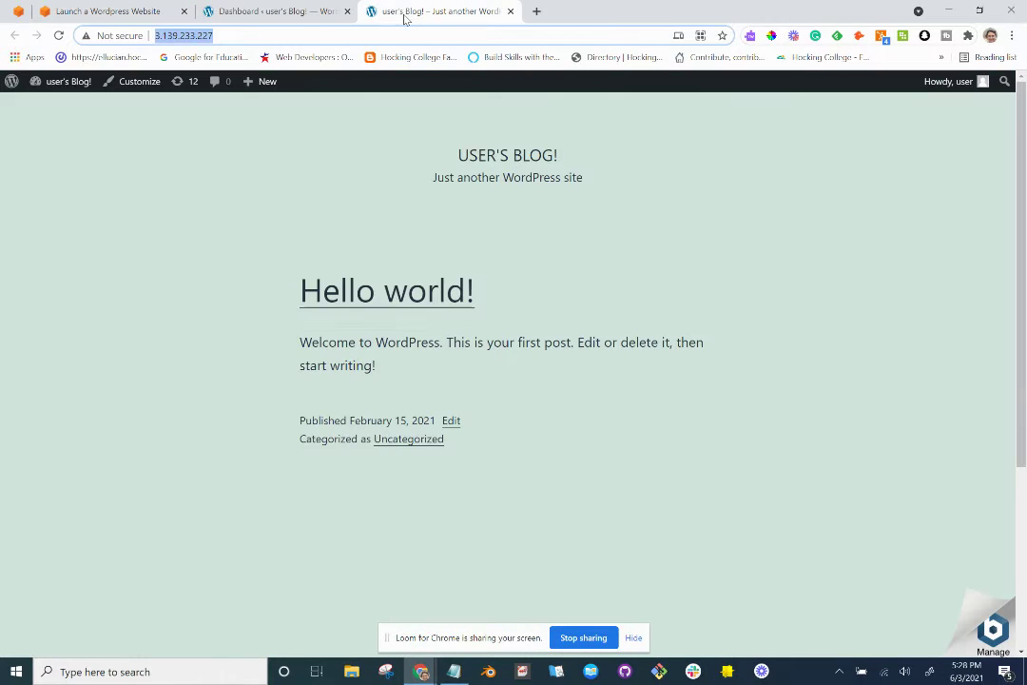
pyautogui.click(230, 38)
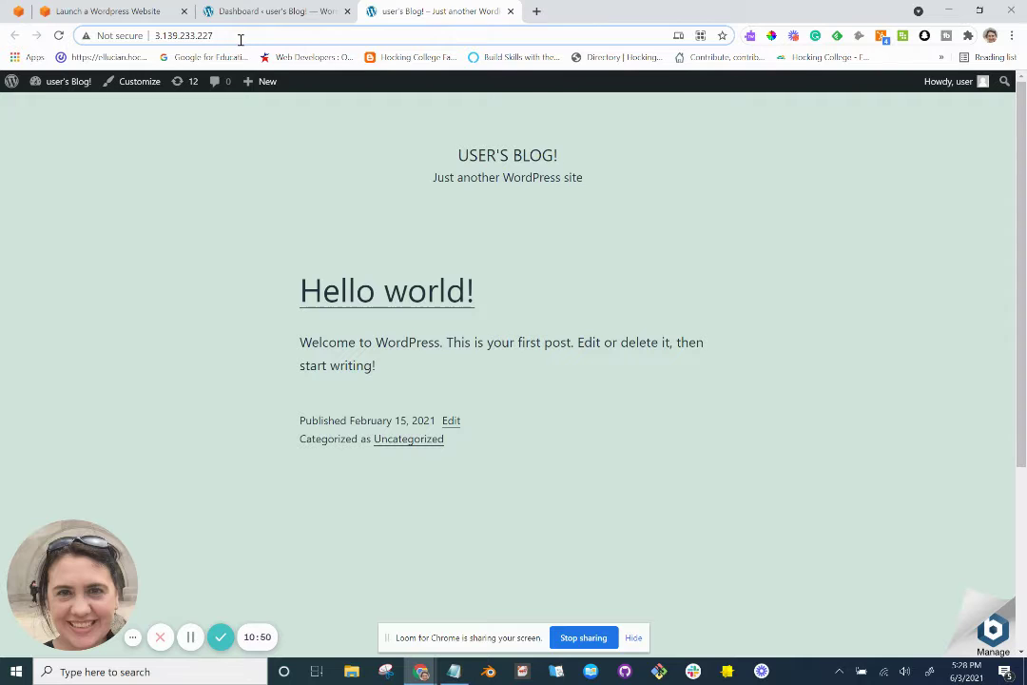
# Bring the tutorial to step 5 on static IPs and return to the Lightsail instances home.
pyautogui.hotkey('alt', 'Tab')
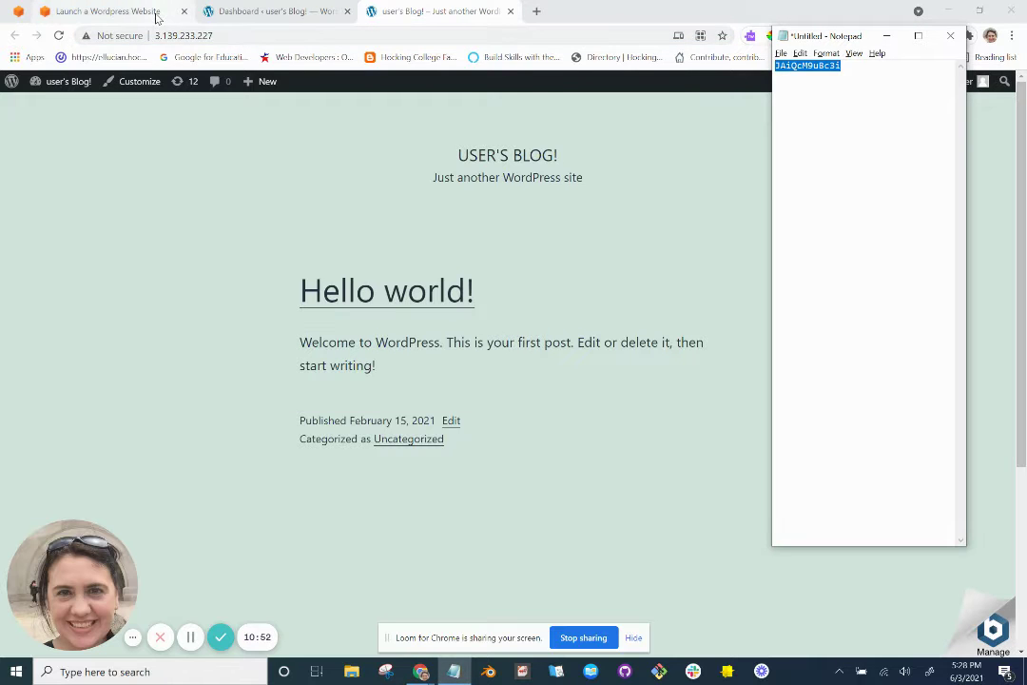
pyautogui.click(105, 12)
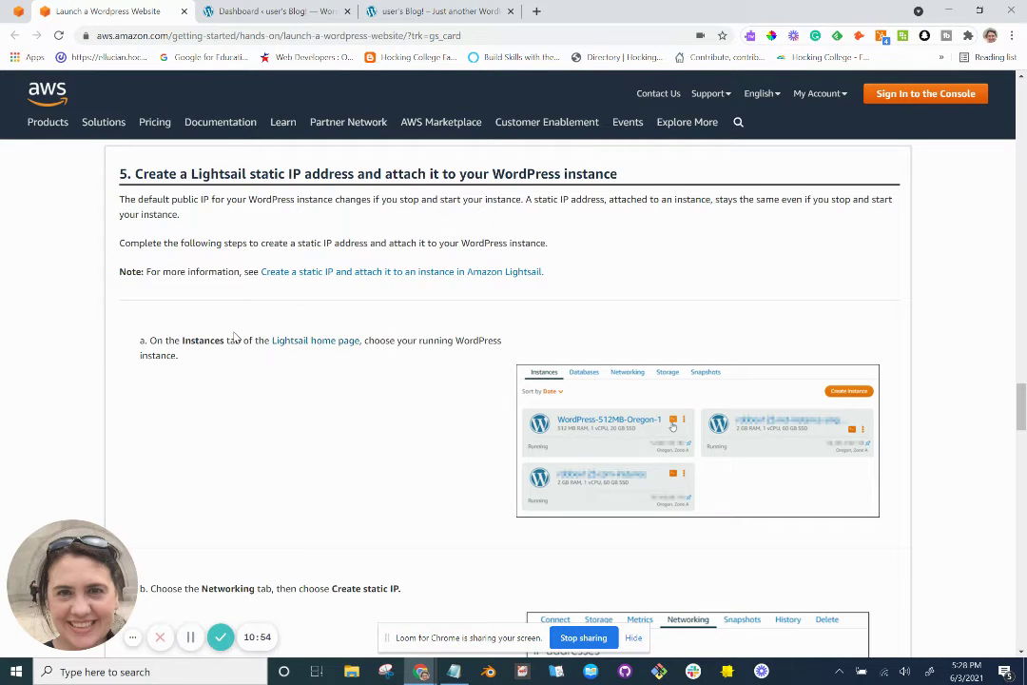
pyautogui.scroll(-3, 239, 421)
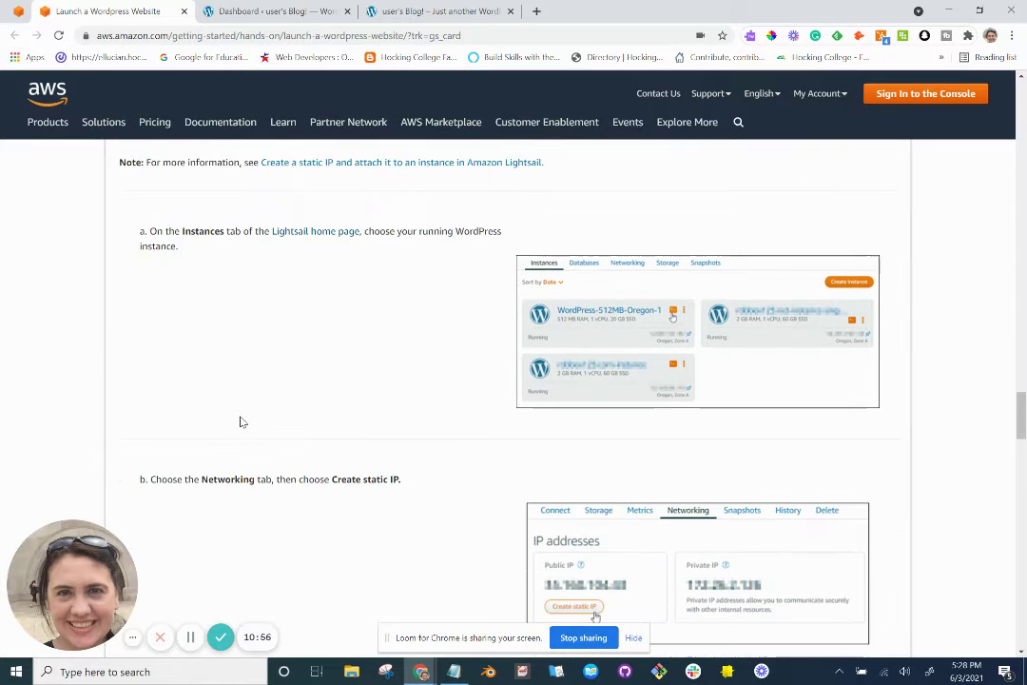
pyautogui.hotkey('alt', 'Tab')
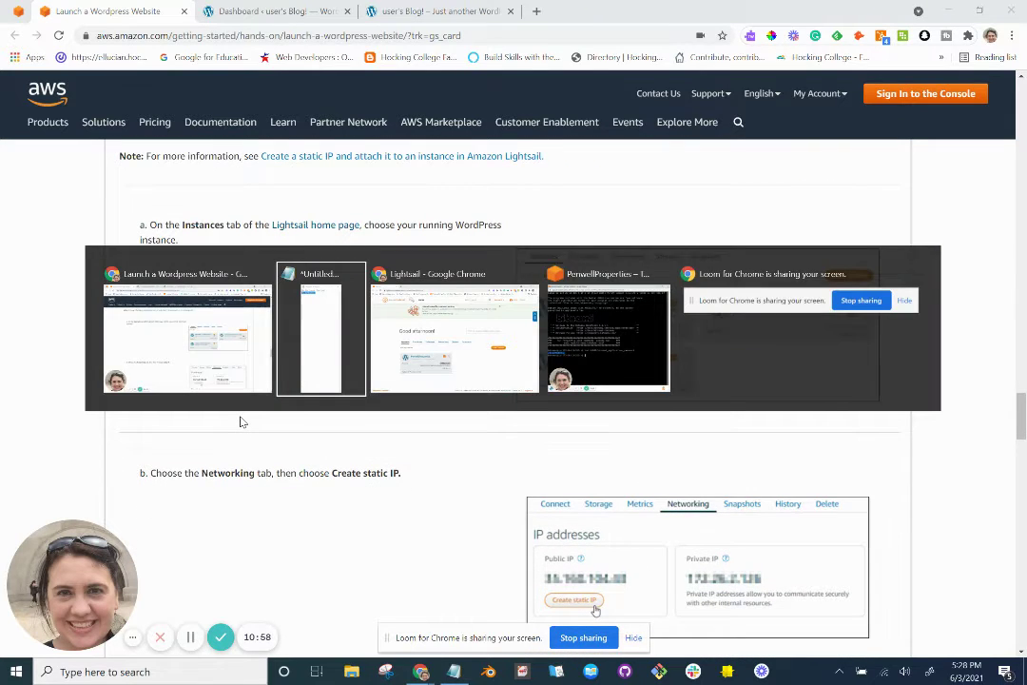
pyautogui.hotkey('alt', 'Tab')
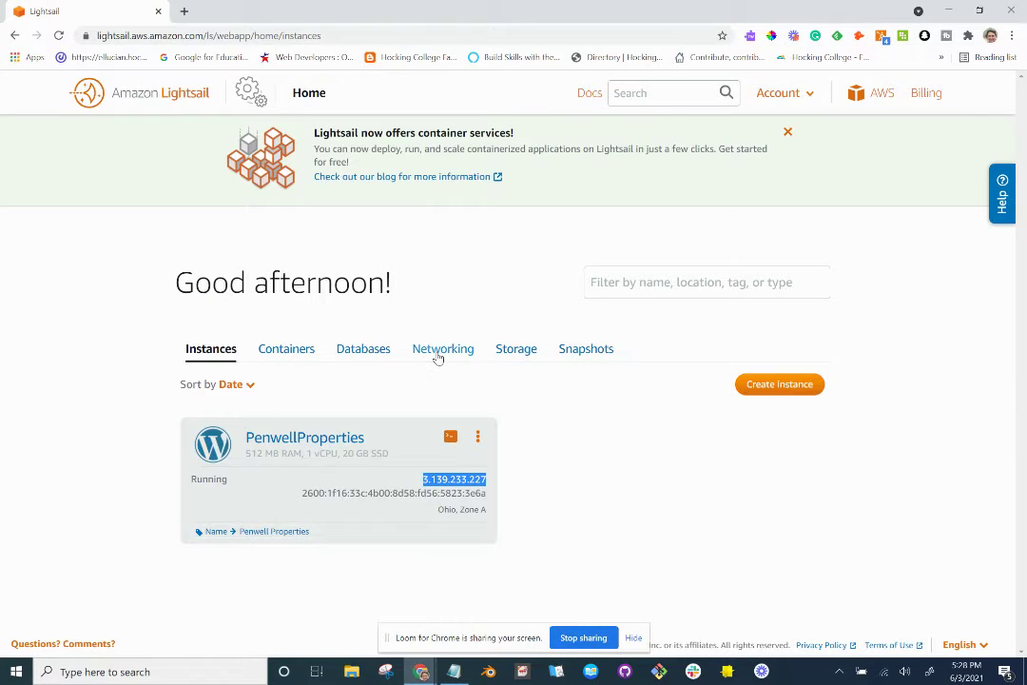
pyautogui.hotkey('alt', 'Tab')
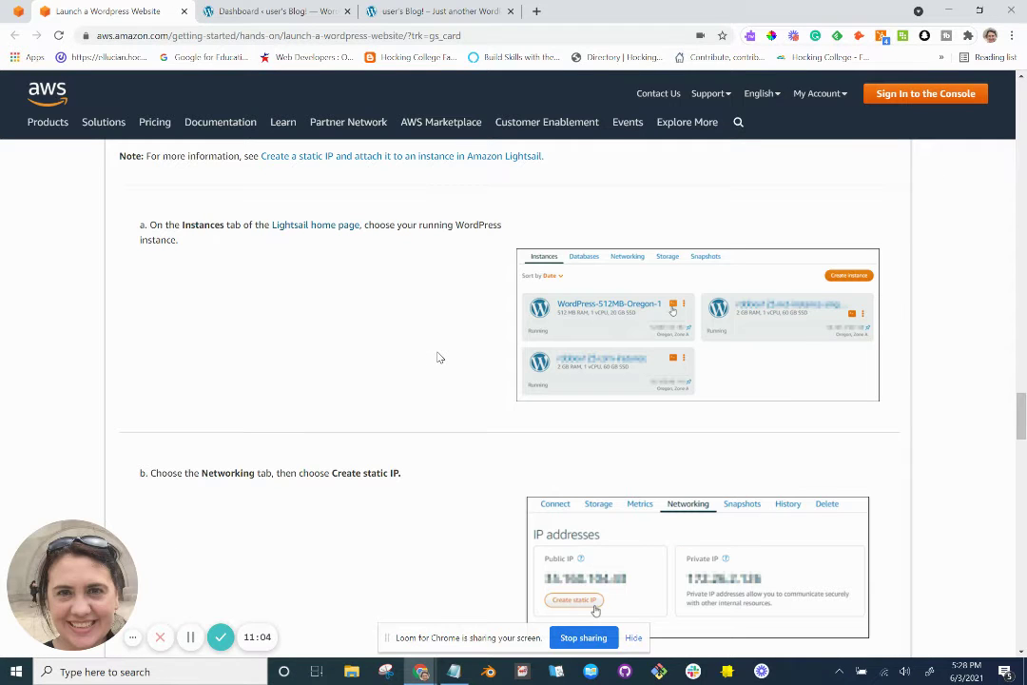
pyautogui.scroll(-3, 439, 357)
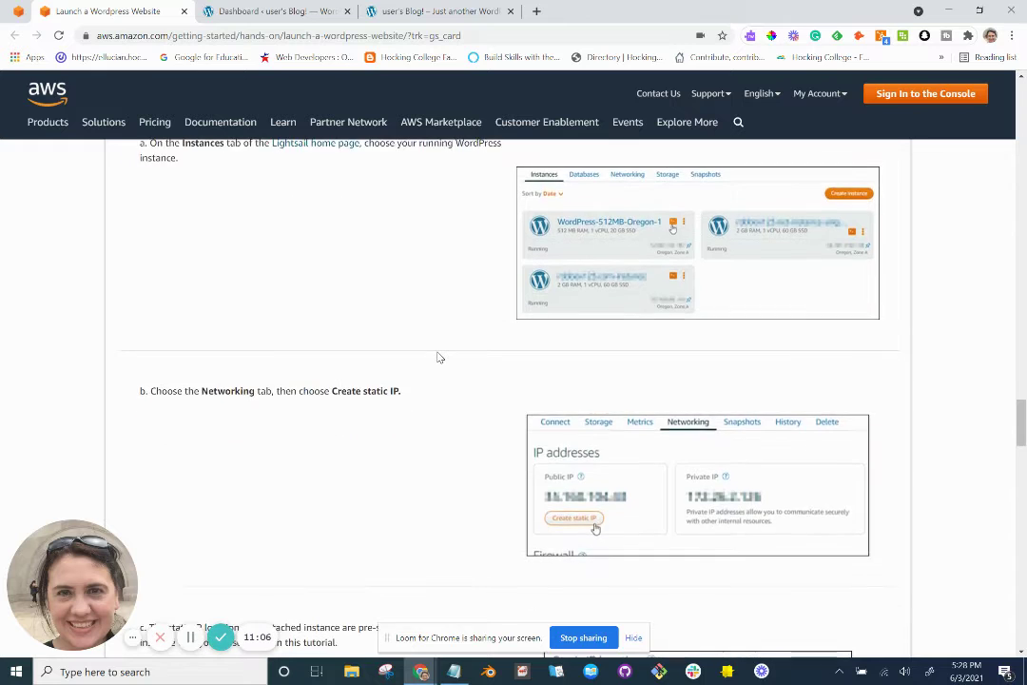
pyautogui.hotkey('alt', 'Tab')
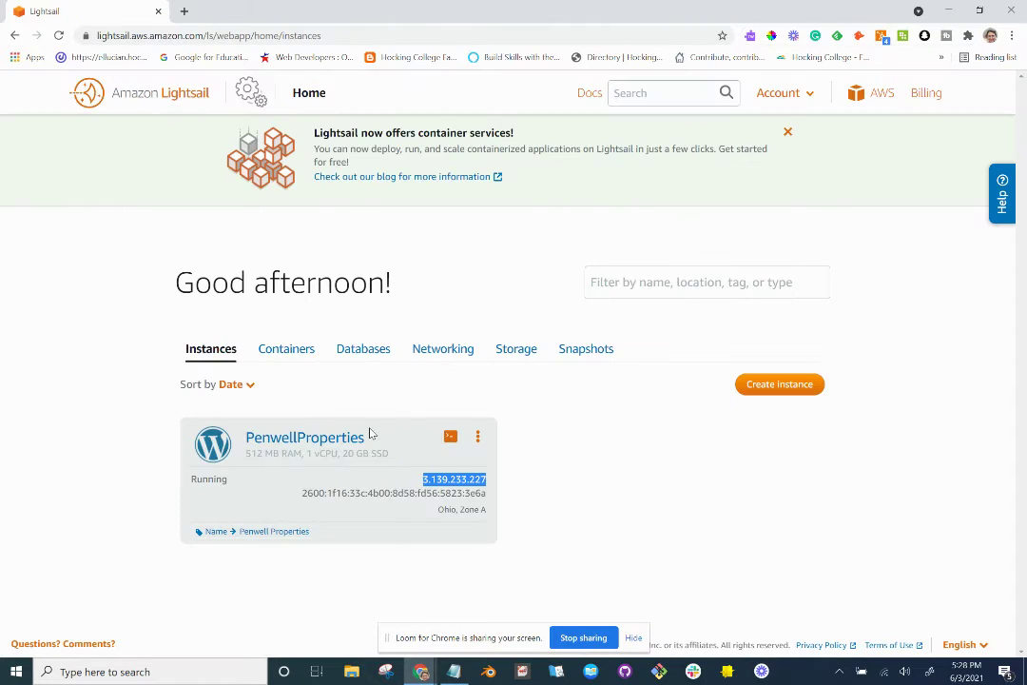
pyautogui.click(370, 434)
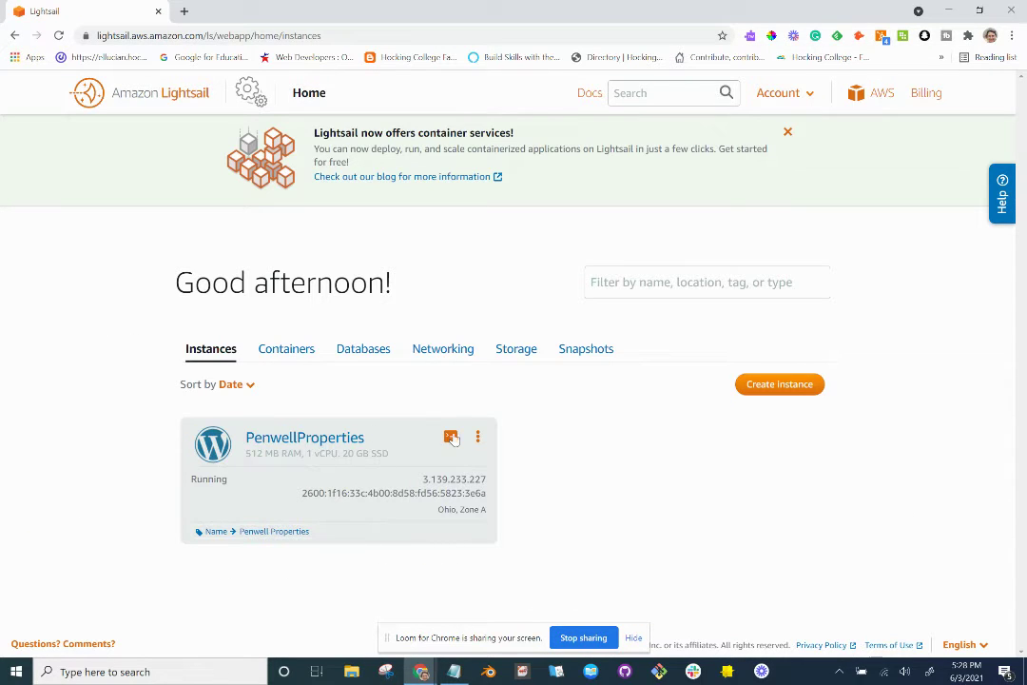
# Delete the unattached StaticIp-1 from Lightsail's Networking tab.
pyautogui.click(435, 349)
pyautogui.scroll(-1, 435, 354)
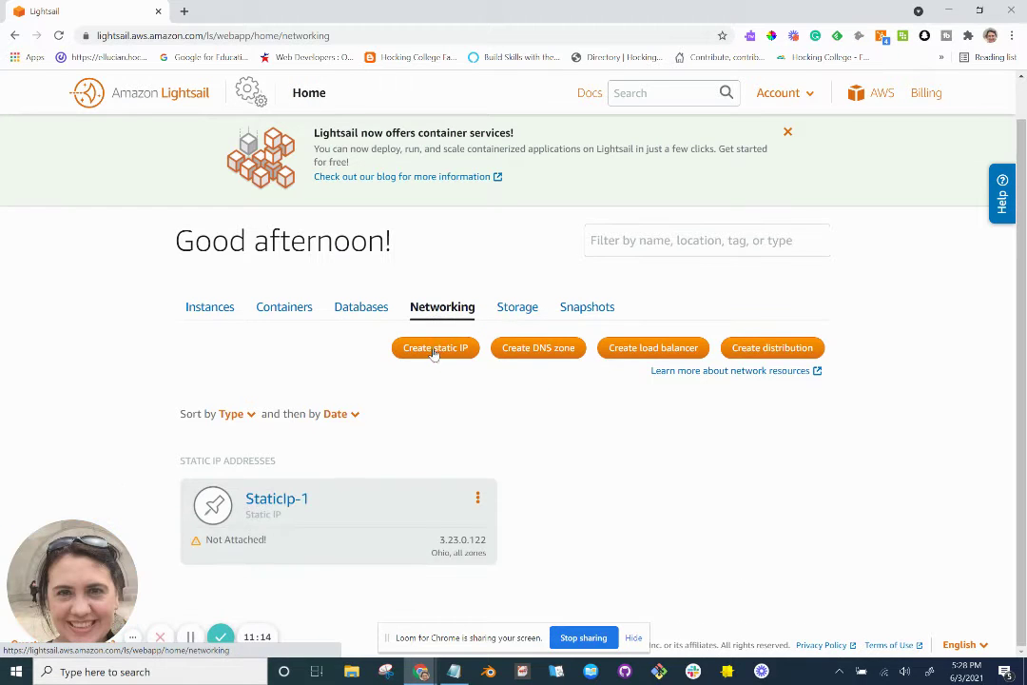
pyautogui.click(478, 501)
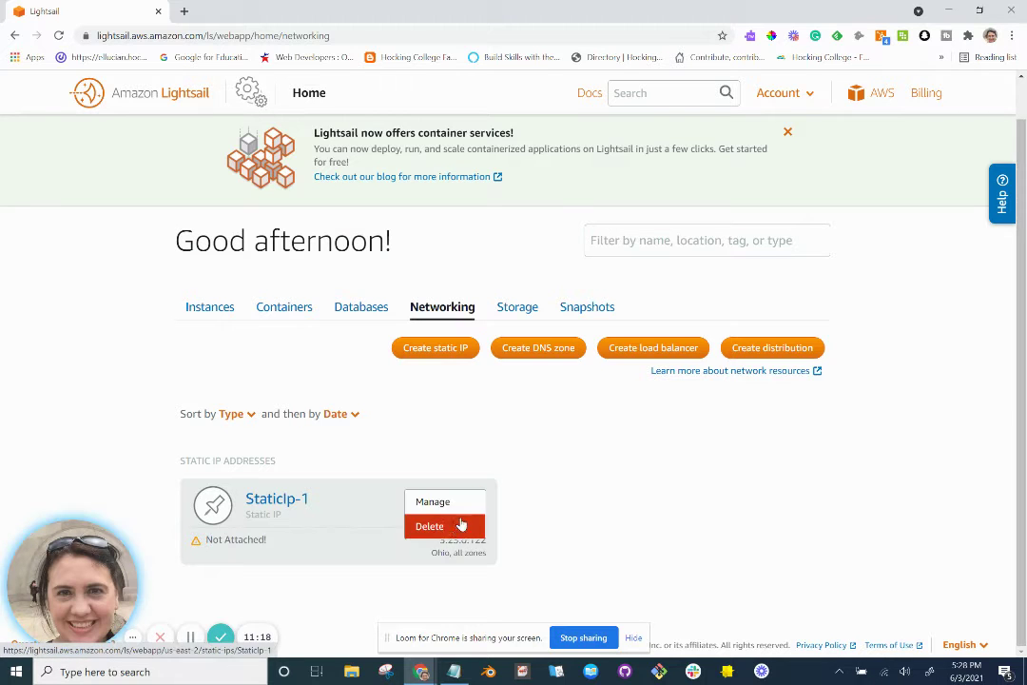
pyautogui.click(454, 529)
pyautogui.click(579, 268)
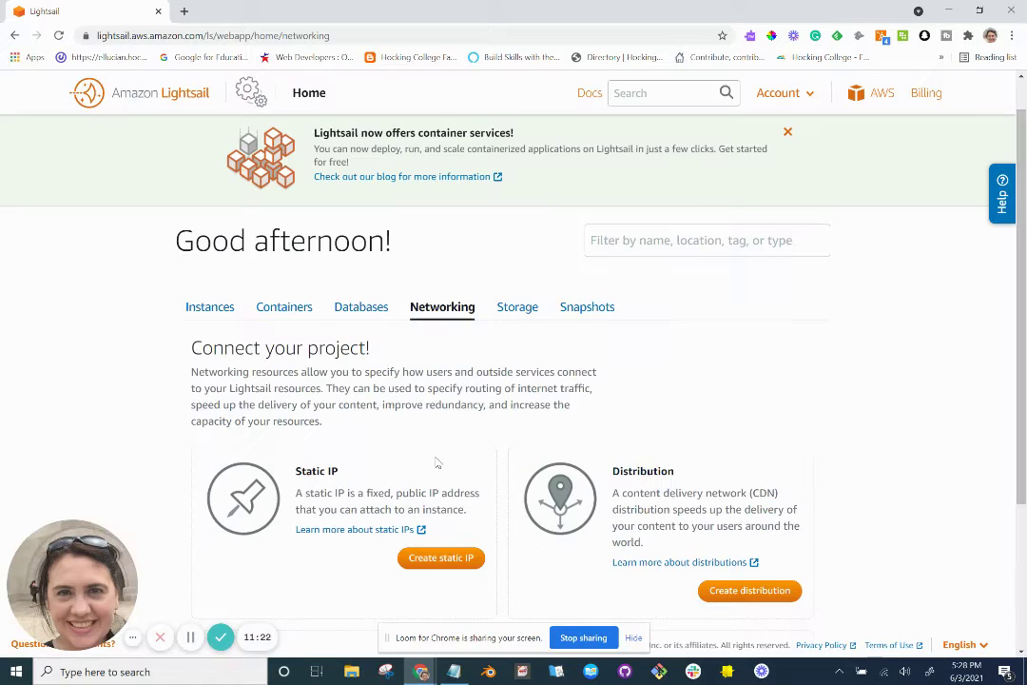
pyautogui.scroll(-1, 446, 506)
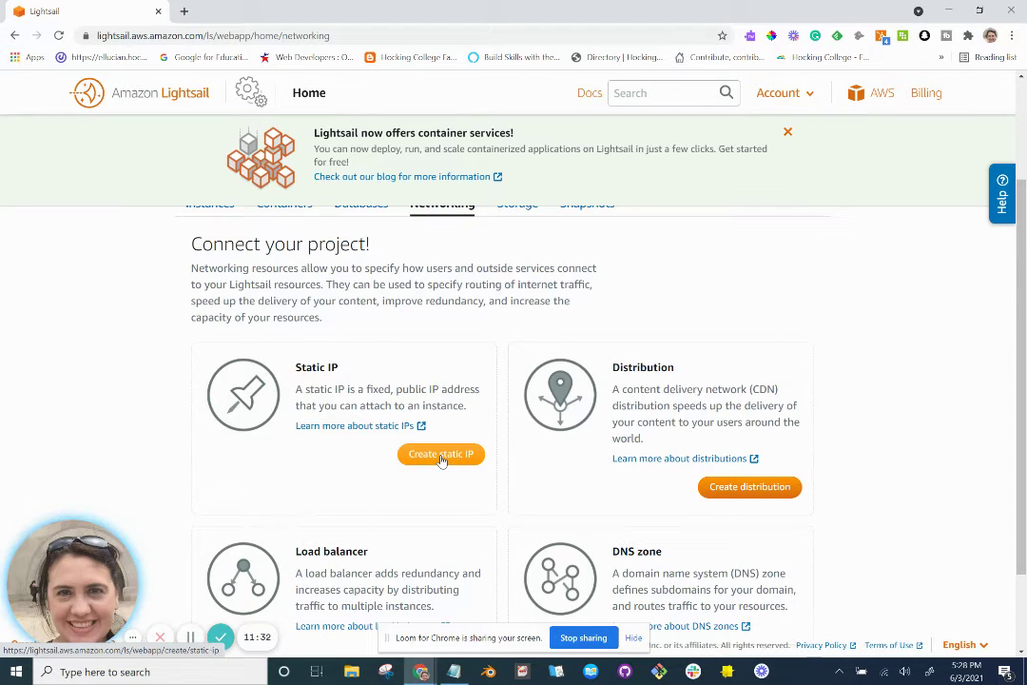
pyautogui.hotkey('alt', 'Tab')
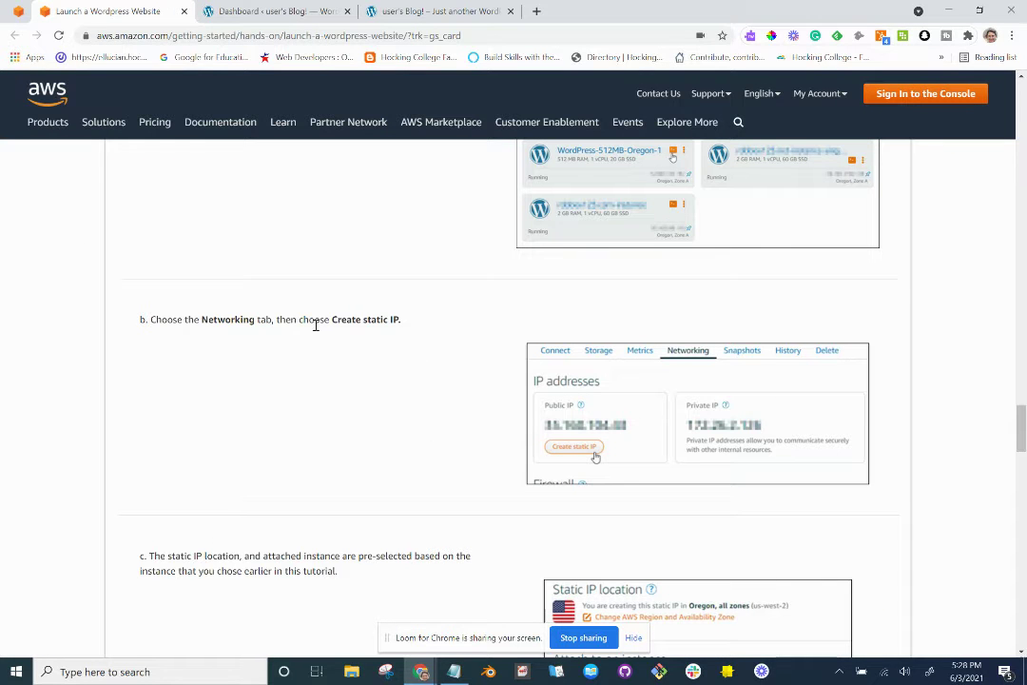
pyautogui.hotkey('alt', 'Tab')
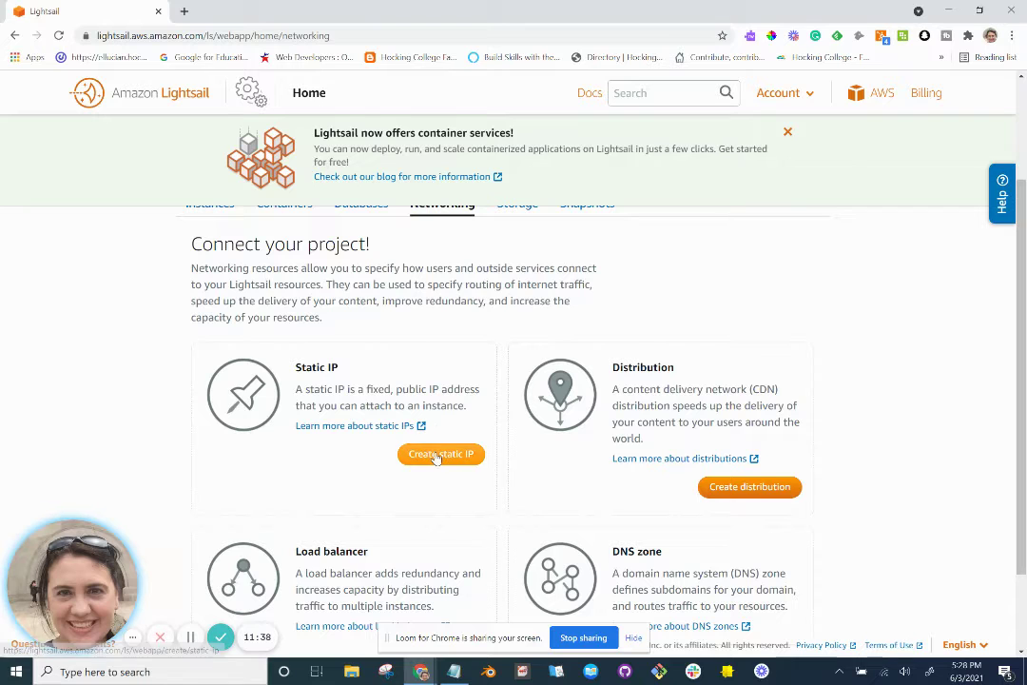
# Start a new static IP while reviewing the tutorial's static IP instructions.
pyautogui.click(436, 455)
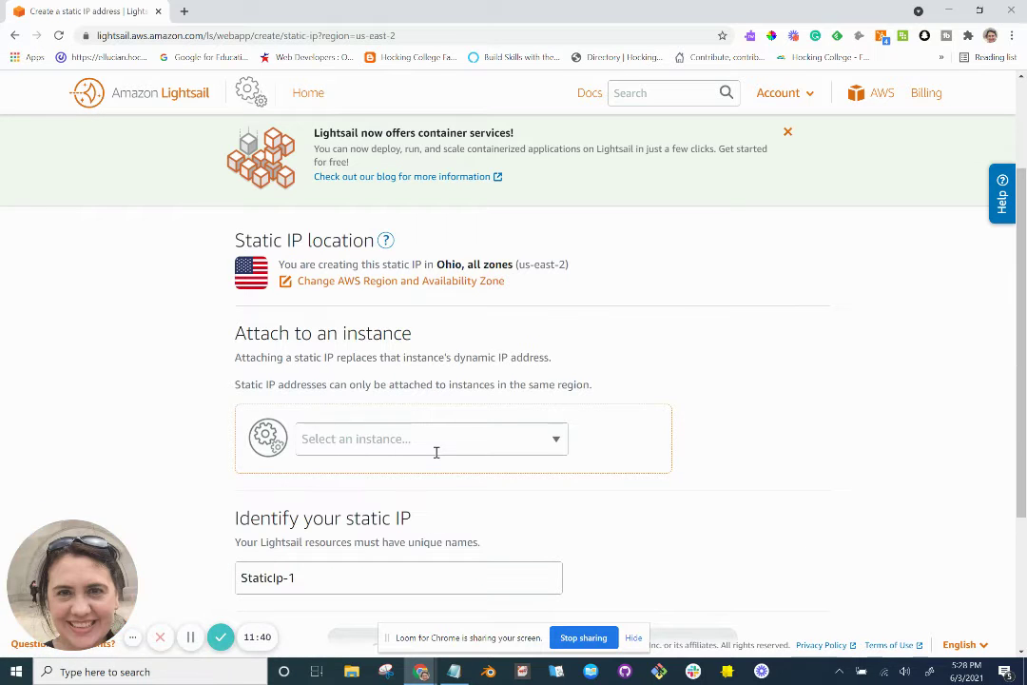
pyautogui.hotkey('alt', 'Tab')
pyautogui.scroll(-3, 436, 457)
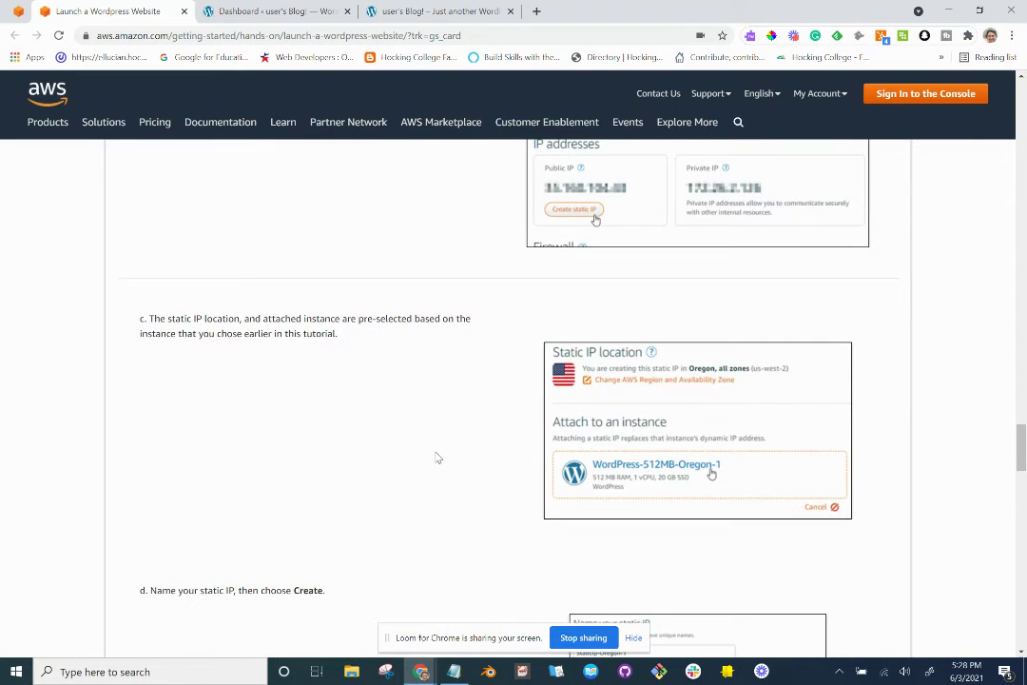
pyautogui.scroll(-1, 438, 458)
pyautogui.scroll(1, 436, 457)
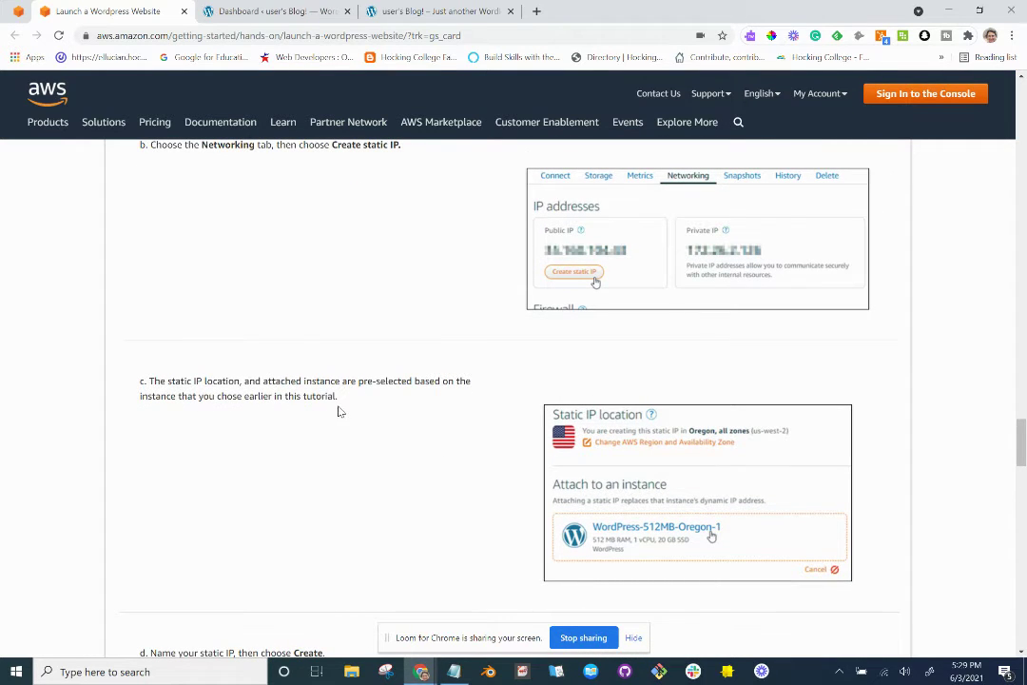
pyautogui.scroll(-1, 348, 412)
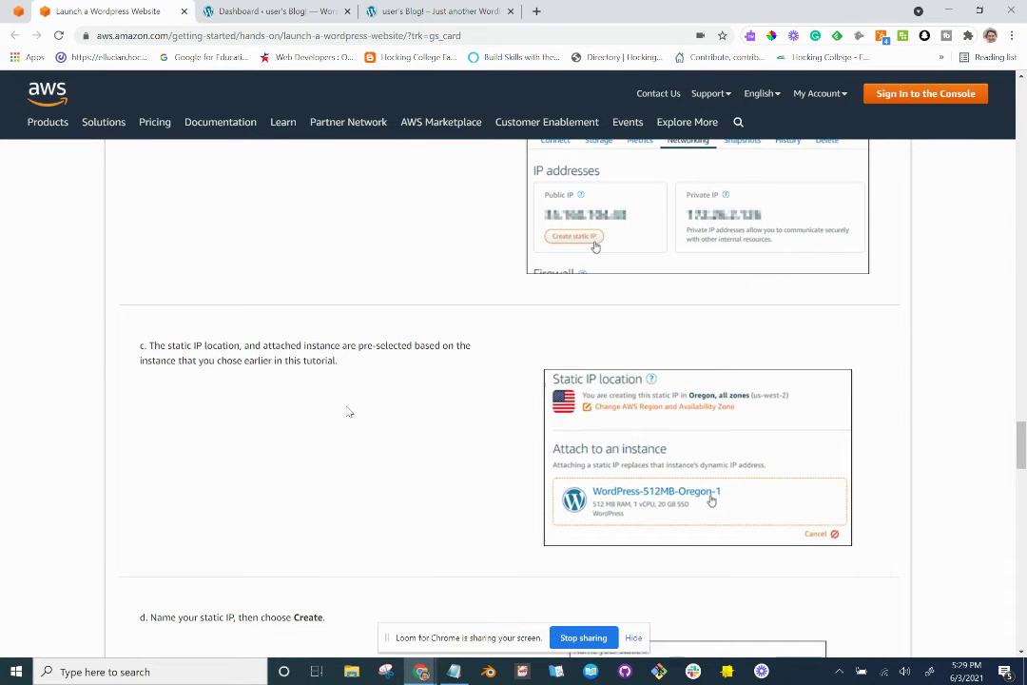
pyautogui.hotkey('alt', 'Tab')
# Choose PenwellProperties as the static IP's attached instance and check the tutorial's naming step.
pyautogui.click(356, 439)
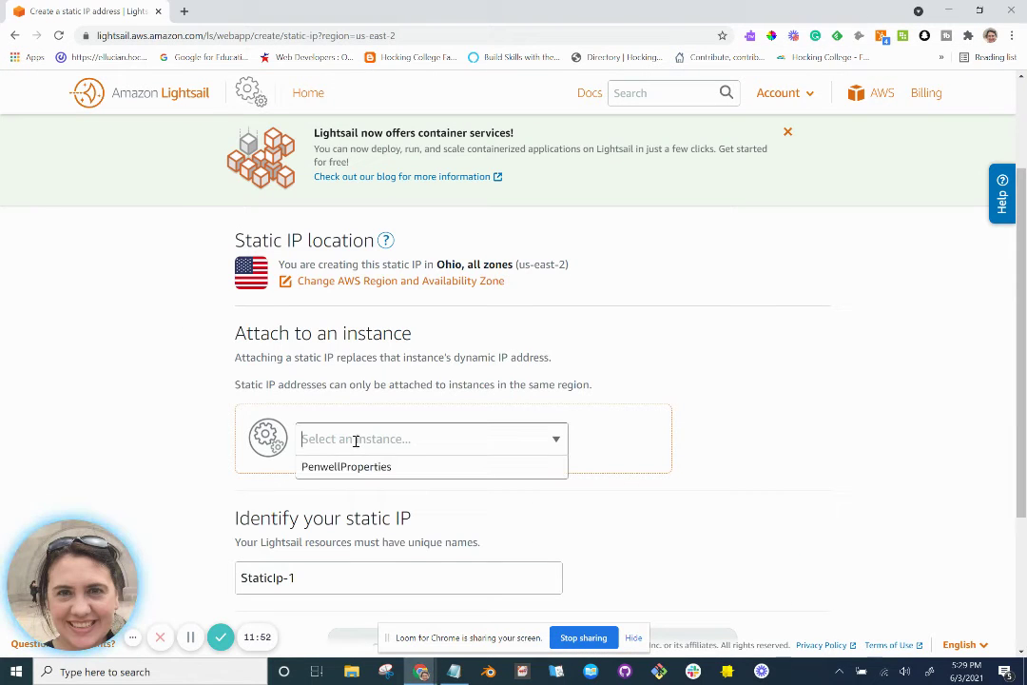
pyautogui.click(352, 467)
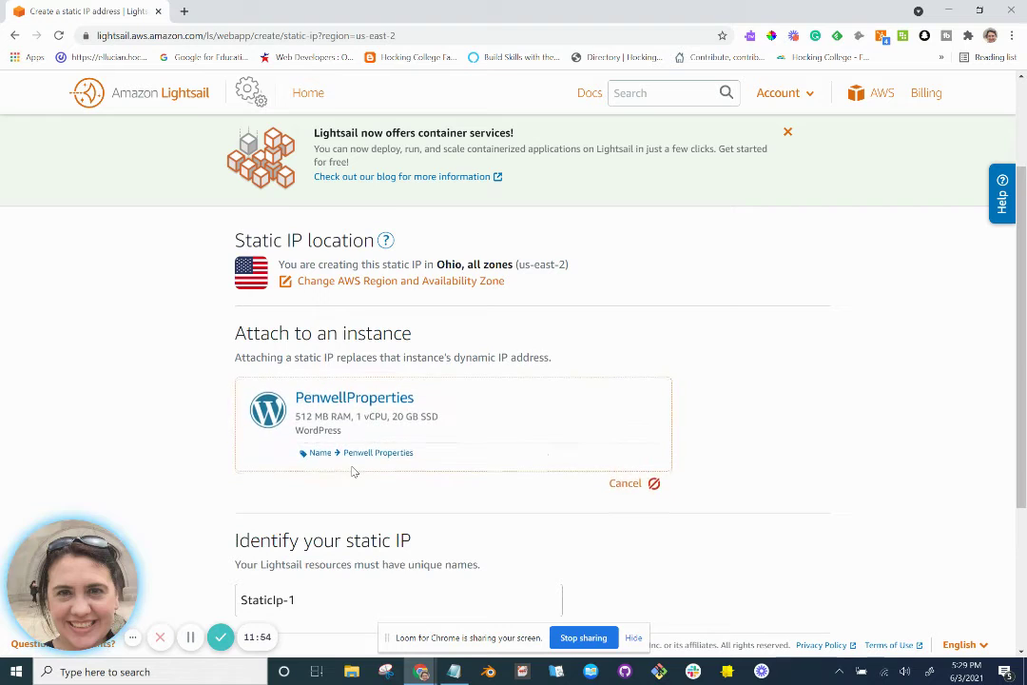
pyautogui.scroll(-1, 352, 468)
pyautogui.scroll(-1, 351, 466)
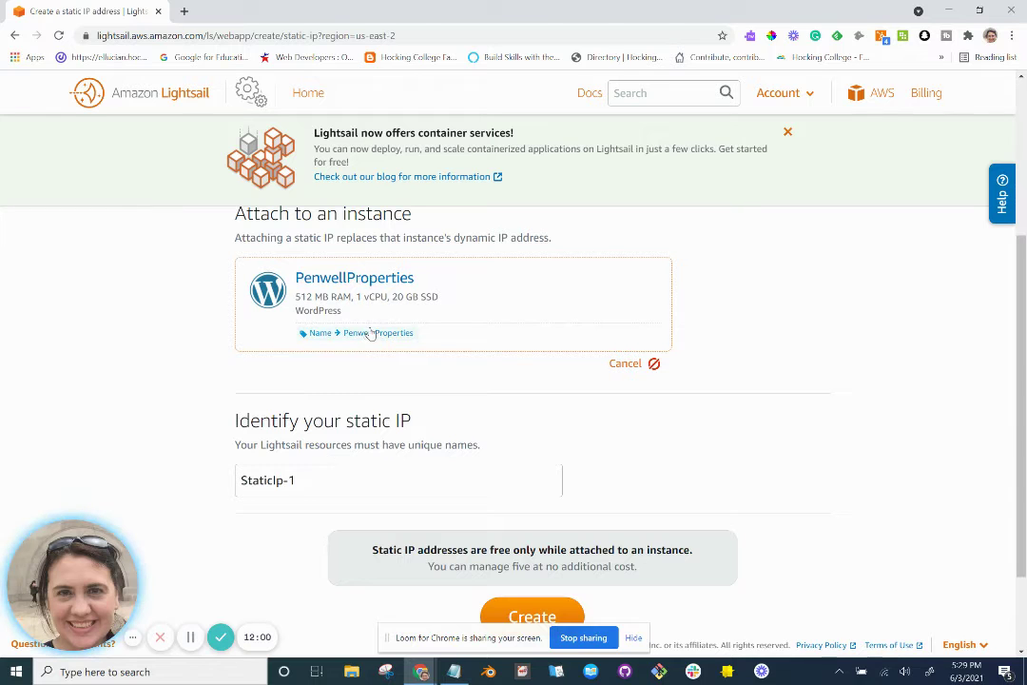
pyautogui.scroll(-1, 366, 412)
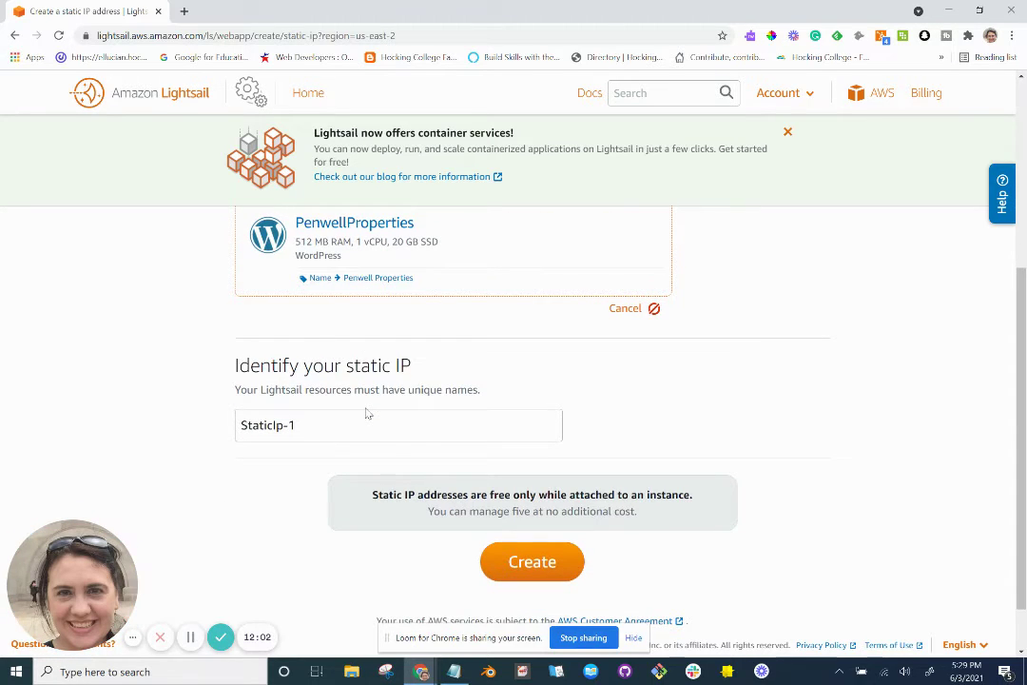
pyautogui.hotkey('alt', 'Tab')
pyautogui.scroll(-3, 368, 413)
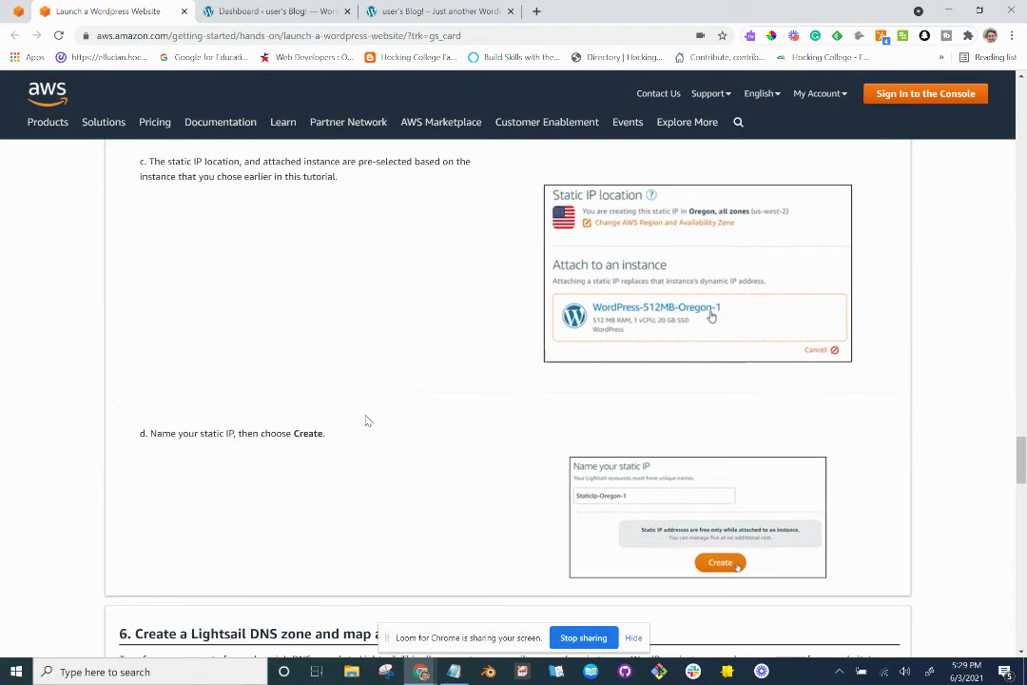
pyautogui.hotkey('alt', 'Tab')
# Create the static IP named PenwellProperties1, since PenwellProperties was already taken.
pyautogui.tripleClick(359, 431)
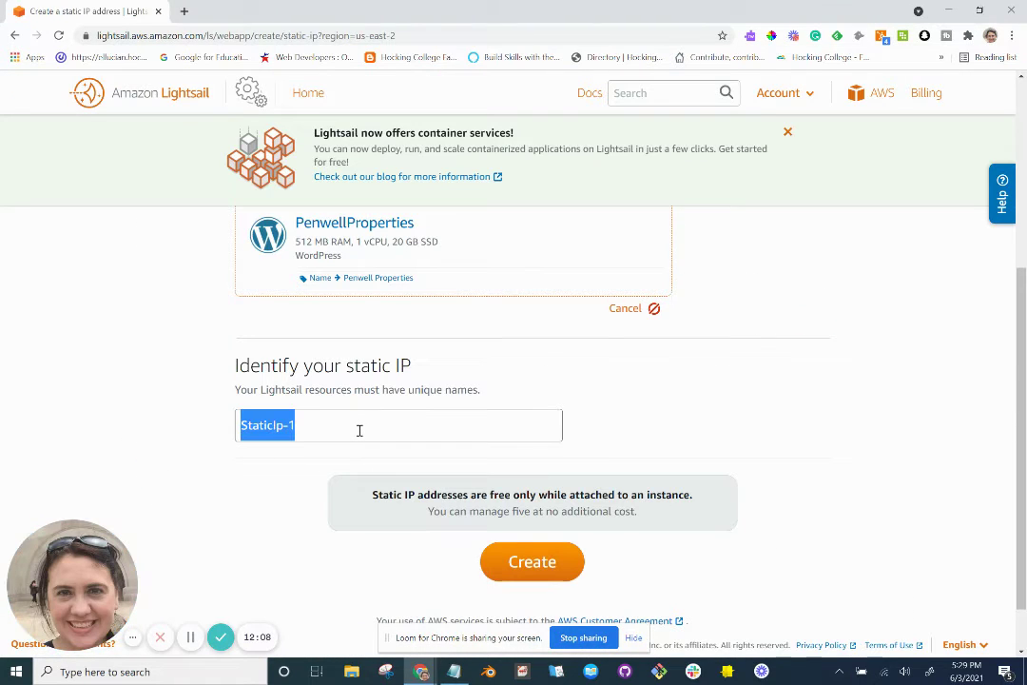
pyautogui.write('PenwellP')
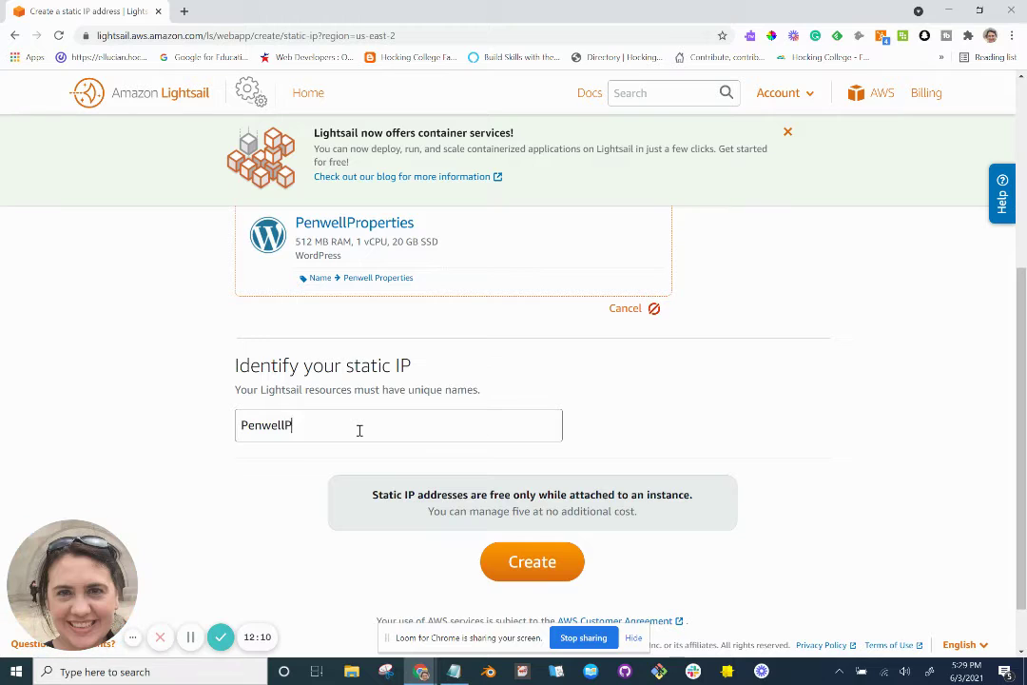
pyautogui.write('roperties')
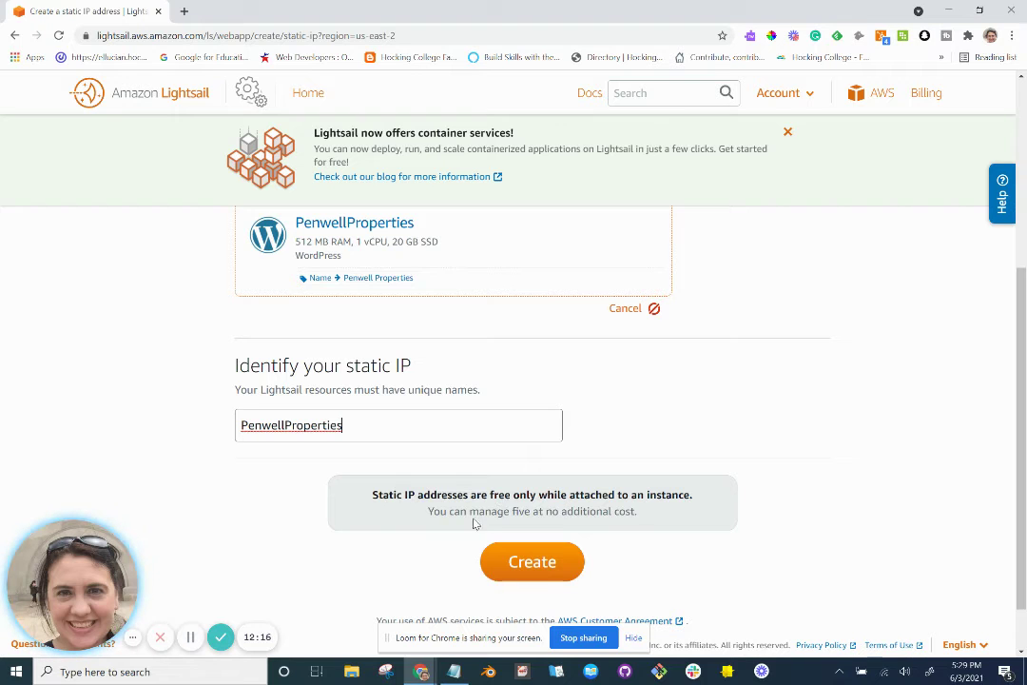
pyautogui.scroll(-1, 444, 538)
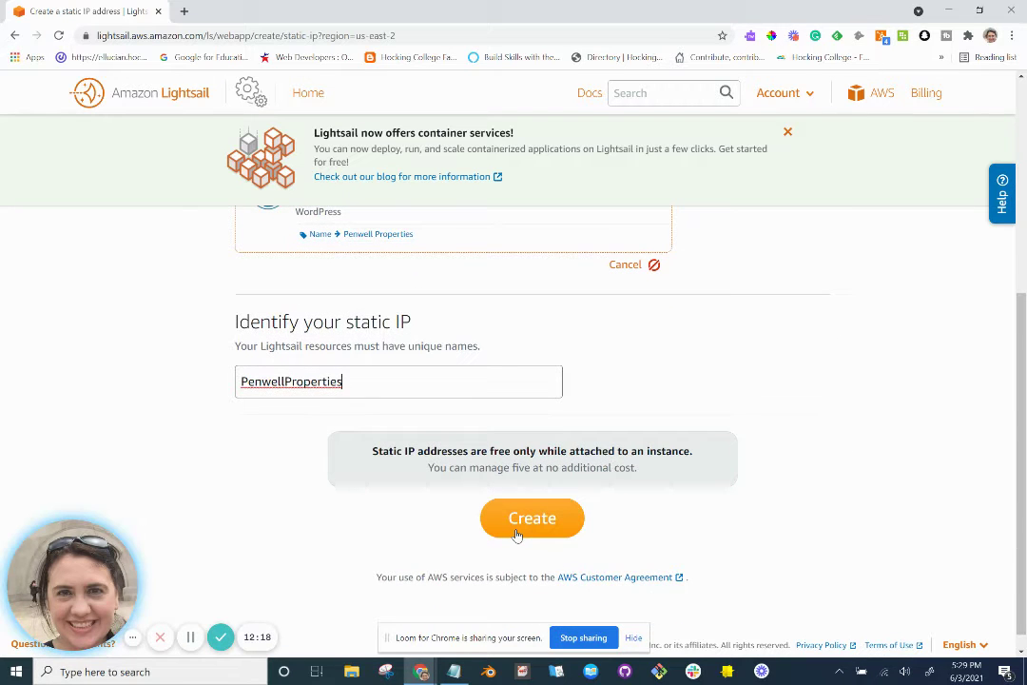
pyautogui.hotkey('alt', 'Tab')
pyautogui.hotkey('alt', 'Tab')
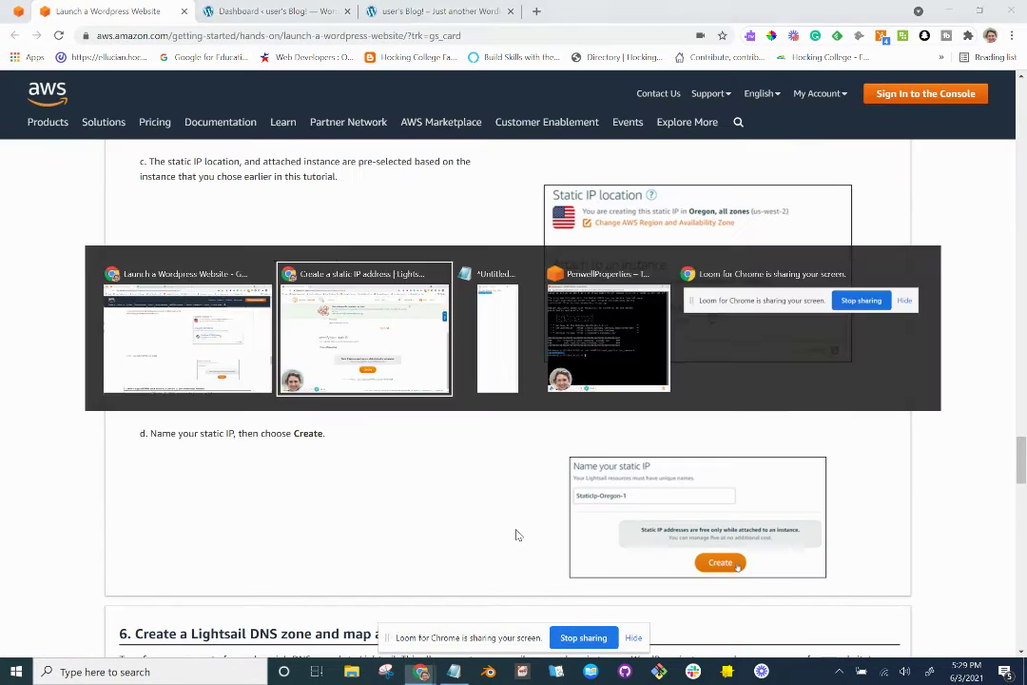
pyautogui.click(516, 533)
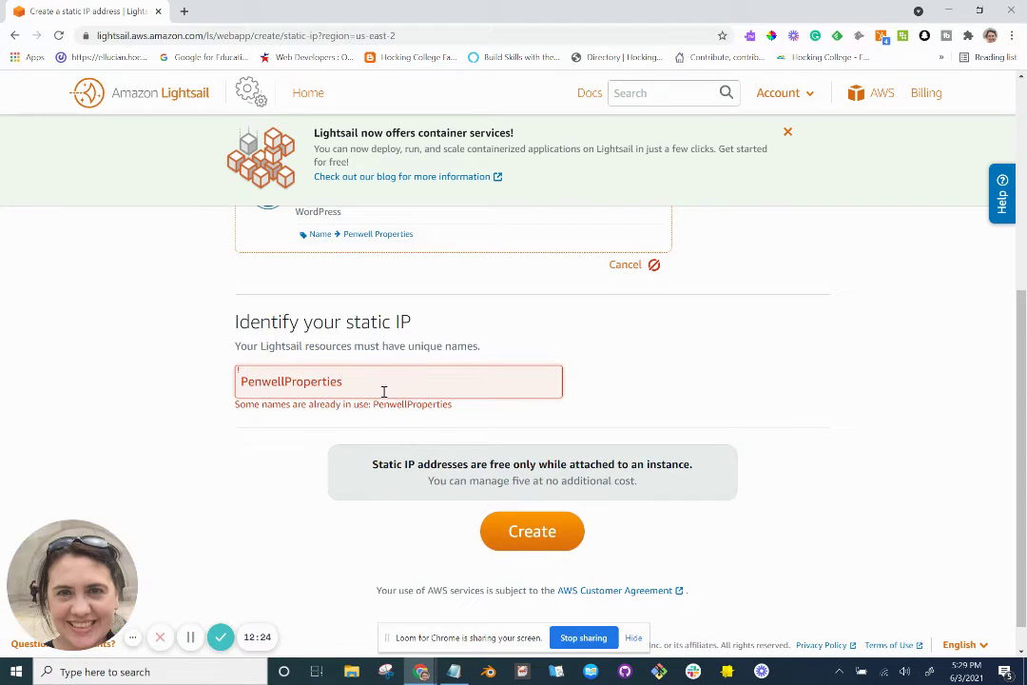
pyautogui.write('1')
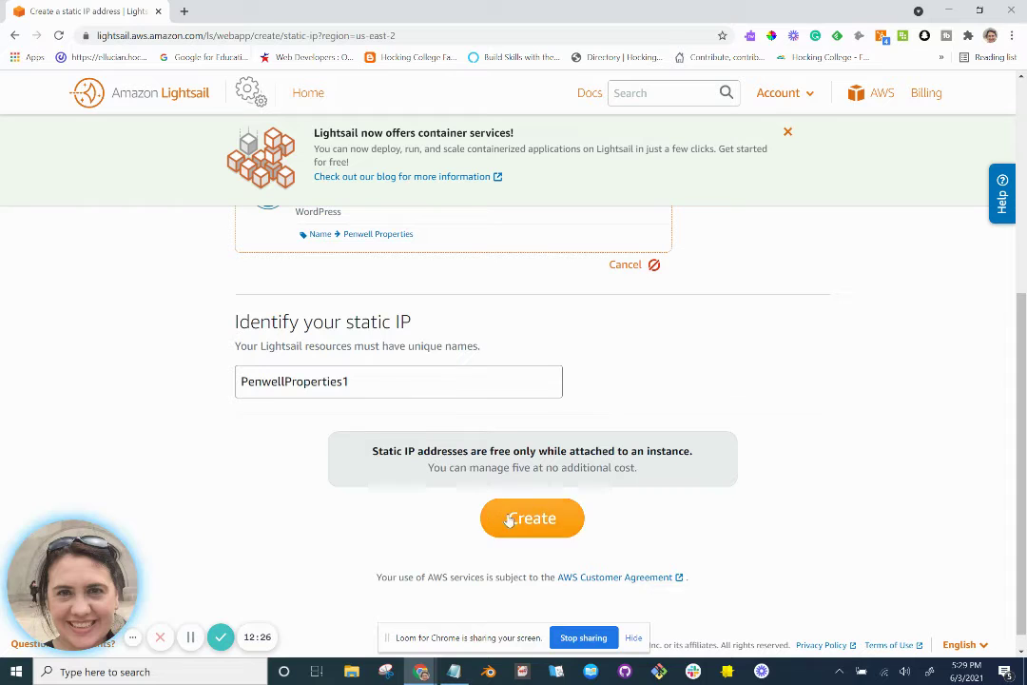
pyautogui.click(508, 519)
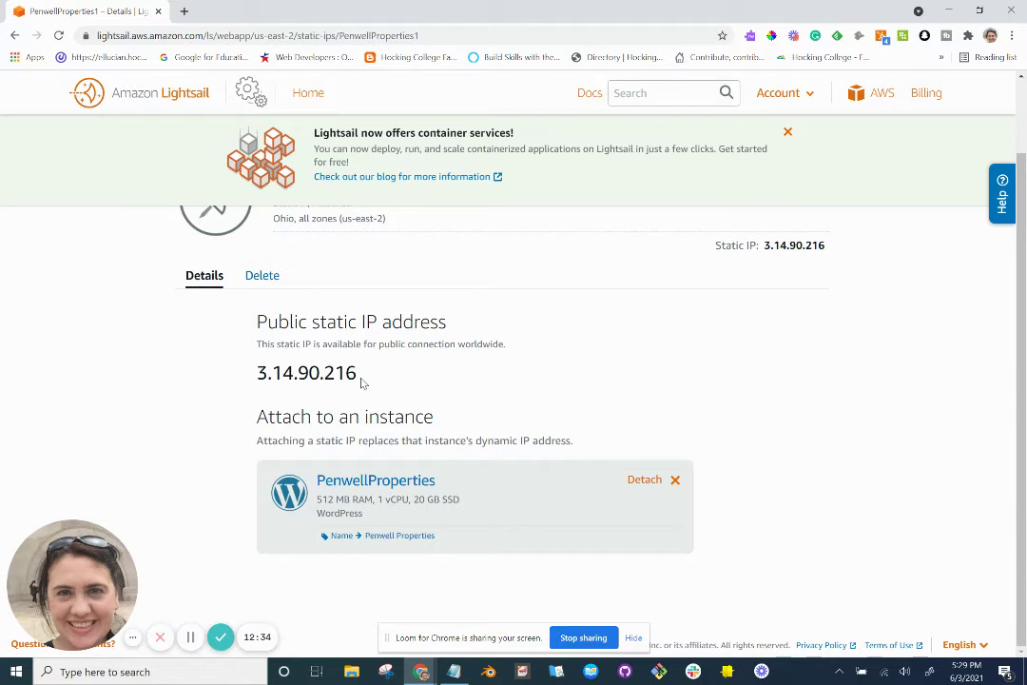
# Load the blog in a new tab at the new static IP 3.14.90.216.
pyautogui.moveTo(360, 381); pyautogui.dragTo(257, 370)
pyautogui.hotkey('ctrl', 'c')
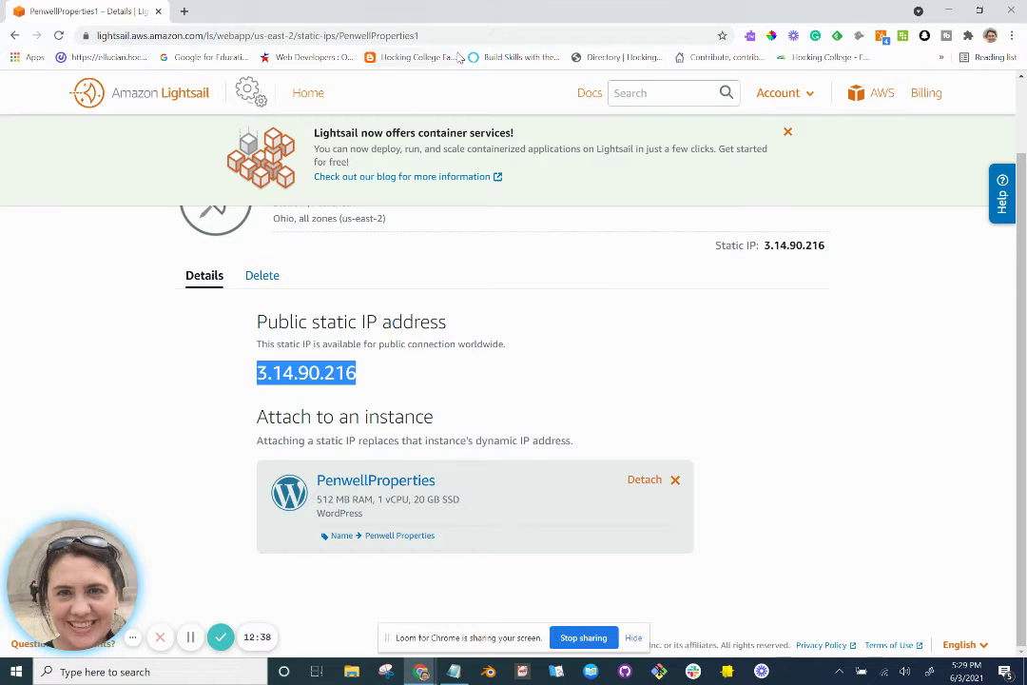
pyautogui.click(183, 11)
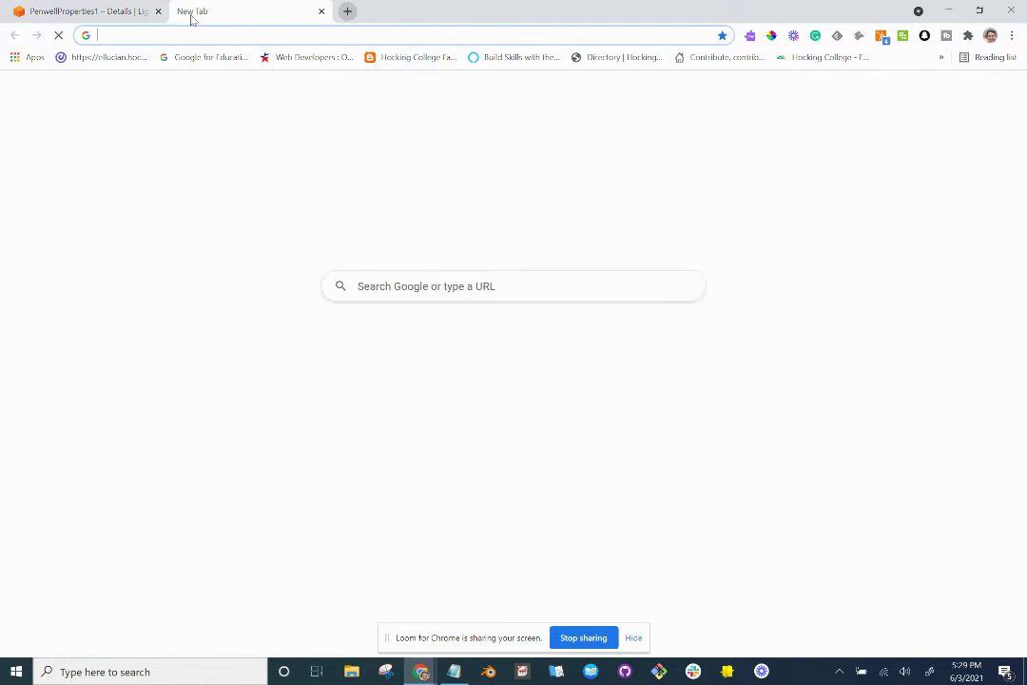
pyautogui.hotkey('ctrl', 'v')
pyautogui.press('Return')
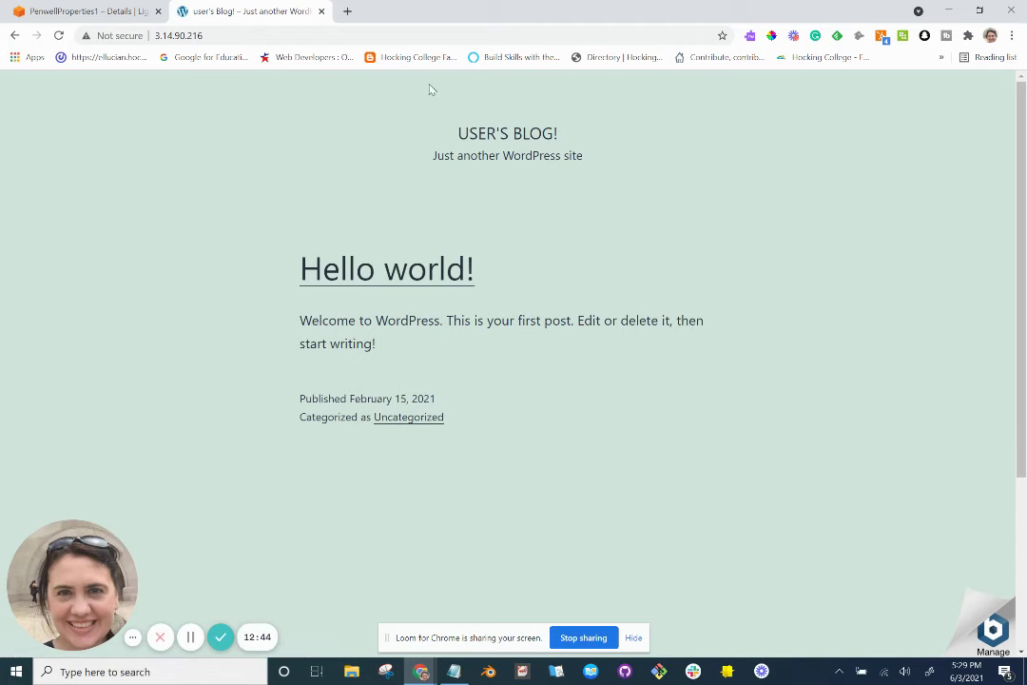
# Close the blog tab at the old 3.139.233.227 address and return to Lightsail.
pyautogui.click(321, 11)
pyautogui.hotkey('alt', 'Tab')
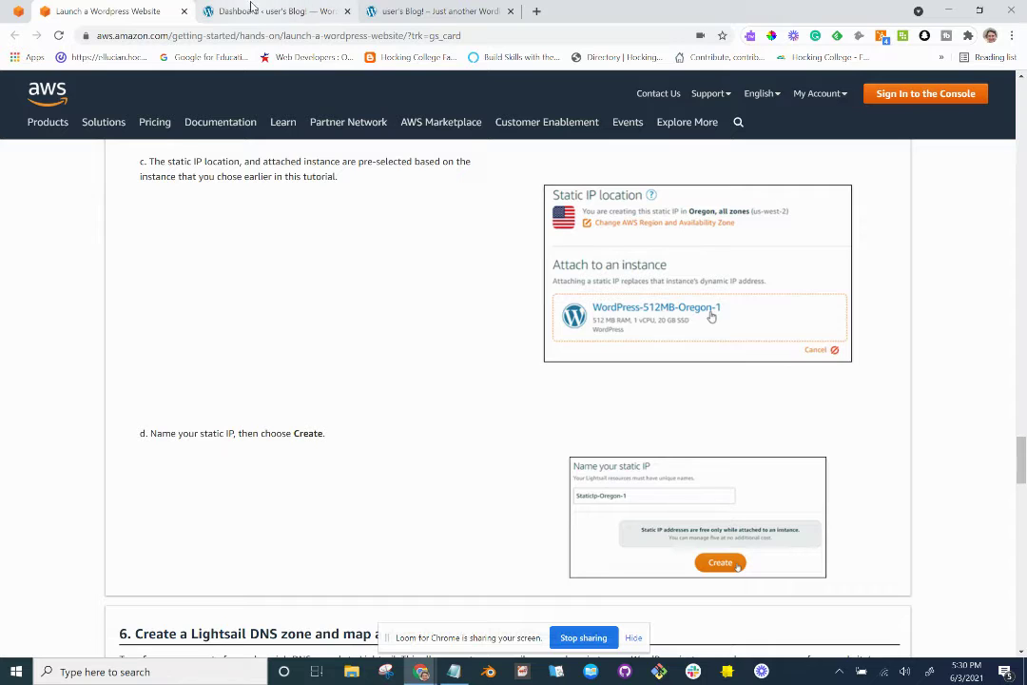
pyautogui.click(271, 10)
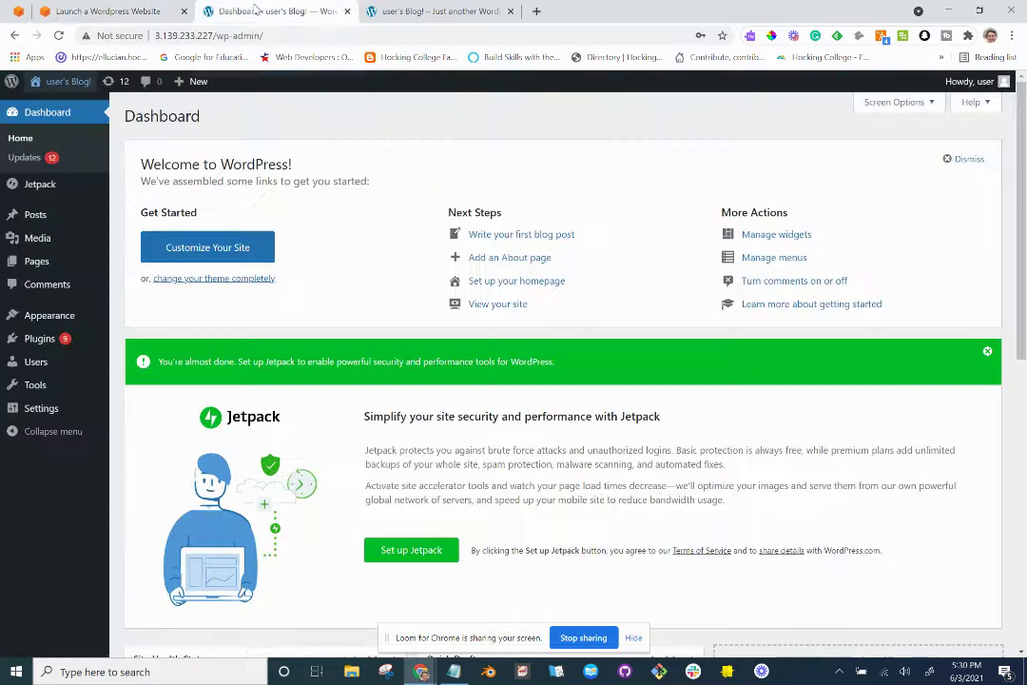
pyautogui.click(427, 13)
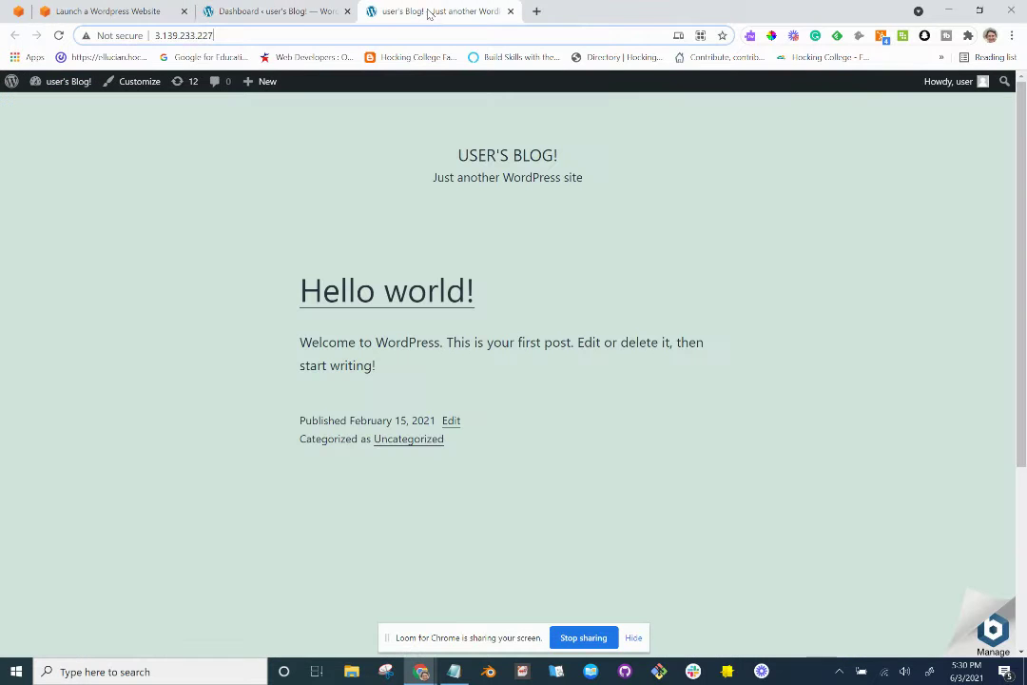
pyautogui.click(59, 36)
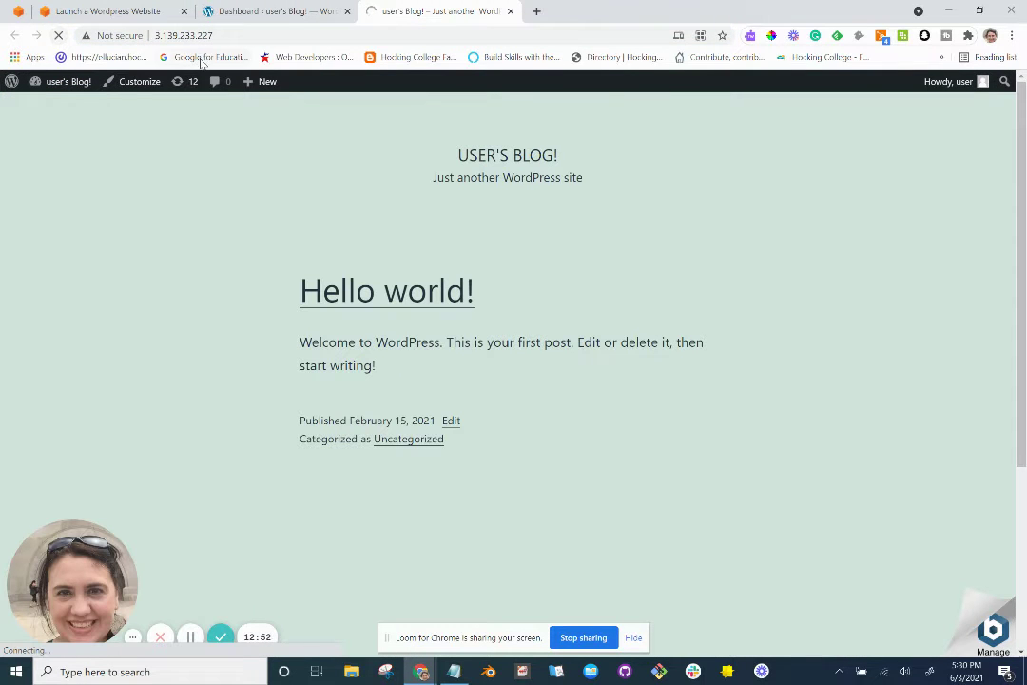
pyautogui.click(511, 11)
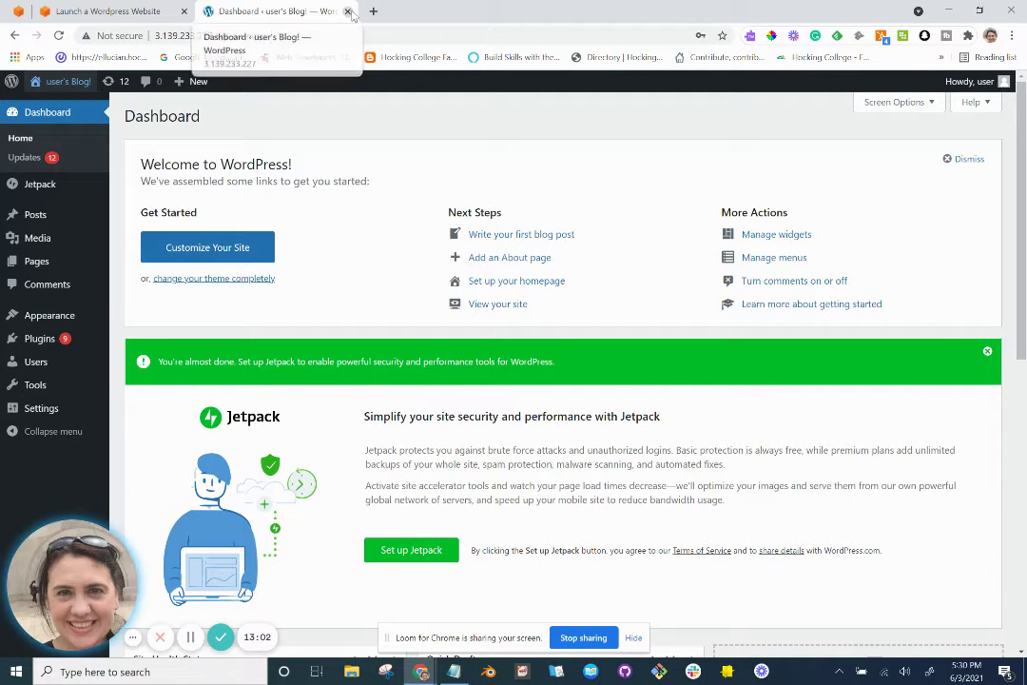
pyautogui.hotkey('alt', 'Tab')
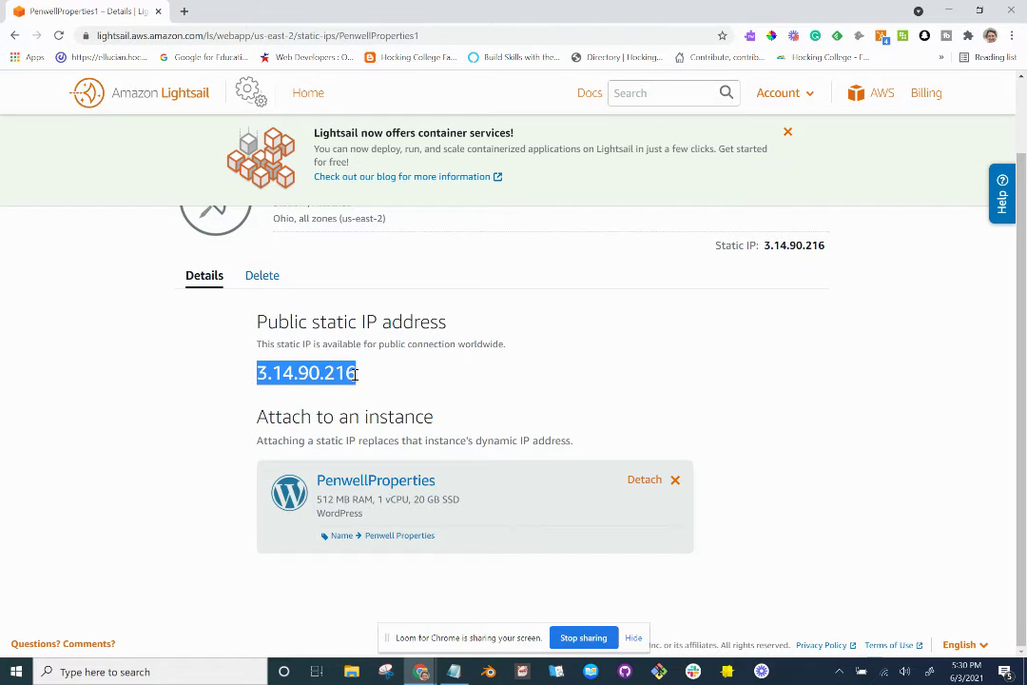
pyautogui.hotkey('alt', 'Tab')
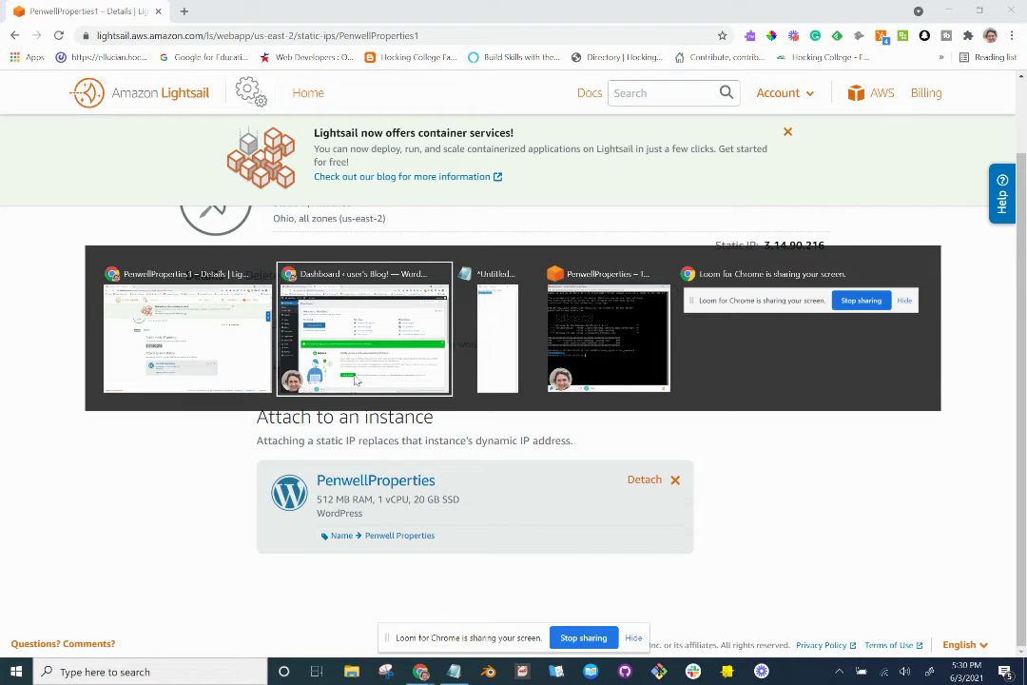
pyautogui.hotkey('alt', 'Tab')
pyautogui.hotkey('alt', 'Tab')
# Scroll the WordPress tutorial down to section 6, Create a Lightsail DNS zone.
pyautogui.click(86, 23)
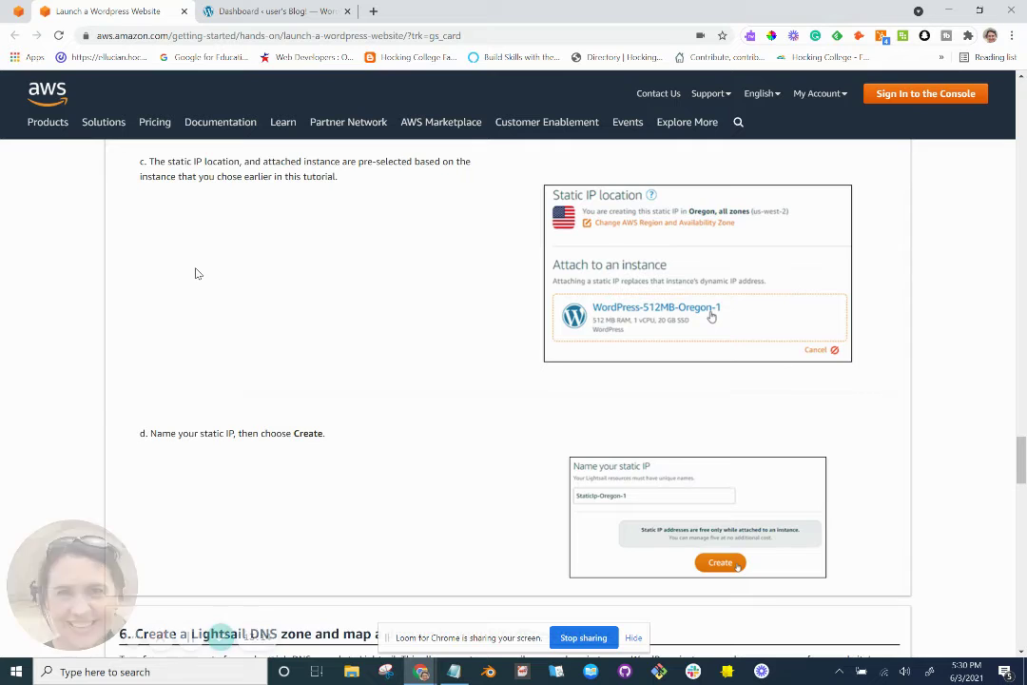
pyautogui.scroll(-3, 195, 274)
pyautogui.scroll(-1, 195, 274)
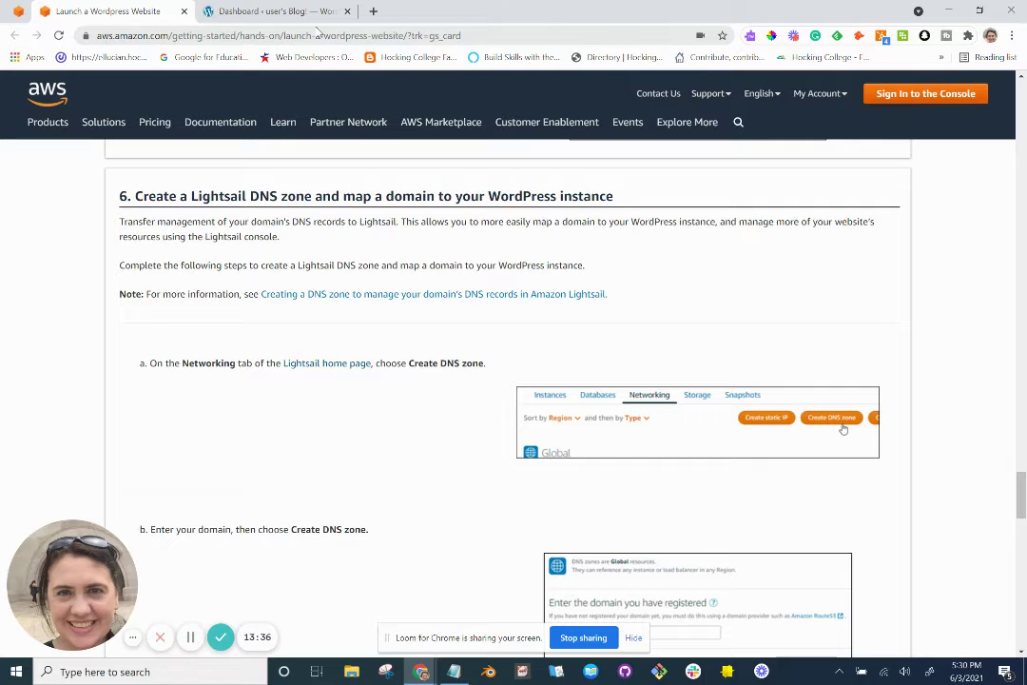
pyautogui.moveTo(469, 39); pyautogui.dragTo(136, 38)
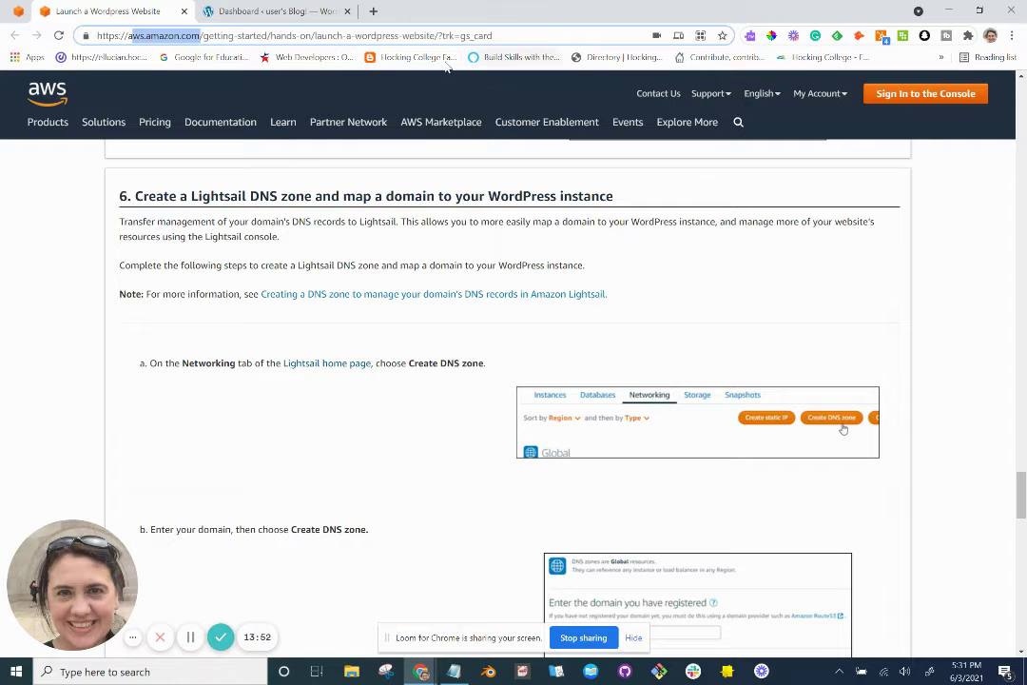
pyautogui.click(375, 13)
# In a new tab, visit bytesandbits.org and then prettynerdysocialmedia.com.
pyautogui.write('bytesandbits.org')
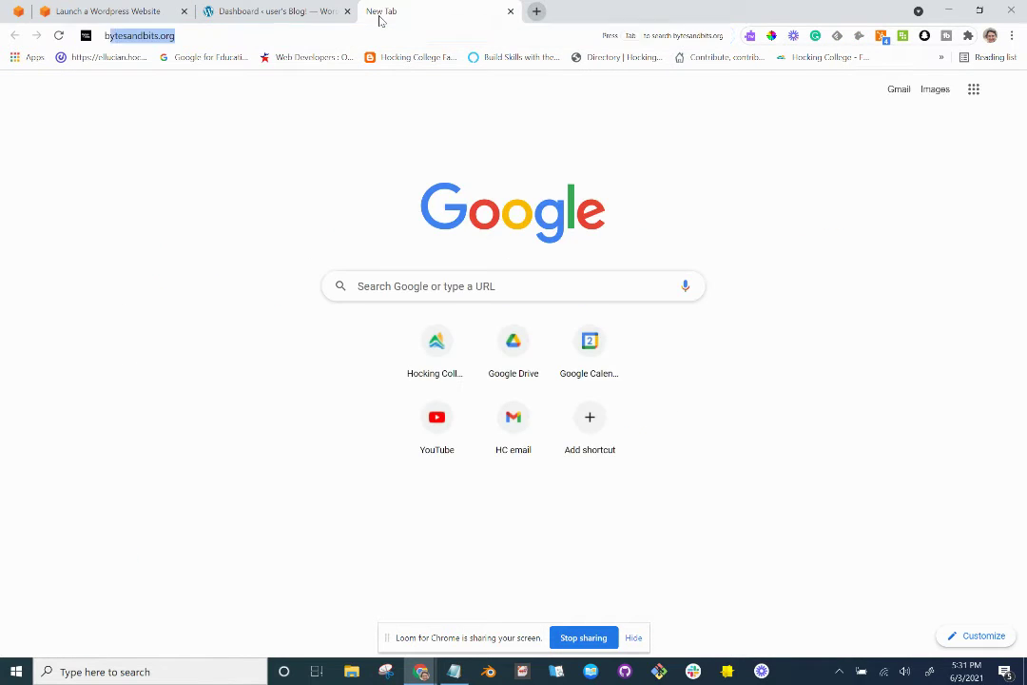
pyautogui.press('Return')
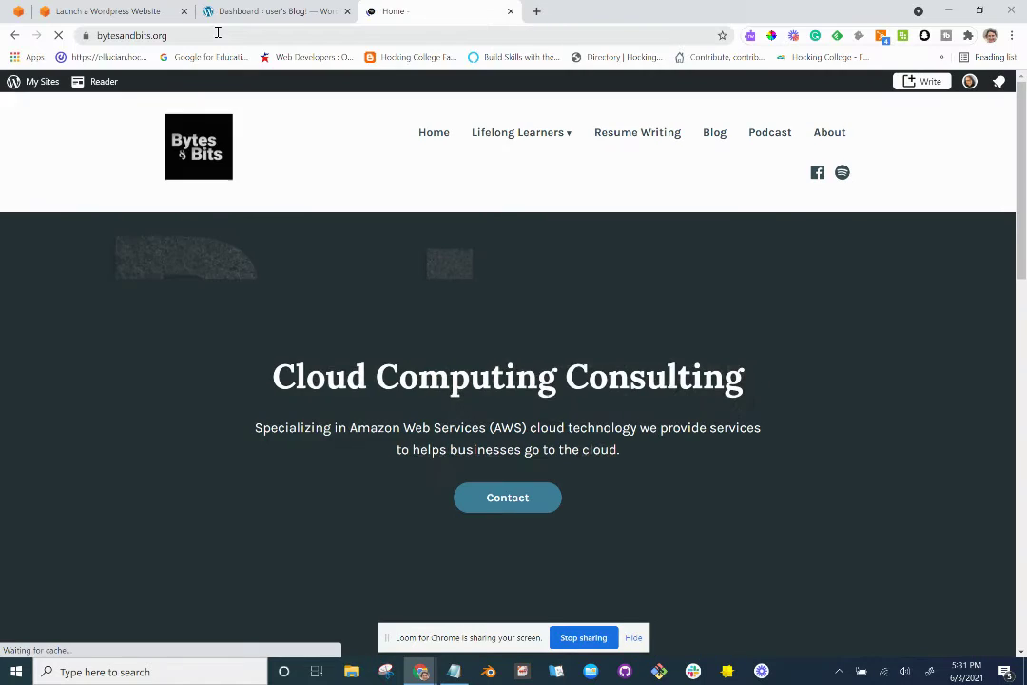
pyautogui.moveTo(217, 33); pyautogui.dragTo(102, 41)
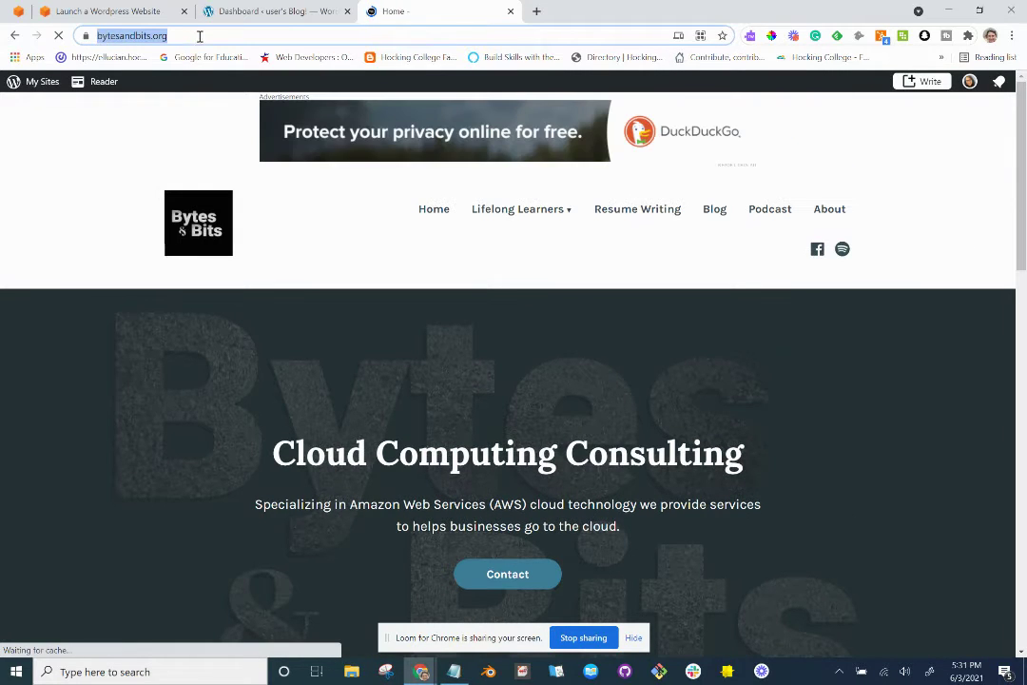
pyautogui.press('Return')
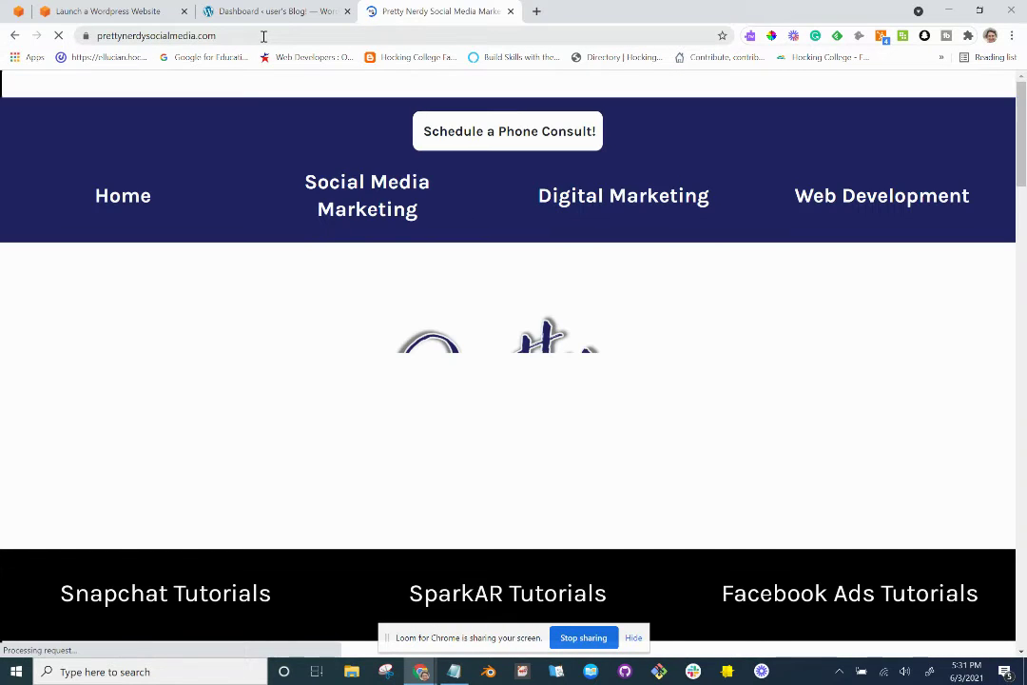
pyautogui.moveTo(198, 40); pyautogui.dragTo(111, 42)
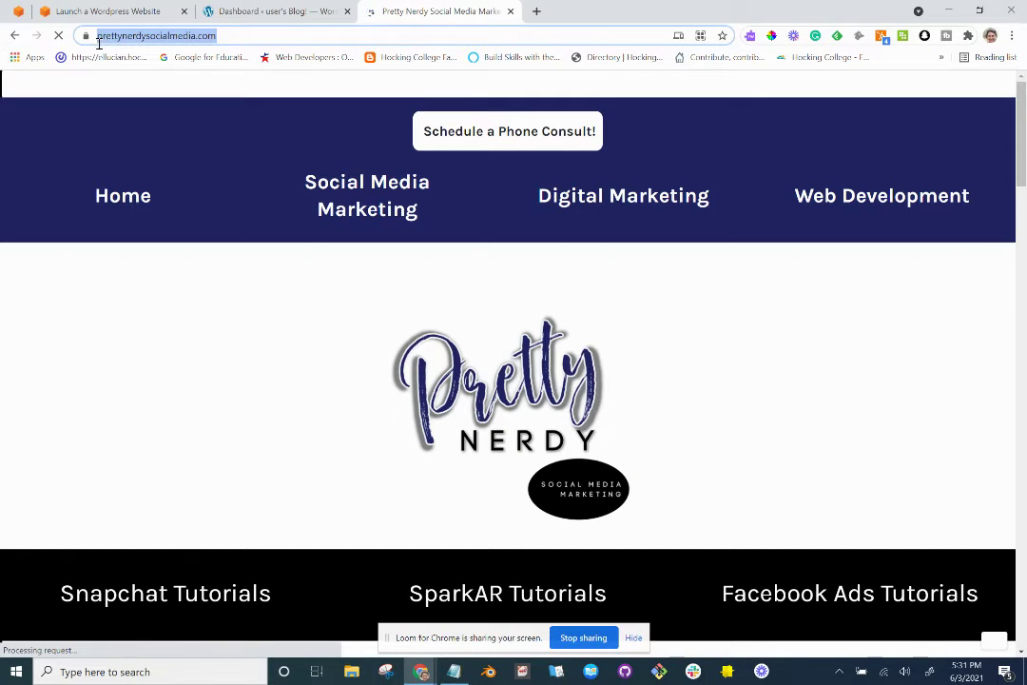
pyautogui.click(326, 199)
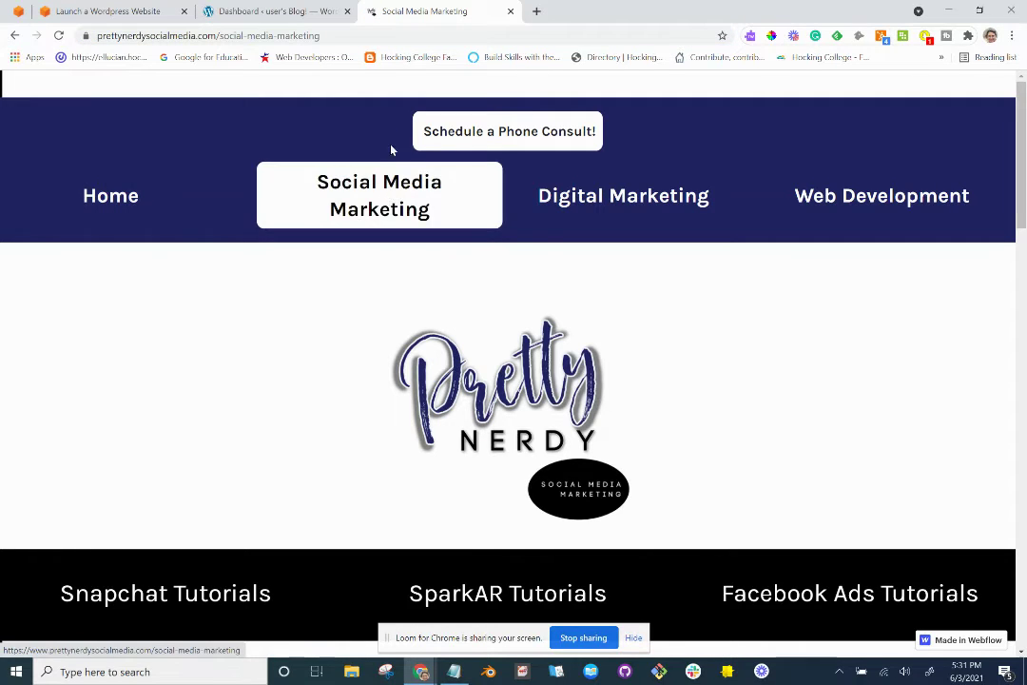
pyautogui.moveTo(334, 35); pyautogui.dragTo(273, 38)
pyautogui.moveTo(385, 34); pyautogui.dragTo(211, 50)
pyautogui.click(254, 34)
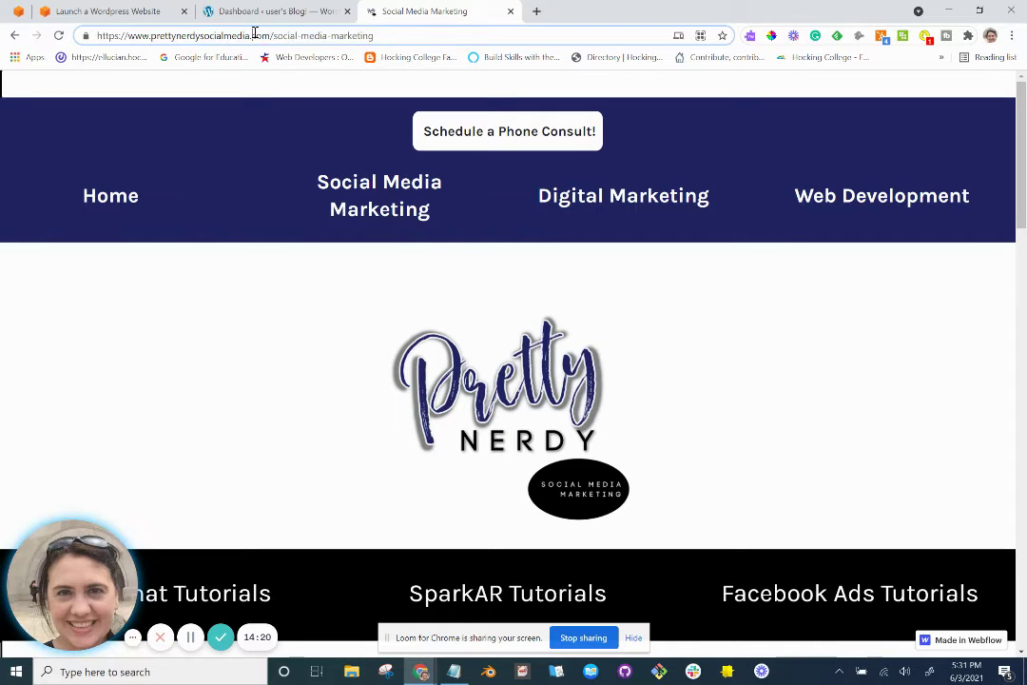
pyautogui.moveTo(272, 36); pyautogui.dragTo(130, 38)
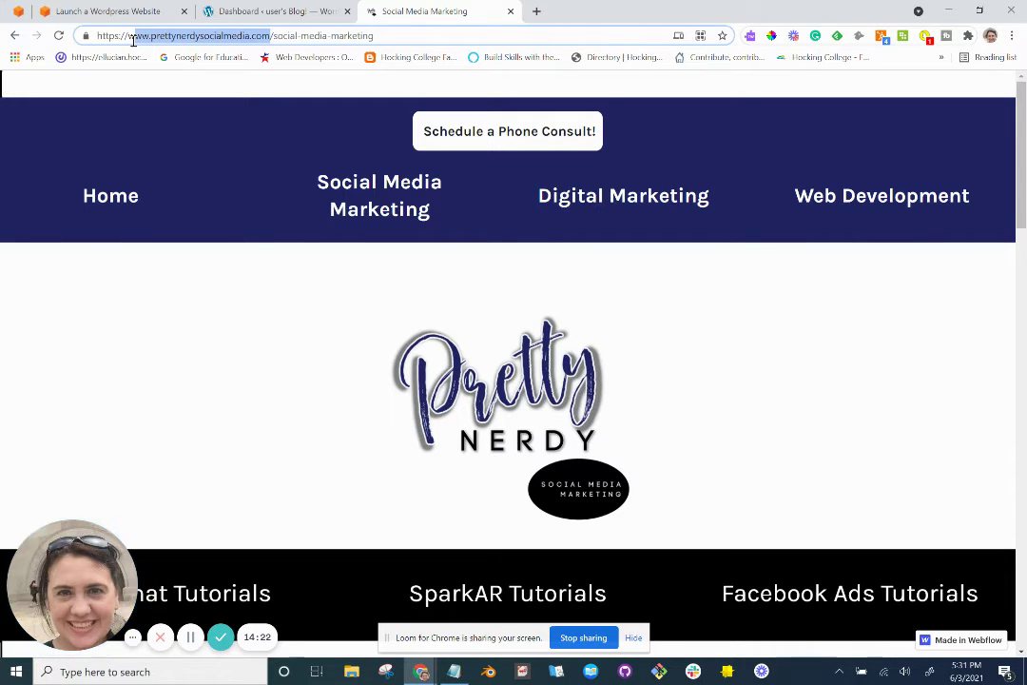
pyautogui.click(177, 36)
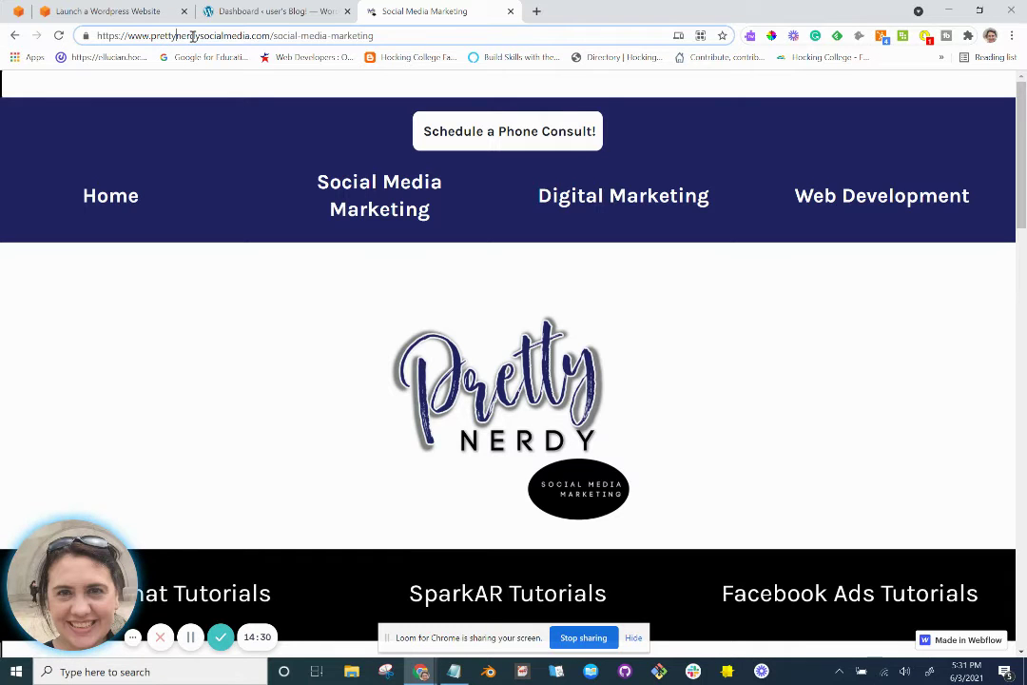
# Return to the WordPress tutorial tab at the DNS zone section.
pyautogui.hotkey('alt', 'Tab')
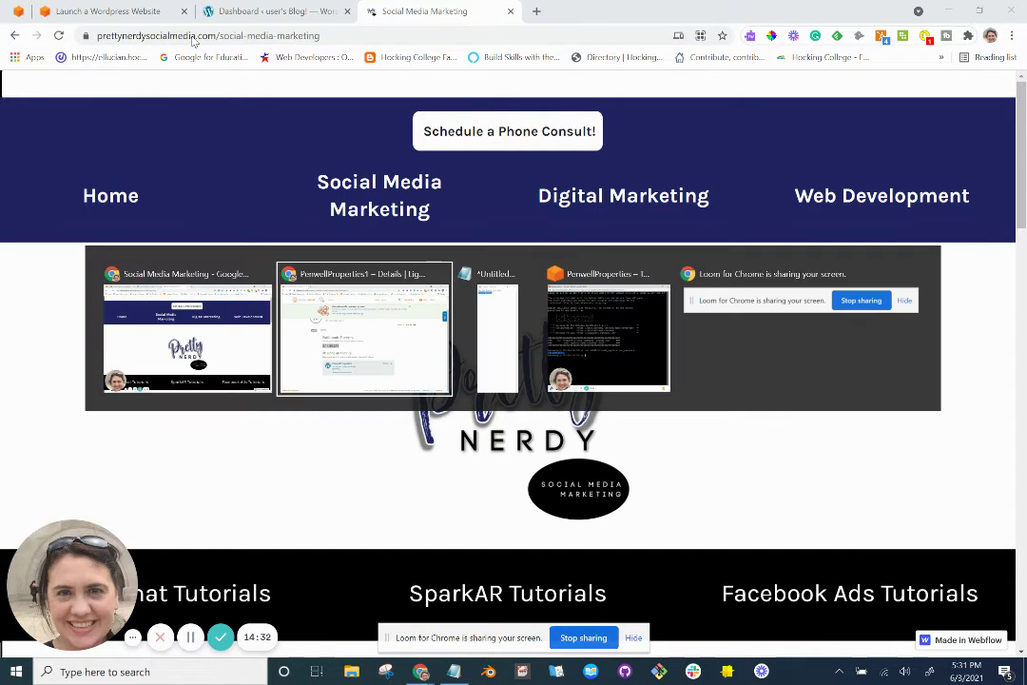
pyautogui.hotkey('alt', 'Tab')
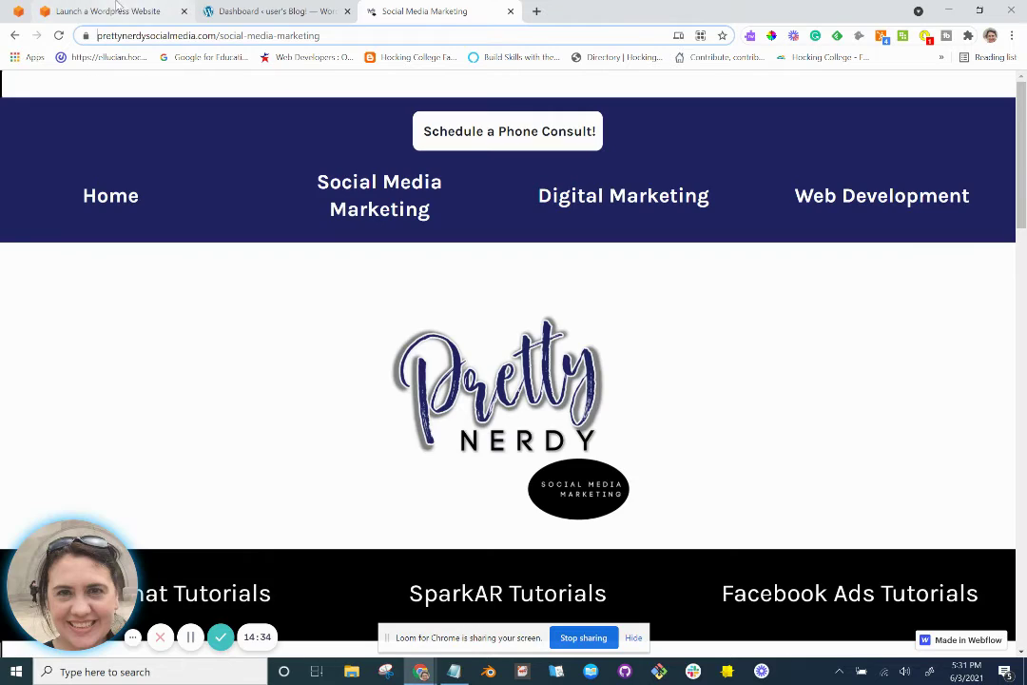
pyautogui.click(240, 13)
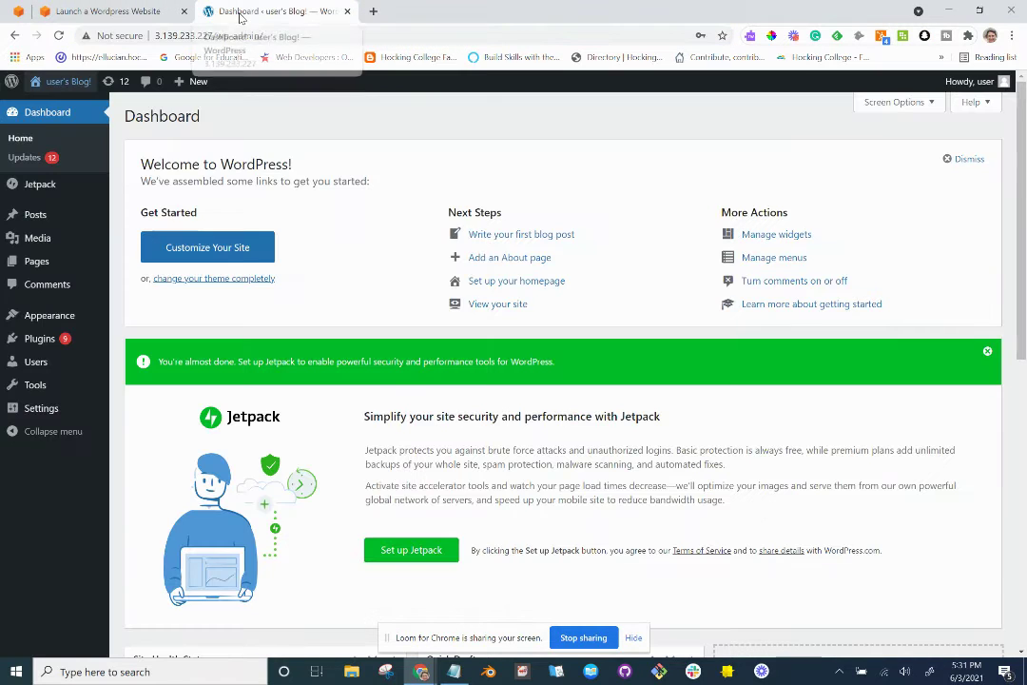
pyautogui.click(130, 14)
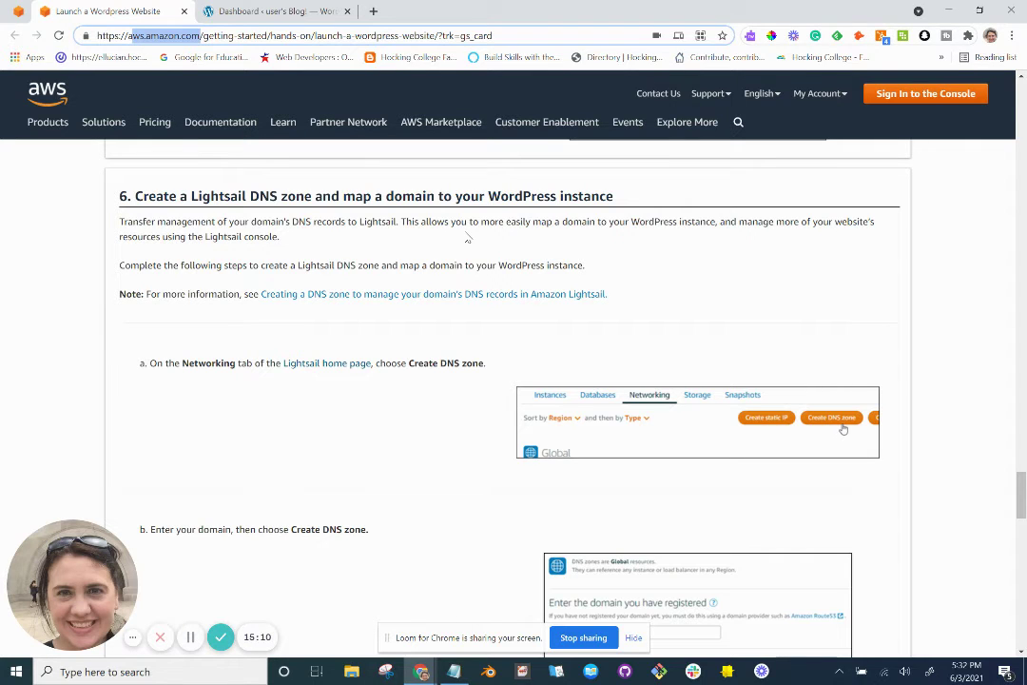
# Read tutorial step 6 on creating a Lightsail DNS zone, then return to the Lightsail console.
pyautogui.scroll(-1, 467, 239)
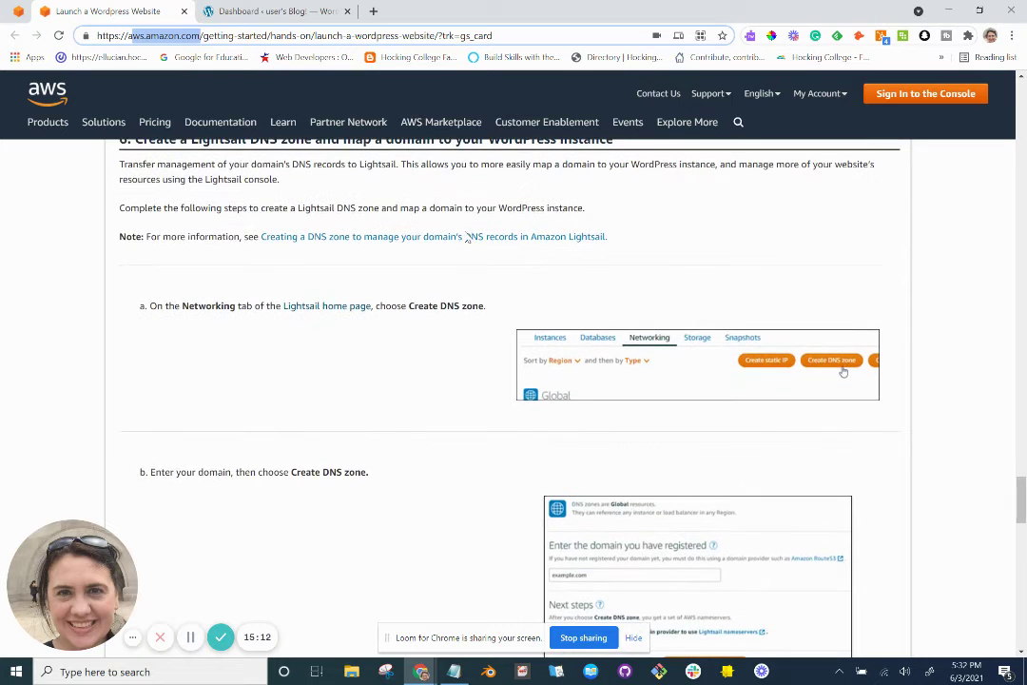
pyautogui.scroll(-1, 351, 268)
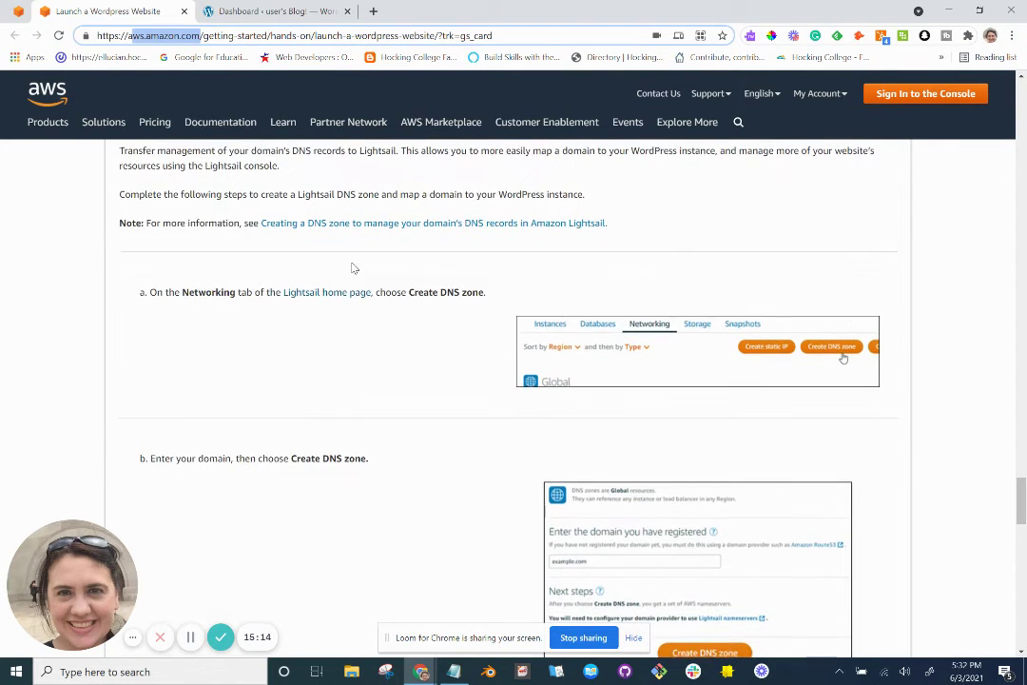
pyautogui.scroll(-1, 351, 269)
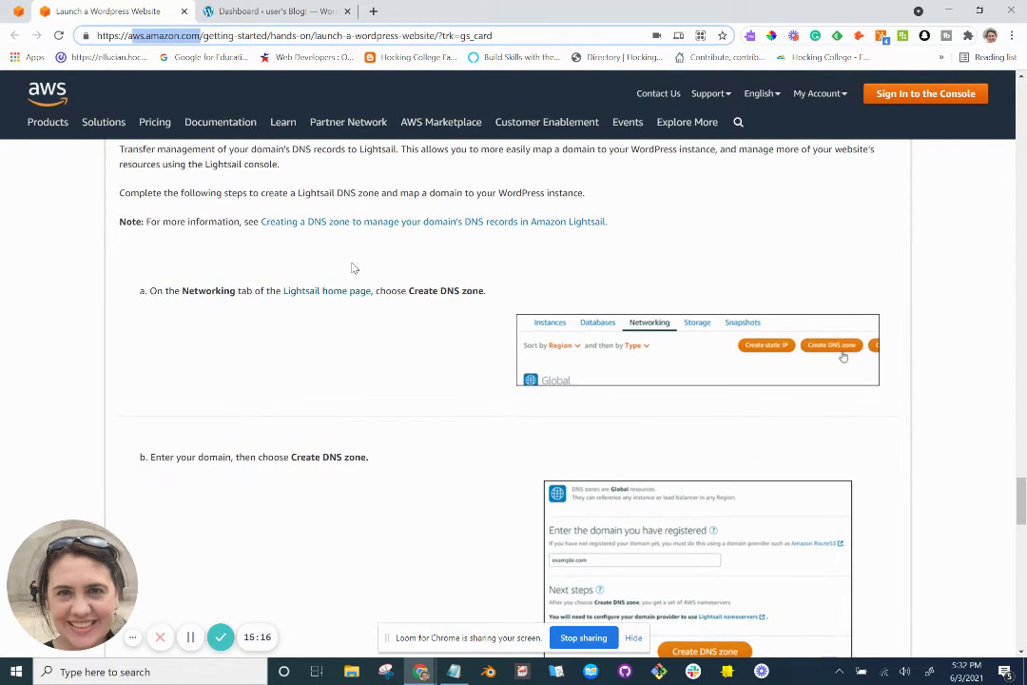
pyautogui.scroll(-1, 351, 268)
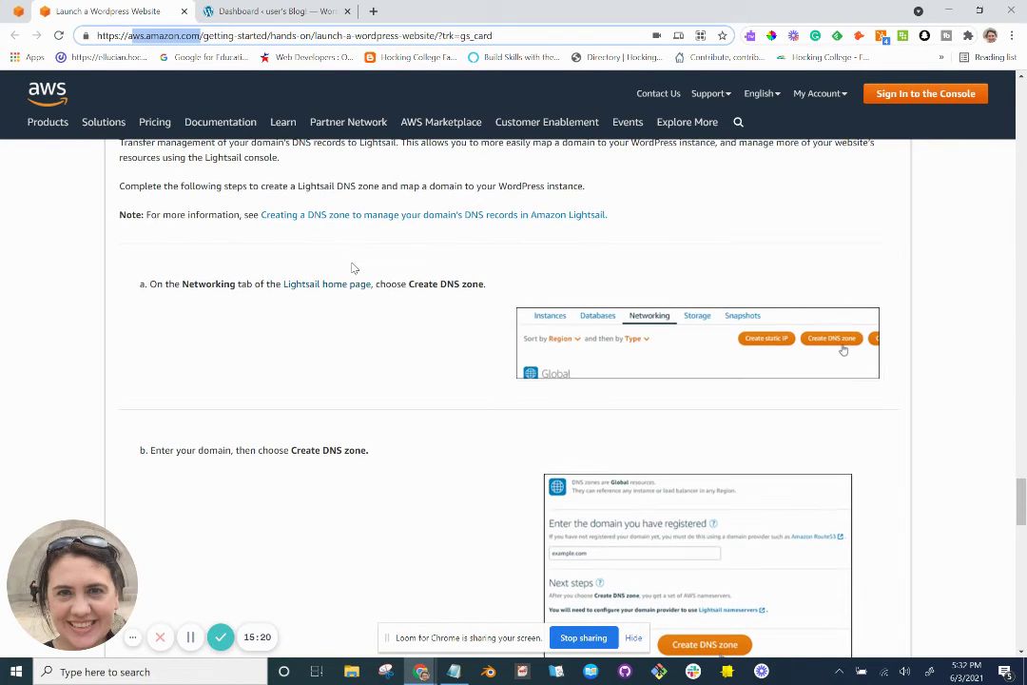
pyautogui.scroll(1, 352, 268)
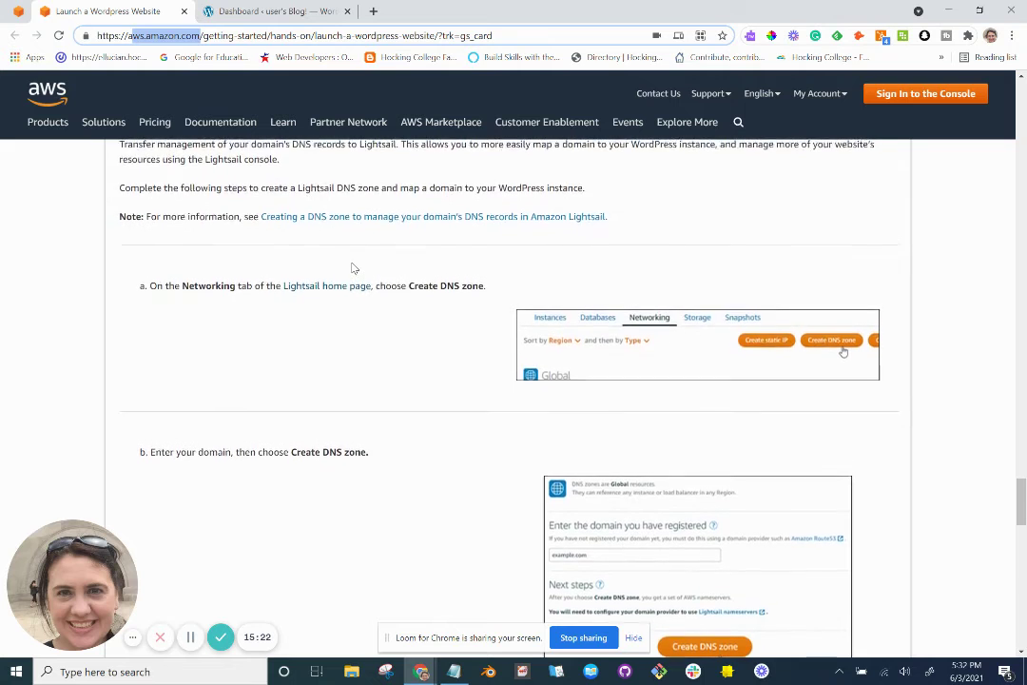
pyautogui.scroll(1, 352, 268)
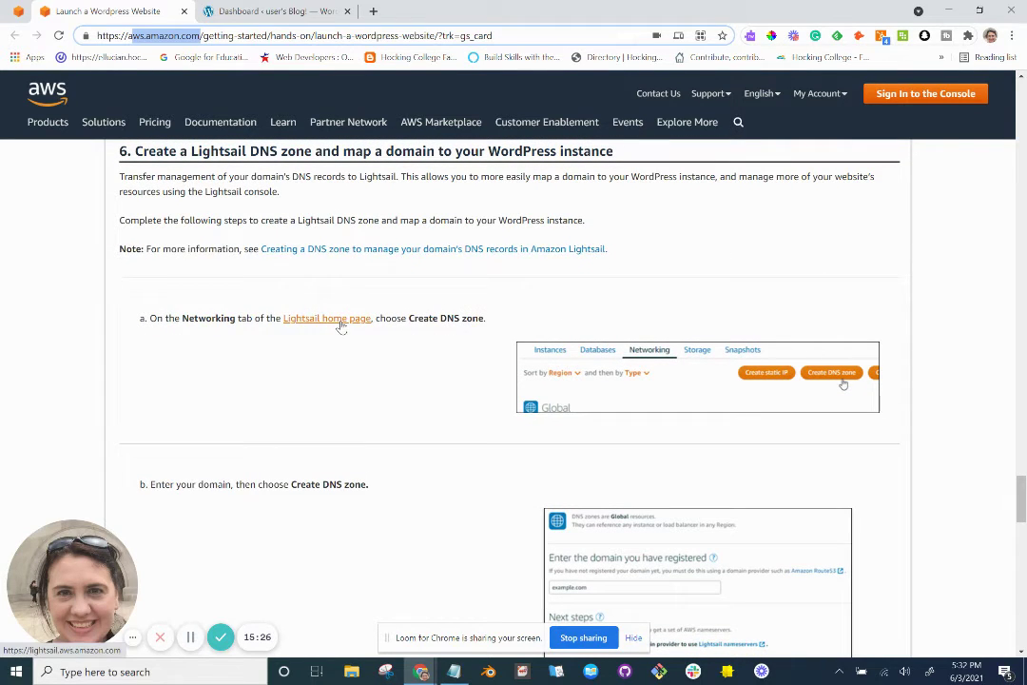
pyautogui.hotkey('alt', 'Tab')
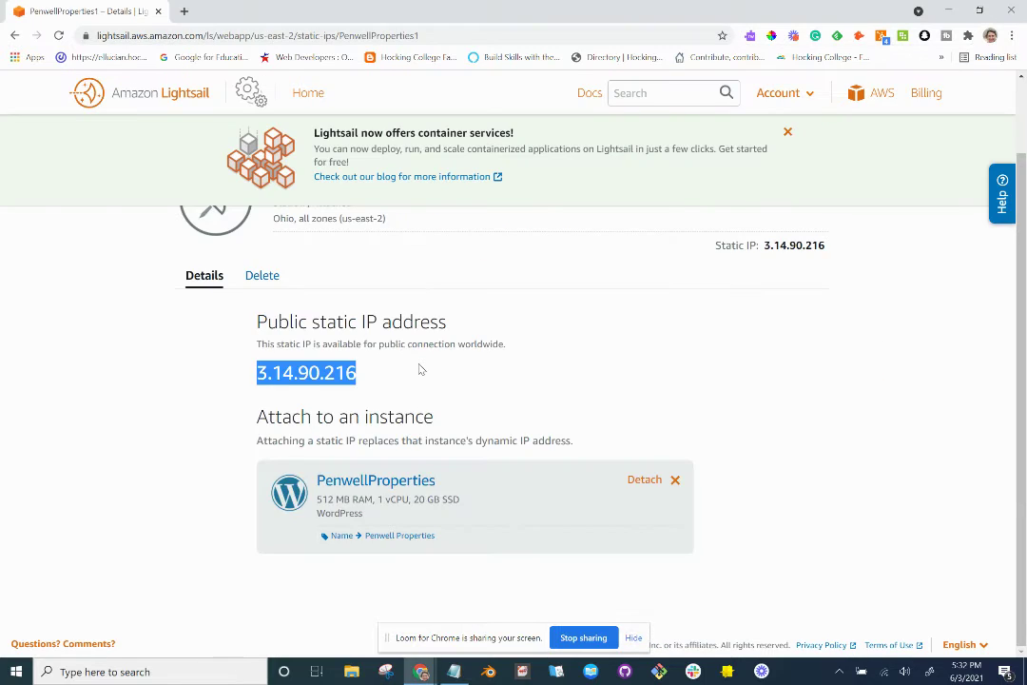
# From the Lightsail home page's Networking section, start creating a new DNS zone.
pyautogui.scroll(2, 422, 368)
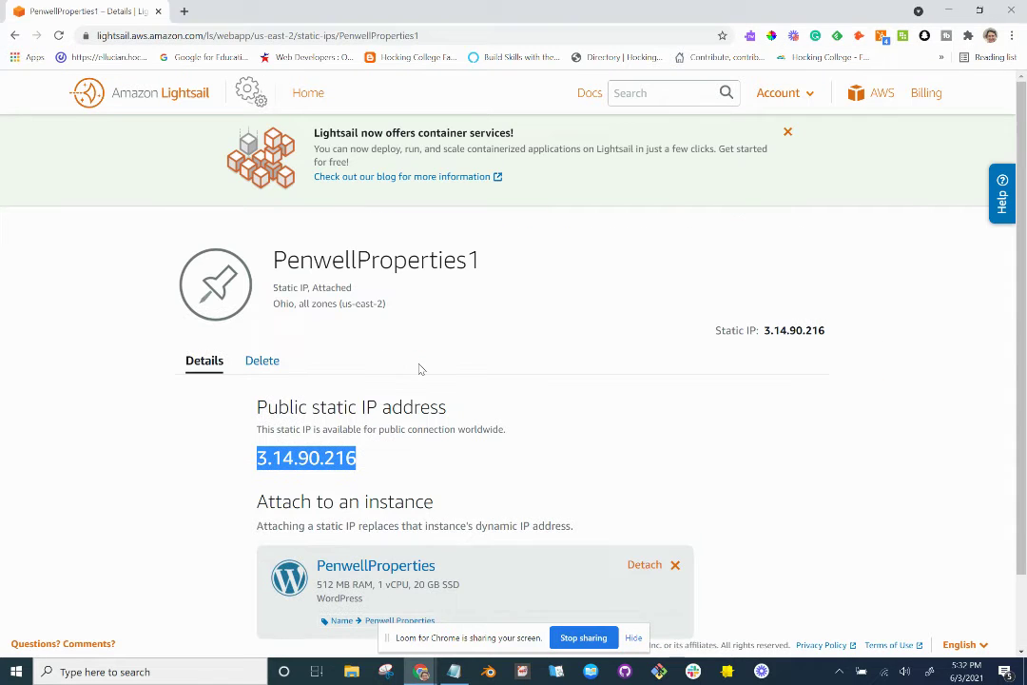
pyautogui.click(302, 99)
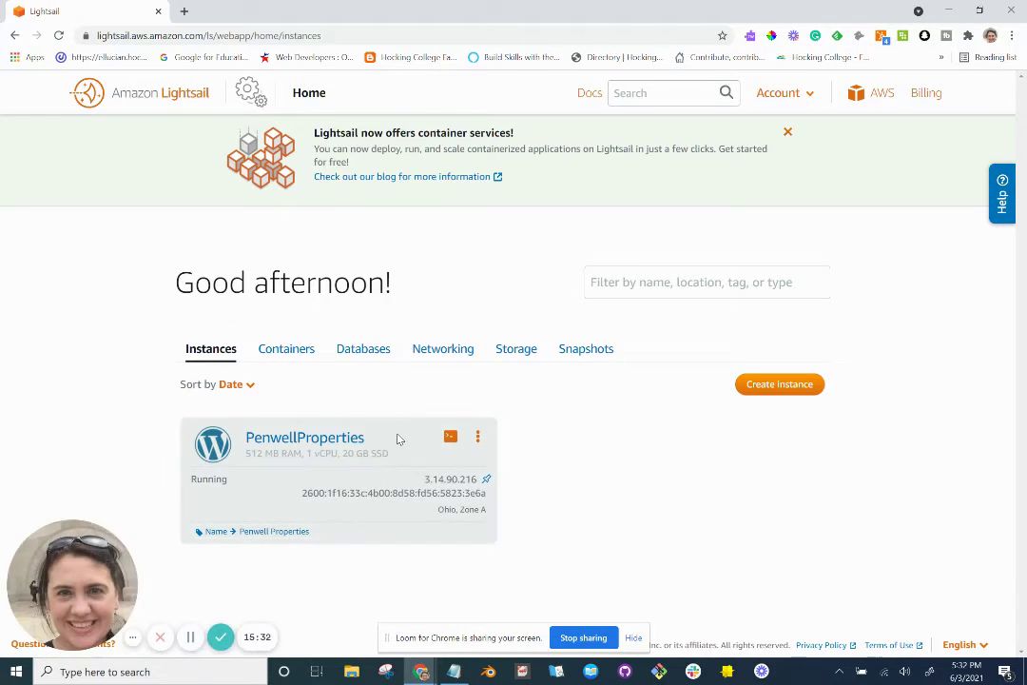
pyautogui.click(447, 354)
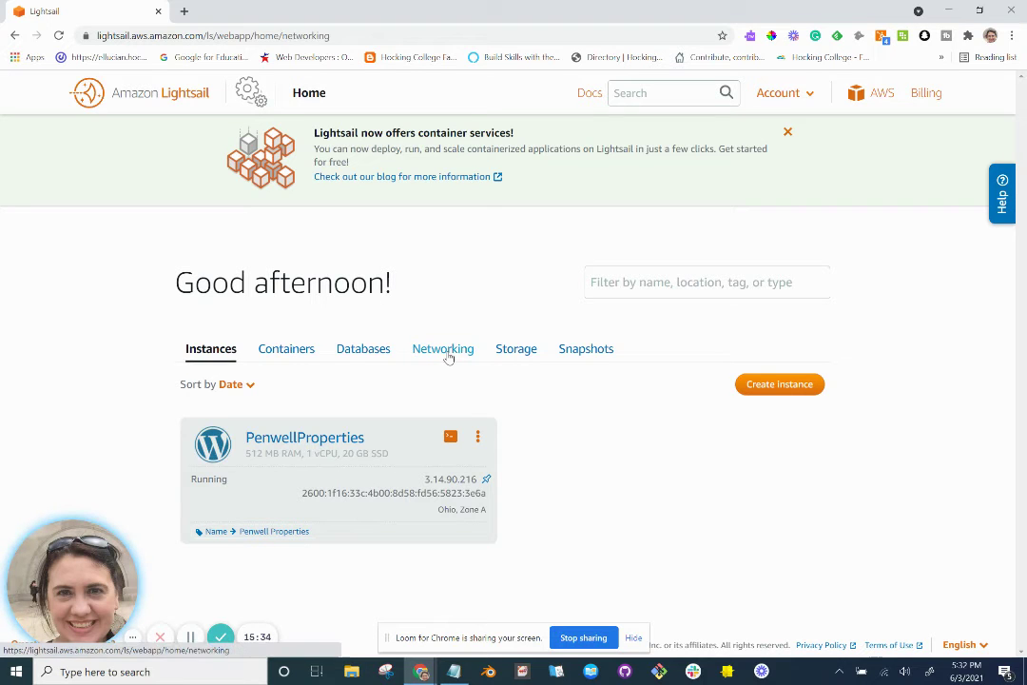
pyautogui.click(574, 389)
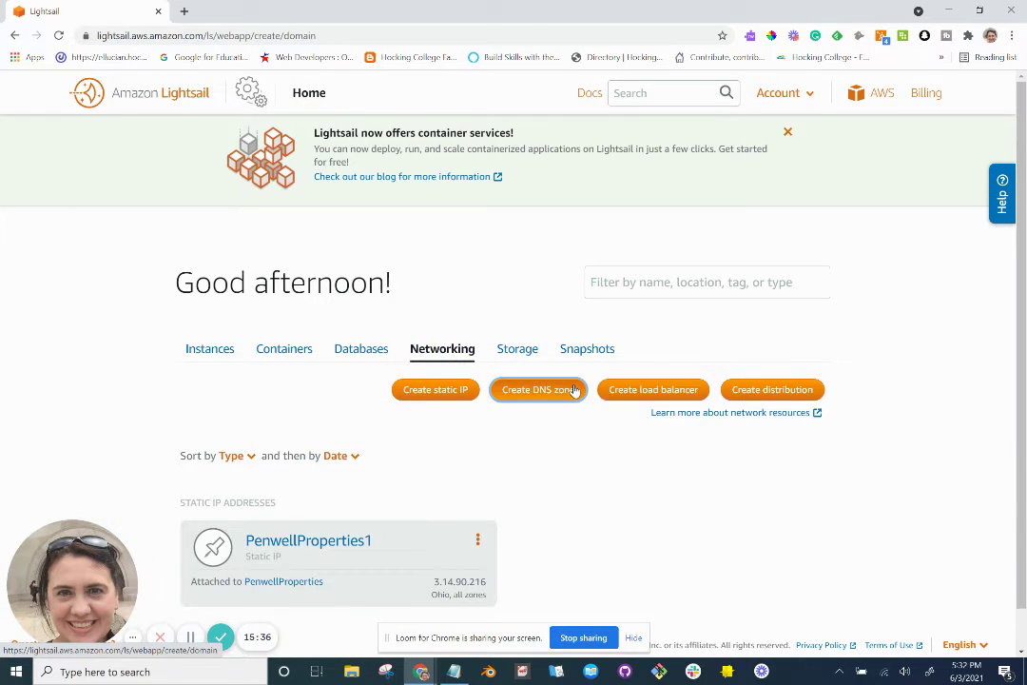
pyautogui.scroll(-2, 574, 390)
pyautogui.scroll(1, 574, 390)
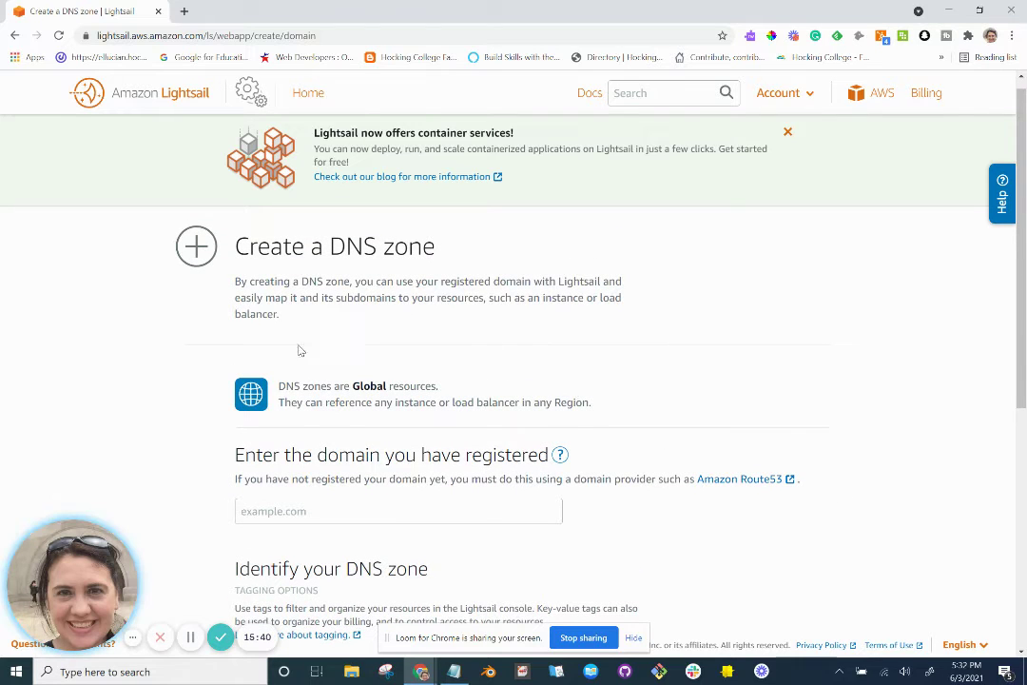
pyautogui.scroll(-1, 340, 422)
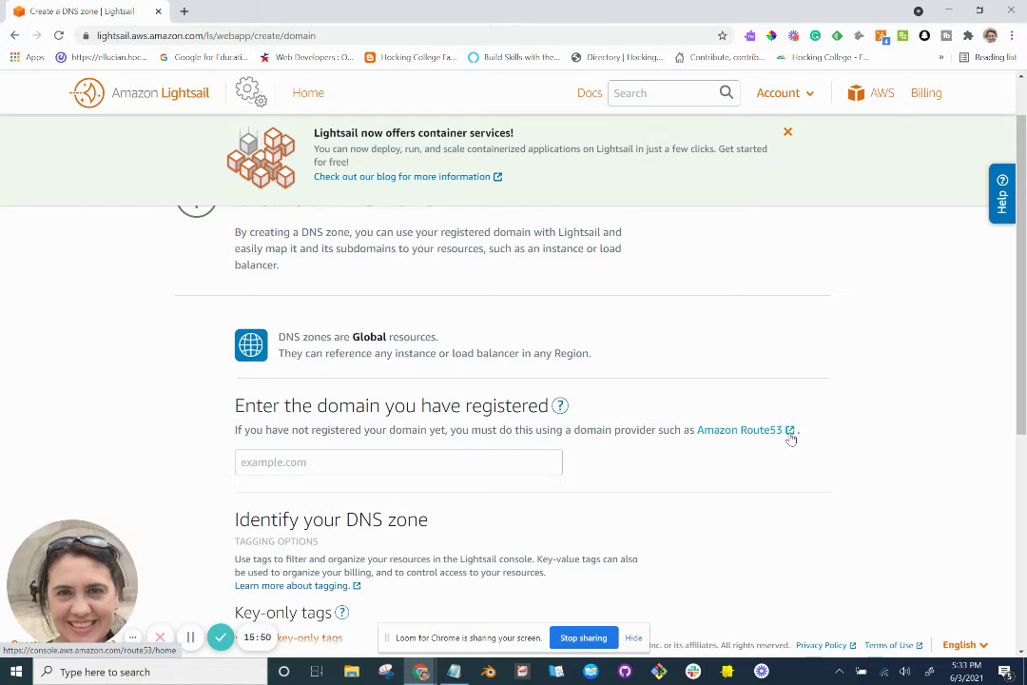
# Open Route 53 in a new tab and read tutorial steps b–d on domains and nameservers.
pyautogui.click(789, 435)
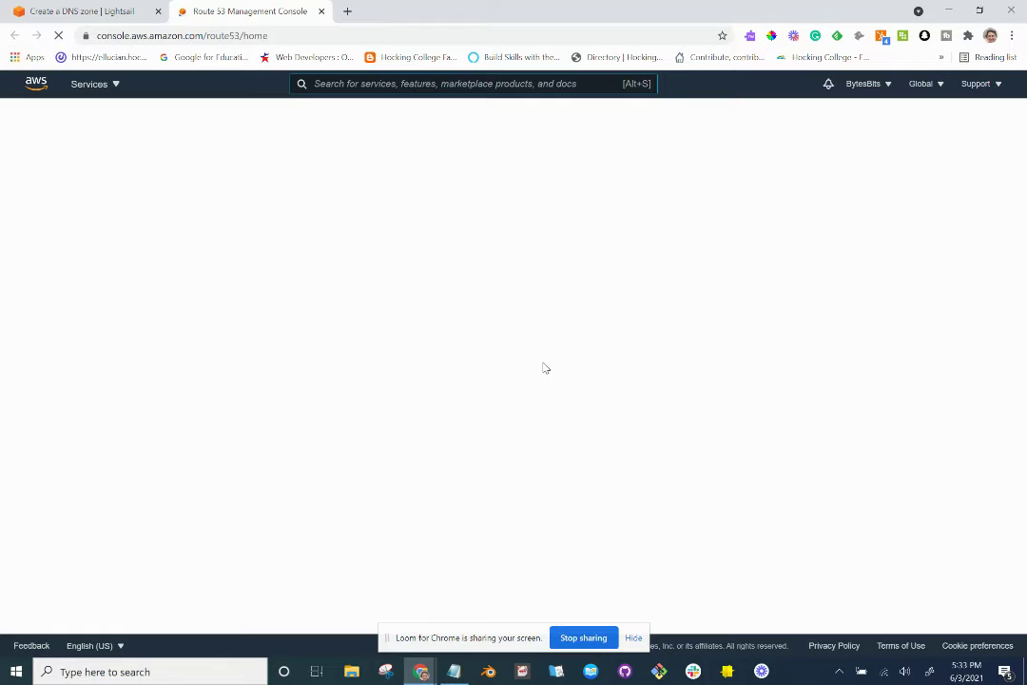
pyautogui.hotkey('alt', 'Tab')
pyautogui.scroll(-1, 541, 372)
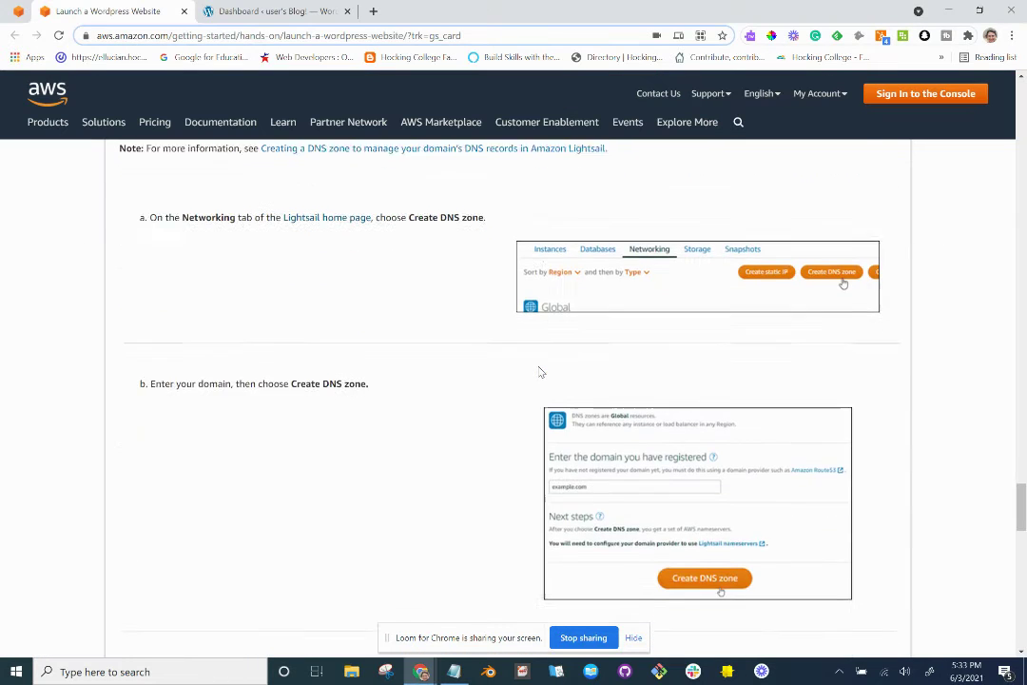
pyautogui.scroll(-3, 541, 372)
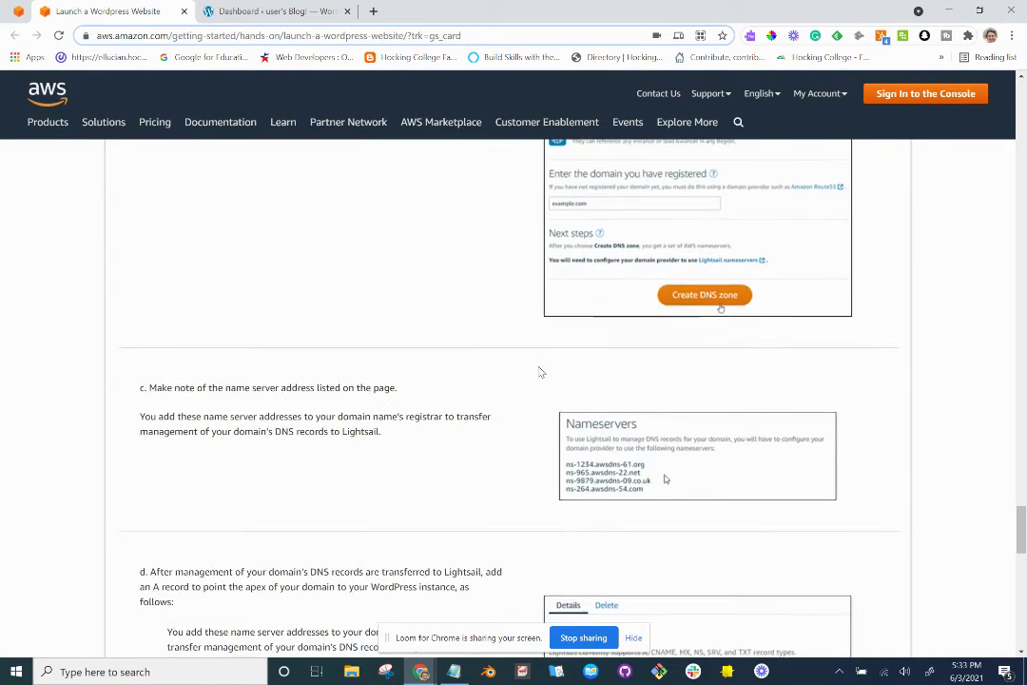
pyautogui.scroll(-1, 541, 372)
pyautogui.scroll(3, 541, 371)
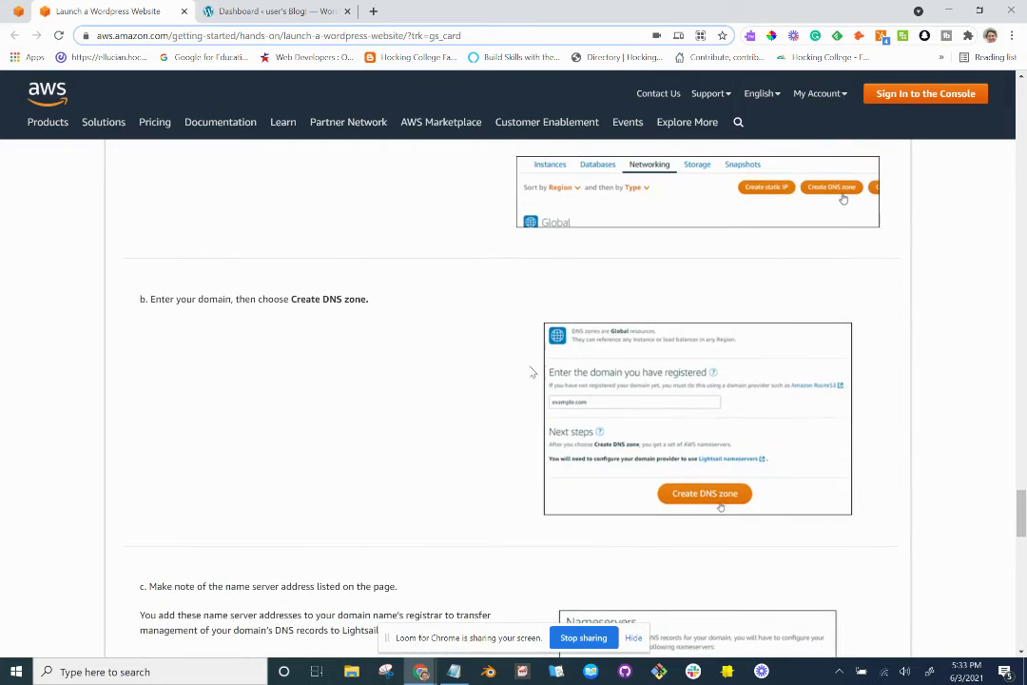
pyautogui.scroll(-4, 482, 456)
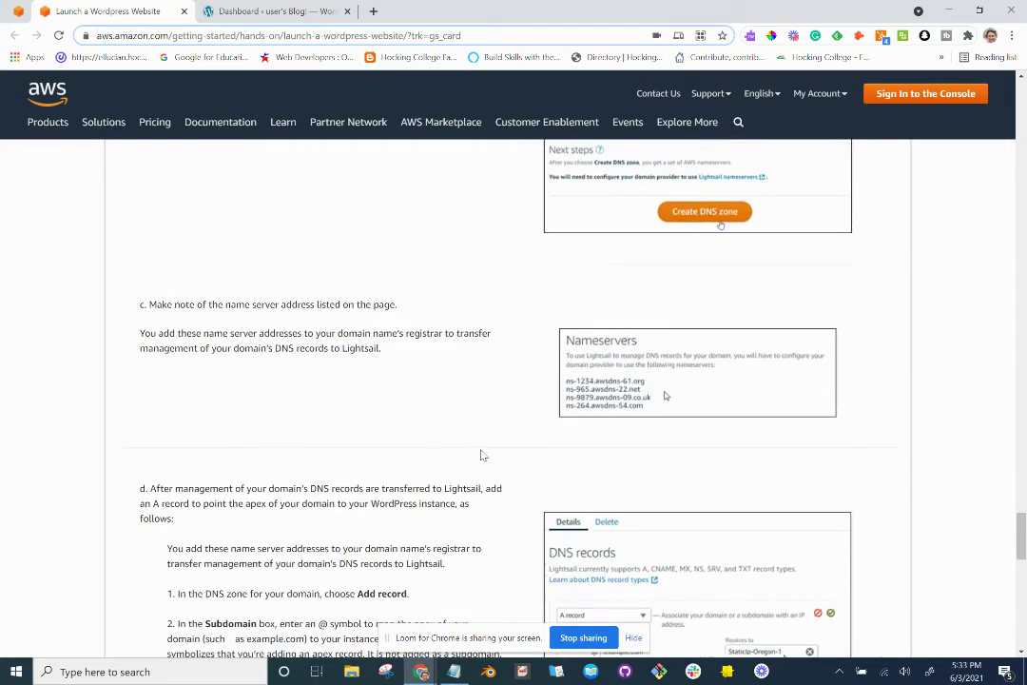
pyautogui.scroll(-1, 482, 456)
pyautogui.scroll(5, 482, 455)
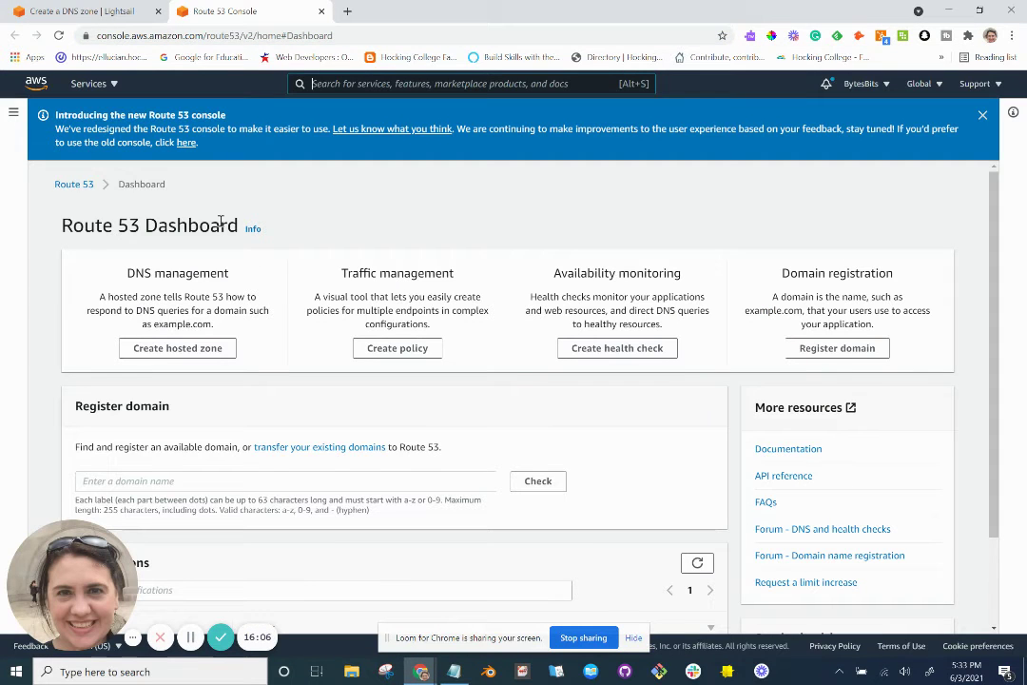
# Enter penwellproperties in the Route 53 dashboard's Register domain search box.
pyautogui.scroll(-1, 143, 219)
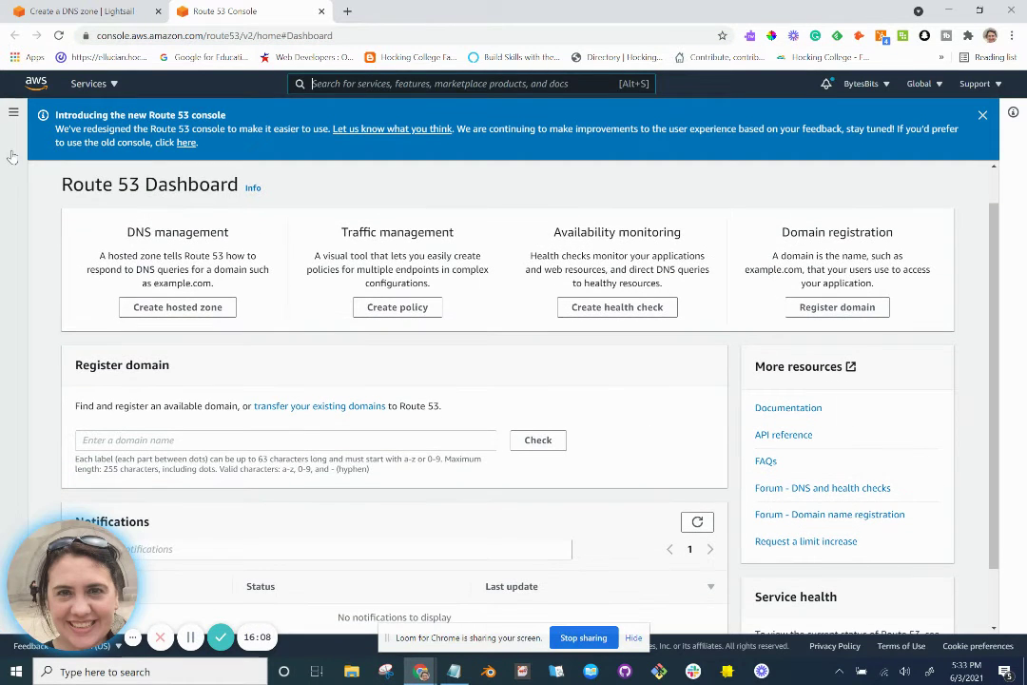
pyautogui.click(14, 115)
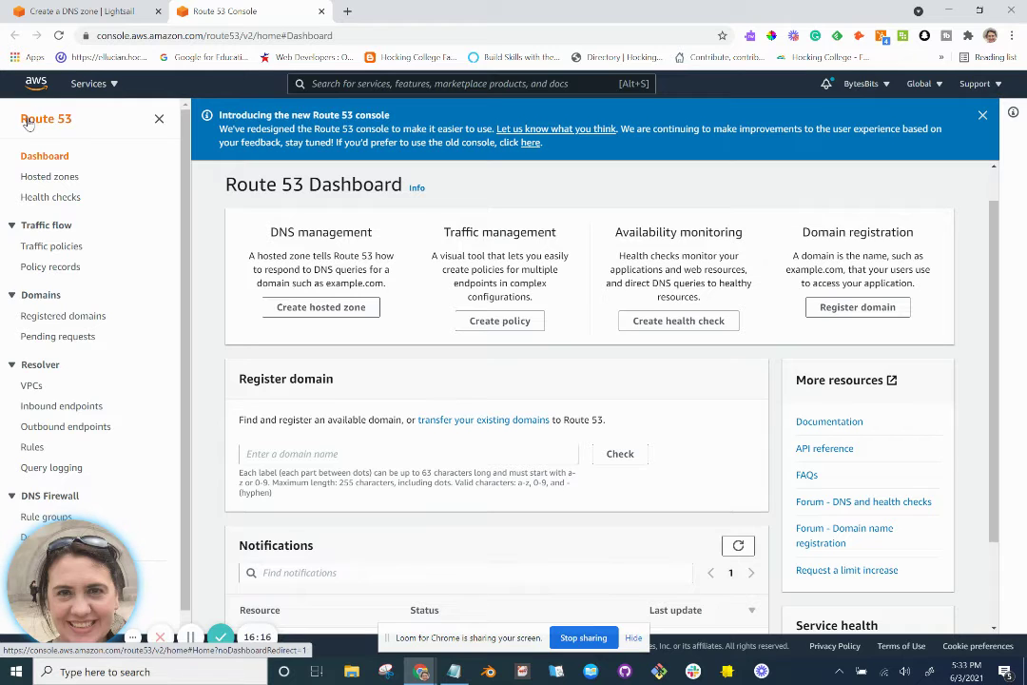
pyautogui.scroll(-1, 300, 295)
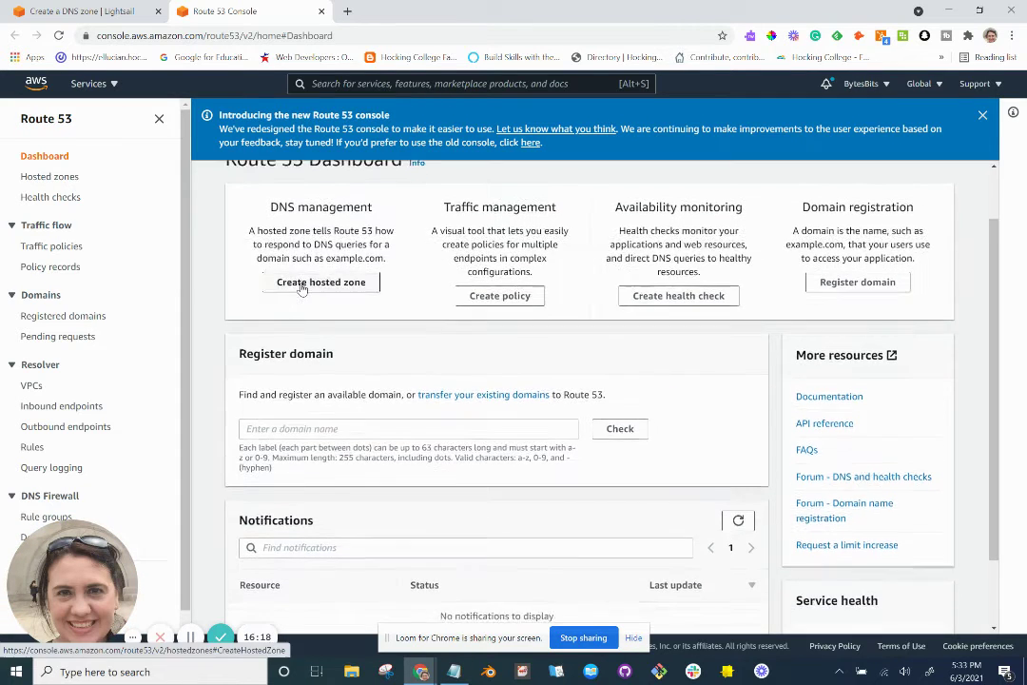
pyautogui.scroll(1, 300, 288)
pyautogui.click(159, 118)
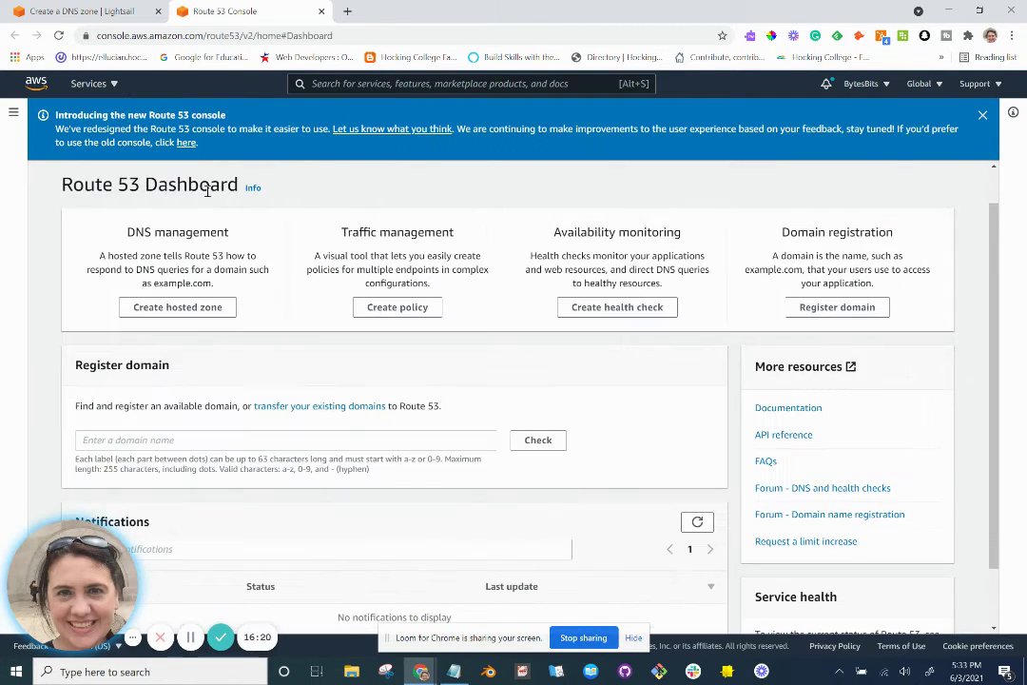
pyautogui.scroll(-2, 253, 321)
pyautogui.scroll(2, 253, 321)
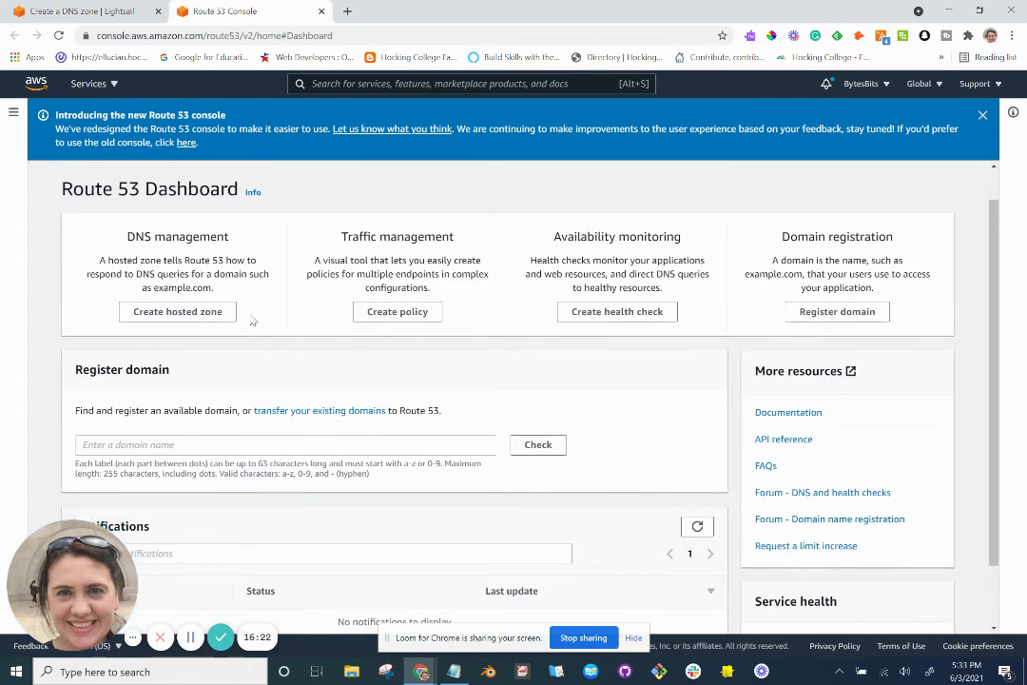
pyautogui.scroll(-2, 253, 321)
pyautogui.scroll(-1, 253, 321)
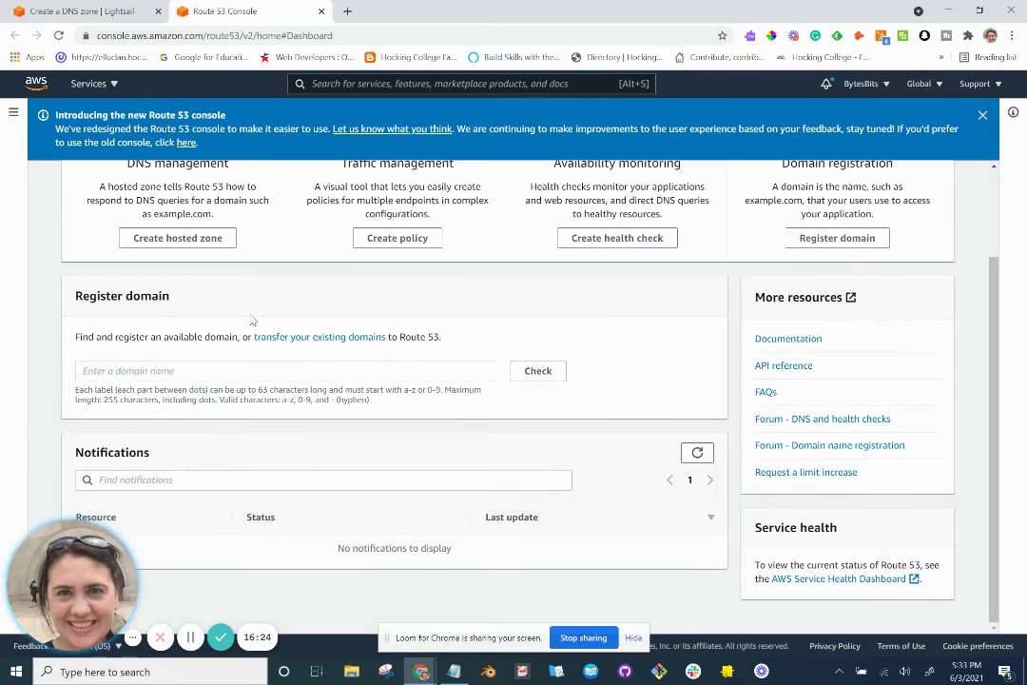
pyautogui.click(219, 369)
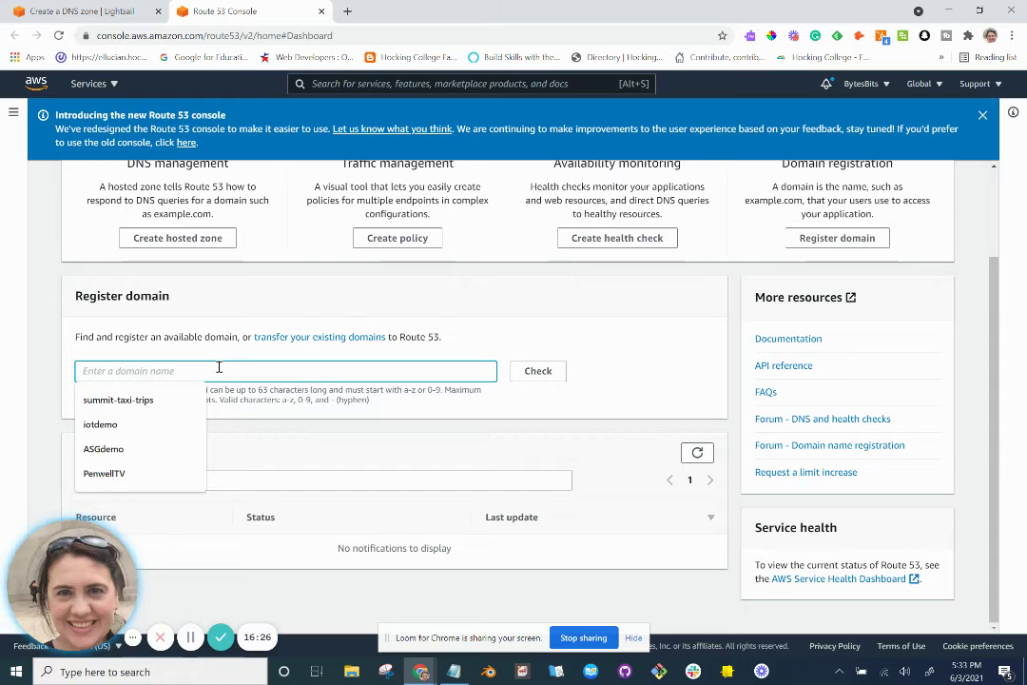
pyautogui.write('penwellproperties')
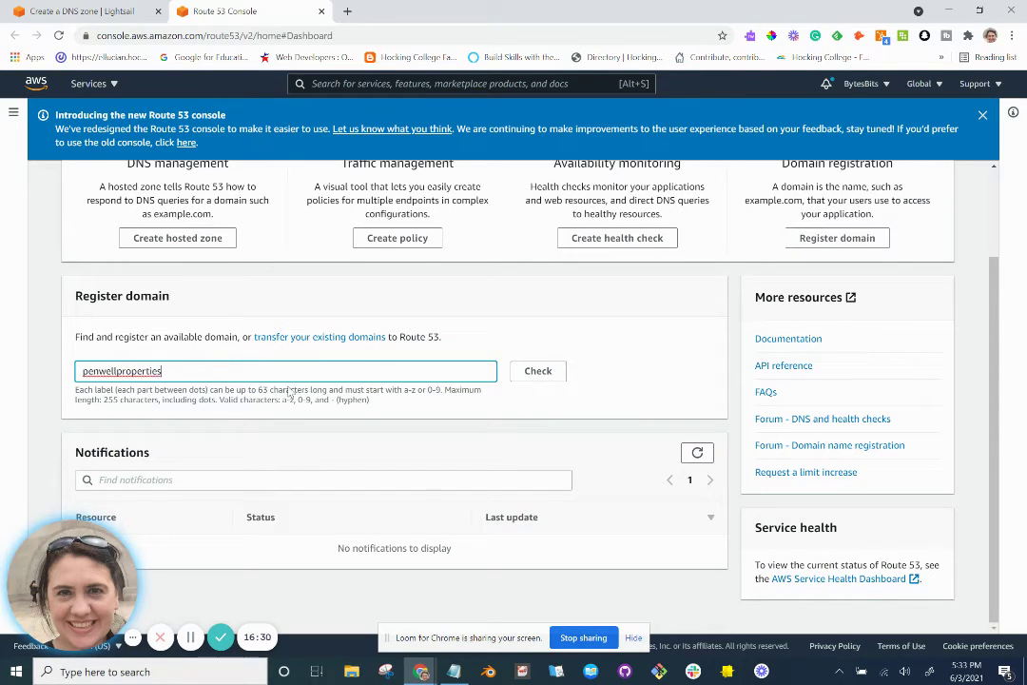
# Check penwellproperties.com availability, which turns out to be unavailable.
pyautogui.click(532, 375)
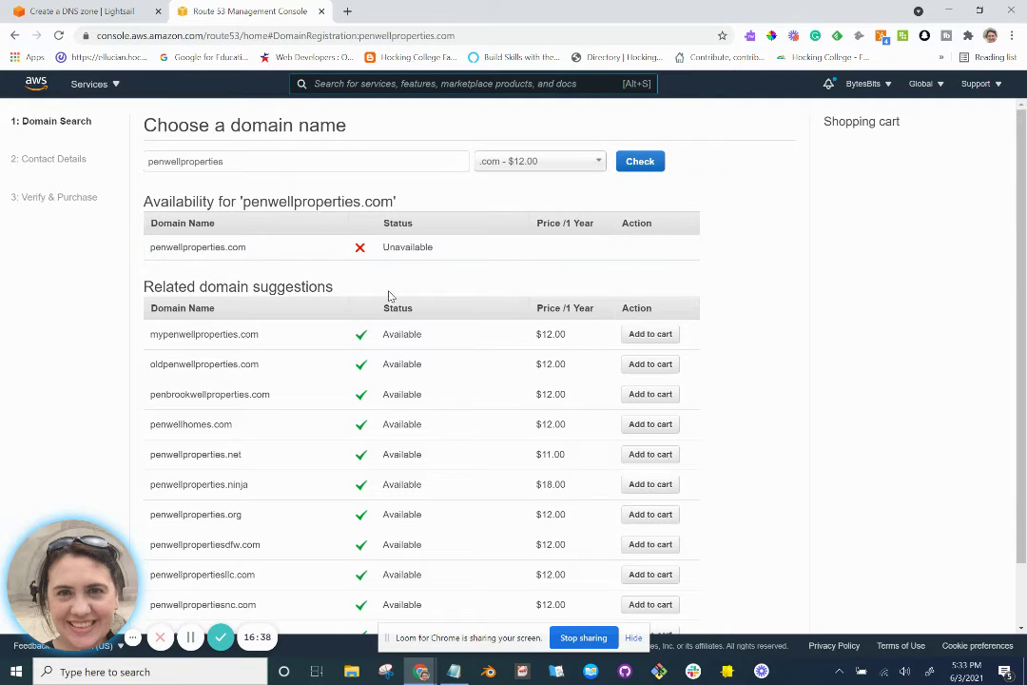
pyautogui.scroll(-1, 376, 362)
pyautogui.scroll(1, 376, 362)
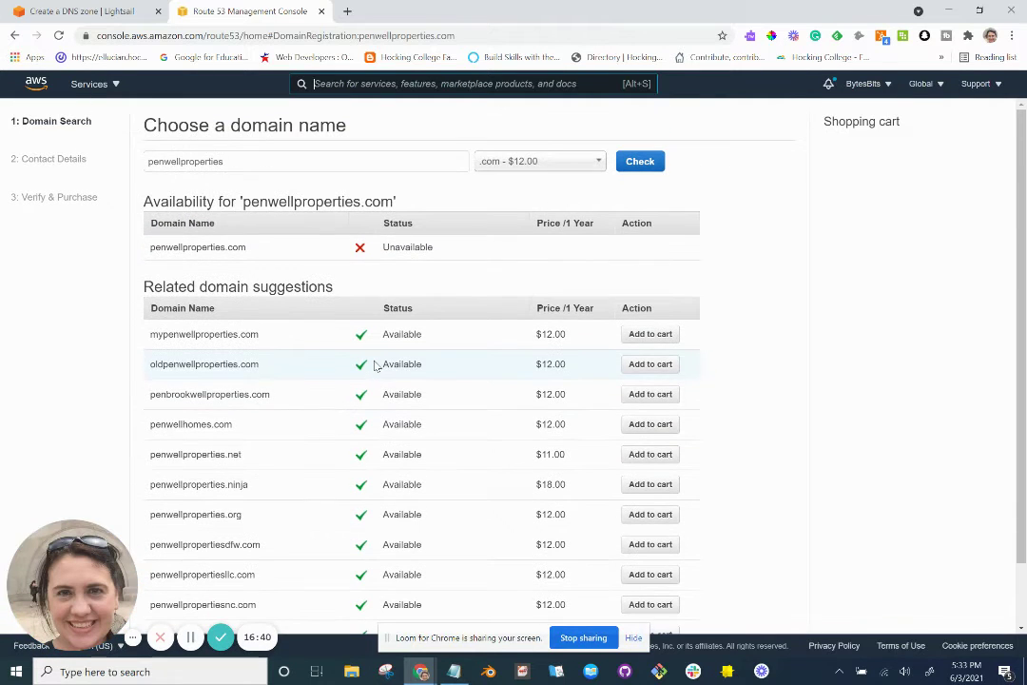
# Switch the extension to .org ($12.00) and confirm penwellproperties.org is available.
pyautogui.click(536, 163)
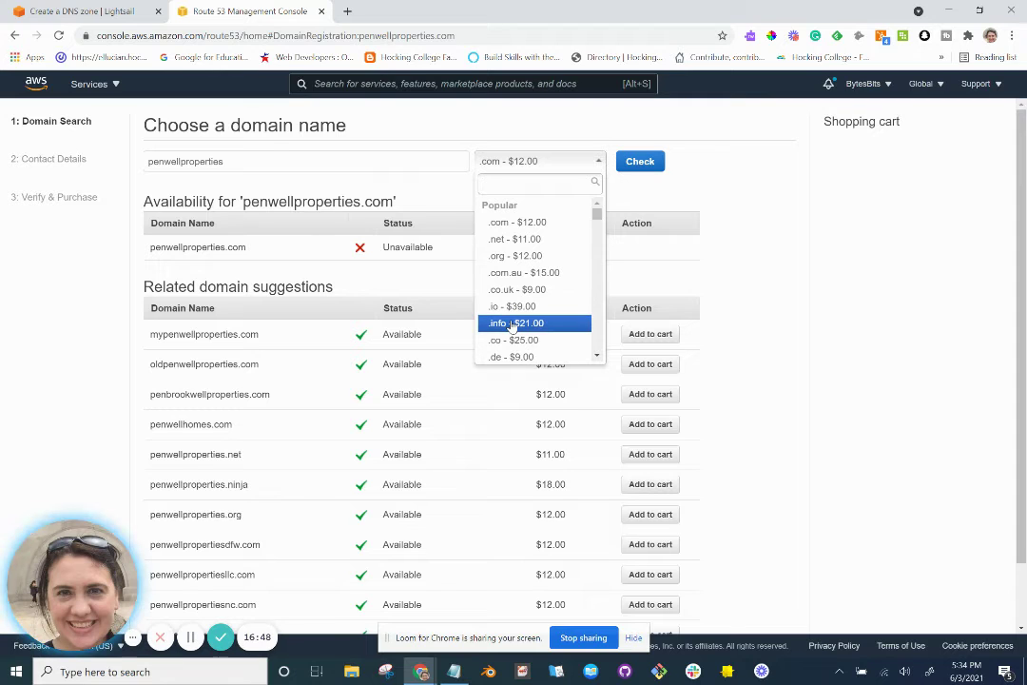
pyautogui.scroll(-5, 514, 326)
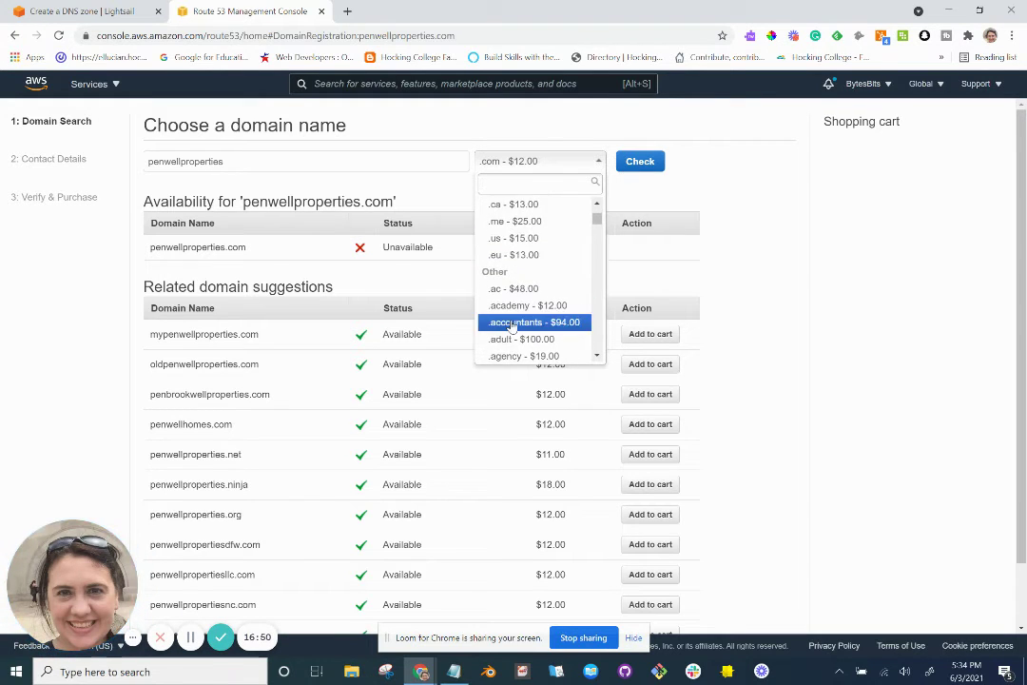
pyautogui.scroll(-4, 513, 326)
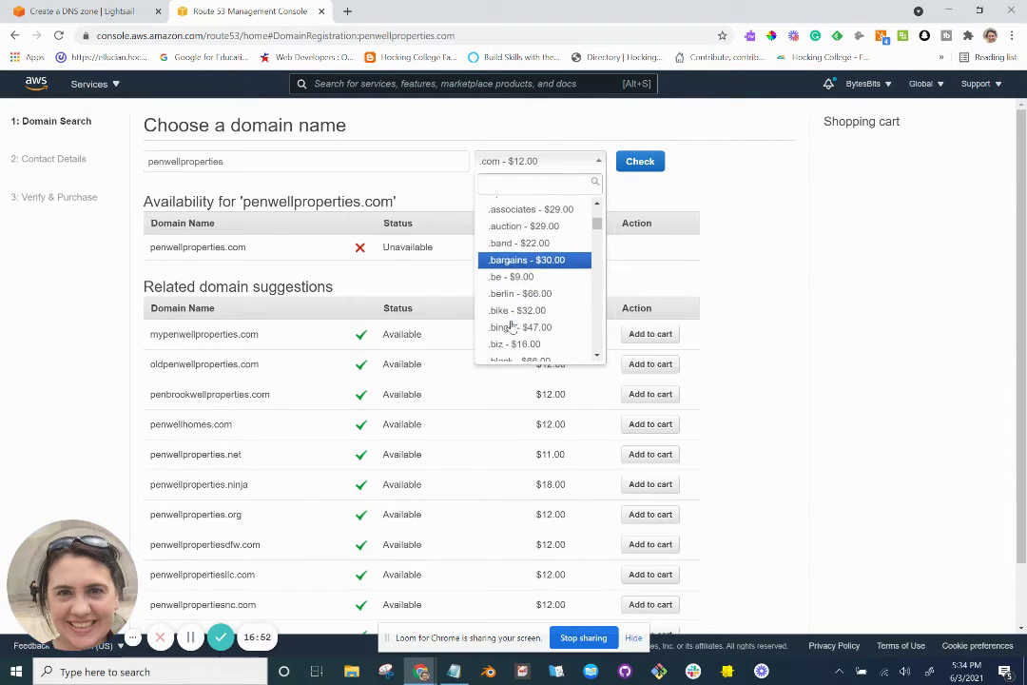
pyautogui.scroll(-2, 512, 327)
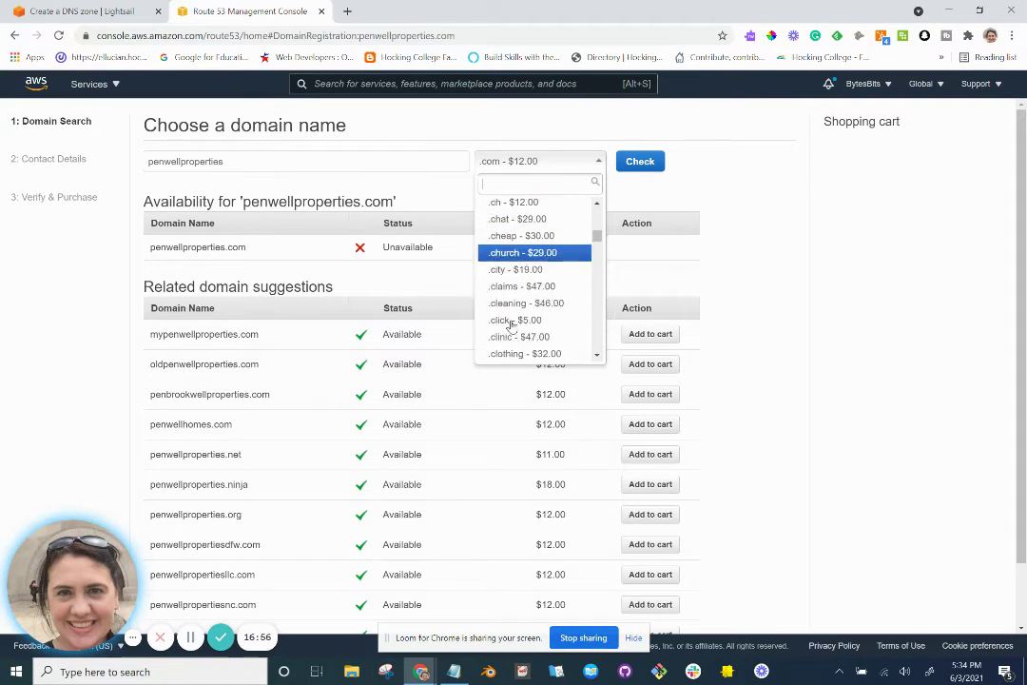
pyautogui.scroll(-6, 511, 326)
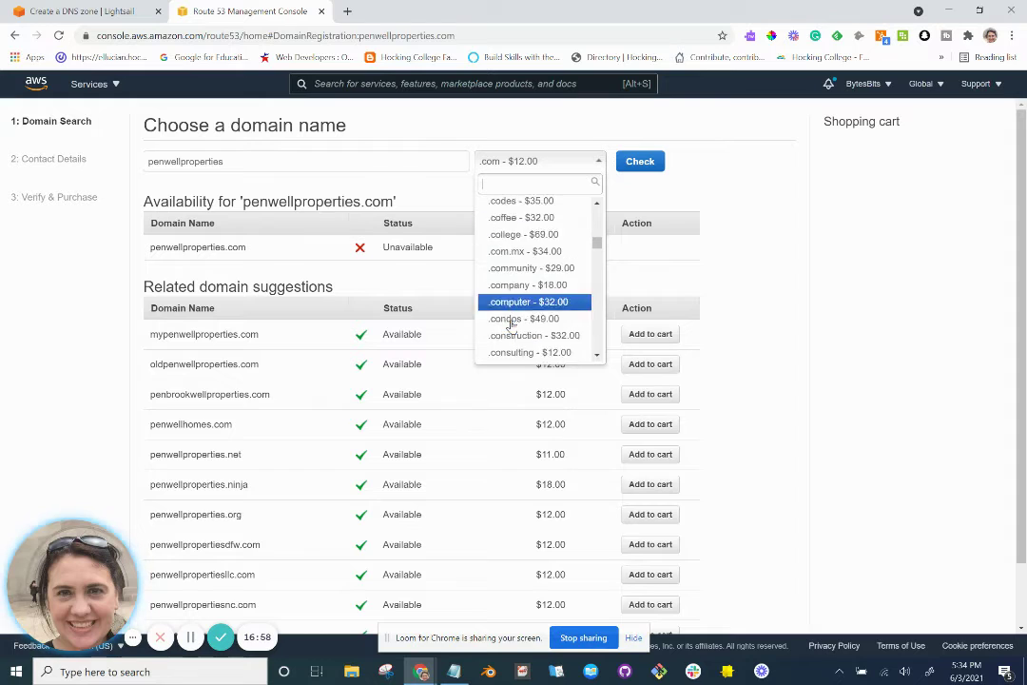
pyautogui.scroll(-4, 511, 326)
pyautogui.scroll(1, 511, 326)
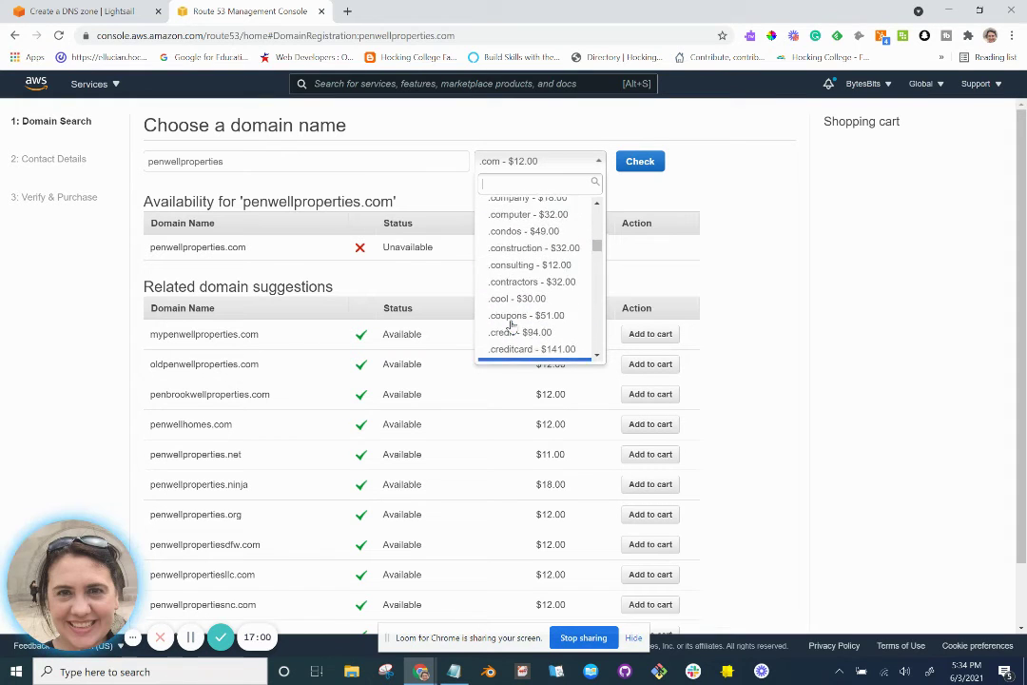
pyautogui.scroll(4, 511, 326)
pyautogui.scroll(-2, 512, 326)
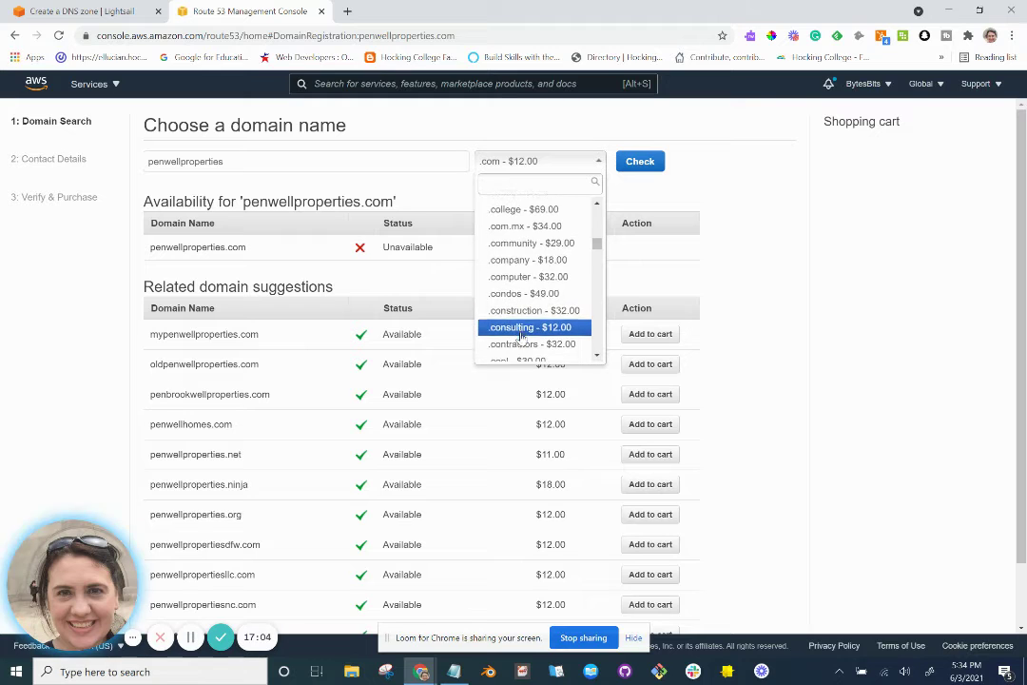
pyautogui.scroll(-3, 521, 337)
pyautogui.scroll(-5, 521, 337)
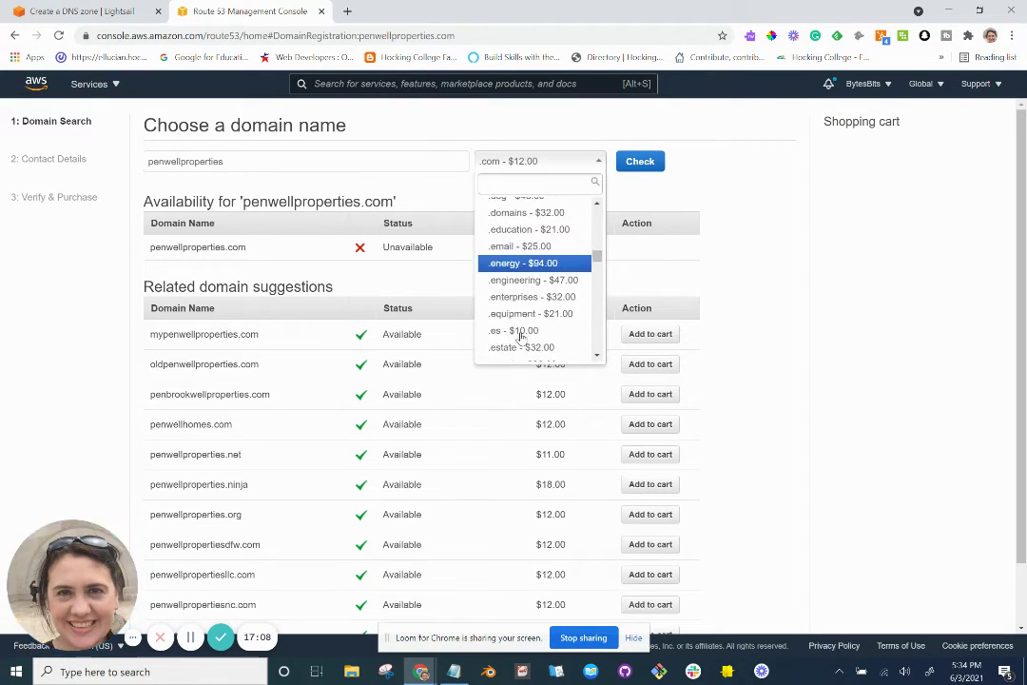
pyautogui.scroll(15, 521, 337)
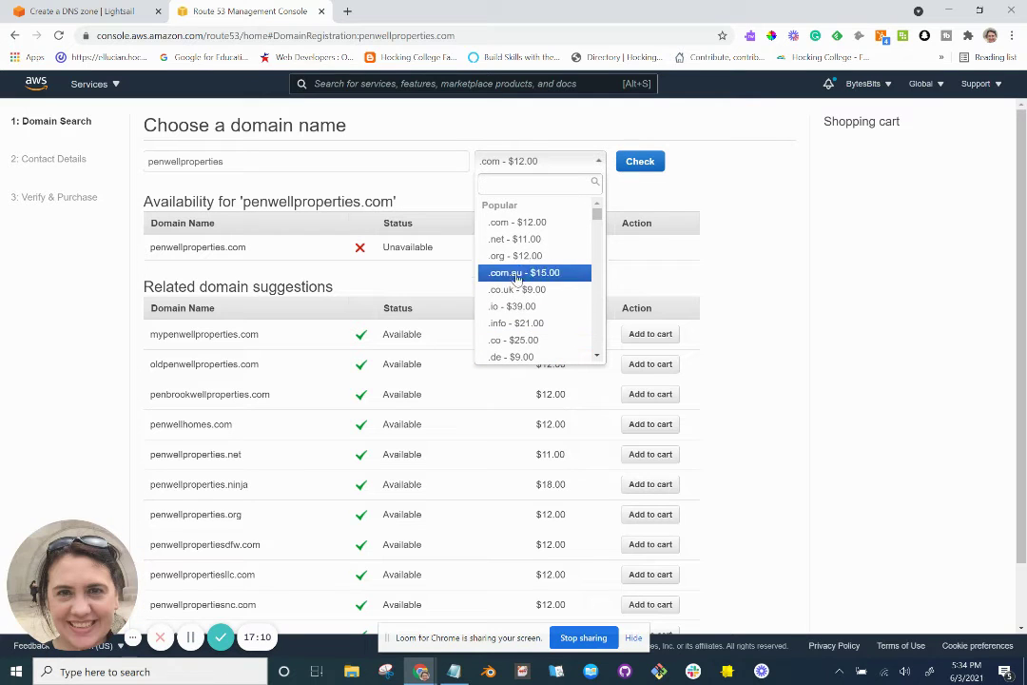
pyautogui.click(514, 255)
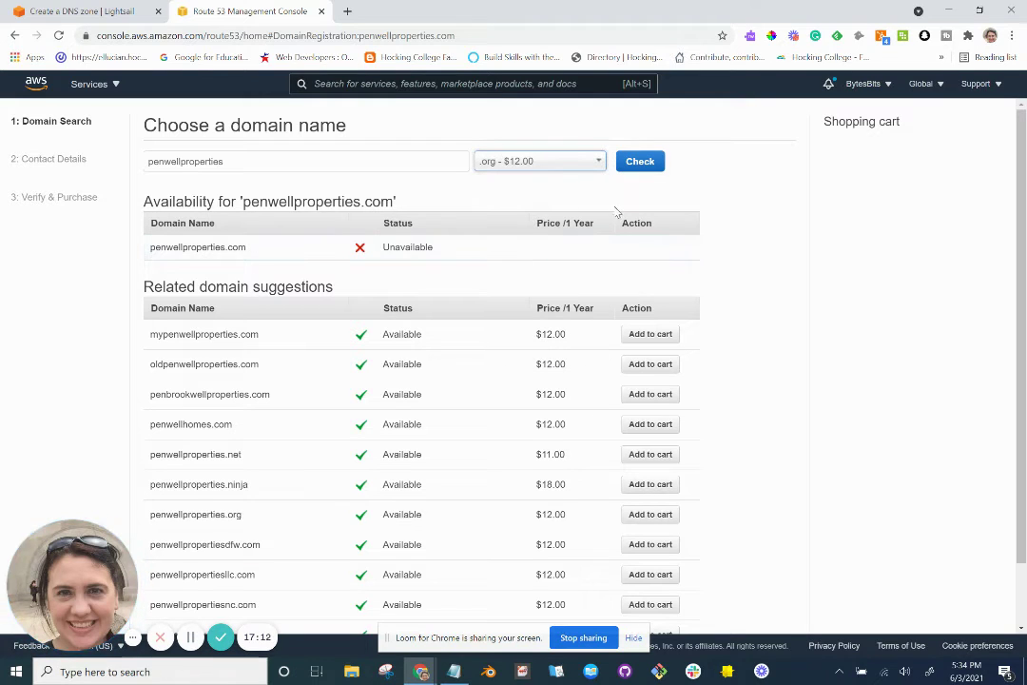
pyautogui.click(643, 169)
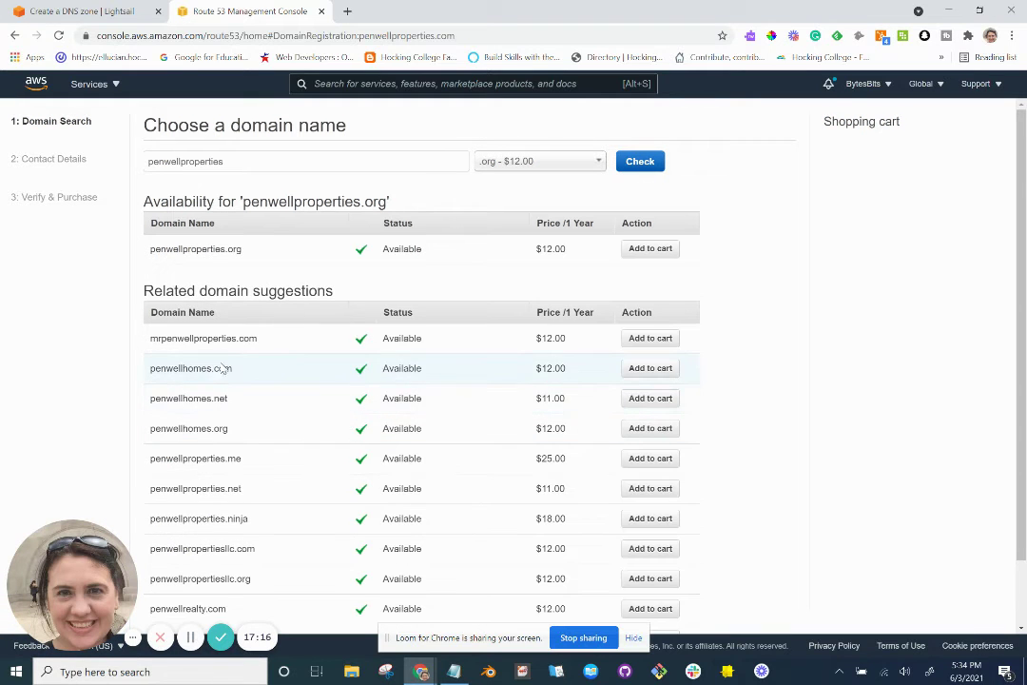
# Add penwellproperties.org to the cart with a 1-year registration at $12.00.
pyautogui.click(669, 250)
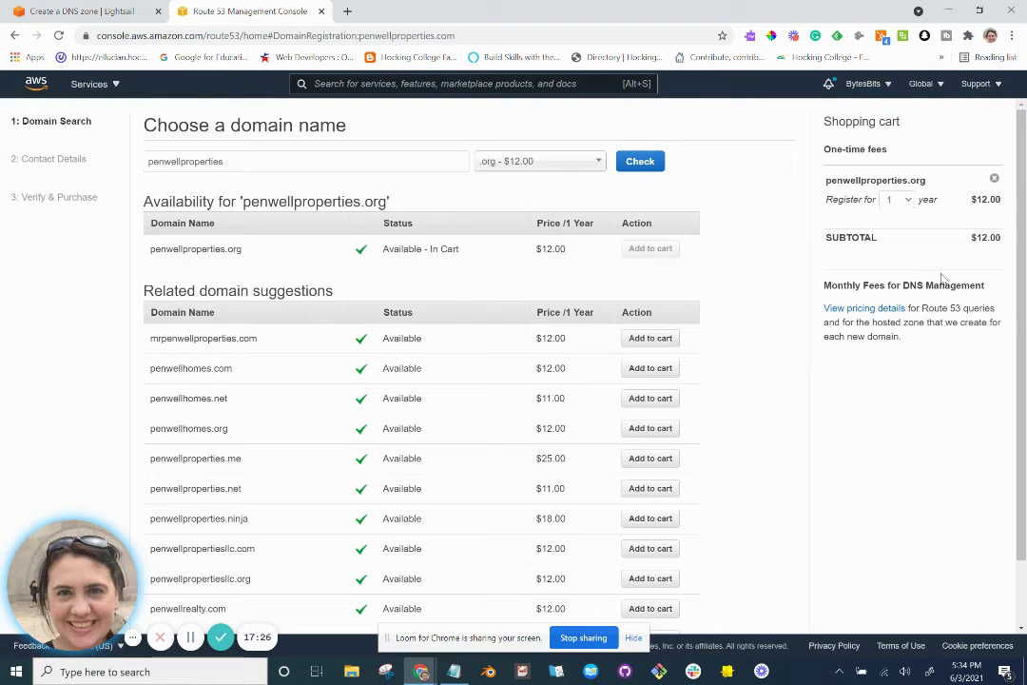
pyautogui.click(909, 210)
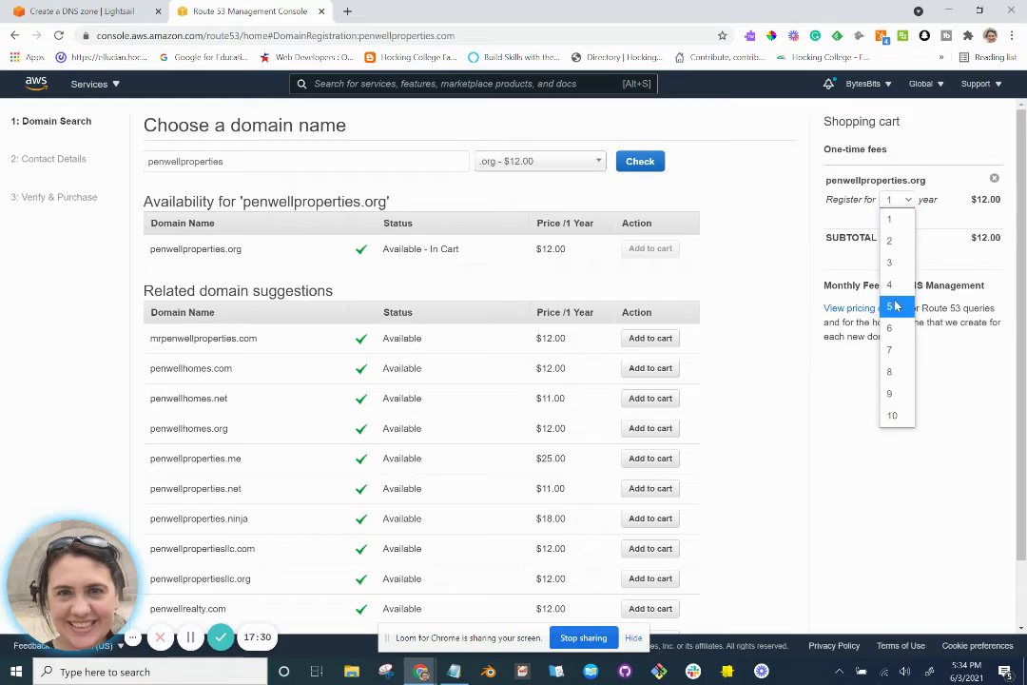
pyautogui.click(896, 304)
pyautogui.click(908, 207)
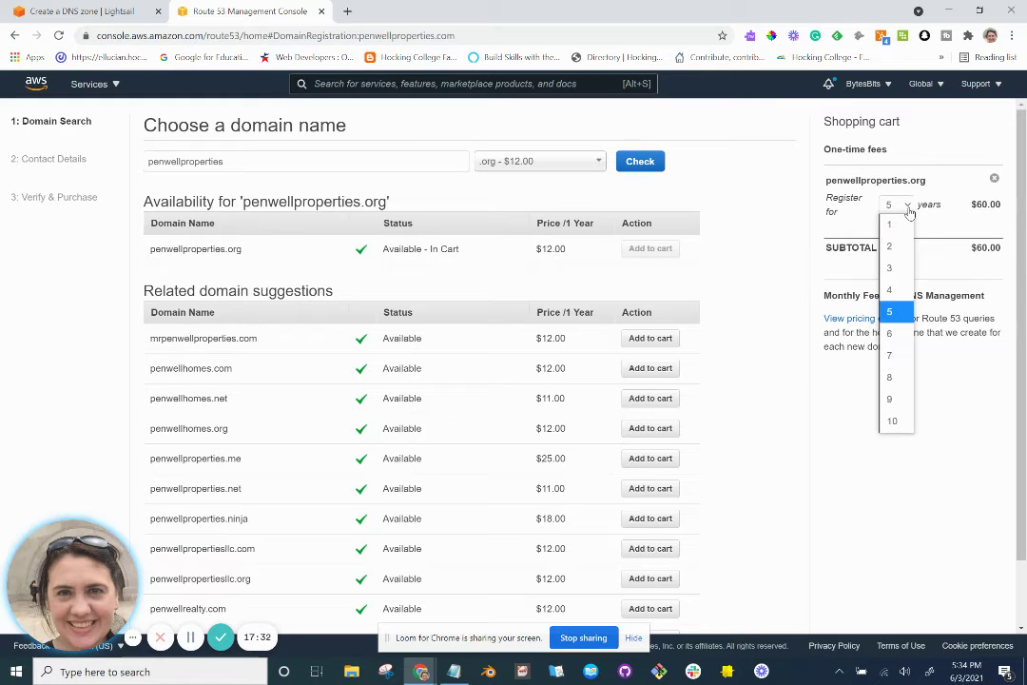
pyautogui.click(902, 228)
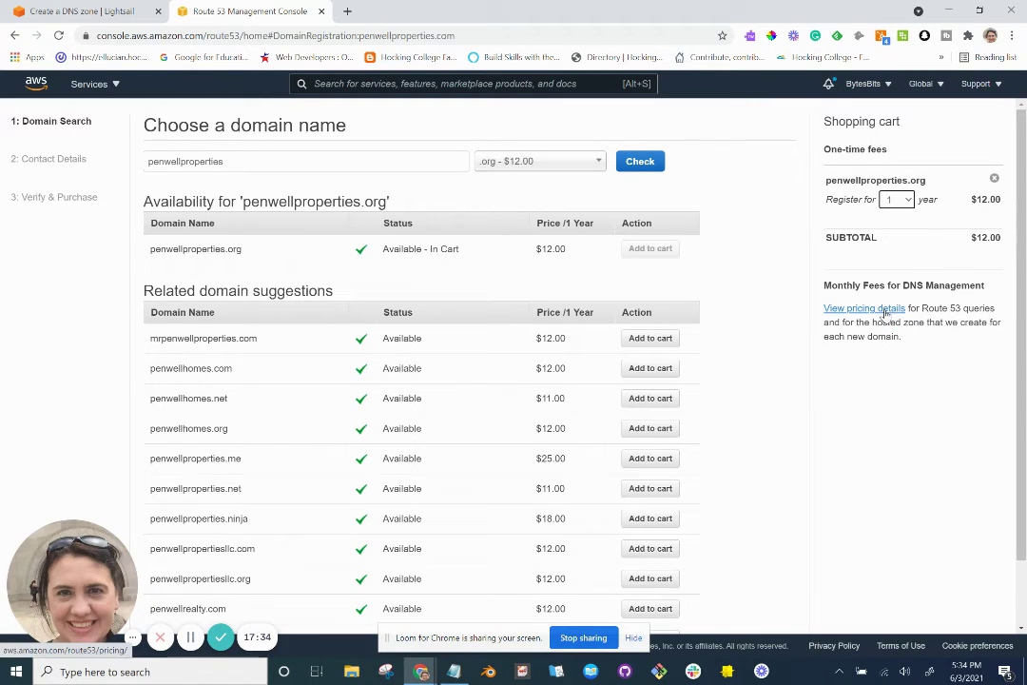
pyautogui.scroll(-2, 888, 367)
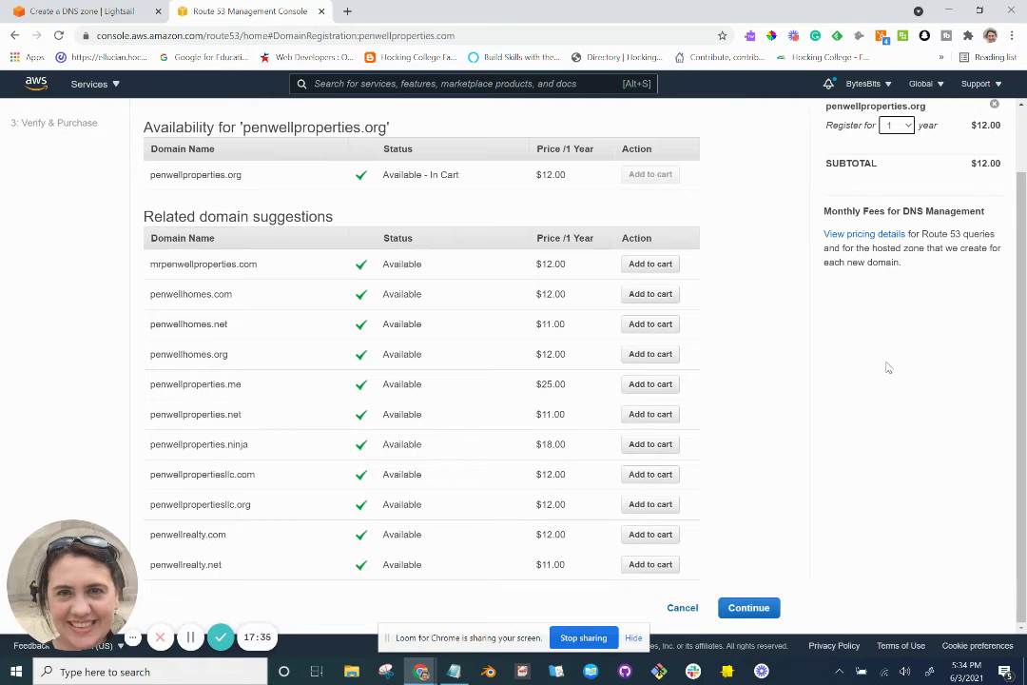
# Go to contact details, keep contact type Person, and enter the registrant's first and last name.
pyautogui.click(762, 609)
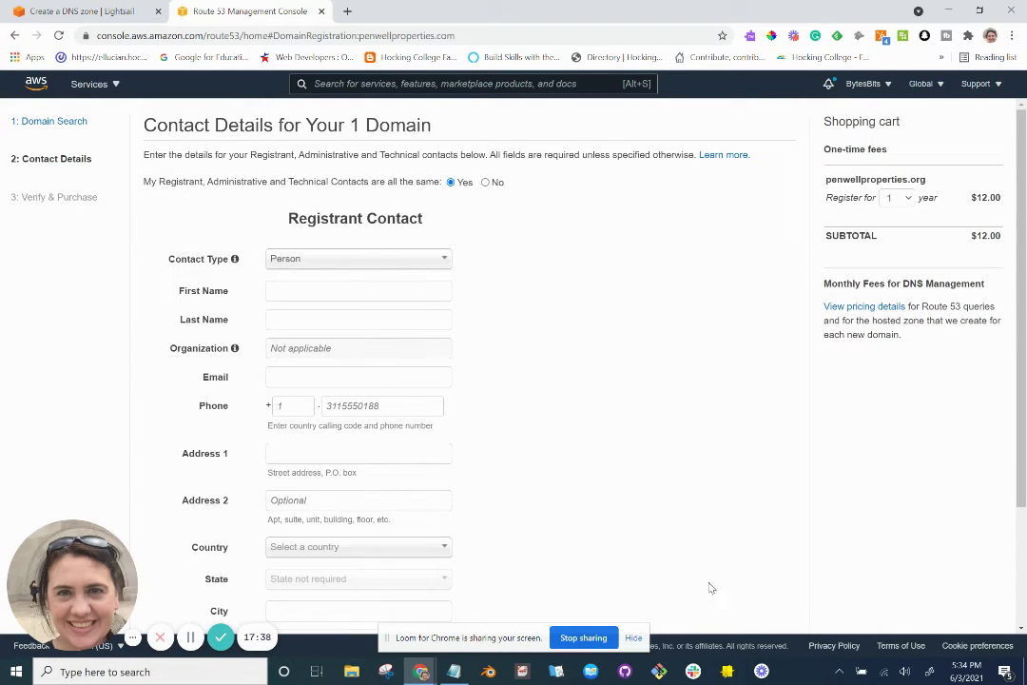
pyautogui.click(361, 266)
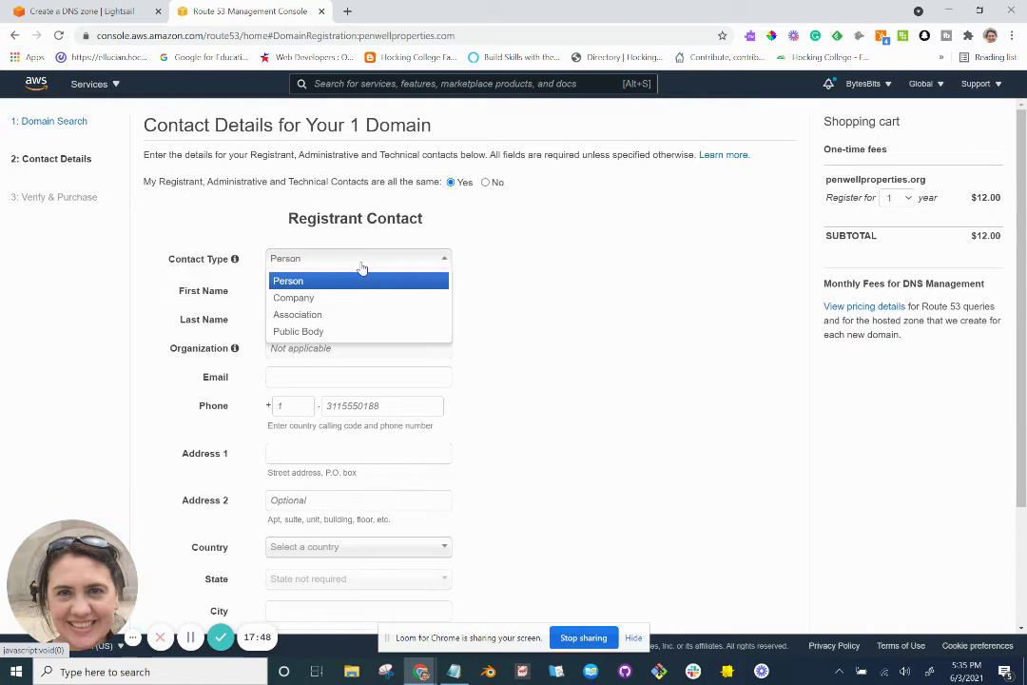
pyautogui.click(361, 270)
pyautogui.click(360, 292)
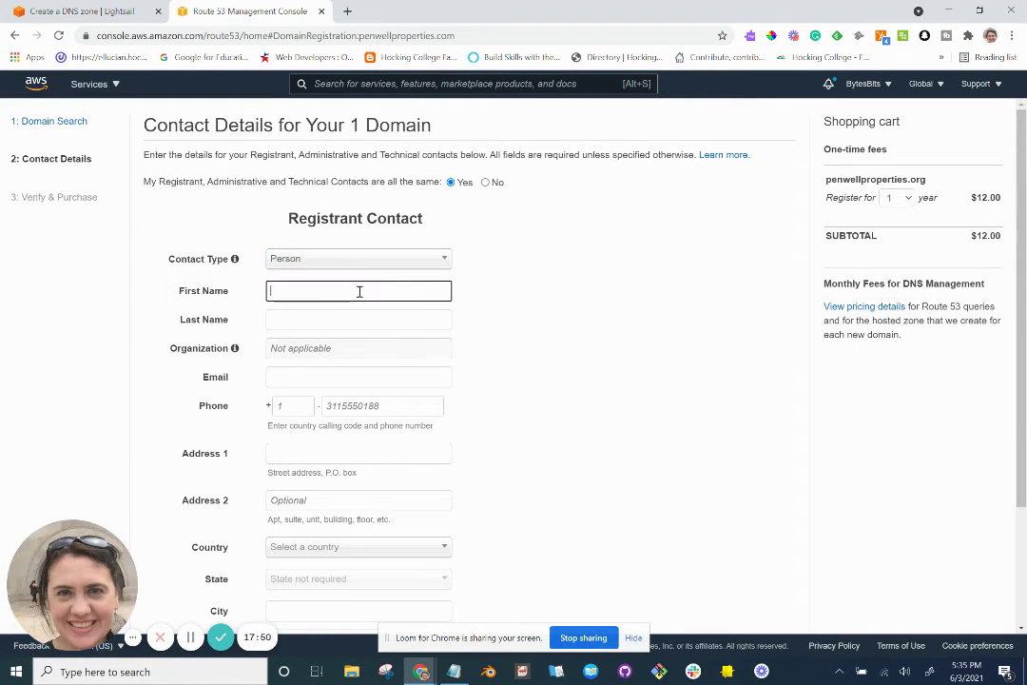
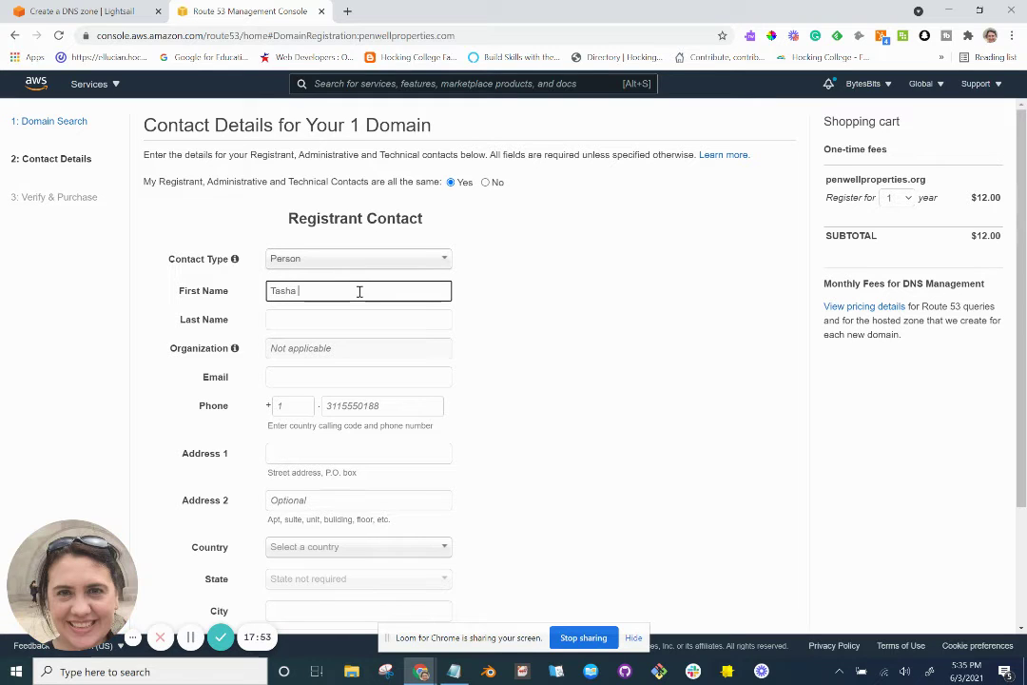
pyautogui.press('Tab')
pyautogui.press('Tab')
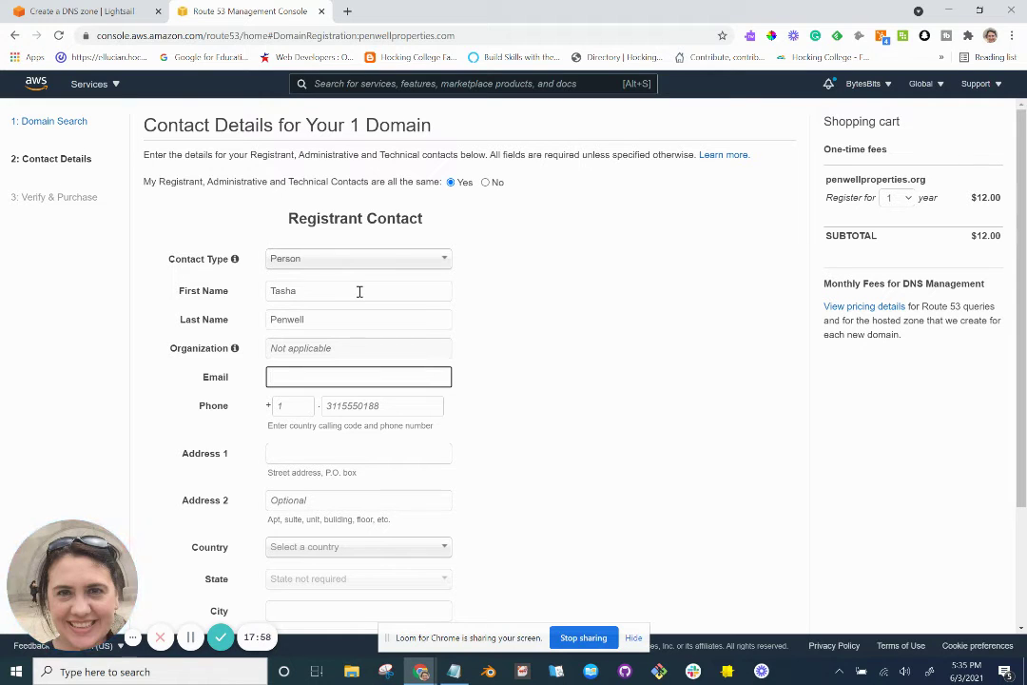
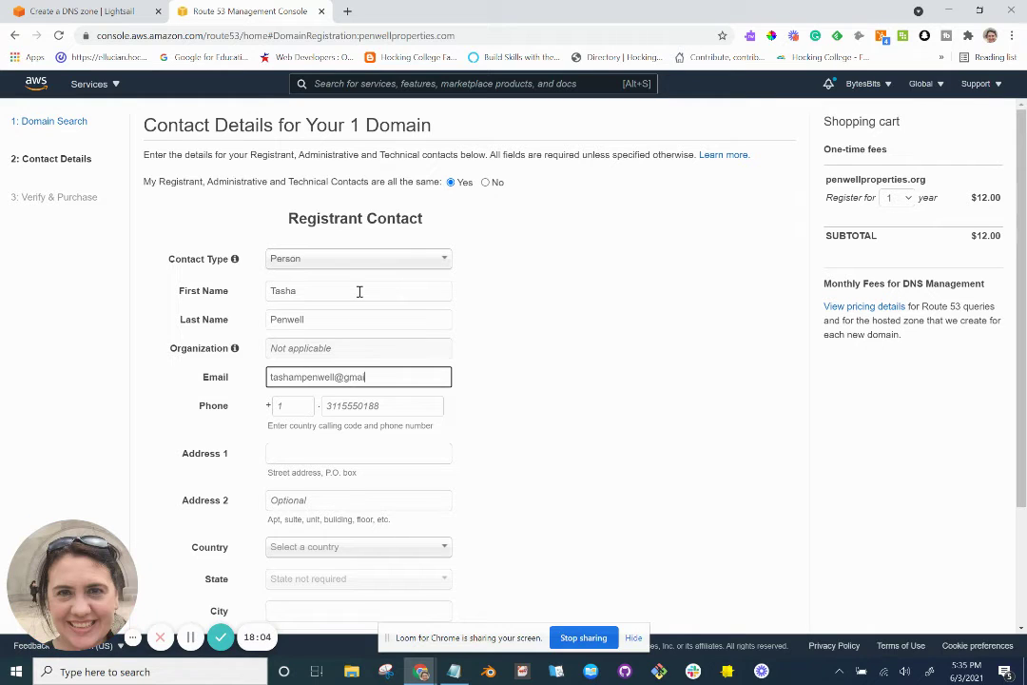
# Enter the registrant's e-mail address and phone number with country code 1.
pyautogui.press('Tab')
pyautogui.press('Tab')
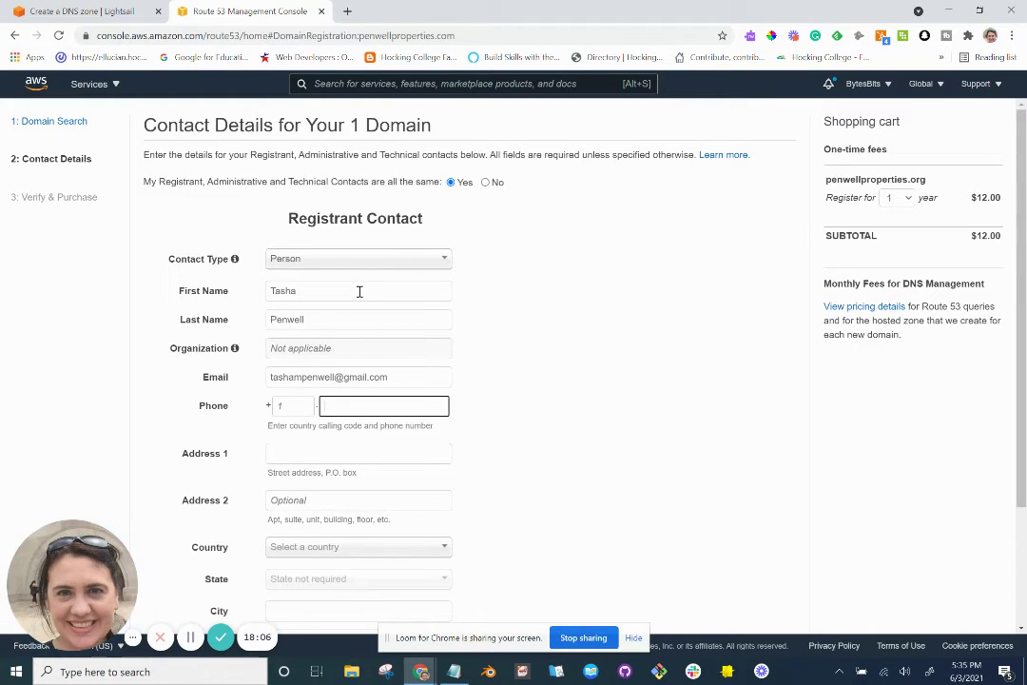
pyautogui.hotkey('shift', 'Tab')
pyautogui.write('1')
pyautogui.press('Tab')
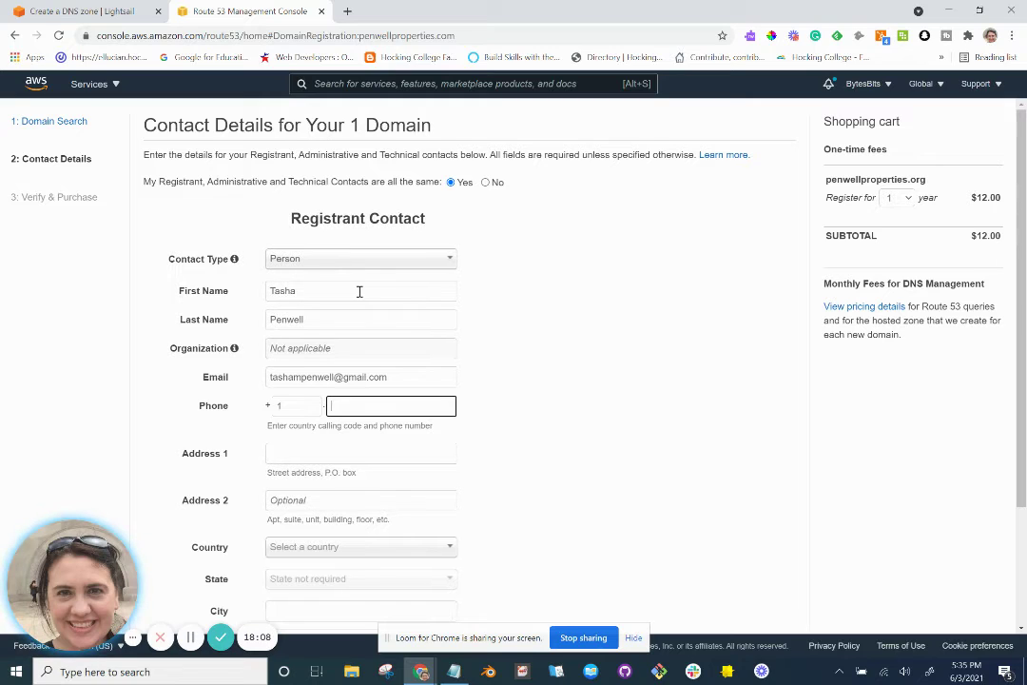
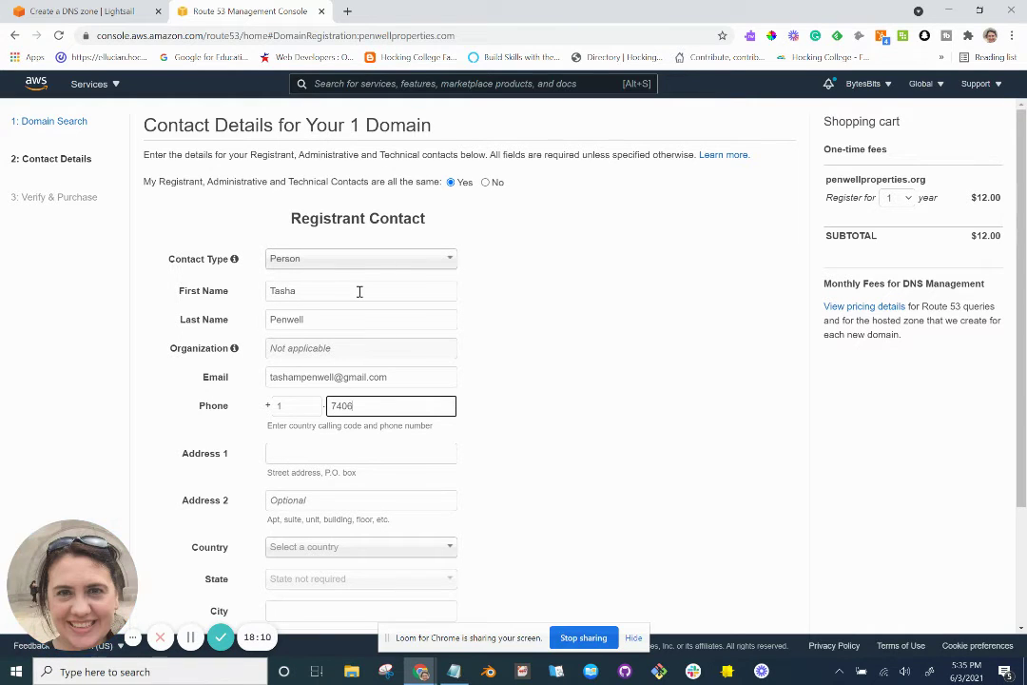
# Autofill the street address and postal code, set Country to United States, and continue to review.
pyautogui.press('Tab')
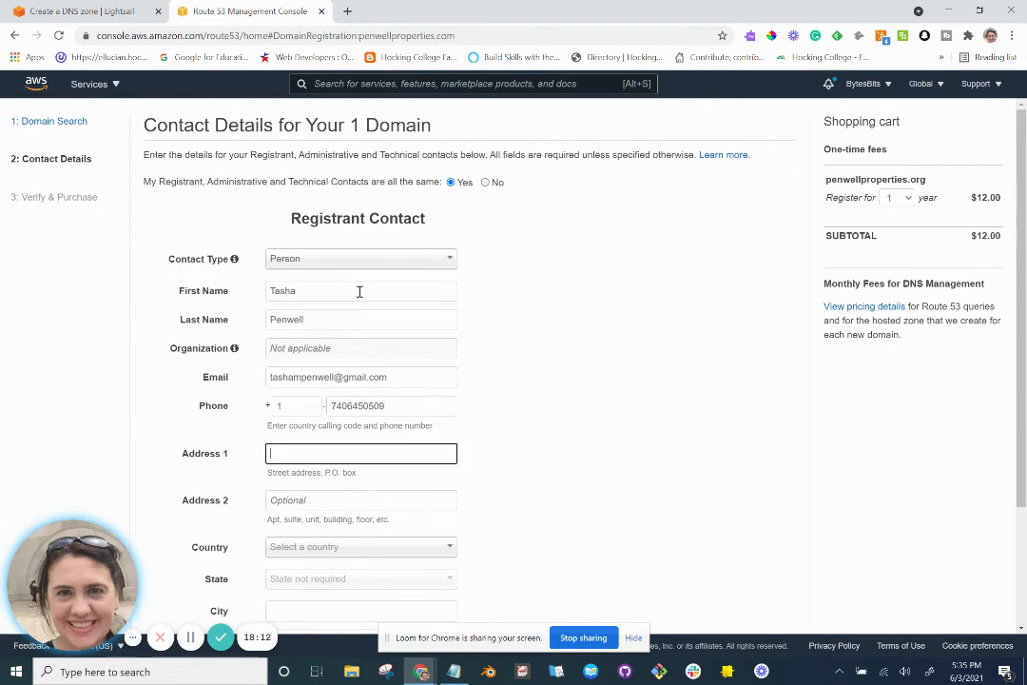
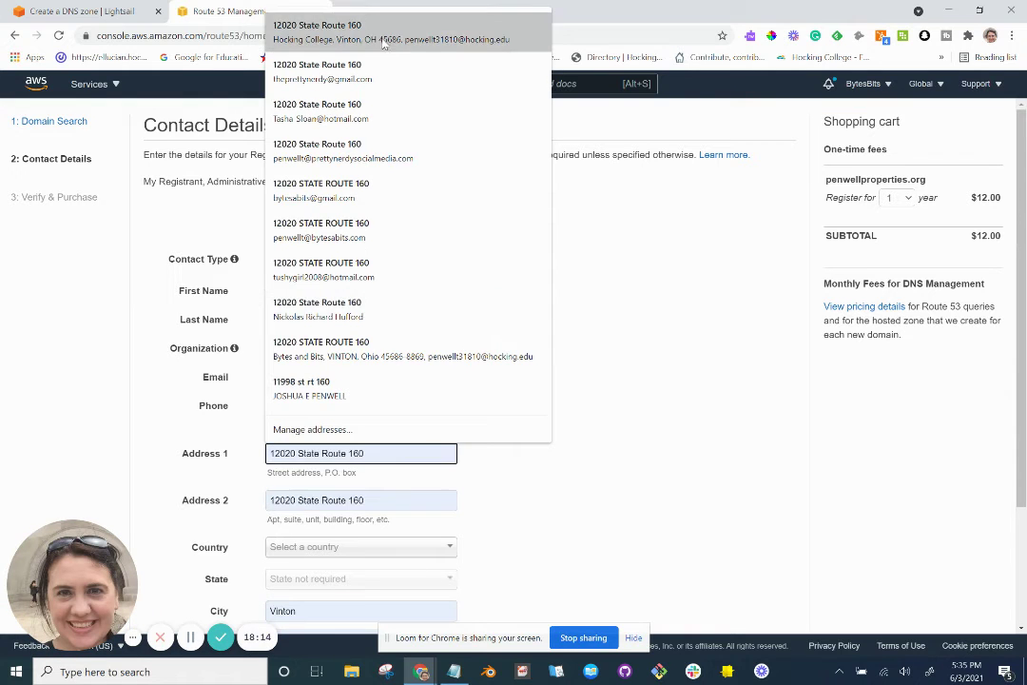
pyautogui.click(389, 32)
pyautogui.scroll(-2, 400, 354)
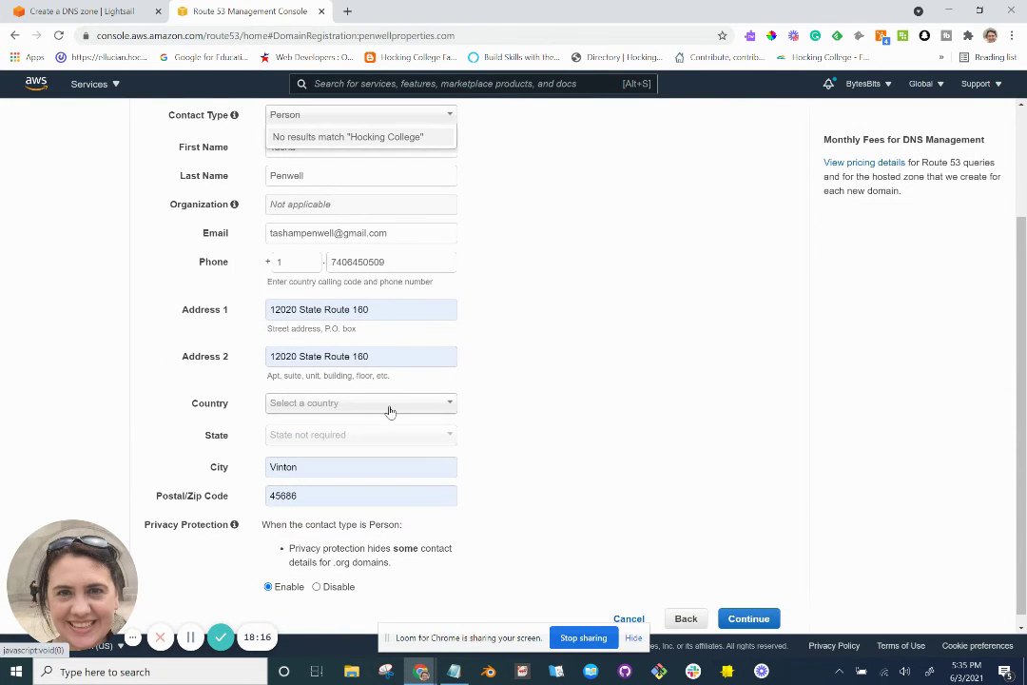
pyautogui.scroll(-1, 390, 410)
pyautogui.click(391, 397)
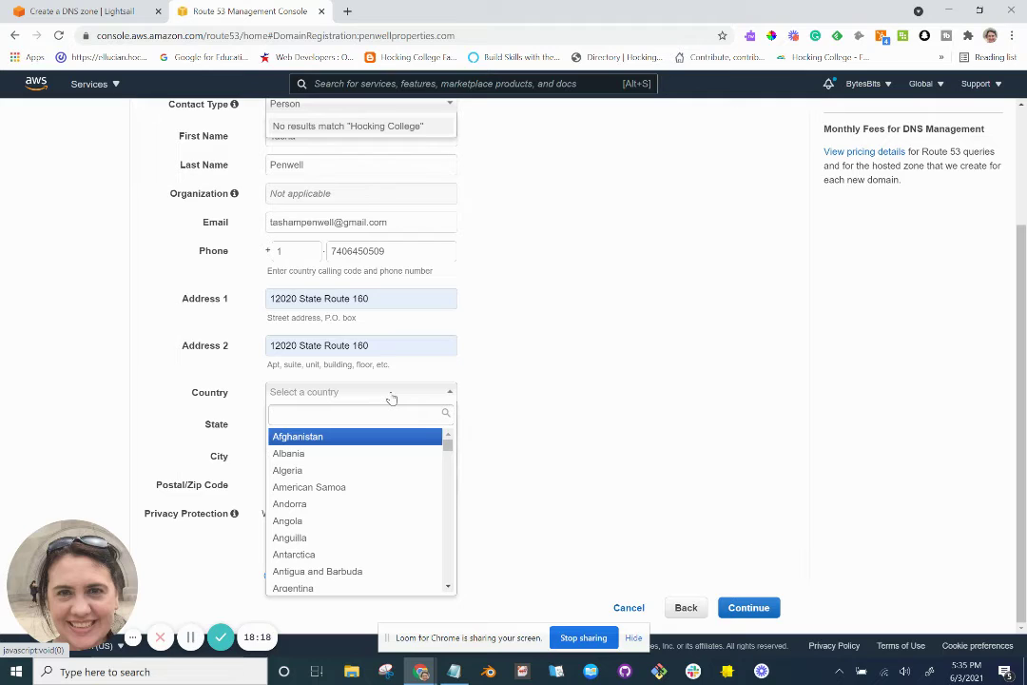
pyautogui.write('unite')
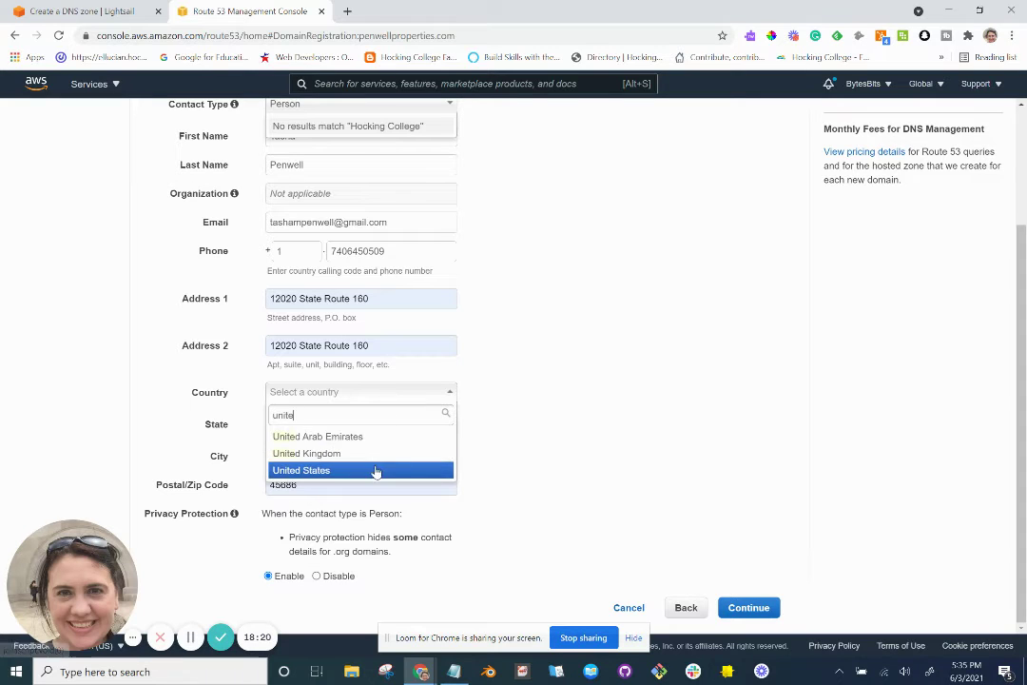
pyautogui.click(376, 470)
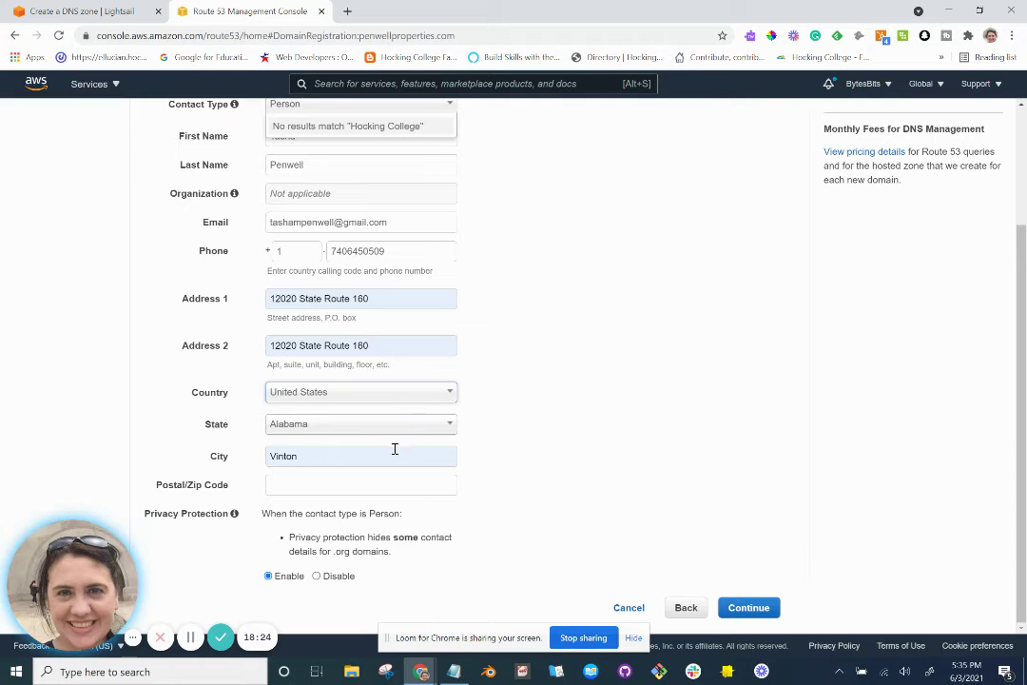
pyautogui.click(372, 485)
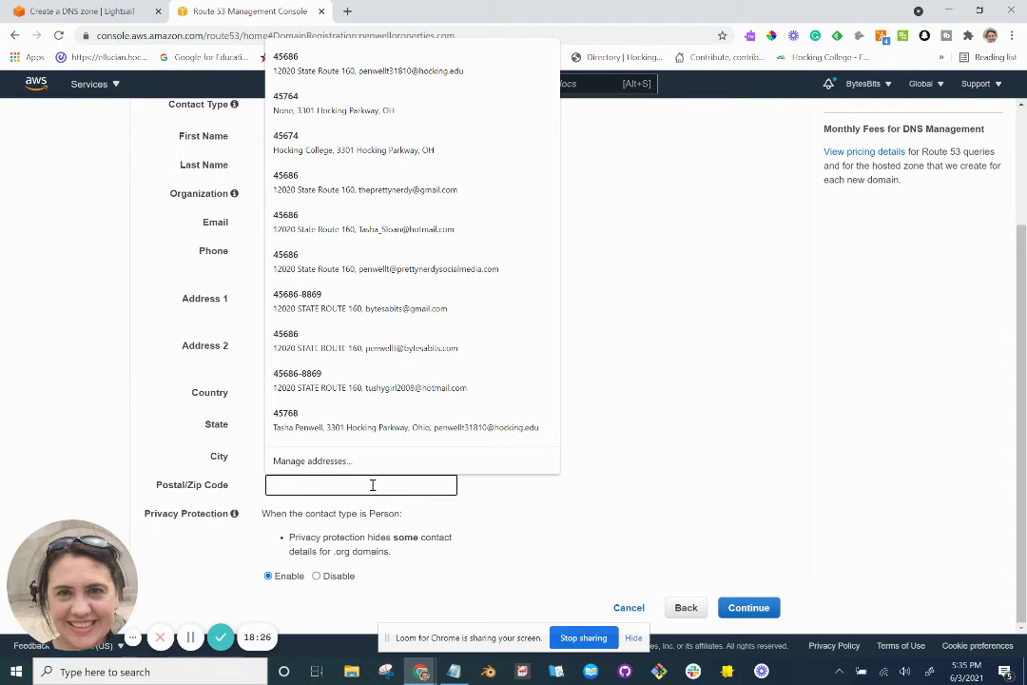
pyautogui.click(348, 71)
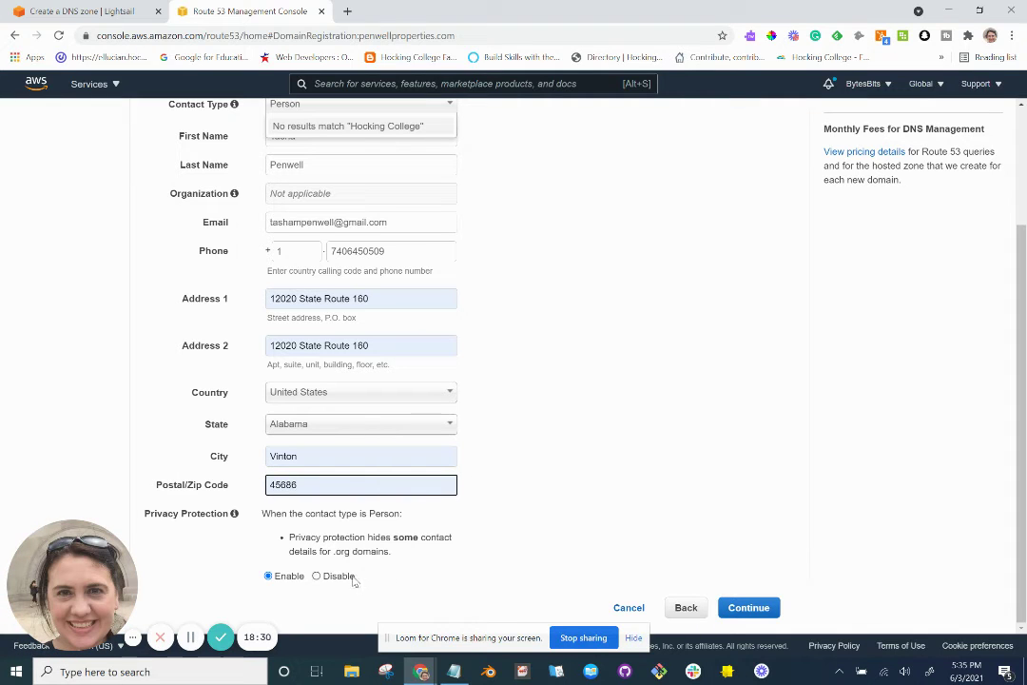
pyautogui.click(766, 614)
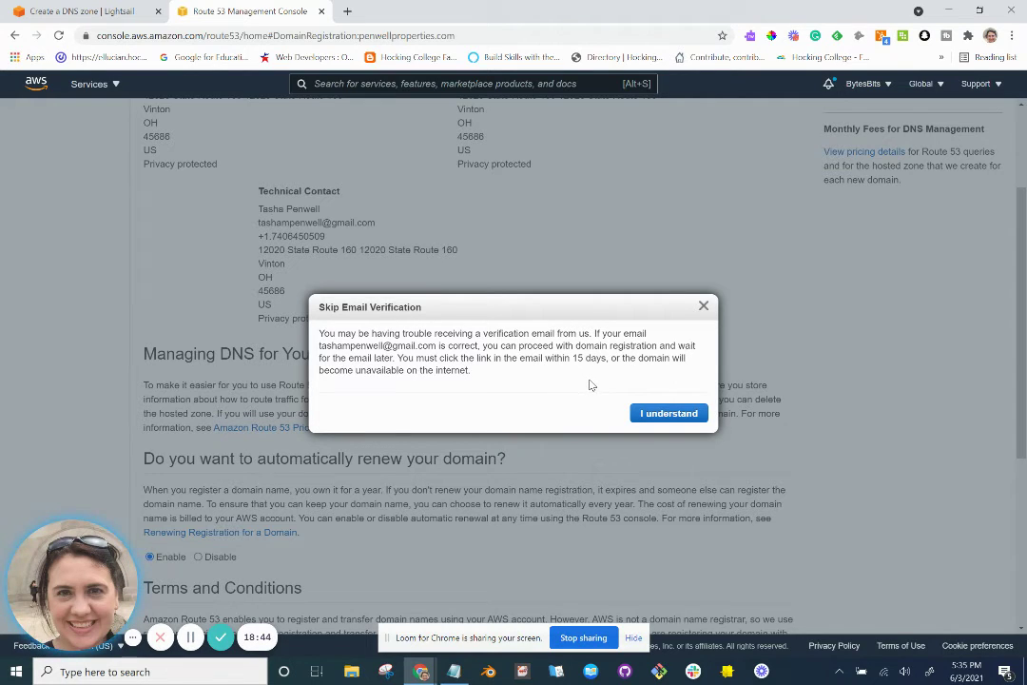
# Acknowledge the email verification notice and look over the order review page.
pyautogui.click(663, 414)
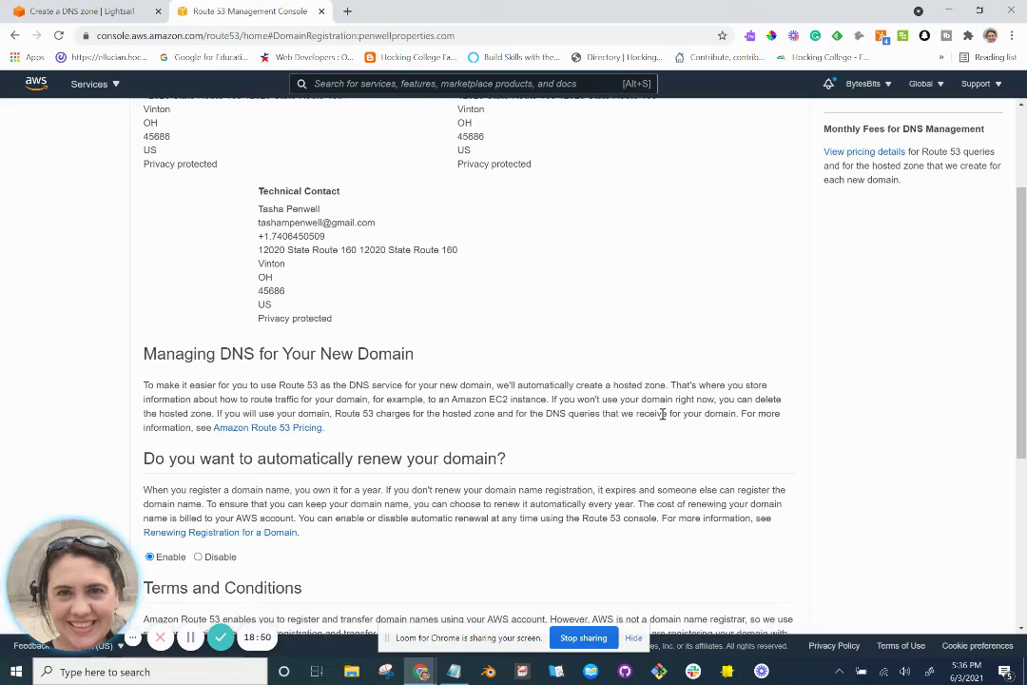
pyautogui.scroll(-2, 663, 418)
pyautogui.scroll(-1, 663, 419)
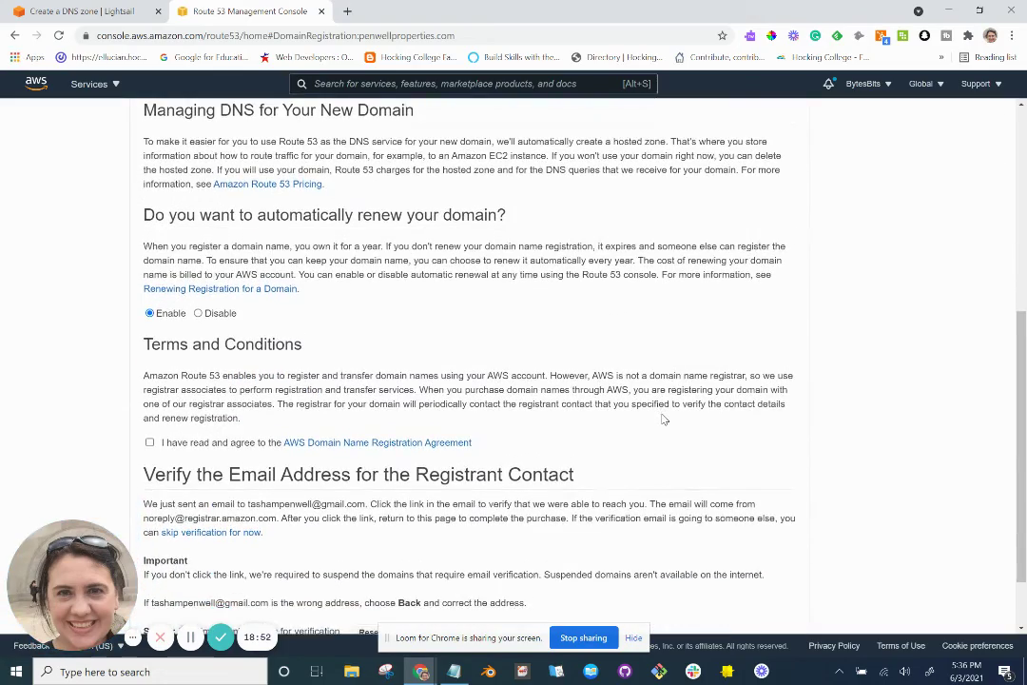
pyautogui.scroll(1, 662, 419)
pyautogui.scroll(1, 456, 278)
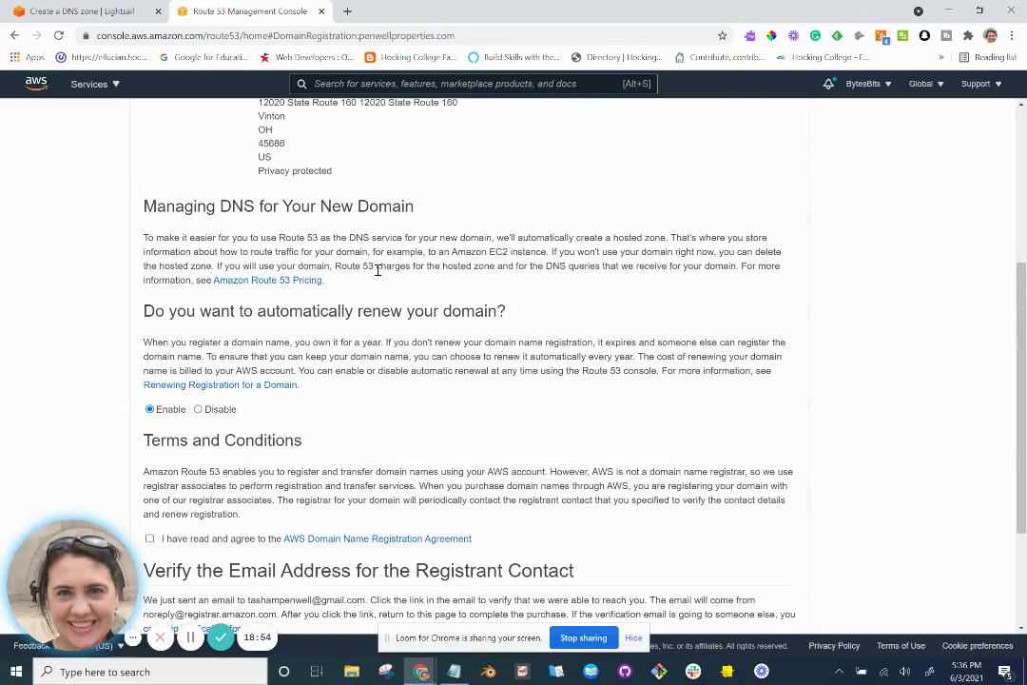
pyautogui.scroll(-1, 378, 270)
pyautogui.scroll(-1, 377, 270)
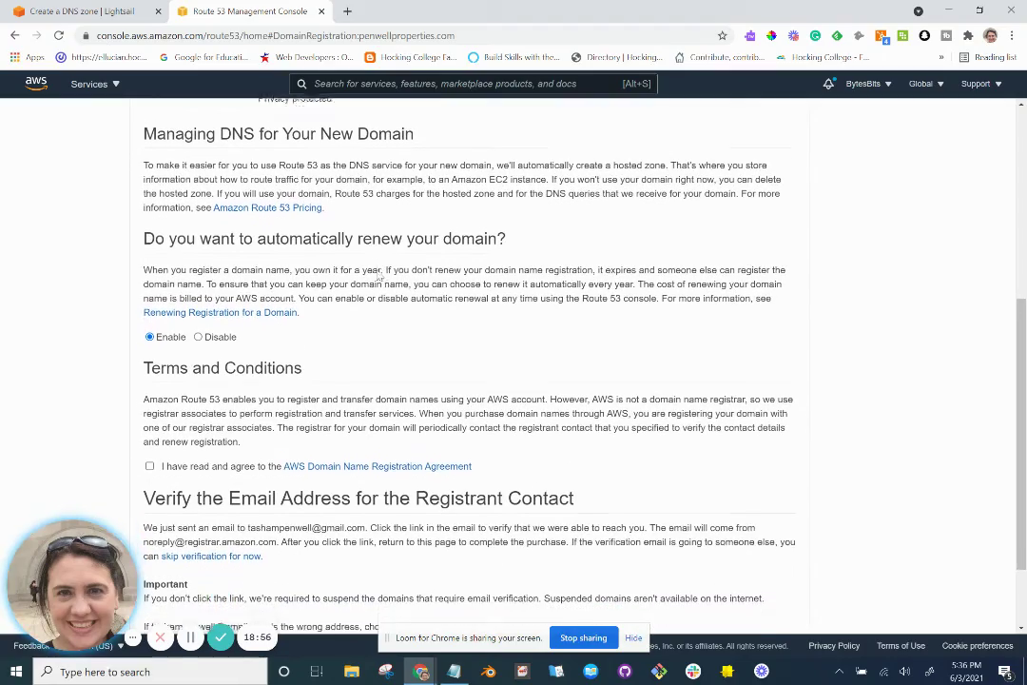
pyautogui.scroll(-1, 345, 247)
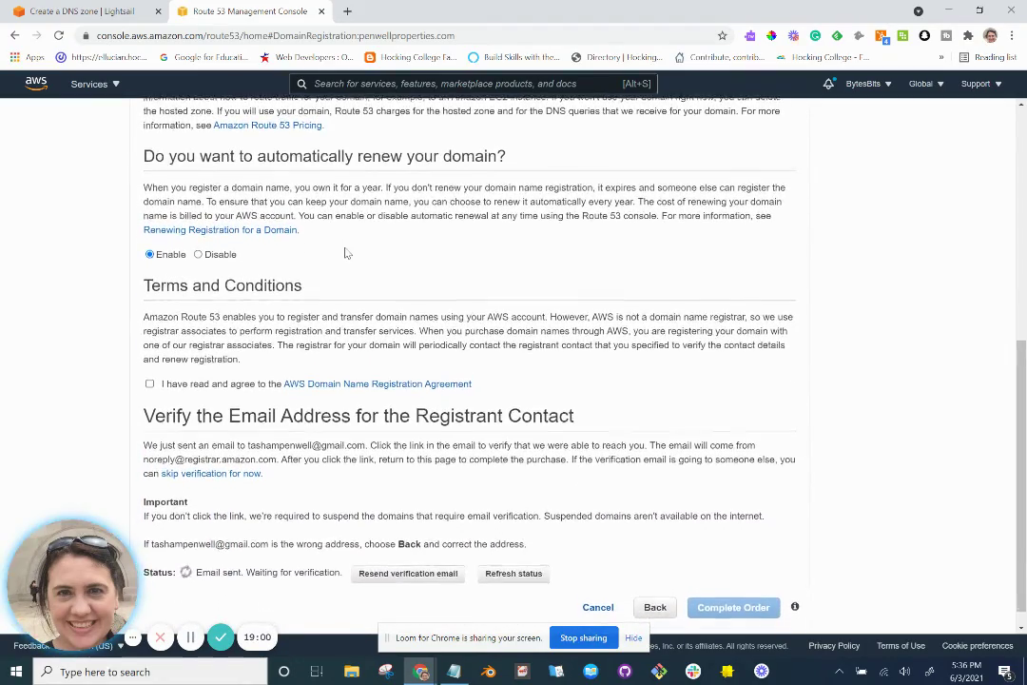
pyautogui.scroll(5, 346, 248)
pyautogui.scroll(2, 345, 248)
pyautogui.scroll(-5, 346, 252)
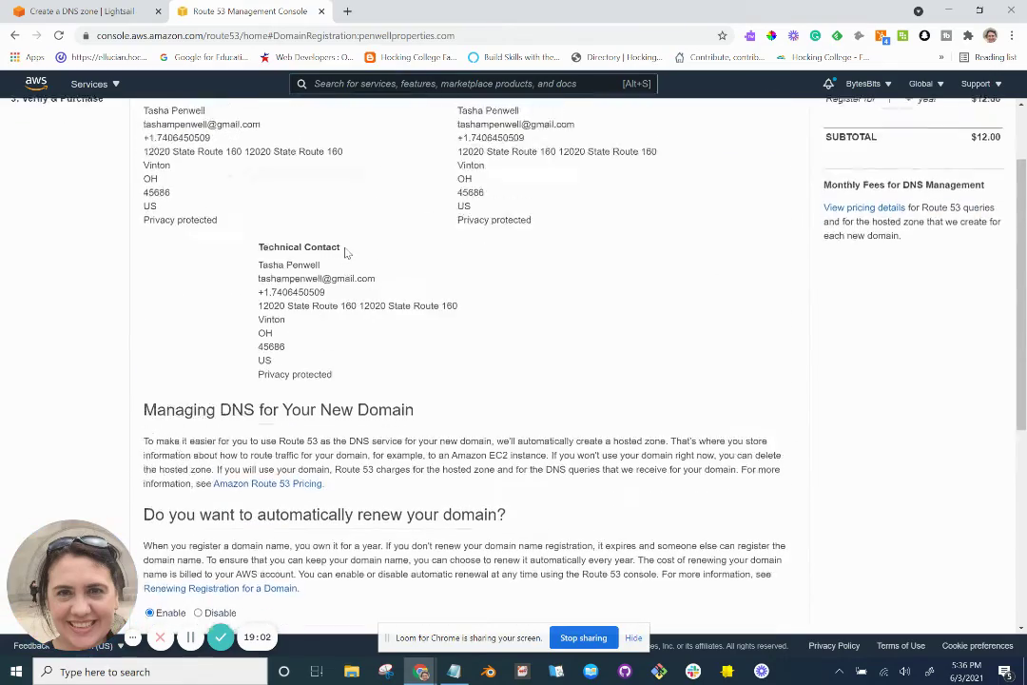
pyautogui.scroll(-2, 345, 249)
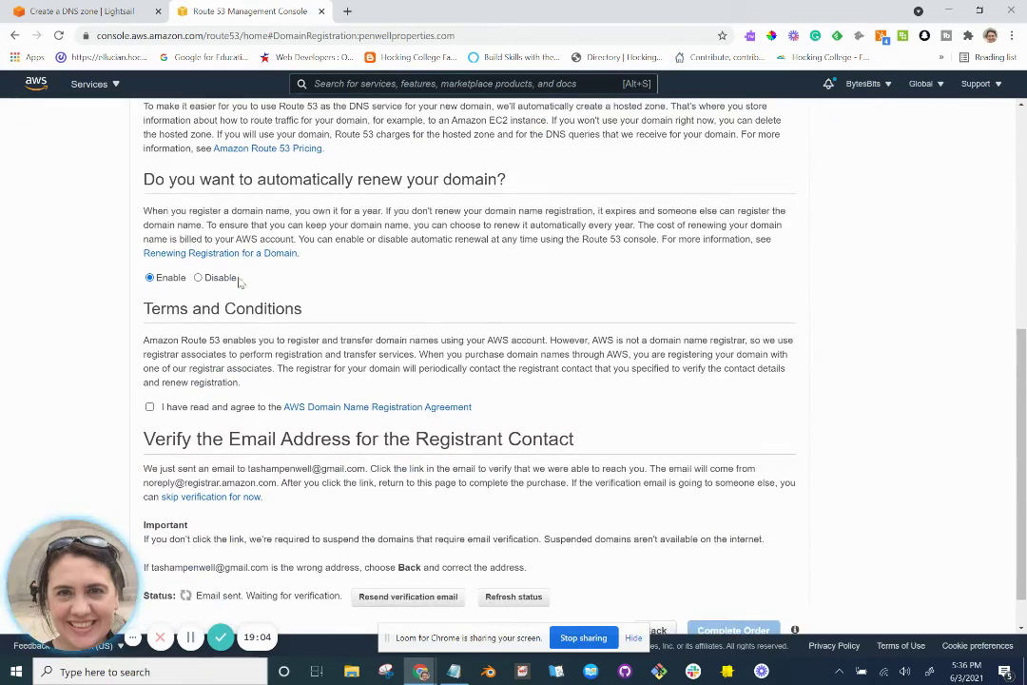
pyautogui.scroll(-1, 324, 280)
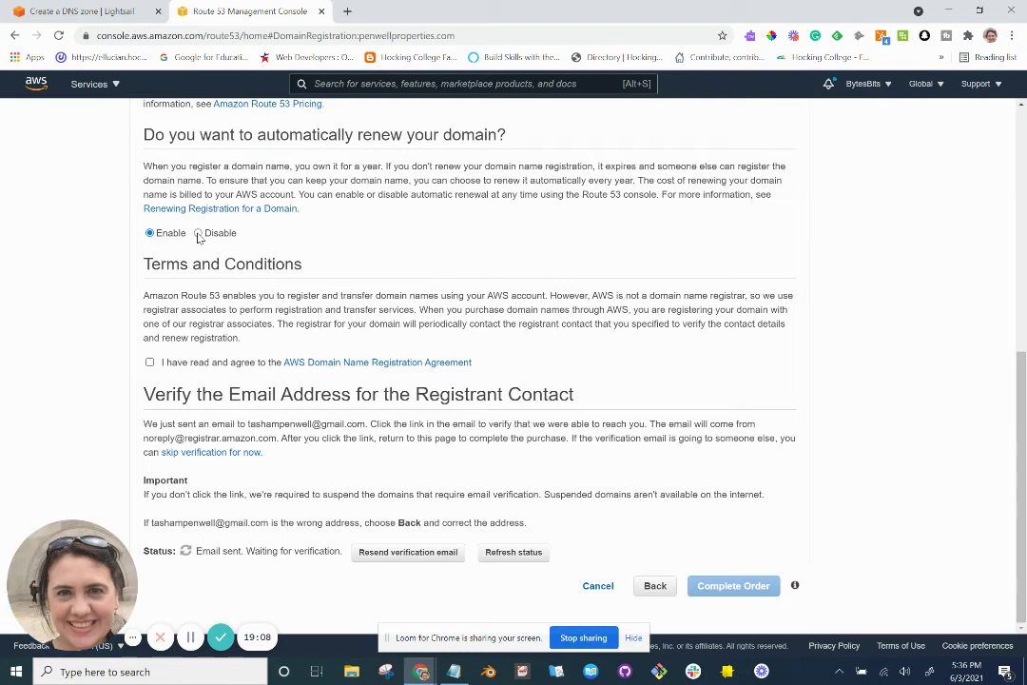
# Disable auto-renew, accept the registration agreement and payment acknowledgement, and complete the order.
pyautogui.click(198, 234)
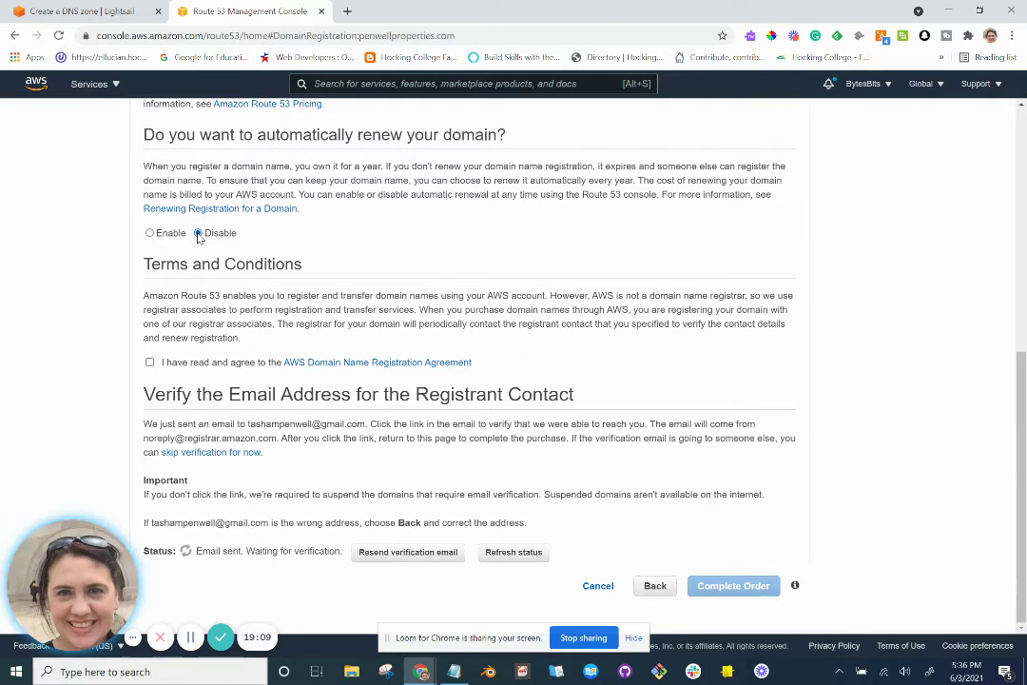
pyautogui.click(149, 363)
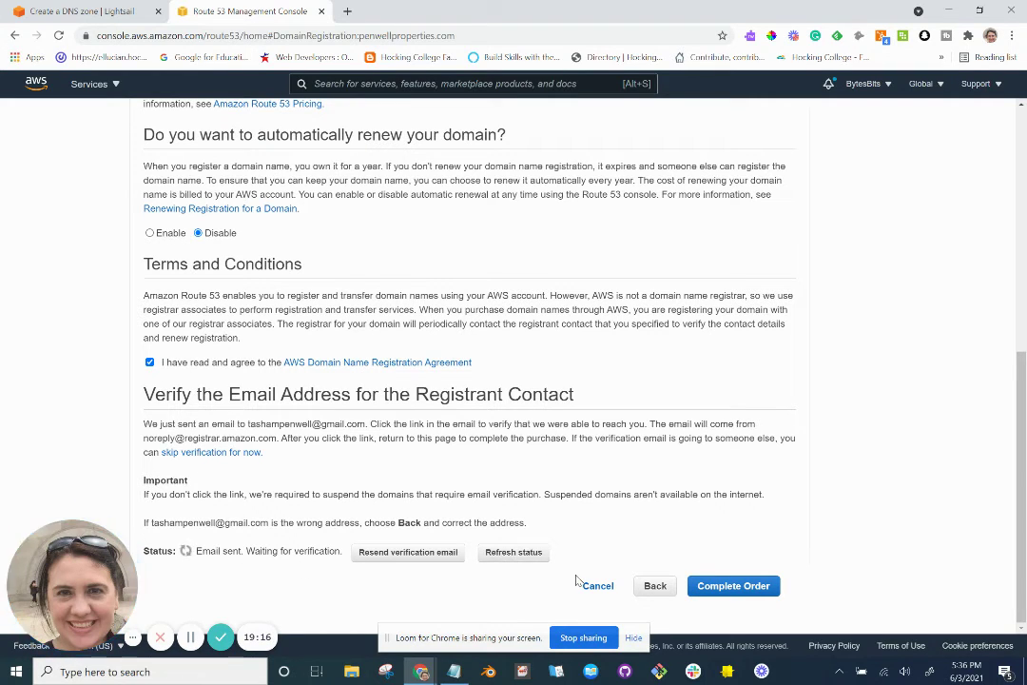
pyautogui.click(746, 591)
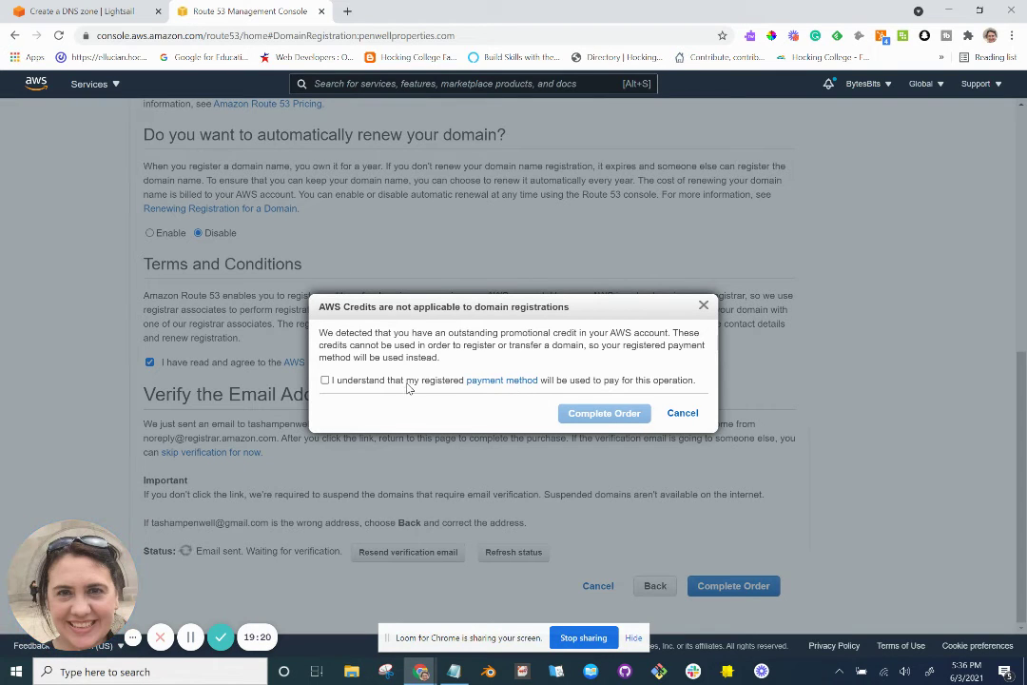
pyautogui.click(325, 379)
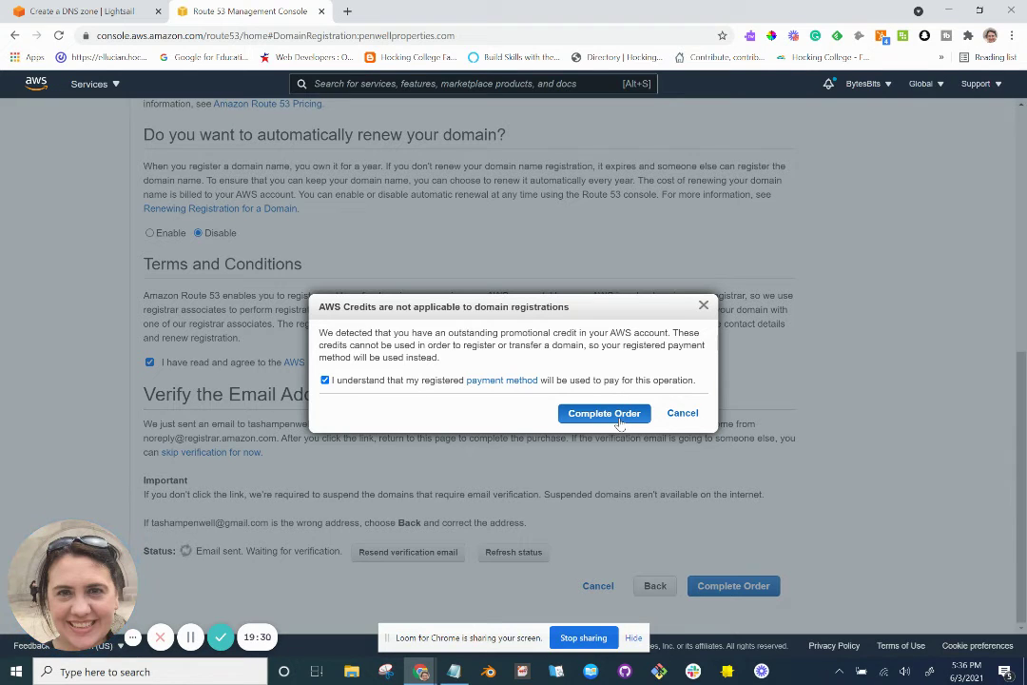
pyautogui.click(618, 420)
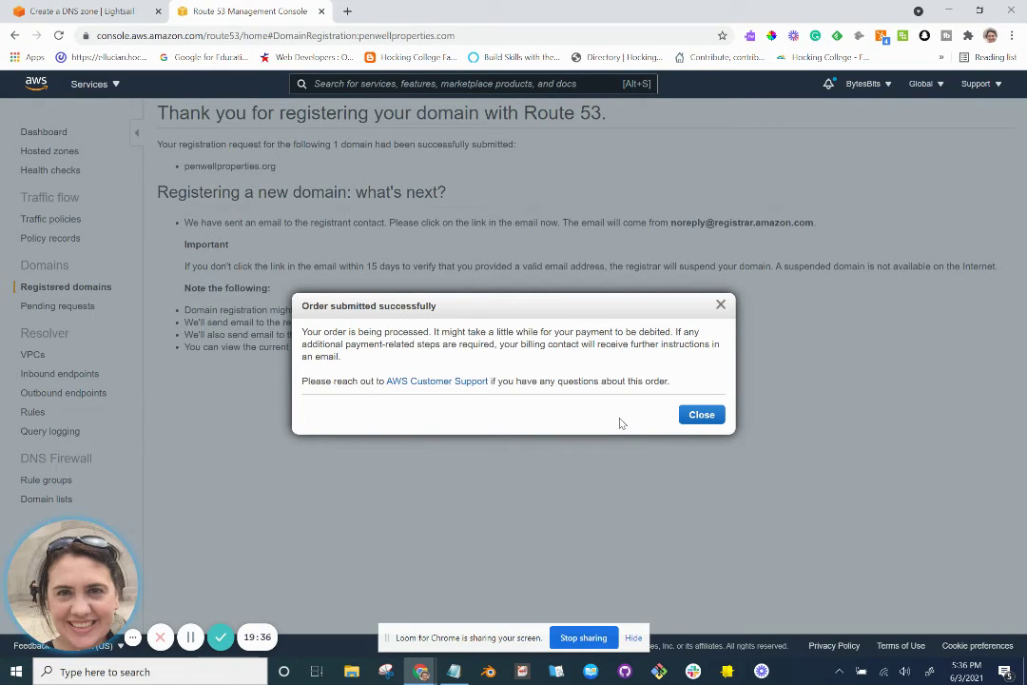
# Open Route 53 pending requests and copy the domain name penwellproperties.org.
pyautogui.click(701, 416)
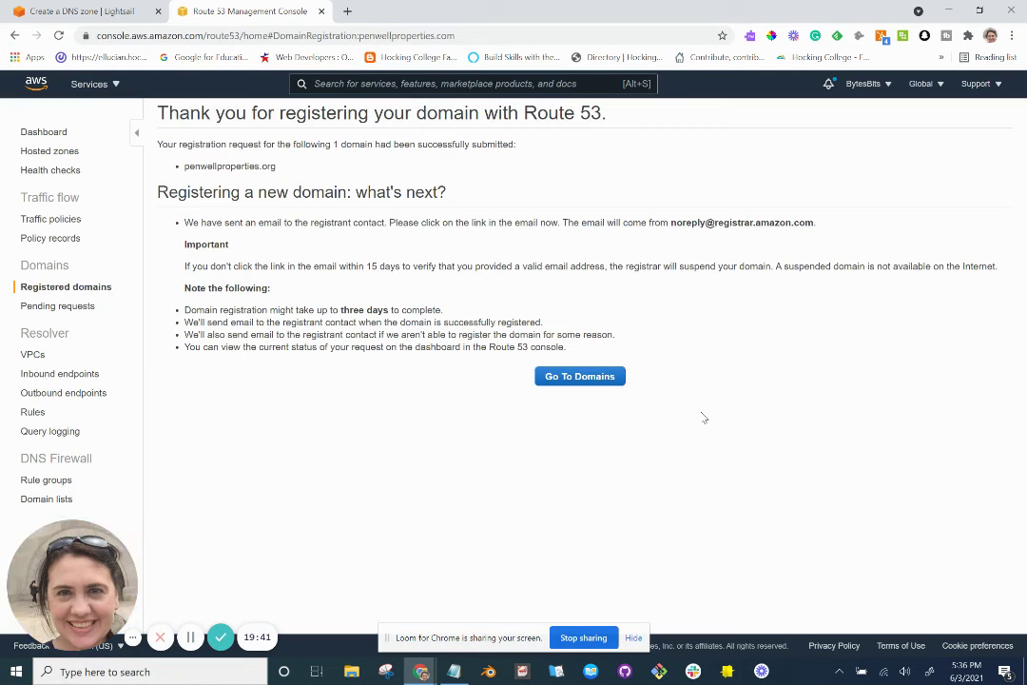
pyautogui.click(594, 381)
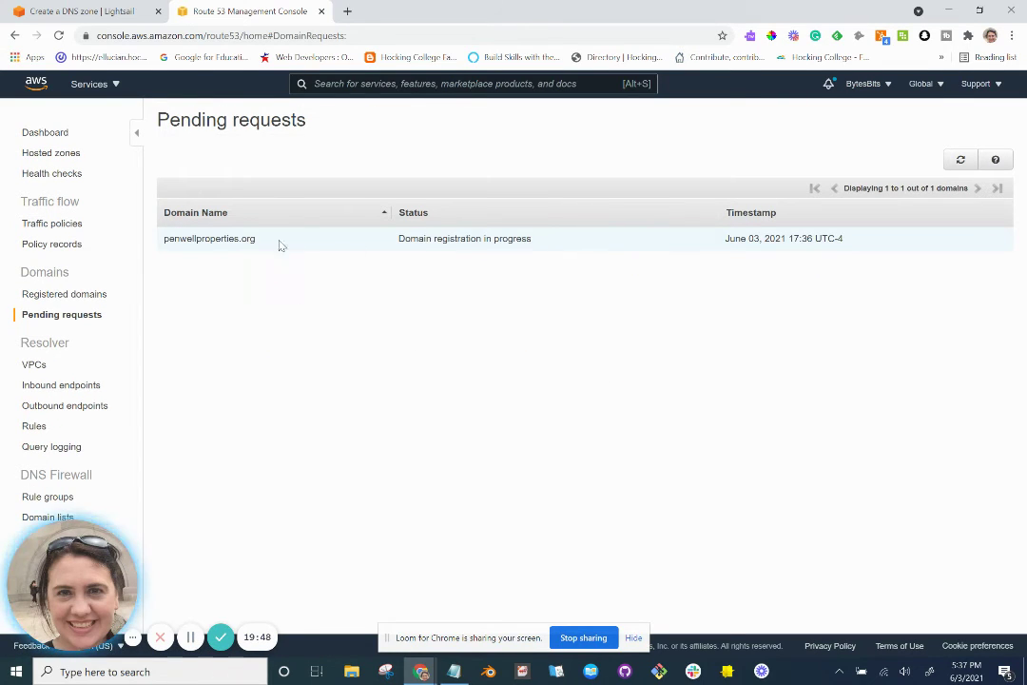
pyautogui.moveTo(280, 246); pyautogui.dragTo(167, 244)
pyautogui.hotkey('ctrl', 'c')
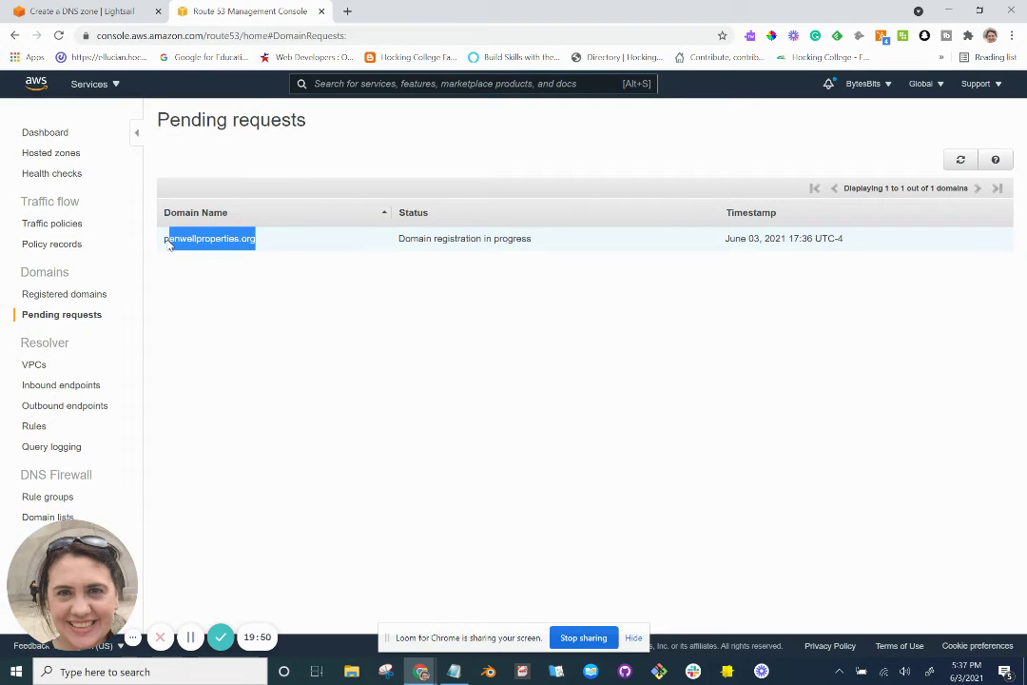
# Try loading penwellproperties.org in a new browser tab, then return to the registration status.
pyautogui.click(347, 12)
pyautogui.hotkey('ctrl', 'v')
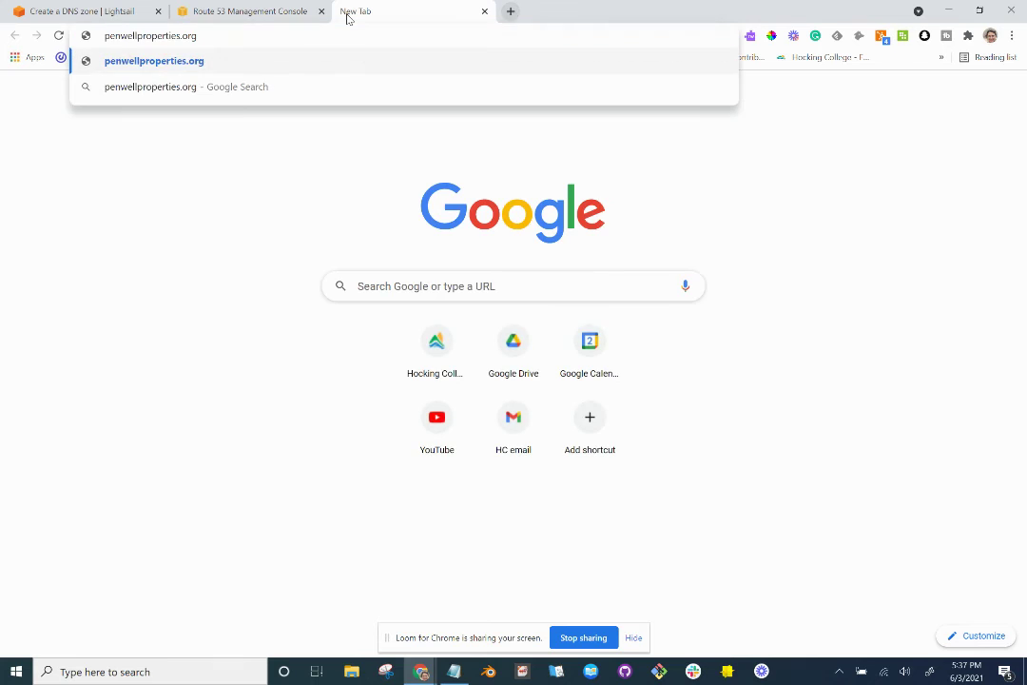
pyautogui.press('Return')
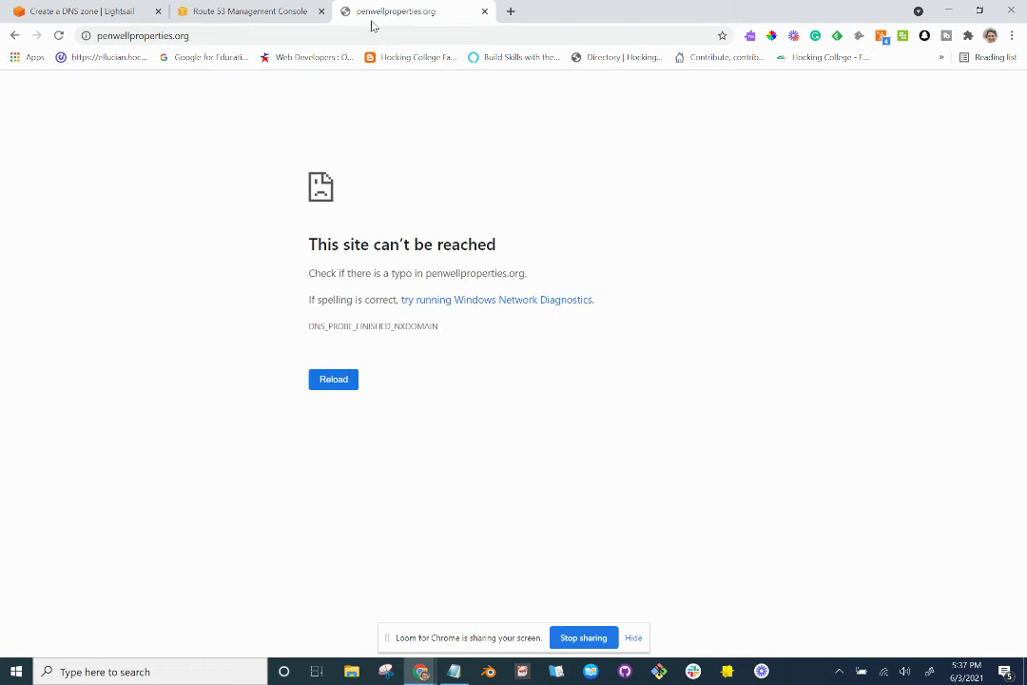
pyautogui.click(245, 13)
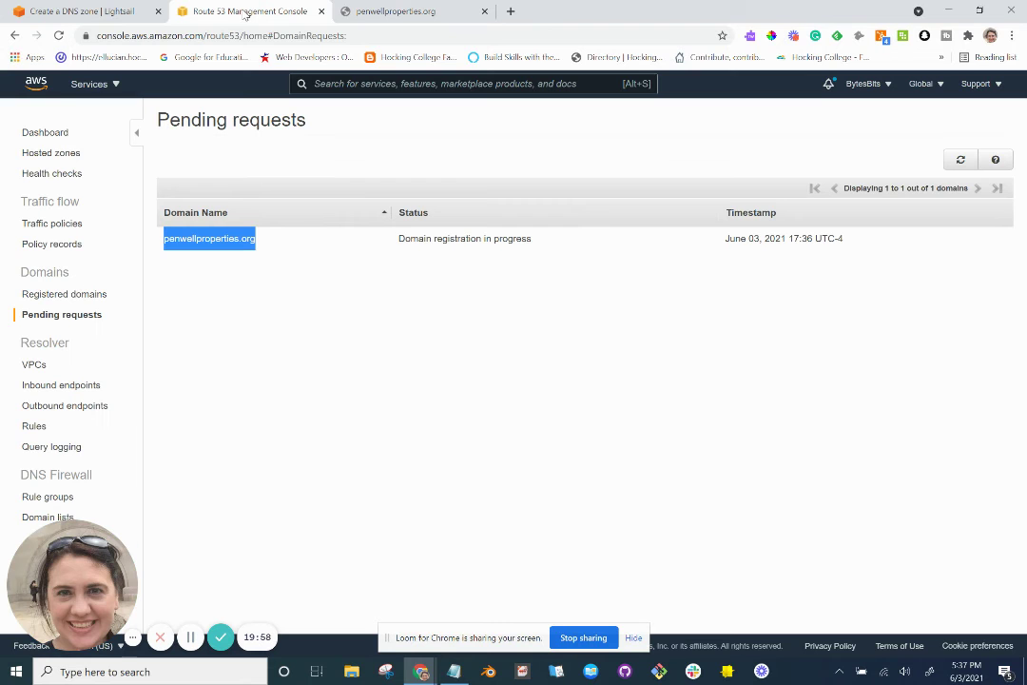
# Paste penwellproperties.org as the registered domain and create the Lightsail DNS zone.
pyautogui.click(115, 13)
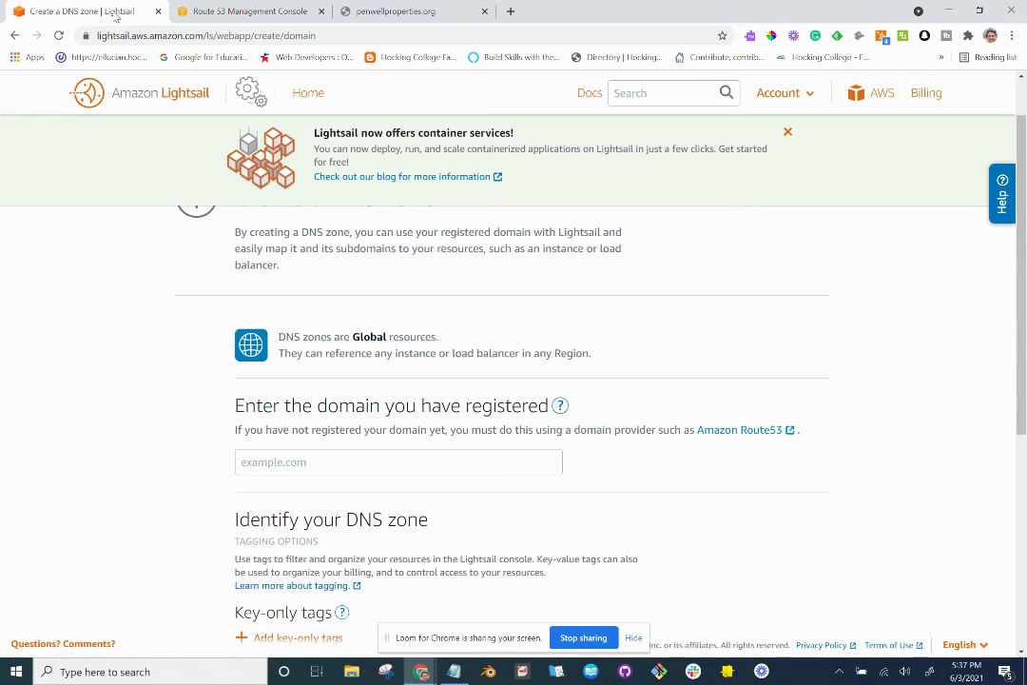
pyautogui.click(355, 460)
pyautogui.hotkey('ctrl', 'v')
pyautogui.scroll(-3, 354, 457)
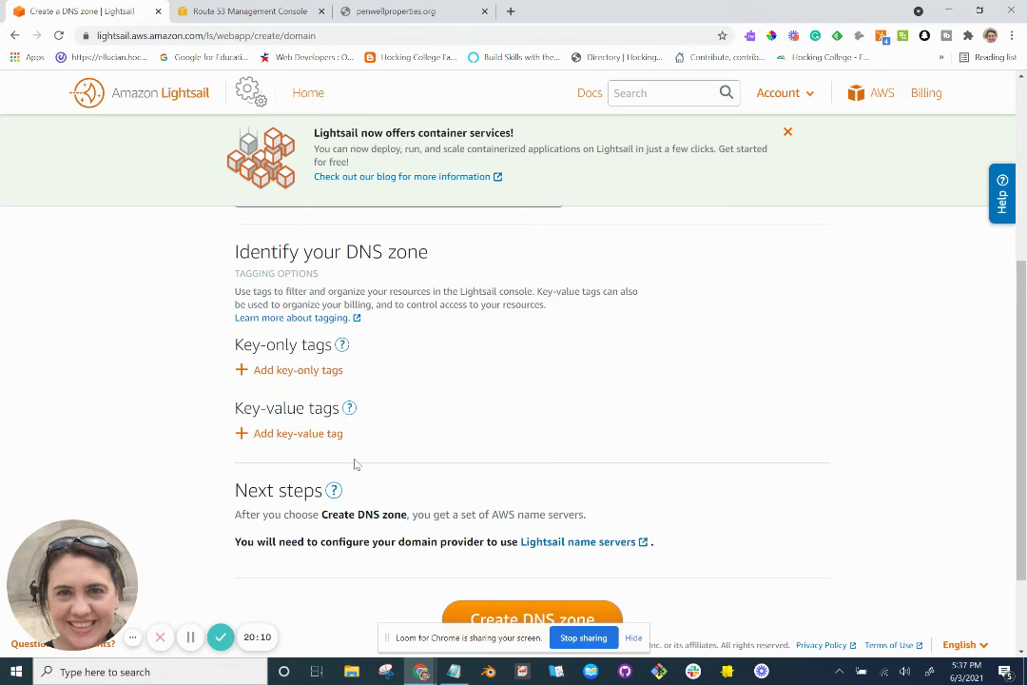
pyautogui.scroll(1, 355, 463)
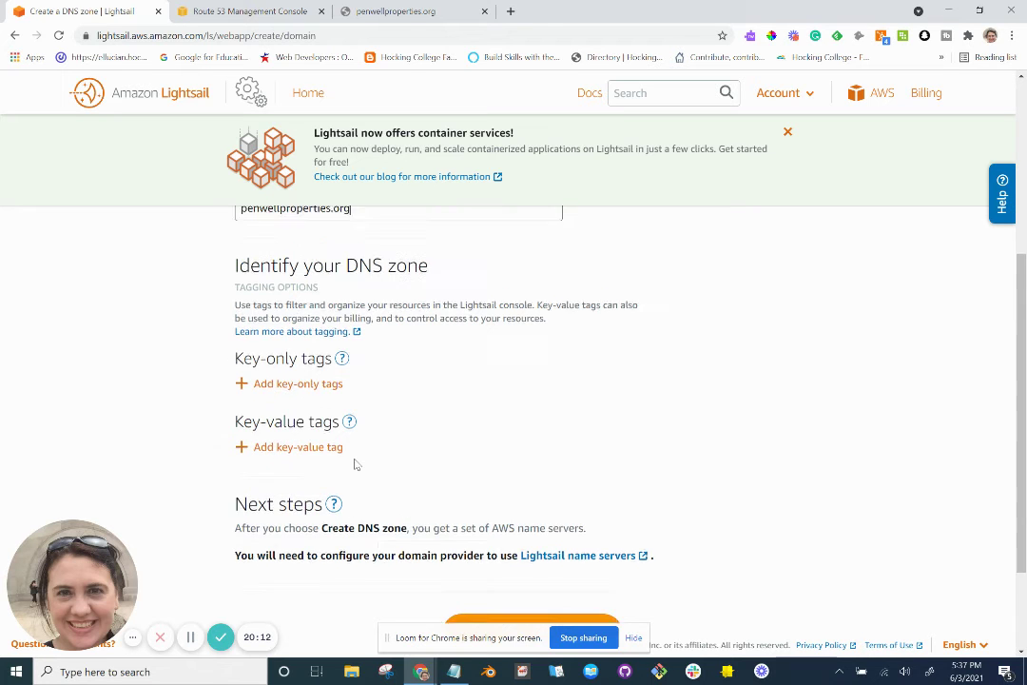
pyautogui.scroll(-1, 355, 463)
pyautogui.scroll(-1, 355, 463)
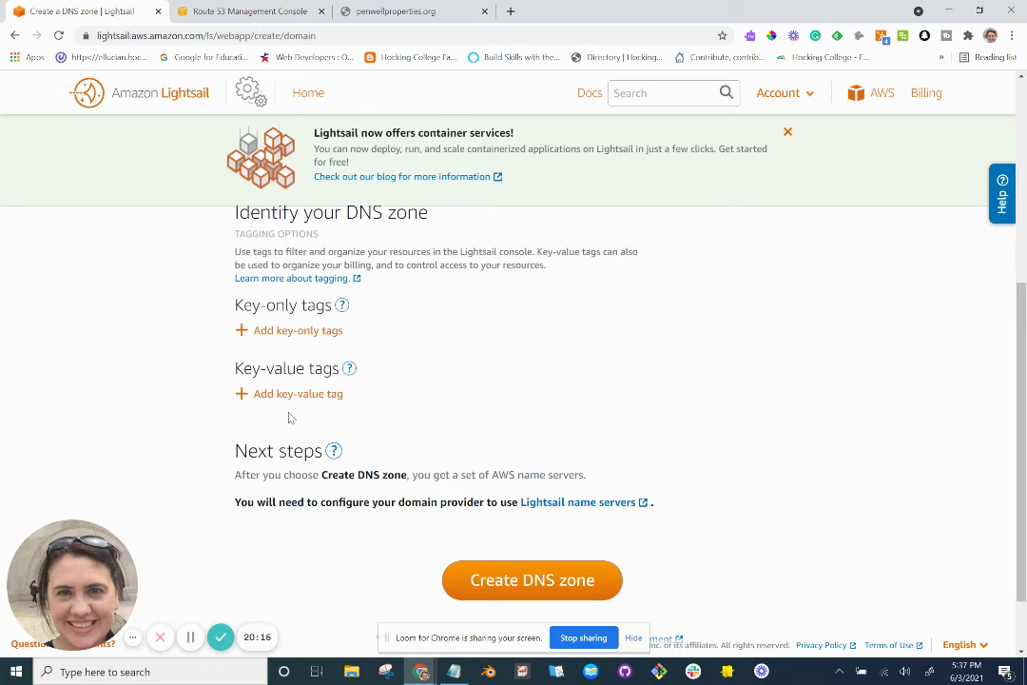
pyautogui.scroll(-1, 290, 417)
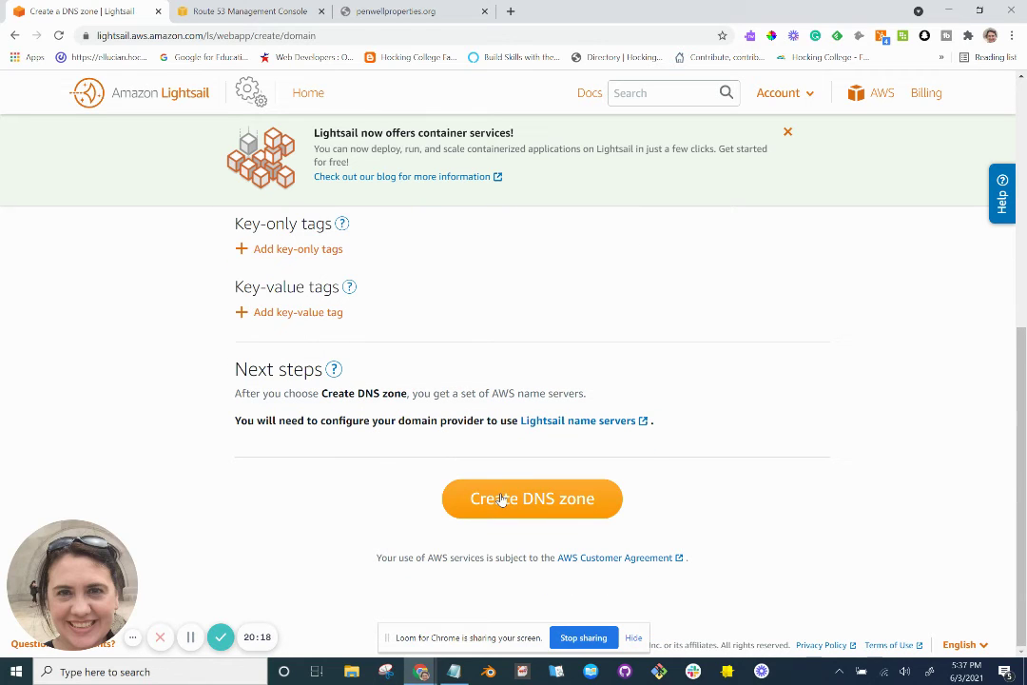
pyautogui.hotkey('alt', 'Tab')
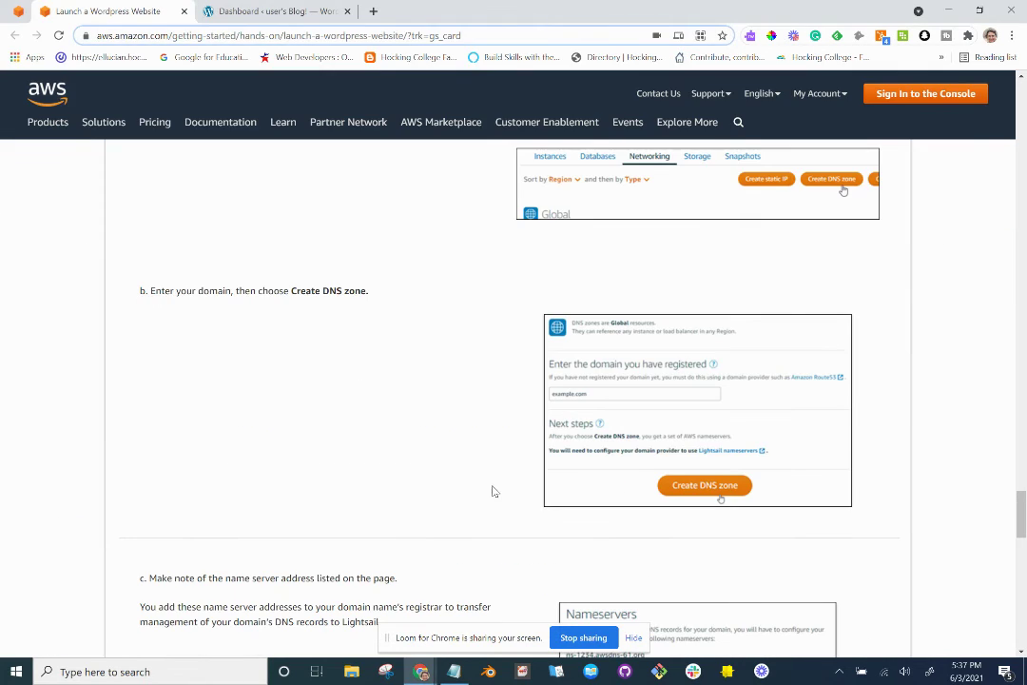
pyautogui.scroll(-4, 525, 469)
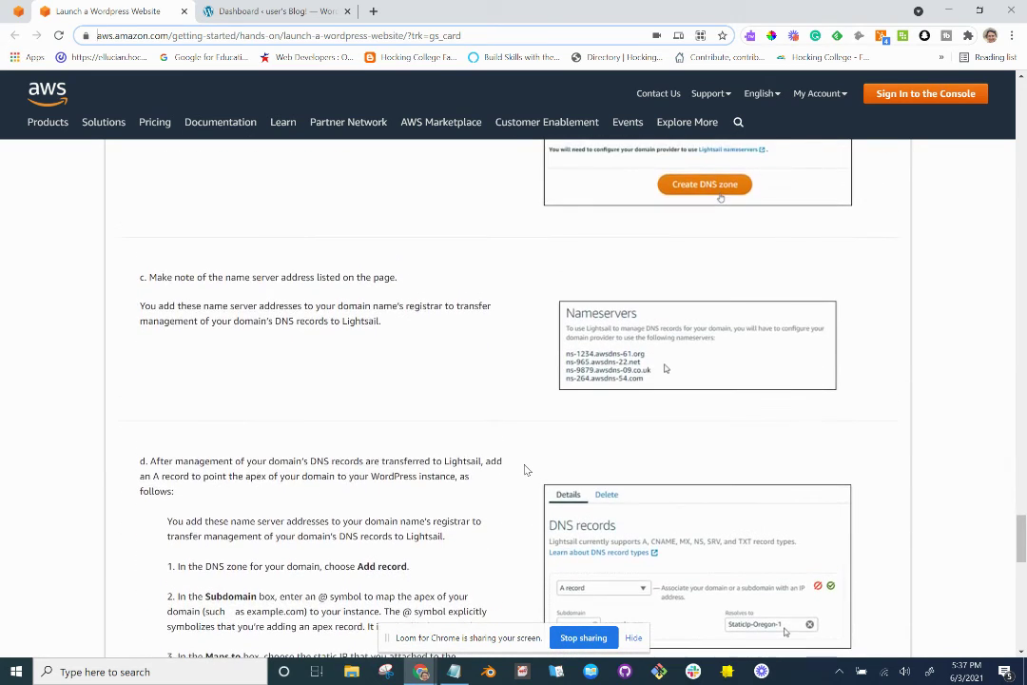
pyautogui.hotkey('alt', 'Tab')
pyautogui.click(559, 498)
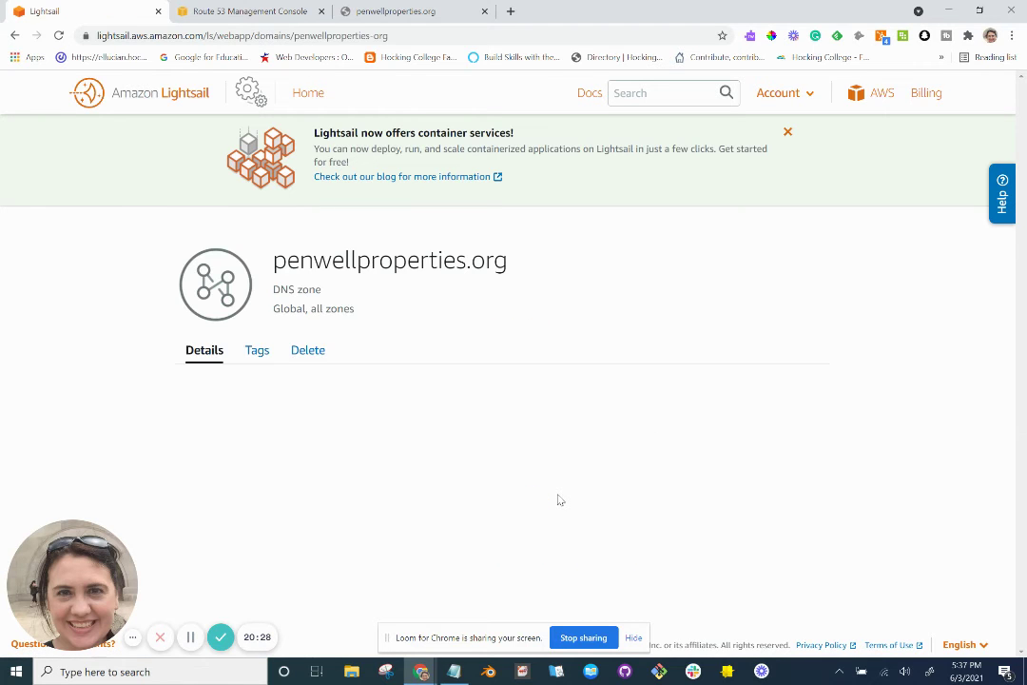
# Review the new penwellproperties.org zone's four name servers, then bring up the tutorial's A-record step.
pyautogui.scroll(-2, 559, 499)
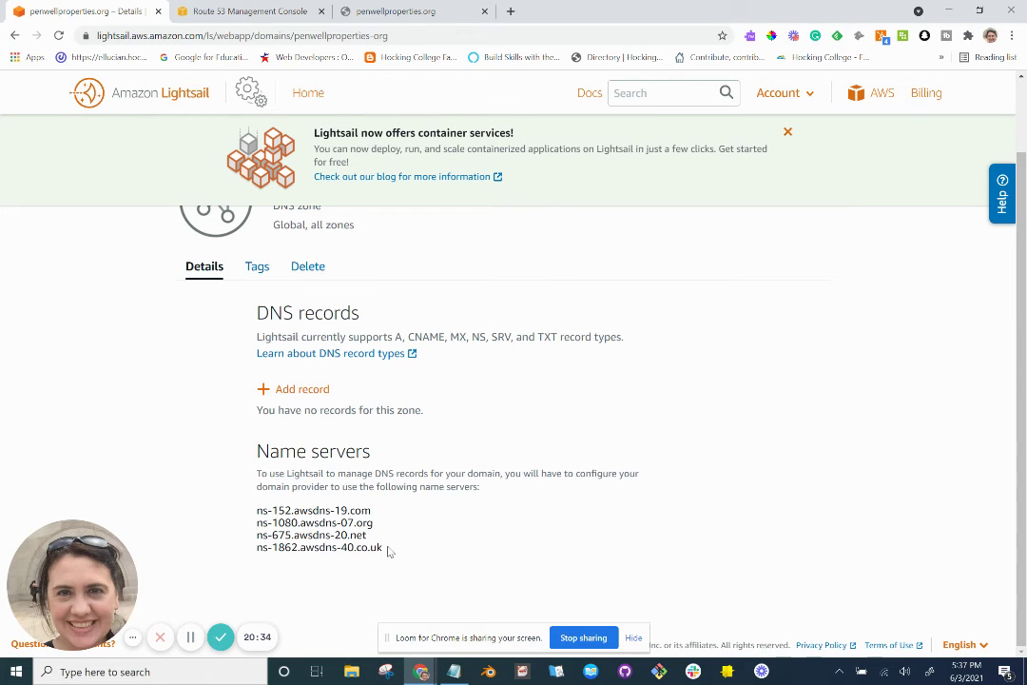
pyautogui.hotkey('alt', 'Tab')
pyautogui.scroll(-3, 388, 551)
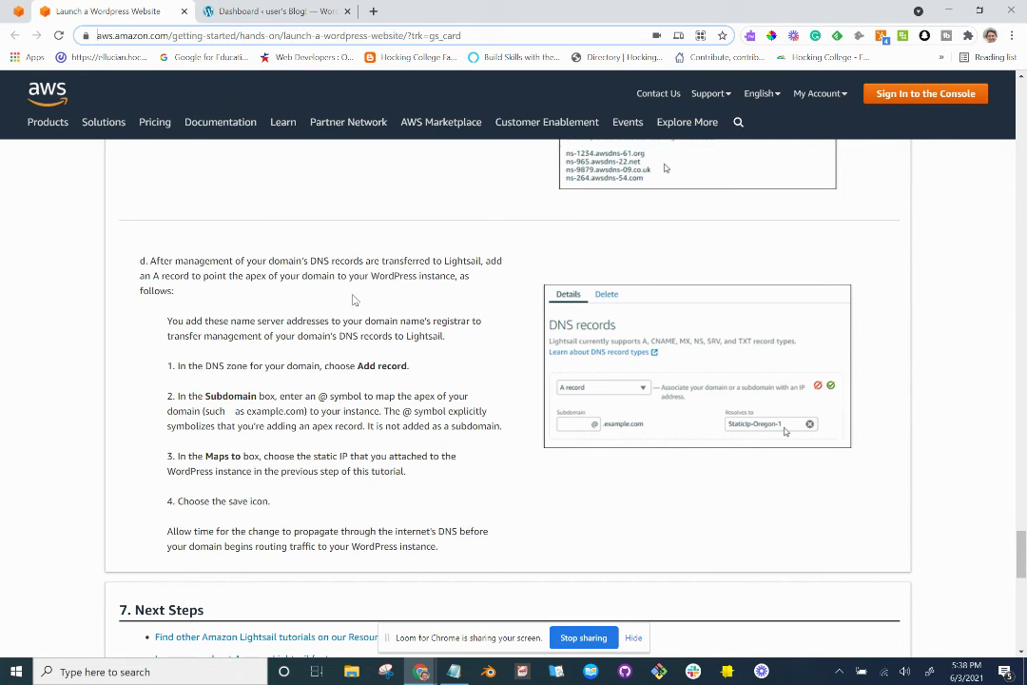
# Read the tutorial's note-the-name-servers steps c and d, checking the domain's pending registration in between.
pyautogui.scroll(2, 352, 299)
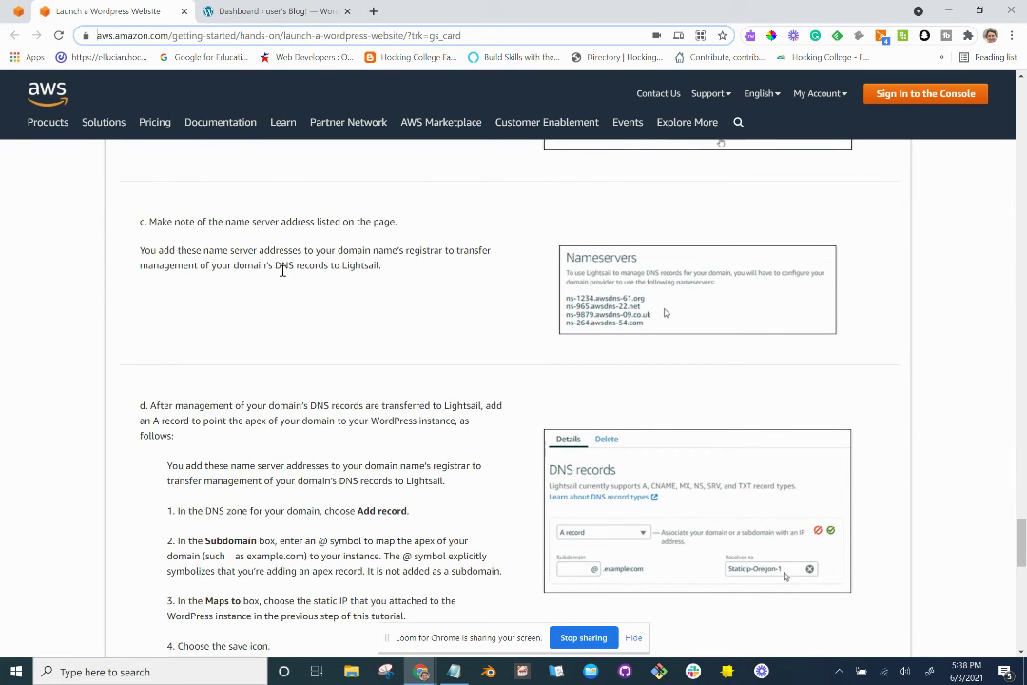
pyautogui.scroll(1, 282, 271)
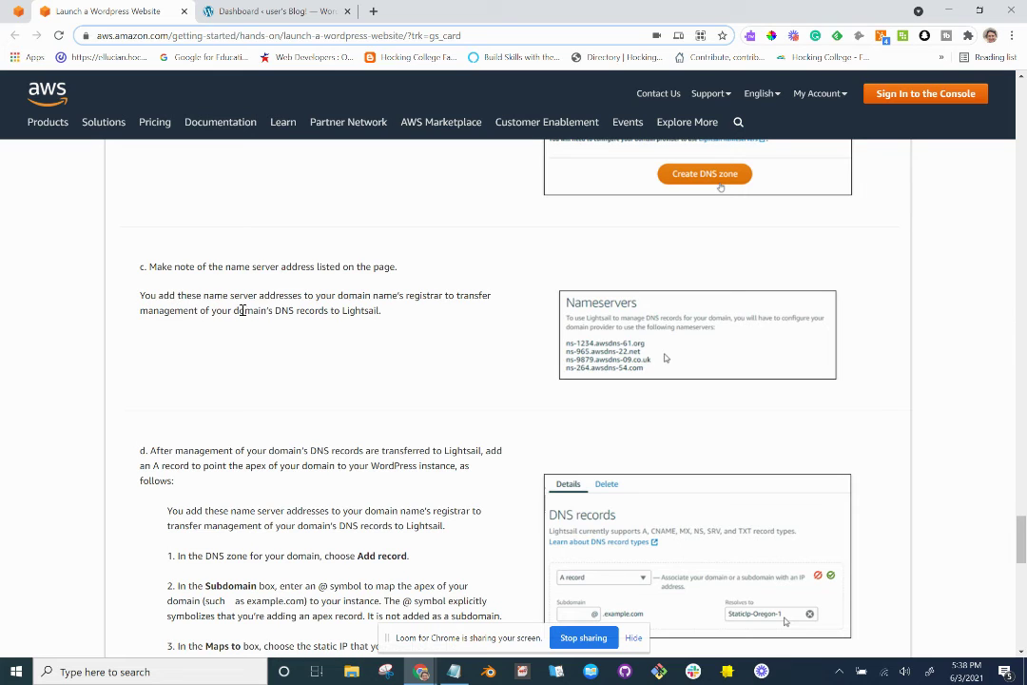
pyautogui.scroll(-1, 253, 313)
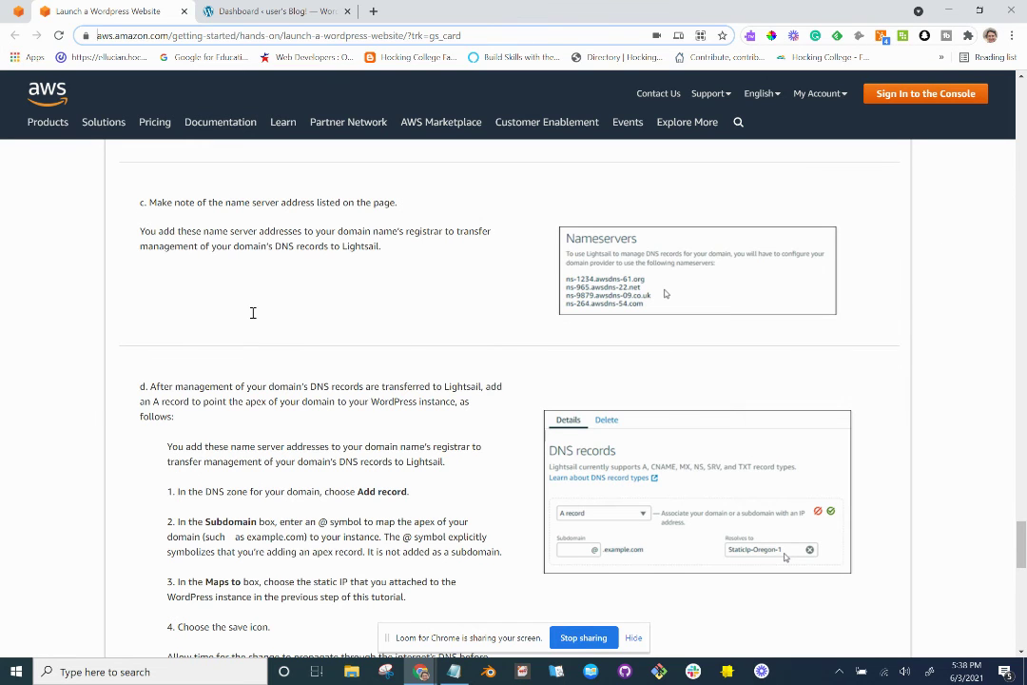
pyautogui.hotkey('alt', 'Tab')
pyautogui.click(257, 11)
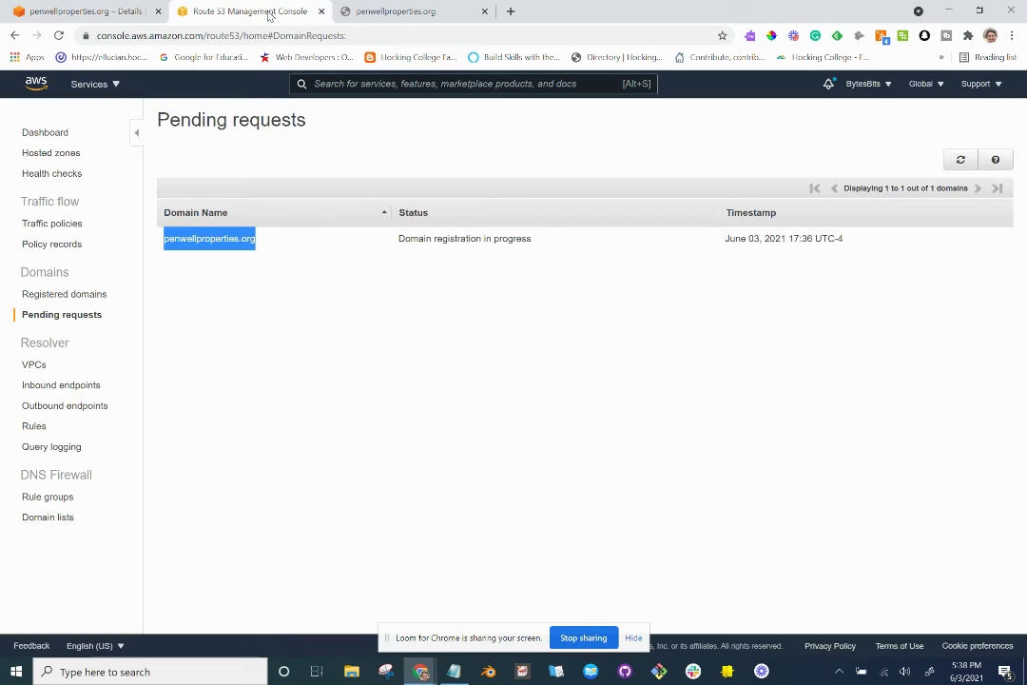
pyautogui.click(105, 13)
pyautogui.hotkey('alt', 'Tab')
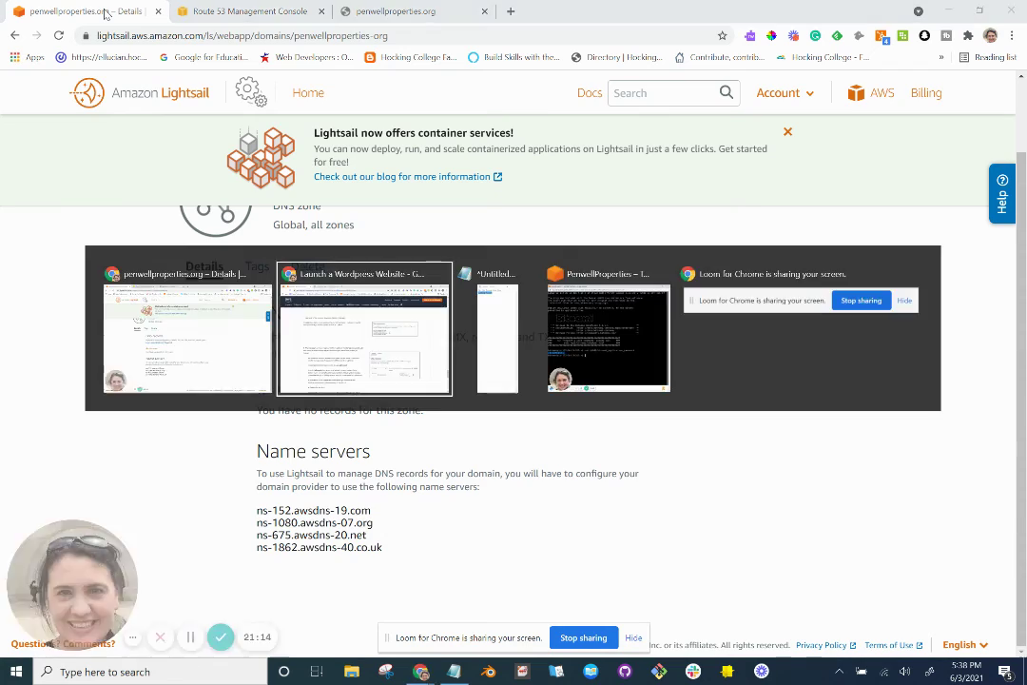
pyautogui.scroll(-2, 296, 361)
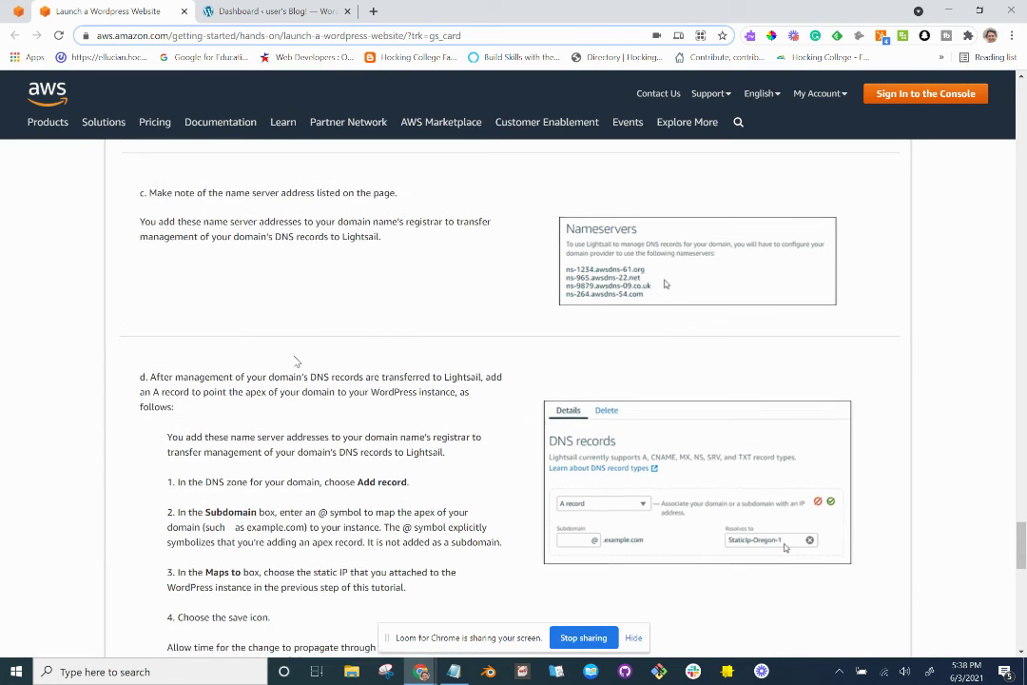
pyautogui.scroll(-2, 295, 361)
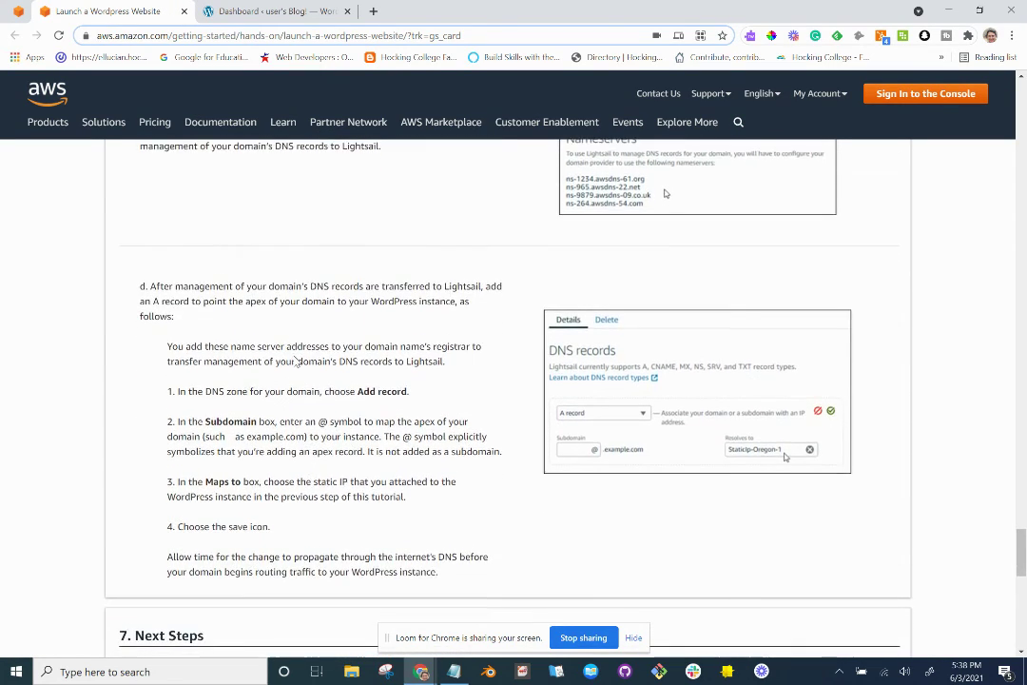
pyautogui.scroll(3, 296, 362)
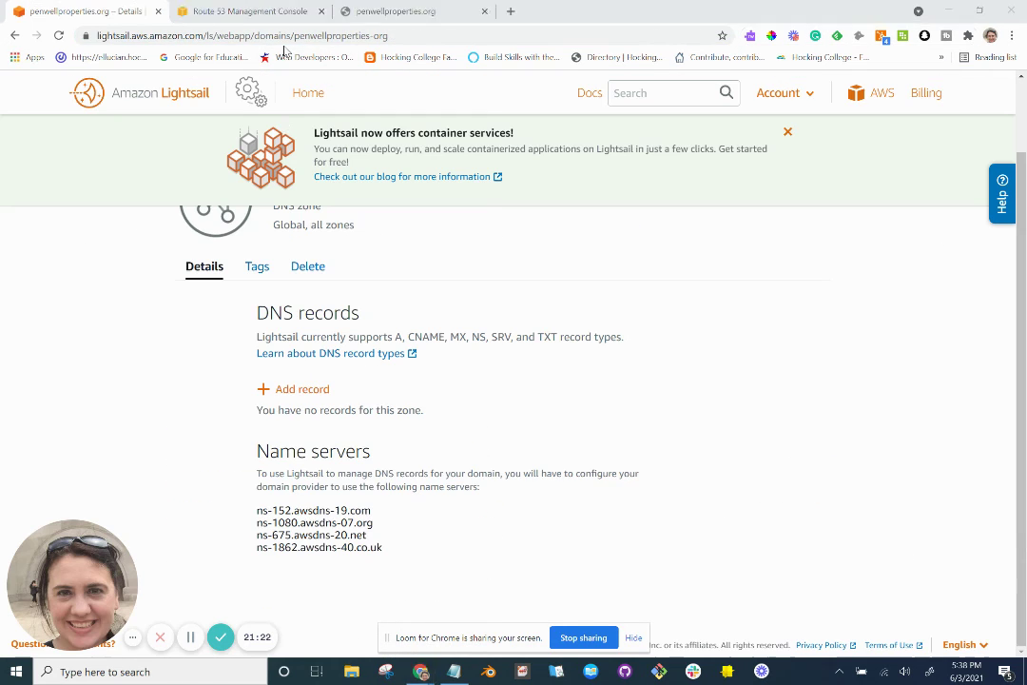
# Select the zone's four name server lines for copying and return to Route 53's pending requests.
pyautogui.moveTo(385, 552); pyautogui.dragTo(259, 509)
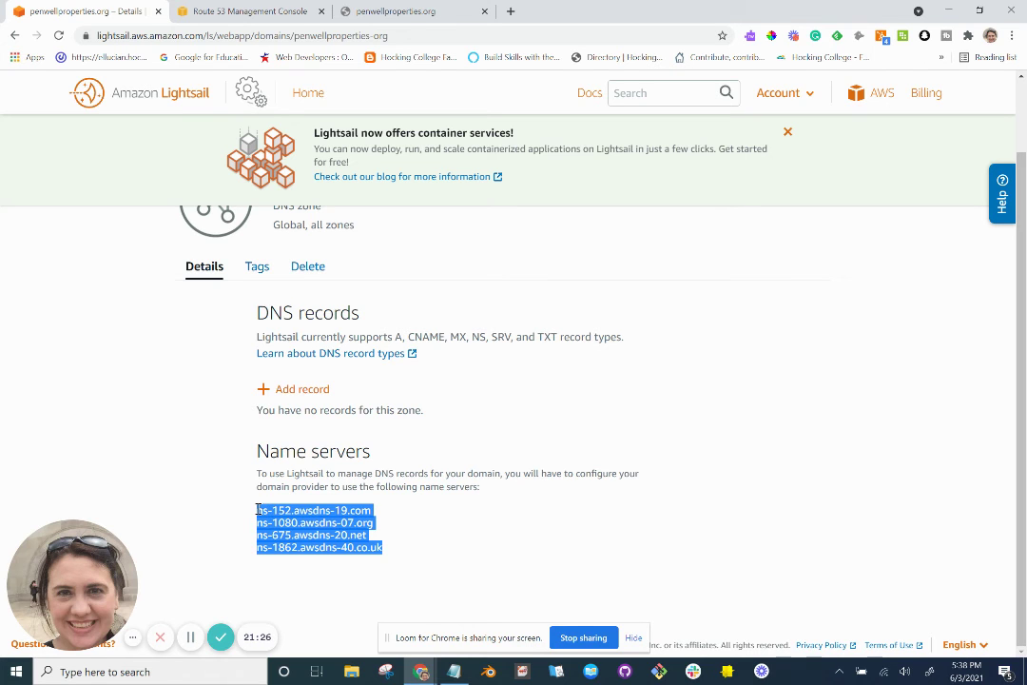
pyautogui.click(245, 11)
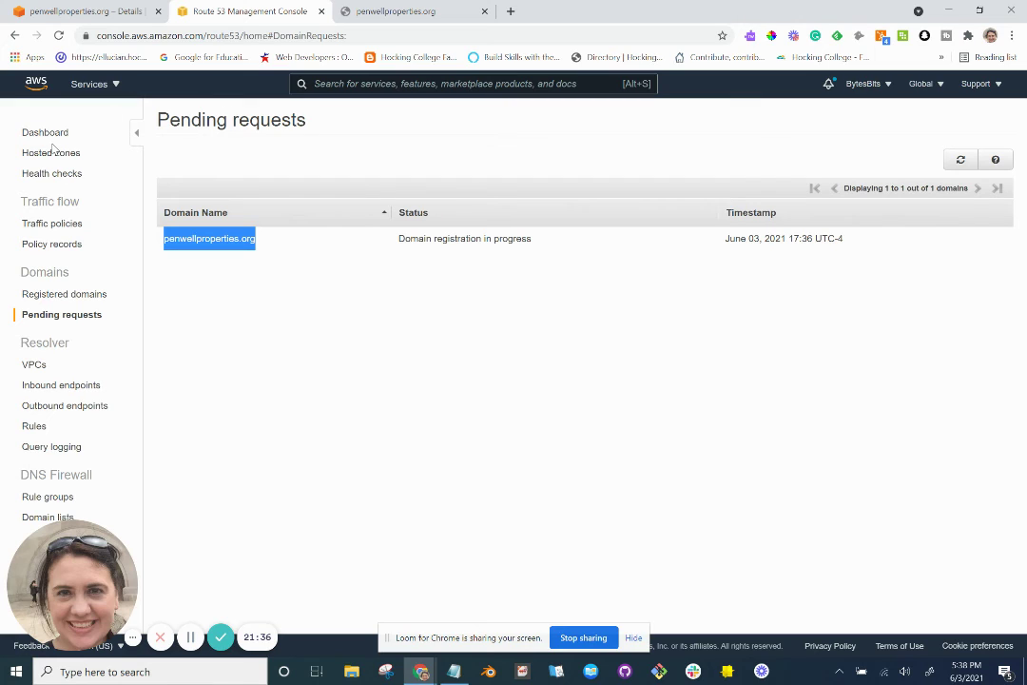
# Confirm penwellproperties.org is still only a pending request, then go to the Route 53 Dashboard.
pyautogui.click(65, 296)
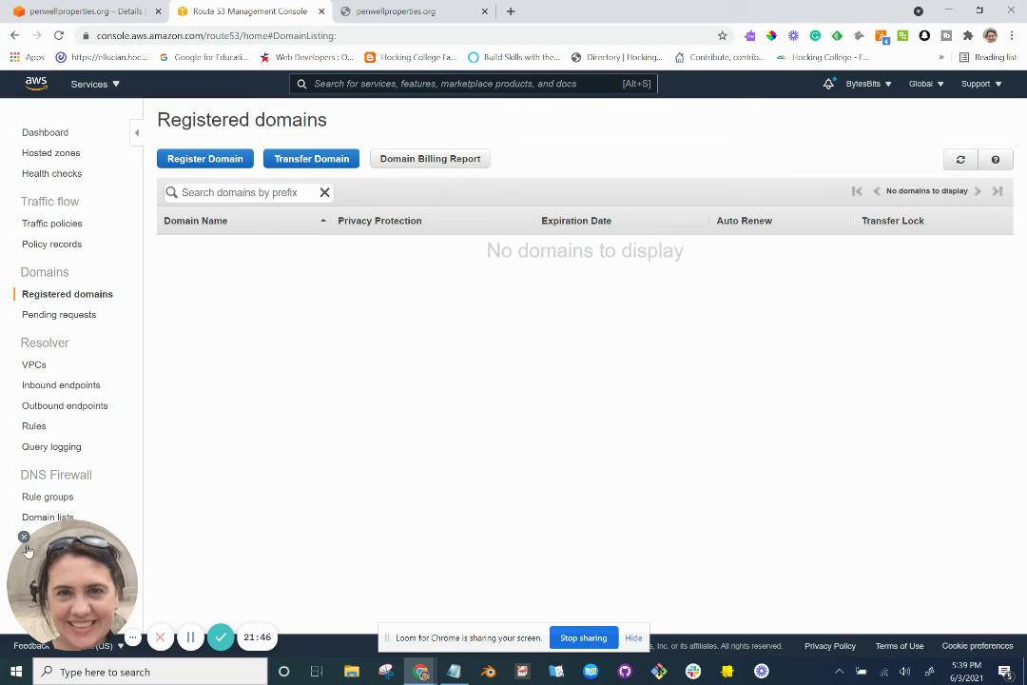
pyautogui.click(24, 538)
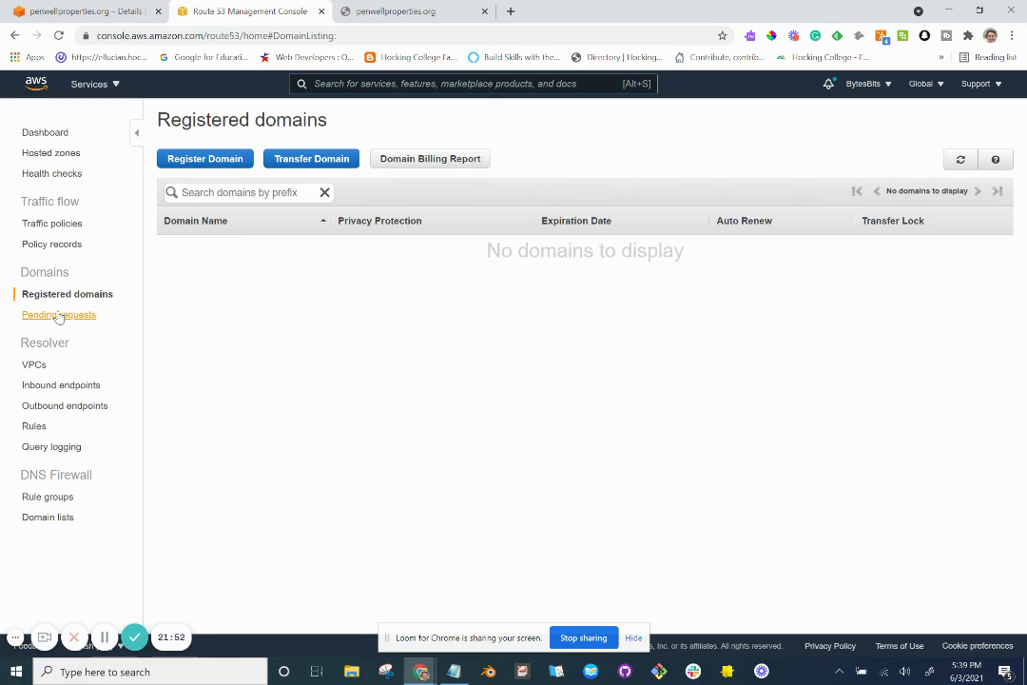
pyautogui.click(59, 315)
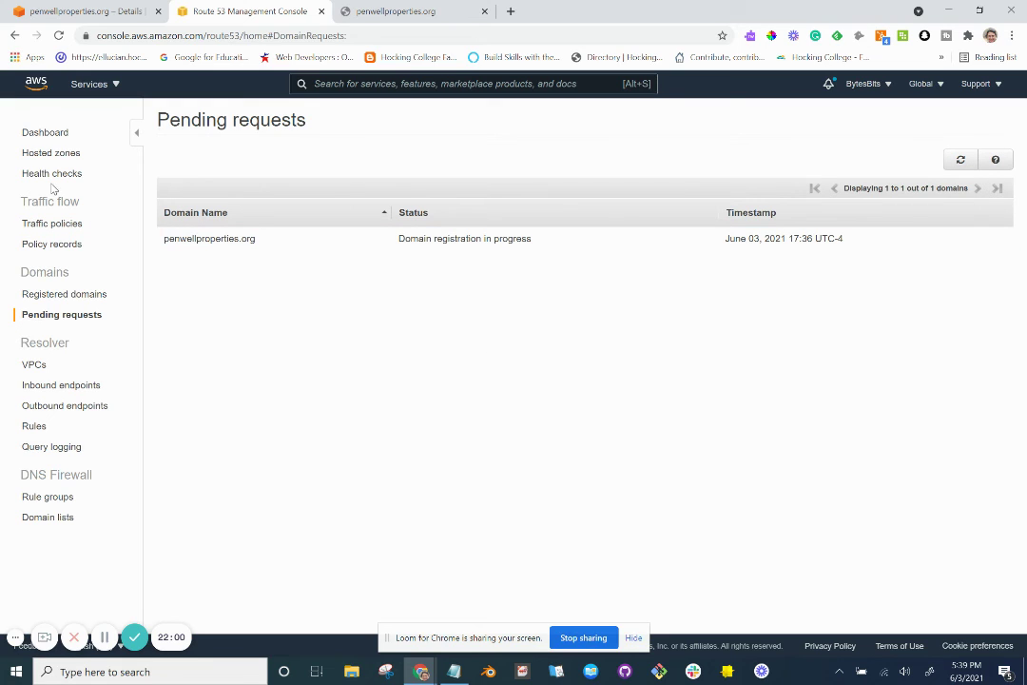
pyautogui.click(50, 137)
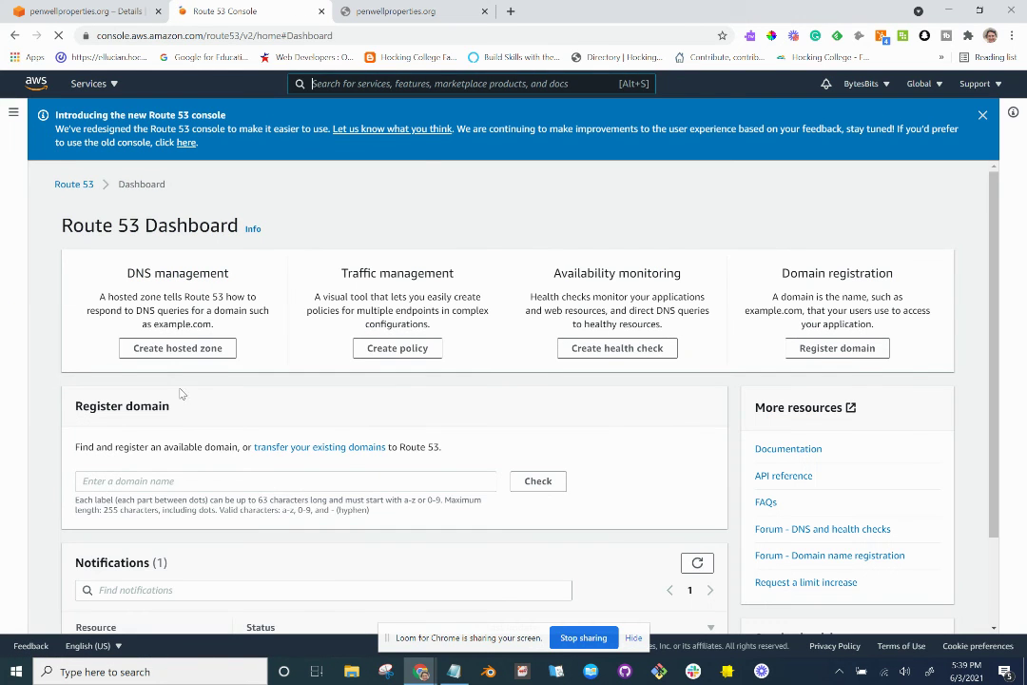
# Dismiss the 'Introducing the new Route 53 console' banner on the dashboard.
pyautogui.scroll(-1, 153, 403)
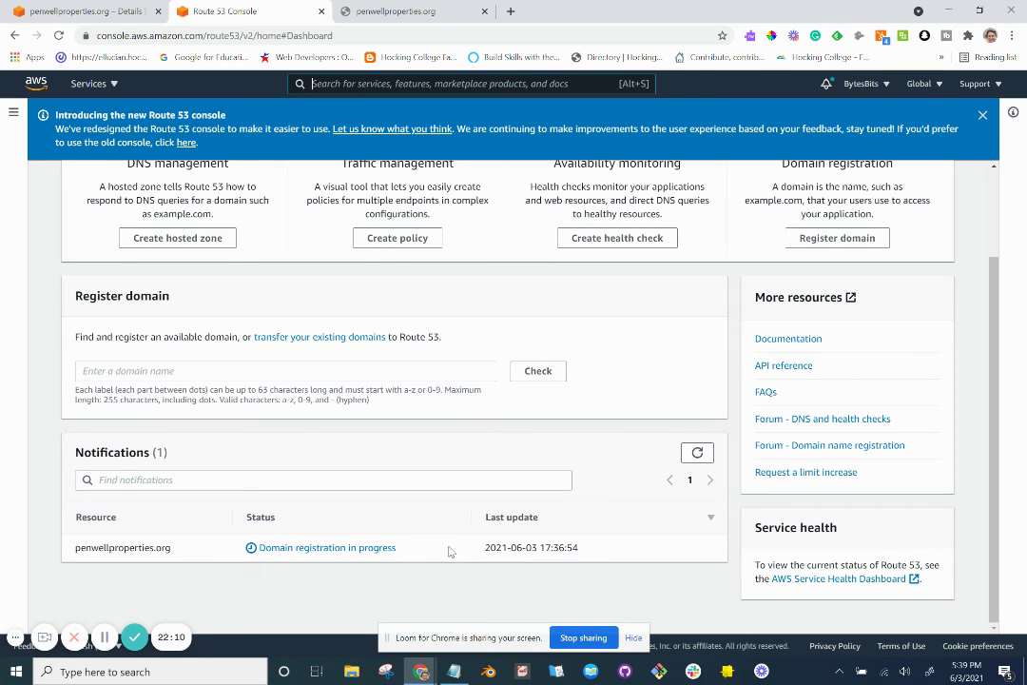
pyautogui.scroll(1, 425, 547)
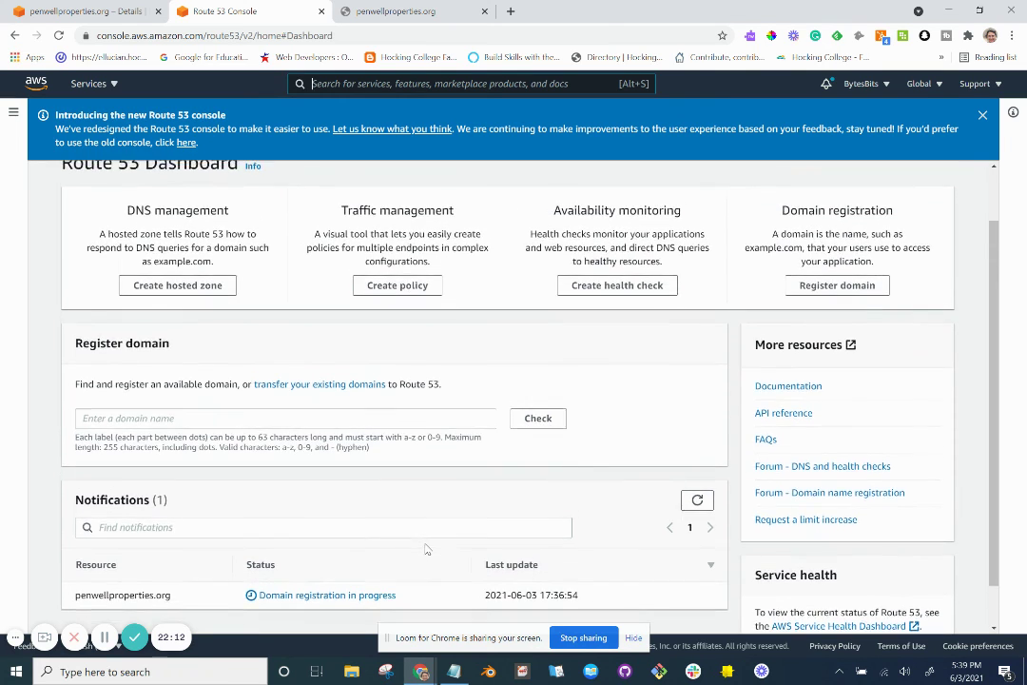
pyautogui.scroll(-1, 425, 543)
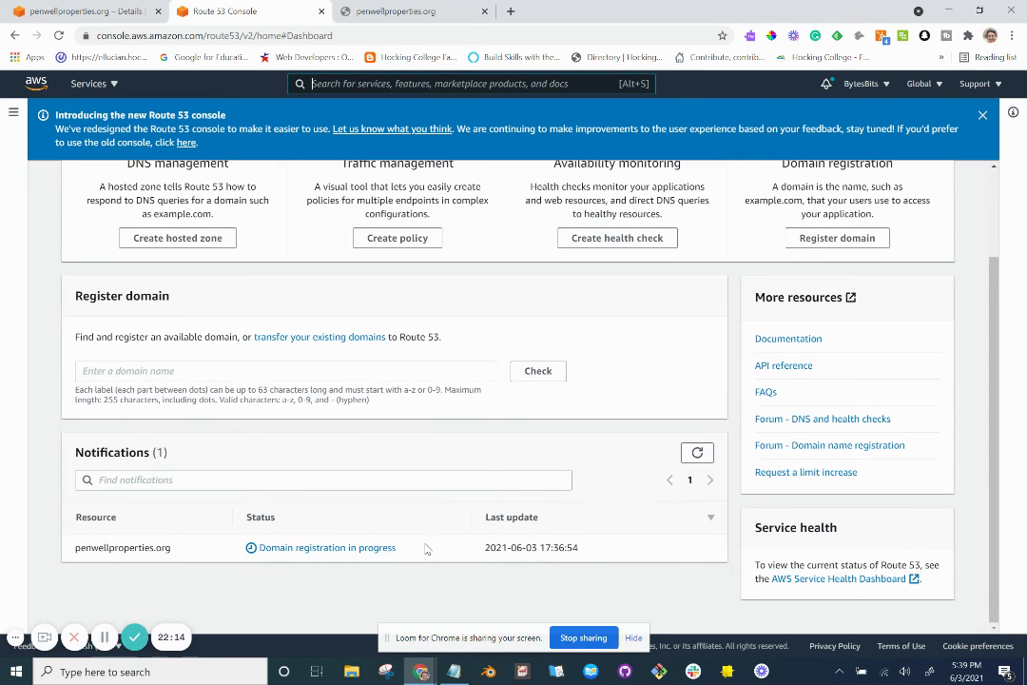
pyautogui.hotkey('alt', 'Tab')
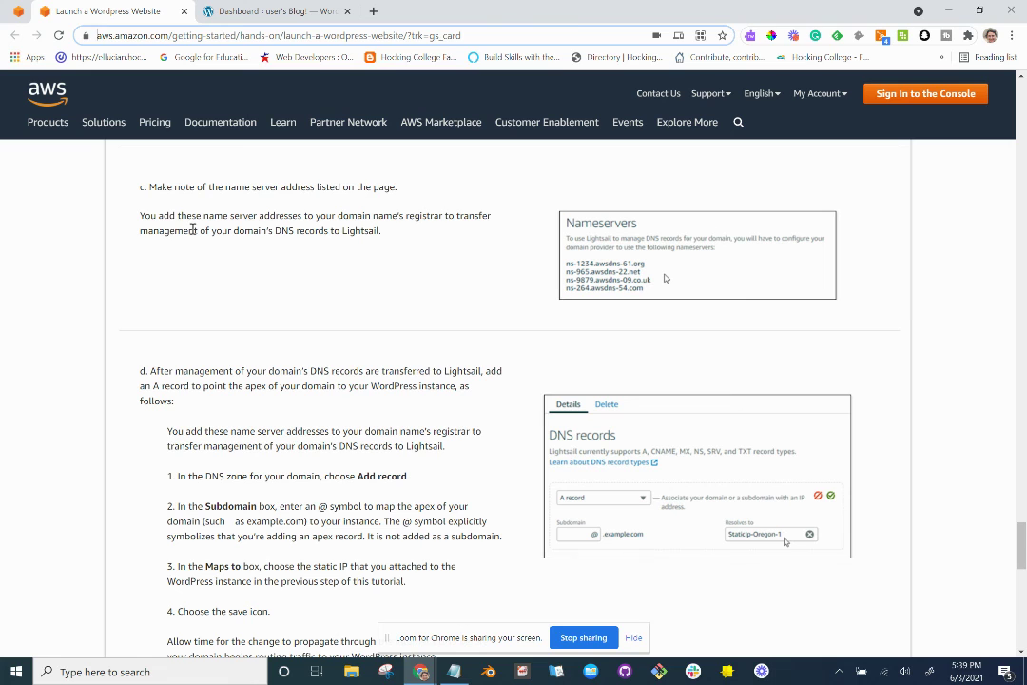
pyautogui.hotkey('alt', 'Tab')
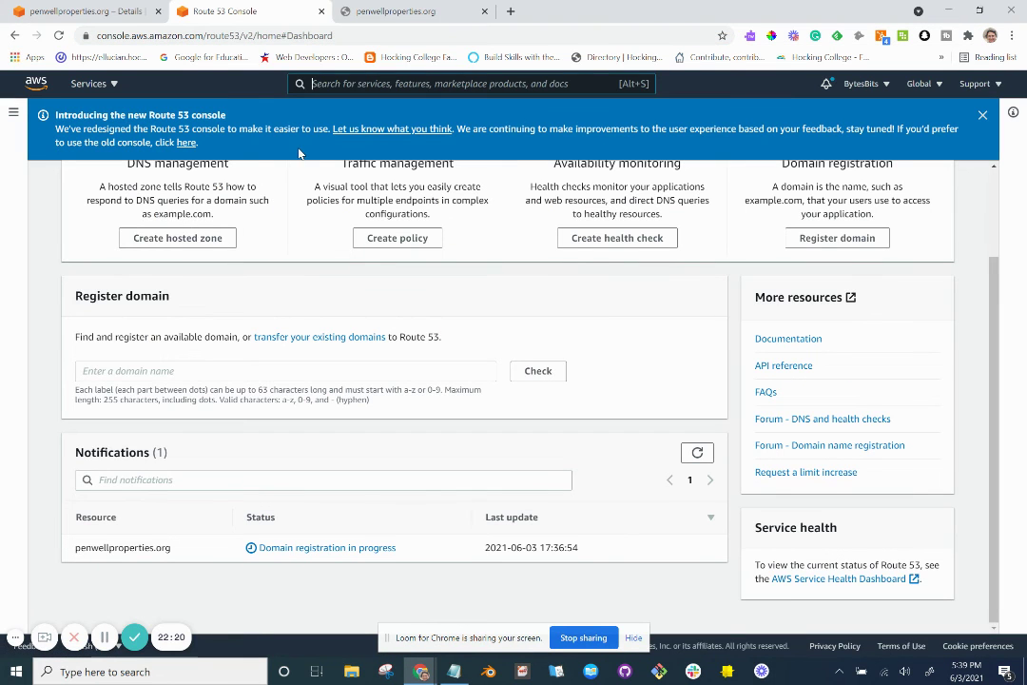
pyautogui.click(983, 116)
# Open the Route 53 navigation panel beside the dashboard, with the domain still registering.
pyautogui.hotkey('alt', 'Tab')
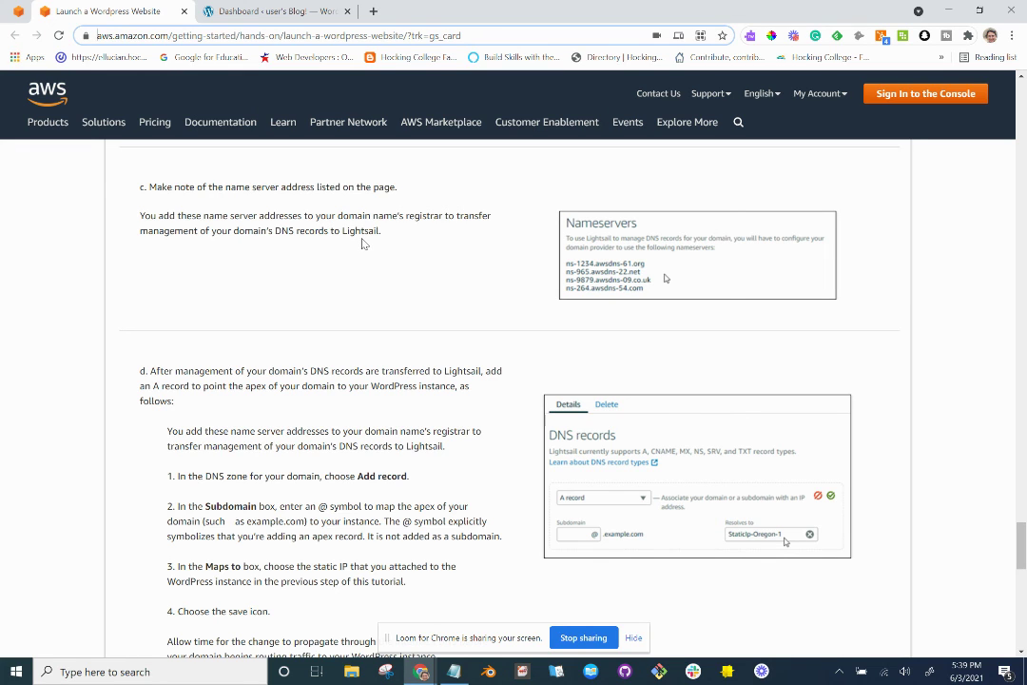
pyautogui.hotkey('alt', 'Tab')
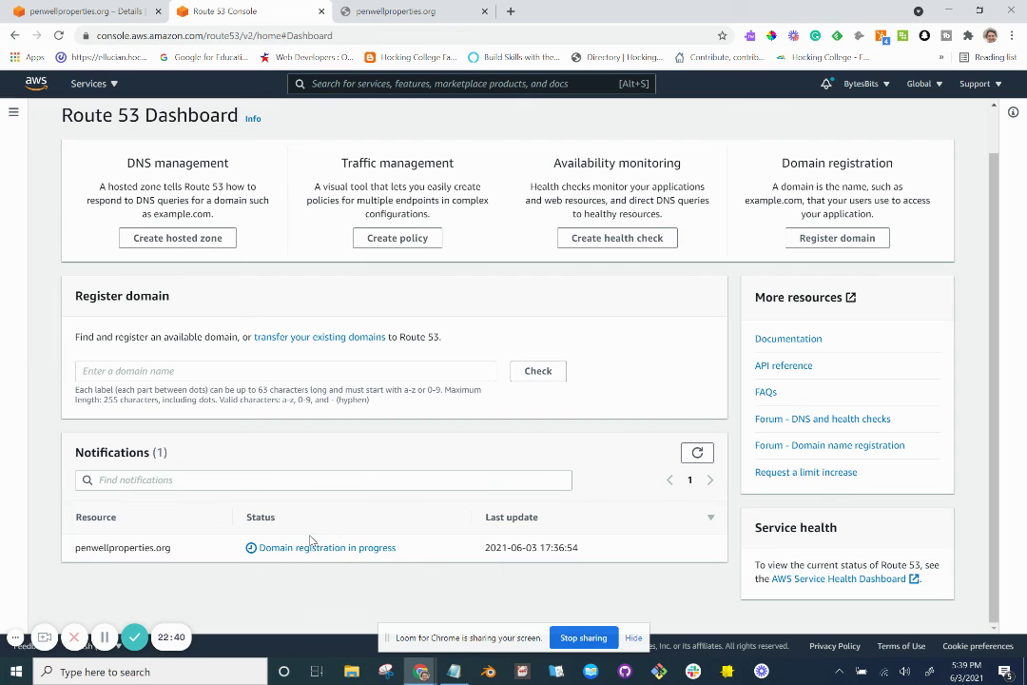
pyautogui.click(14, 113)
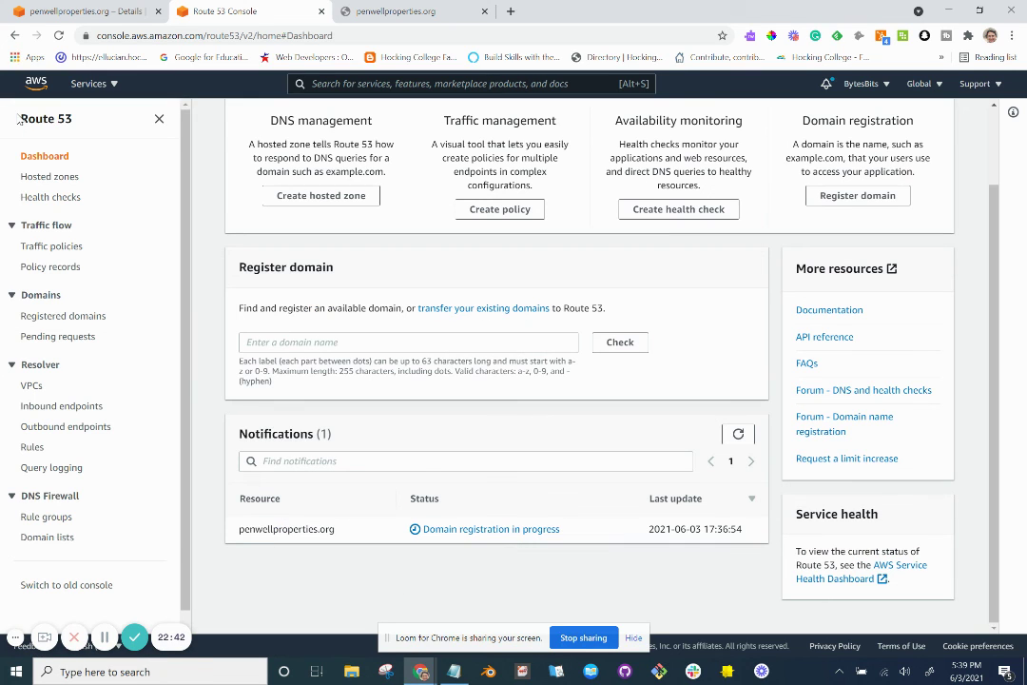
pyautogui.scroll(-1, 69, 361)
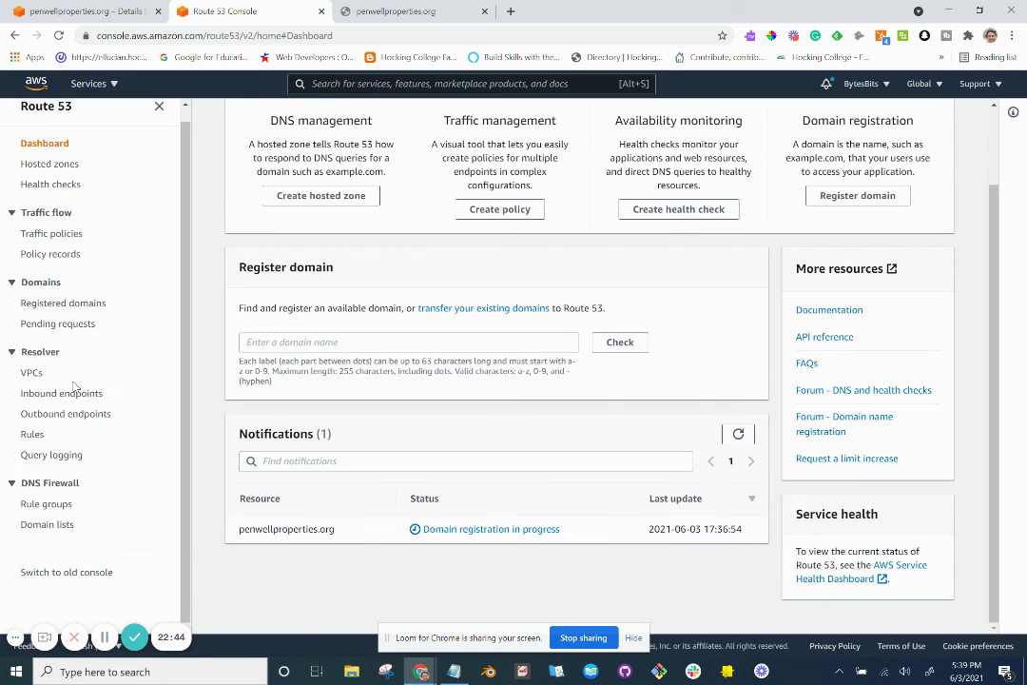
pyautogui.scroll(1, 73, 384)
pyautogui.scroll(-1, 74, 385)
pyautogui.scroll(1, 74, 385)
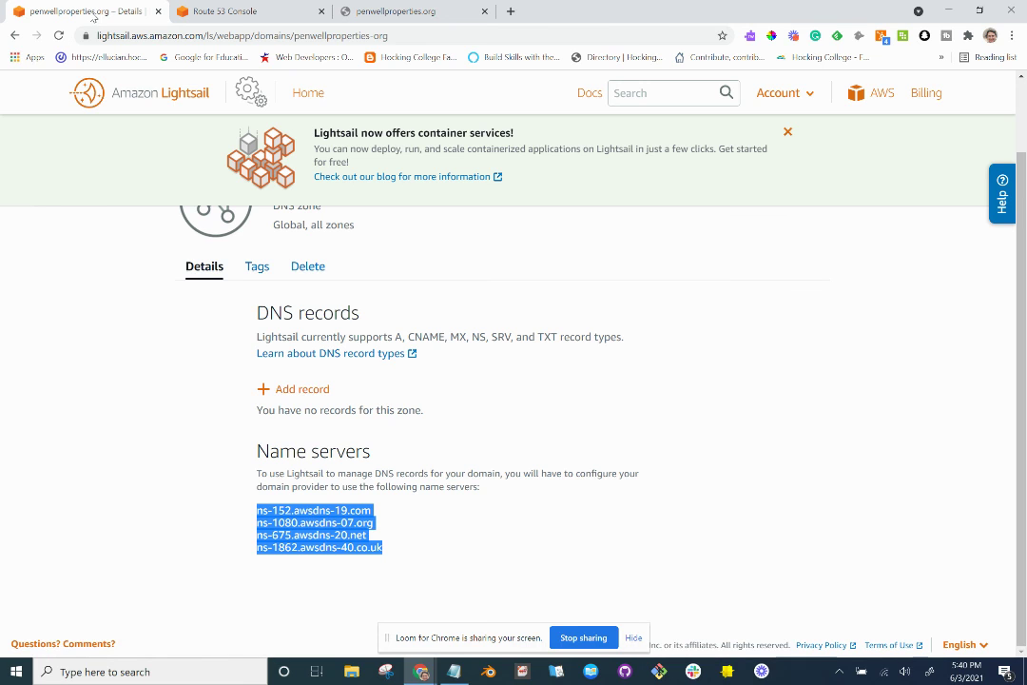
# Compare the Lightsail DNS zone's four name servers against the tutorial's instructions.
pyautogui.click(87, 13)
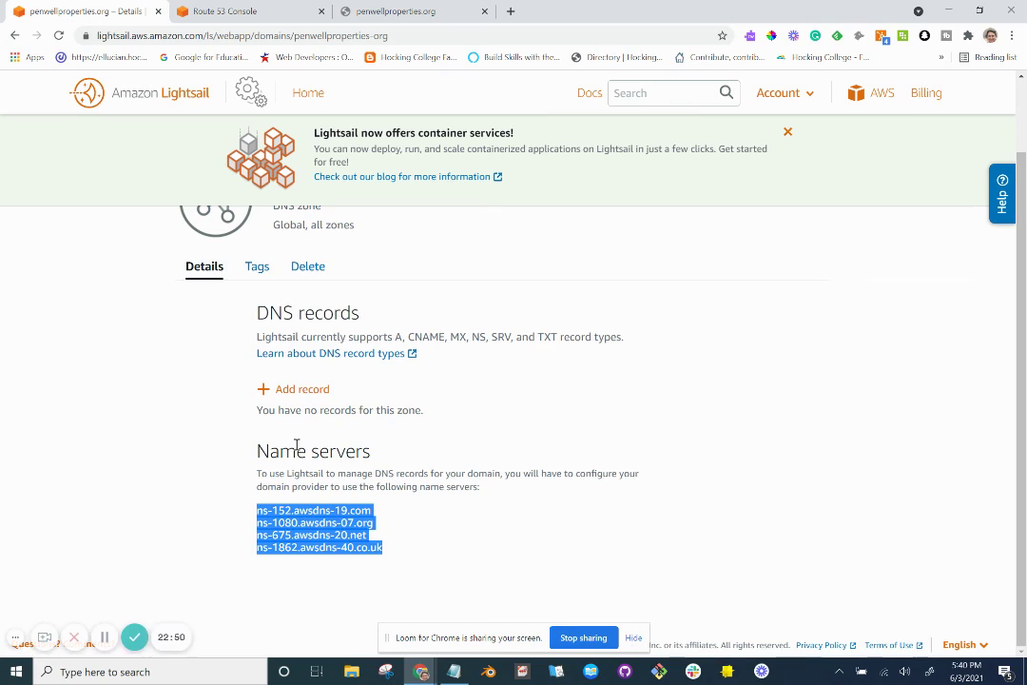
pyautogui.hotkey('alt', 'Tab')
pyautogui.scroll(-2, 333, 504)
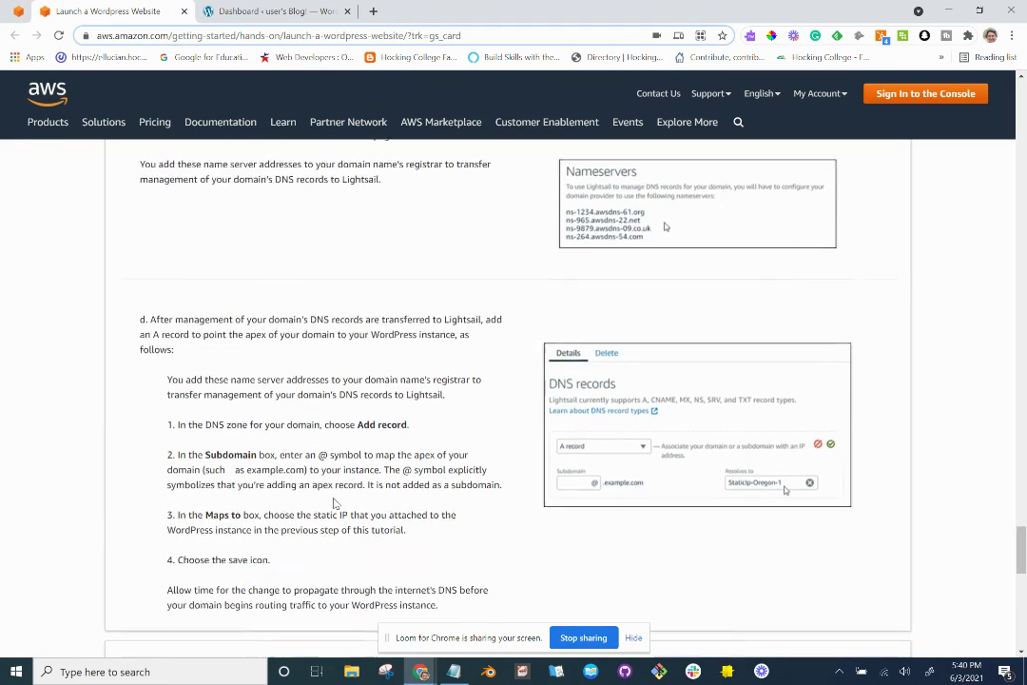
pyautogui.scroll(-2, 332, 504)
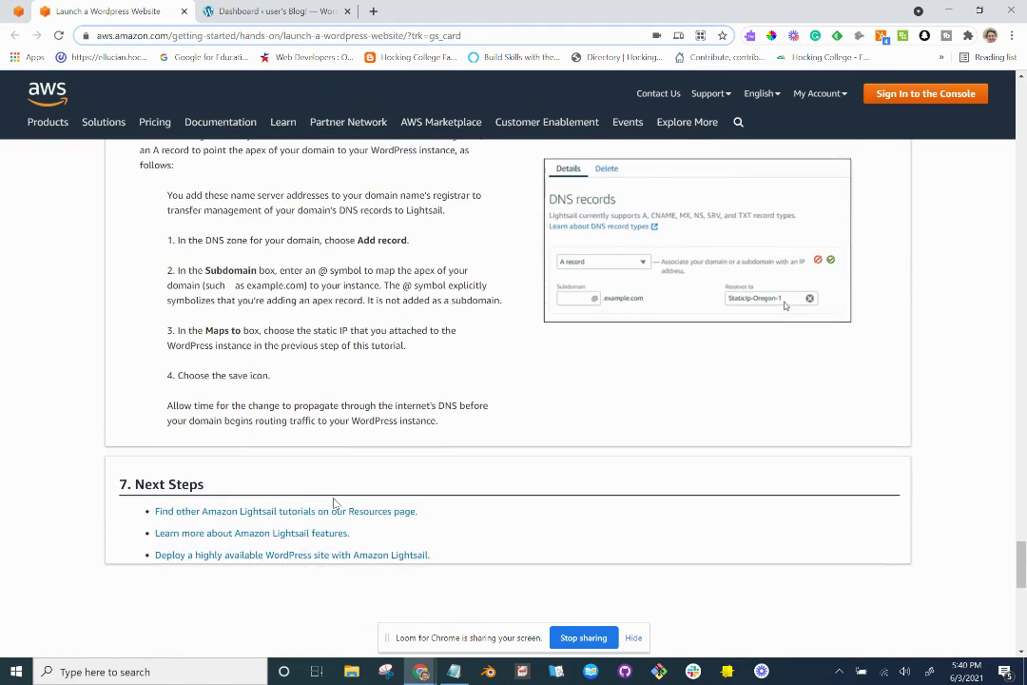
pyautogui.scroll(2, 333, 504)
pyautogui.scroll(3, 333, 504)
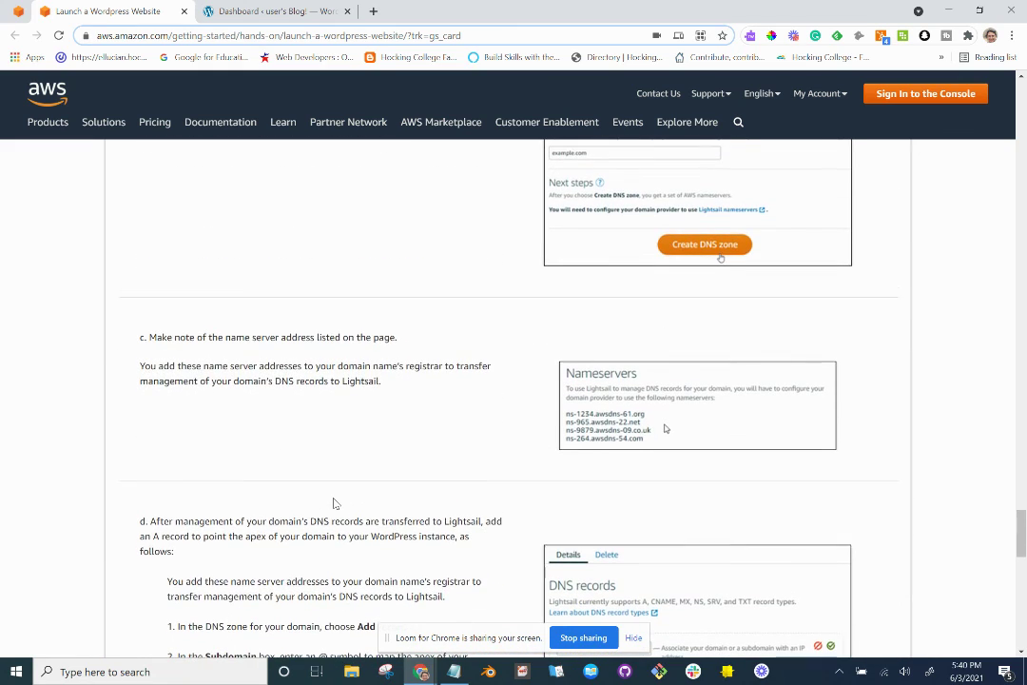
# Open the Amazon Registrar link to verify the domain contact's email address.
pyautogui.hotkey('alt', 'Tab')
pyautogui.hotkey('alt', 'Tab')
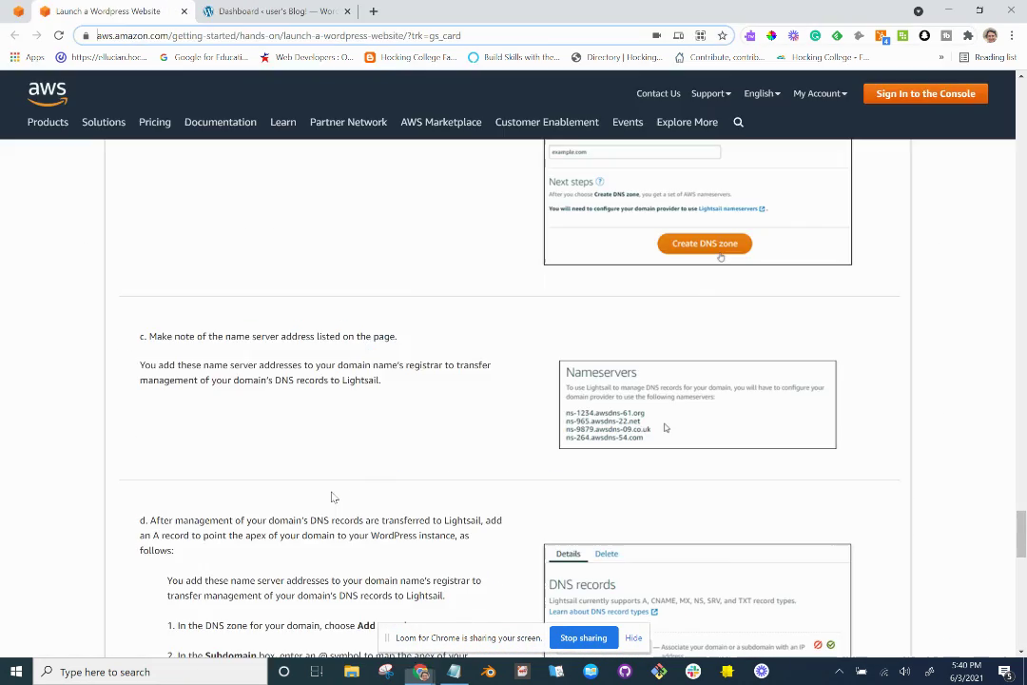
pyautogui.hotkey('alt', 'Tab')
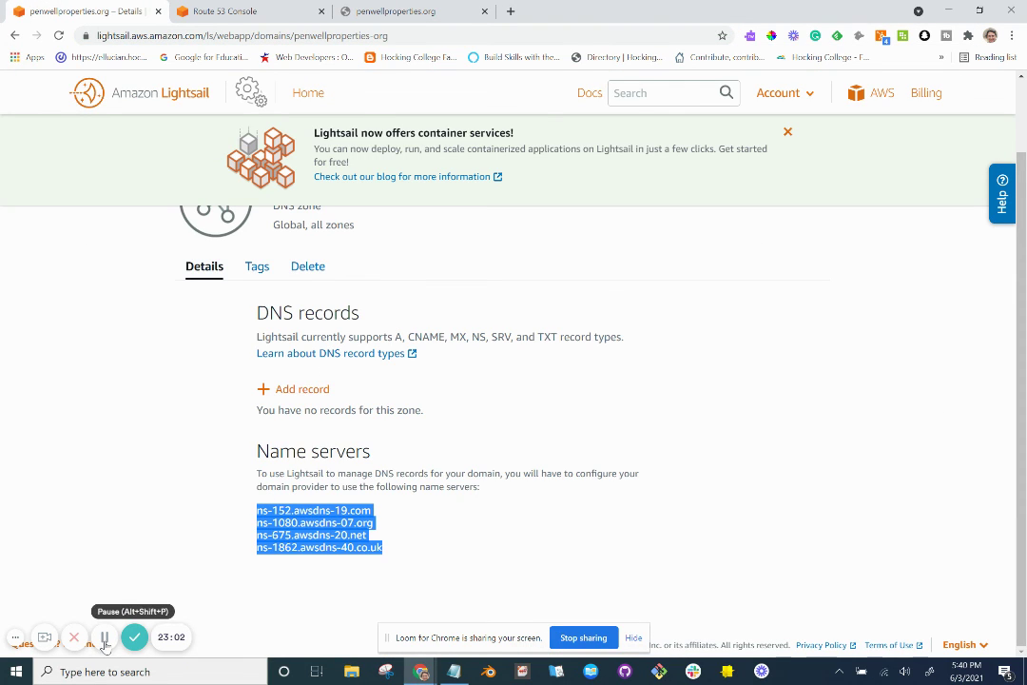
pyautogui.click(104, 637)
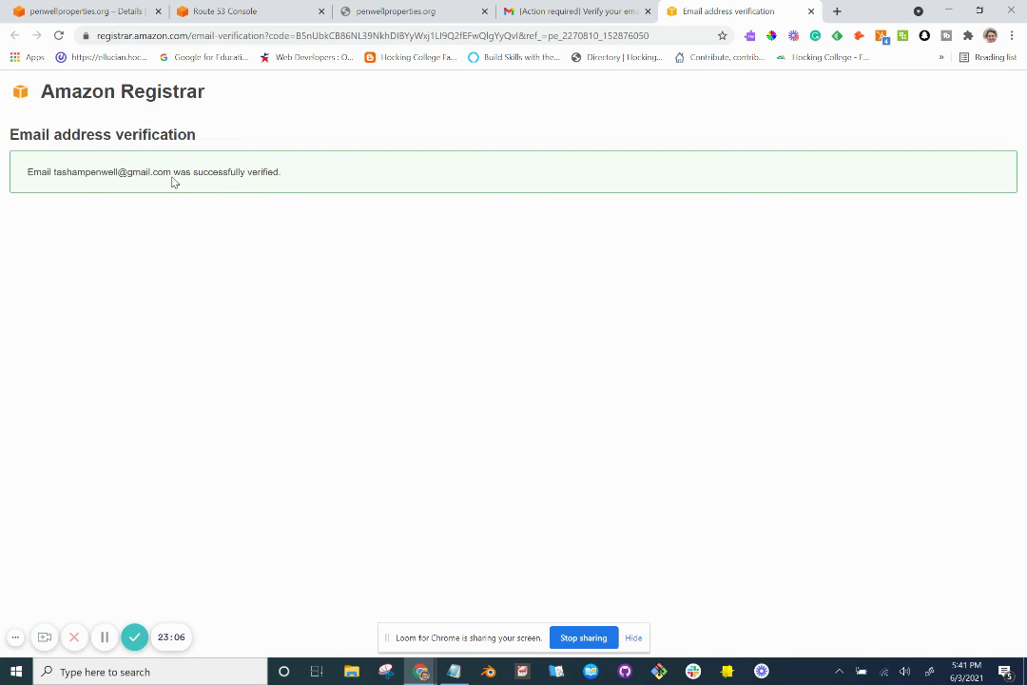
# Close the verification email and refresh Route 53 notifications: registration still in progress as of 17:40:56.
pyautogui.click(648, 11)
pyautogui.click(246, 11)
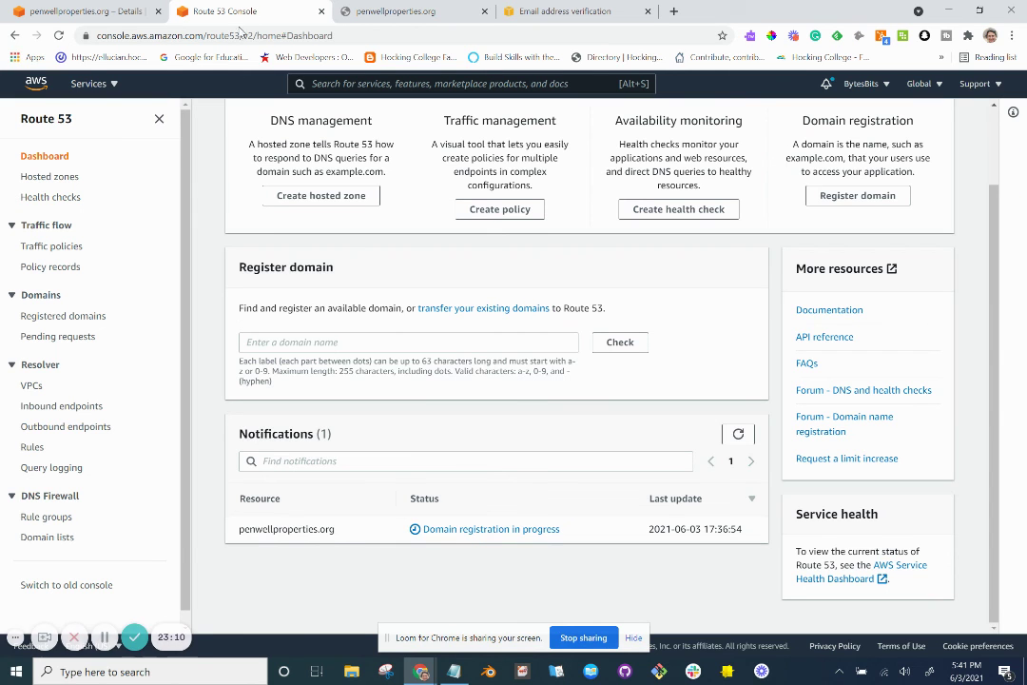
pyautogui.click(737, 433)
pyautogui.click(742, 441)
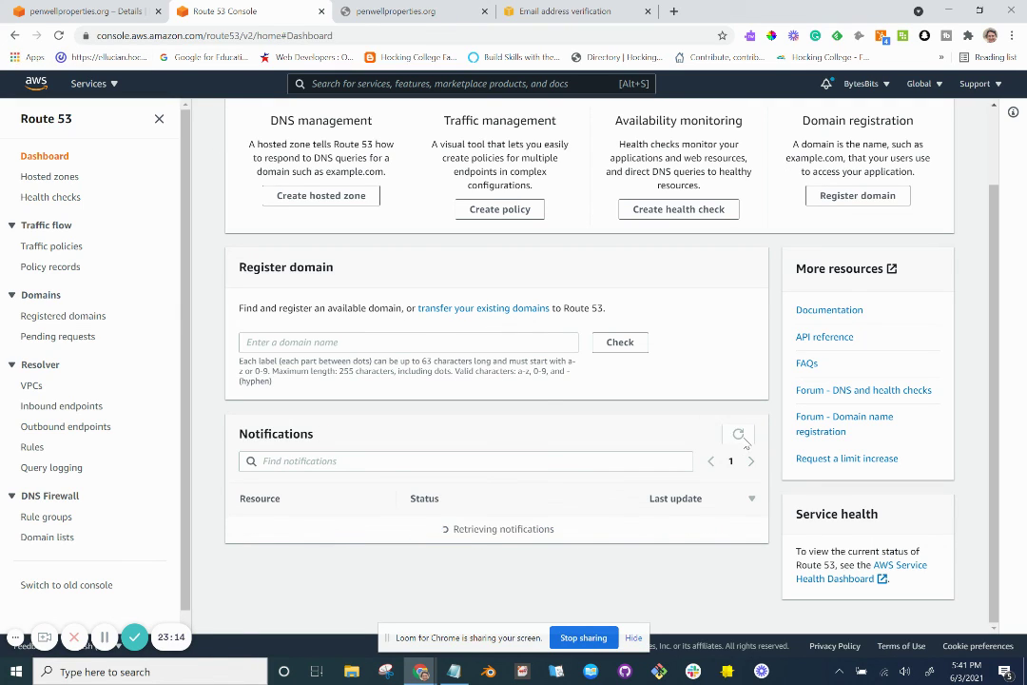
pyautogui.click(743, 441)
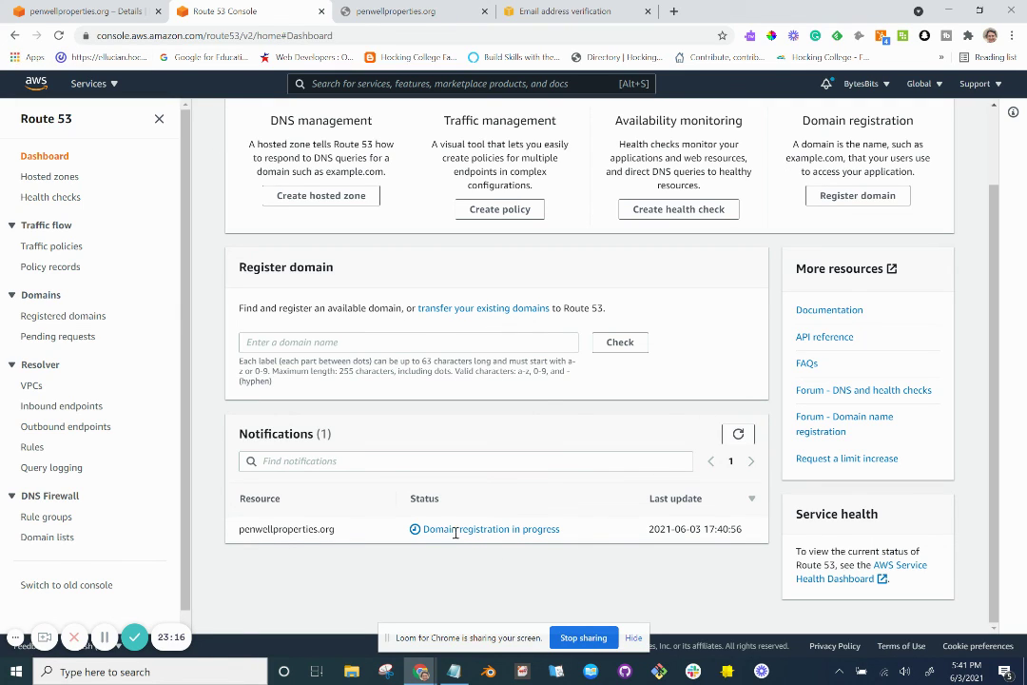
pyautogui.scroll(1, 352, 518)
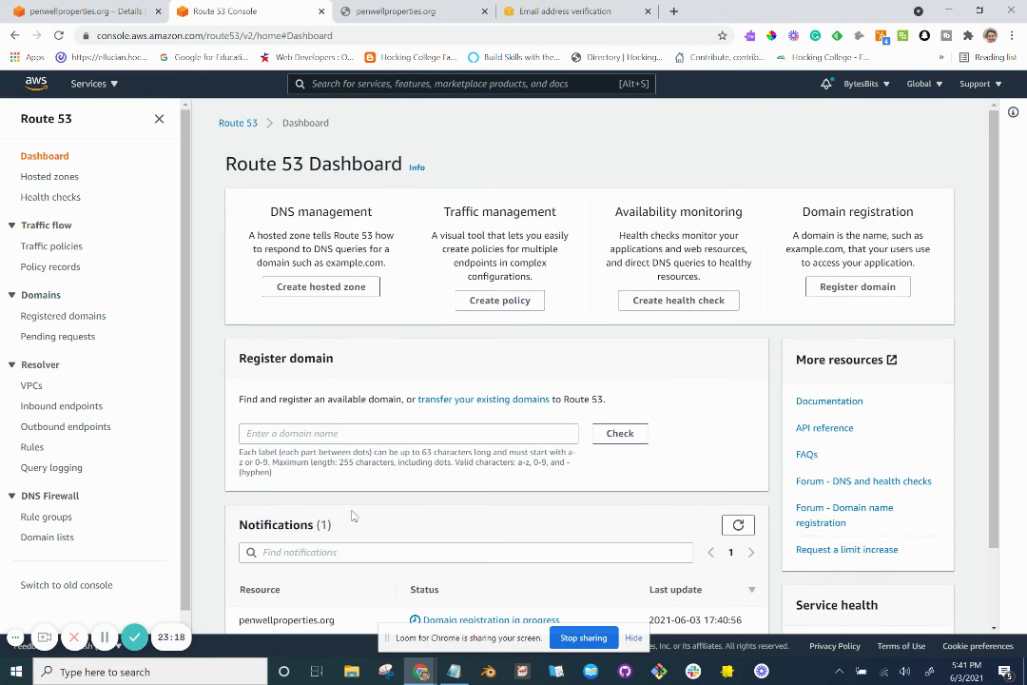
pyautogui.scroll(-1, 380, 397)
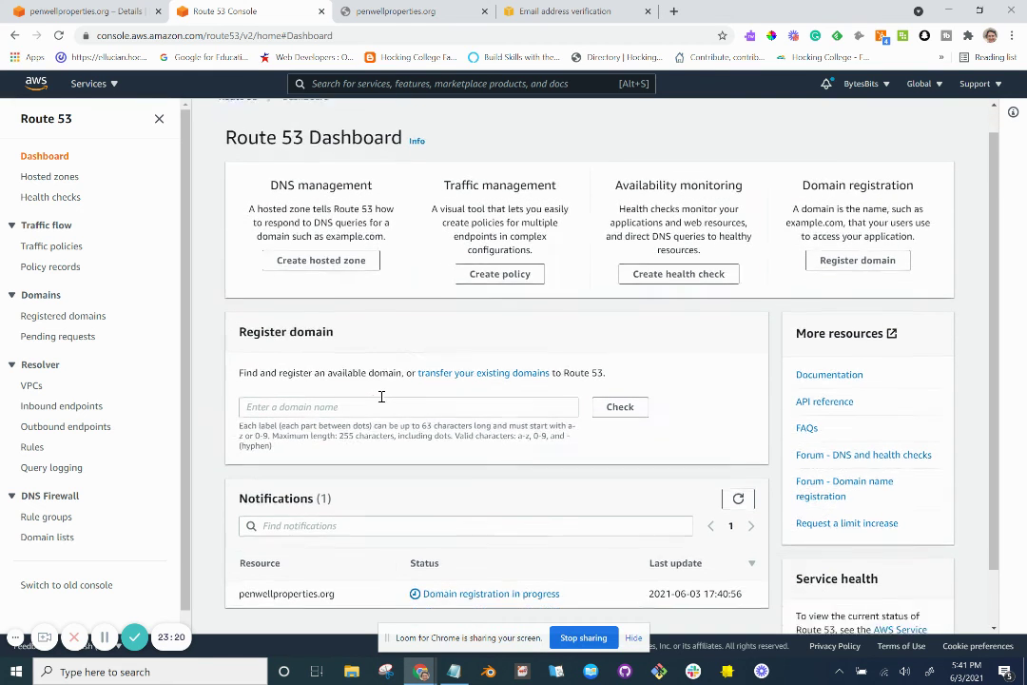
pyautogui.scroll(1, 381, 399)
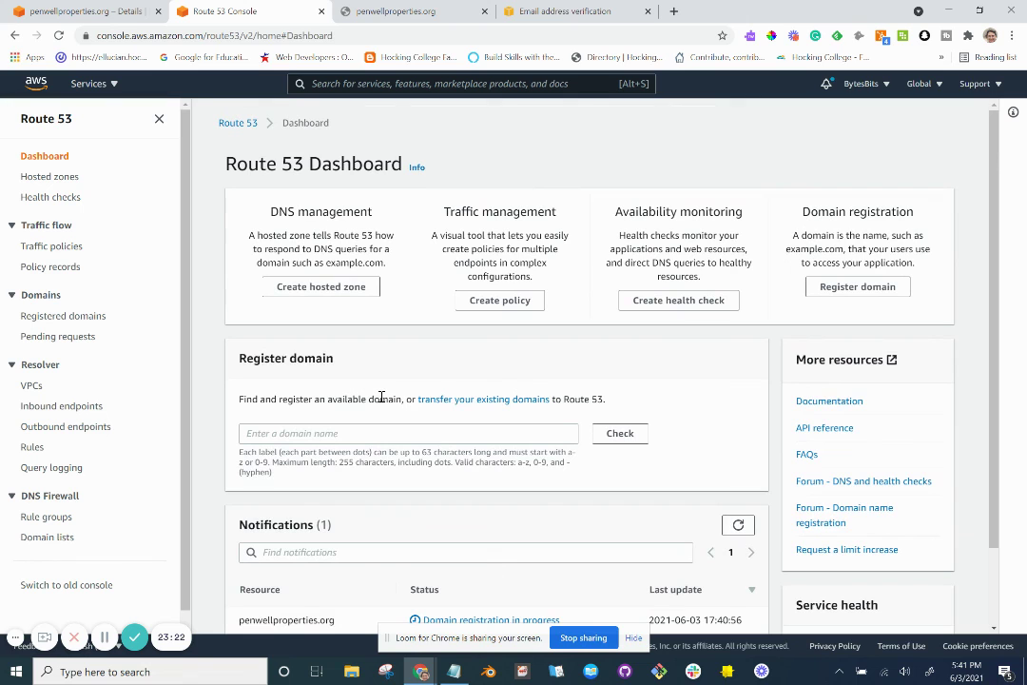
pyautogui.scroll(-1, 381, 399)
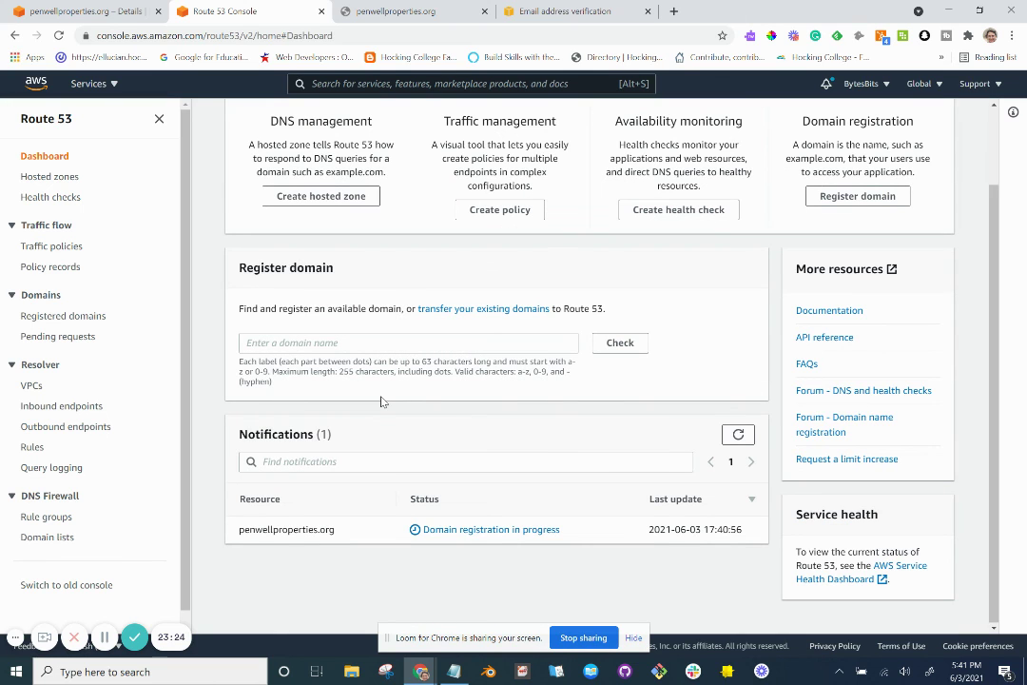
pyautogui.scroll(1, 382, 399)
pyautogui.scroll(-1, 381, 399)
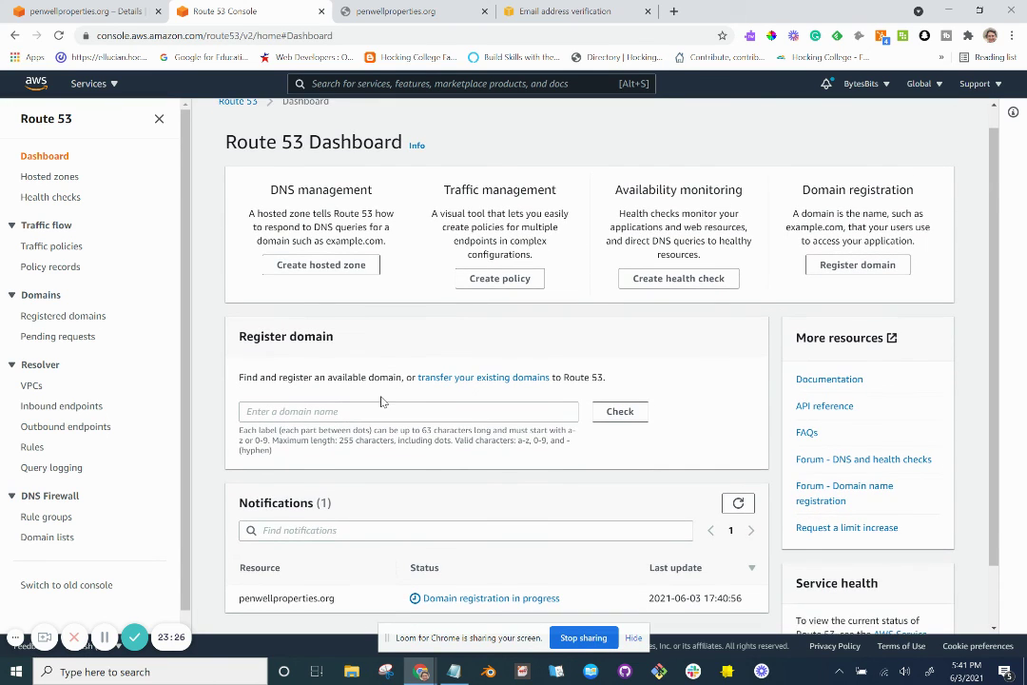
pyautogui.scroll(1, 381, 400)
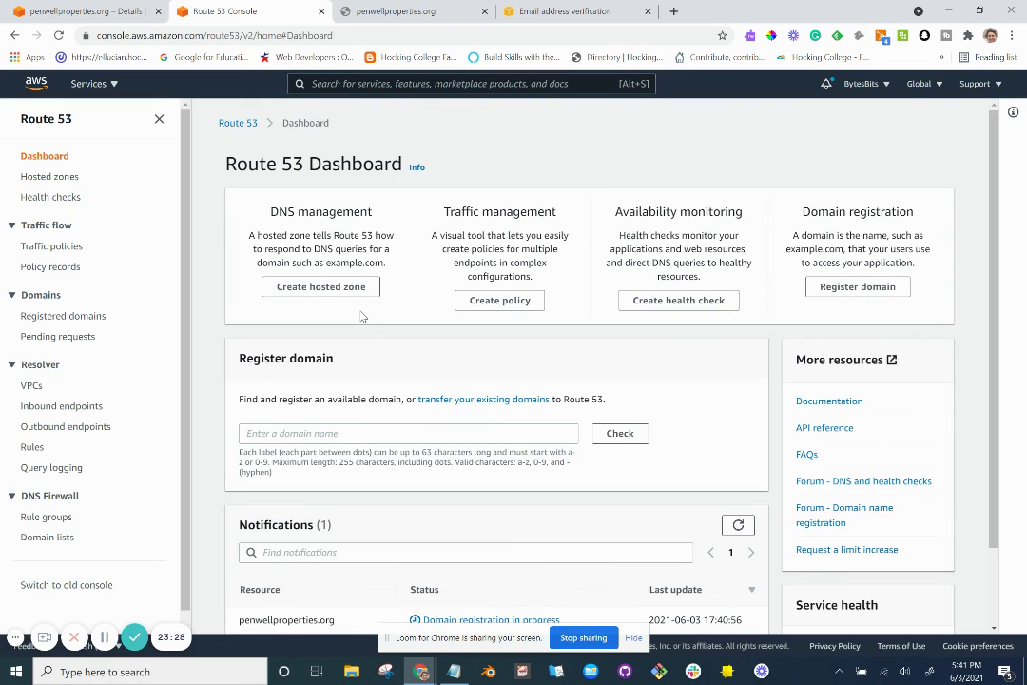